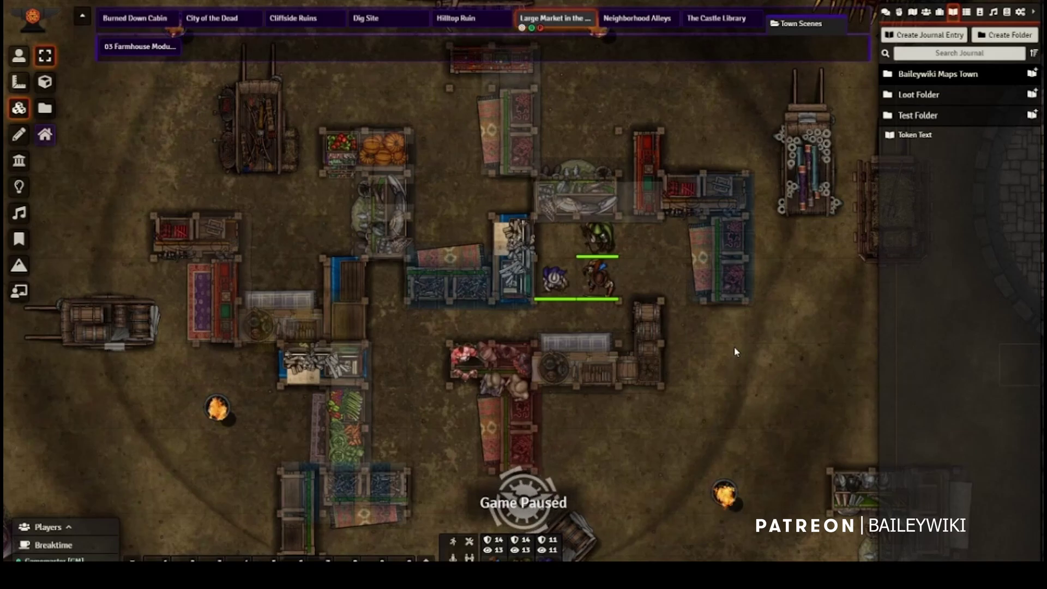
- Switch between the tile and token layers and select Zanna's token beside the central market stall
{"action": "left_click", "coordinate": [19, 56]}
{"action": "left_click", "coordinate": [557, 283]}
{"action": "left_click", "coordinate": [19, 108]}
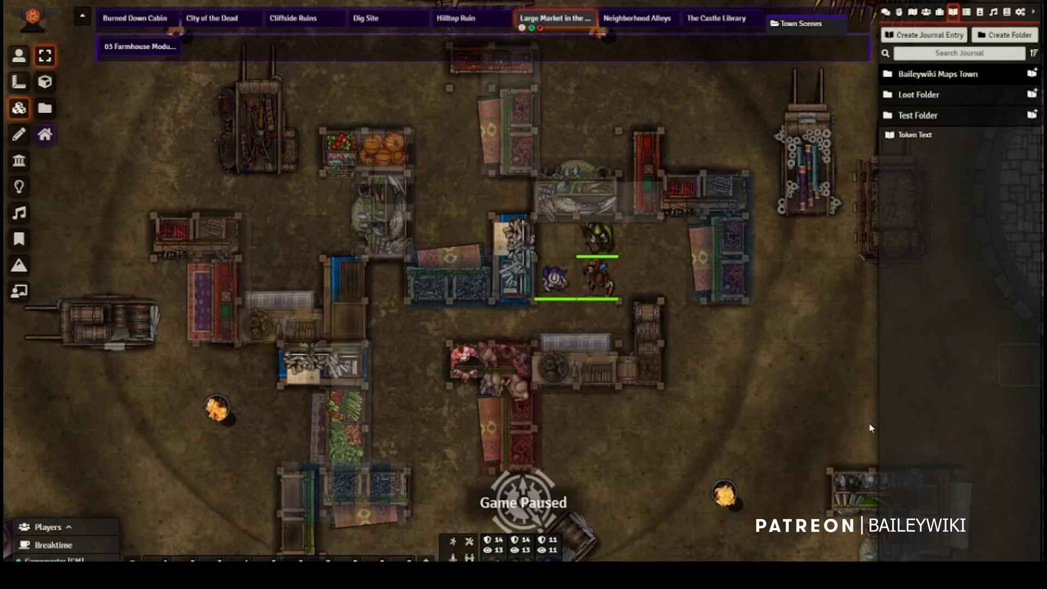
{"action": "left_click", "coordinate": [45, 135]}
{"action": "left_click", "coordinate": [19, 56]}
{"action": "left_click", "coordinate": [557, 290]}
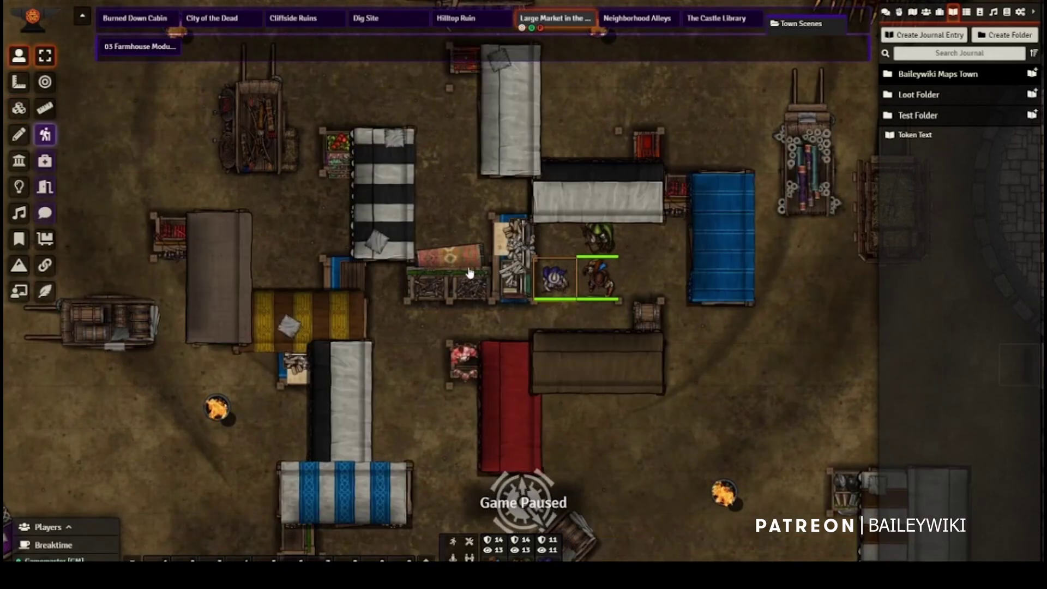
- Cycle the market stall next to Zanna's token through its different goods and table variants
{"action": "left_click", "coordinate": [511, 268]}
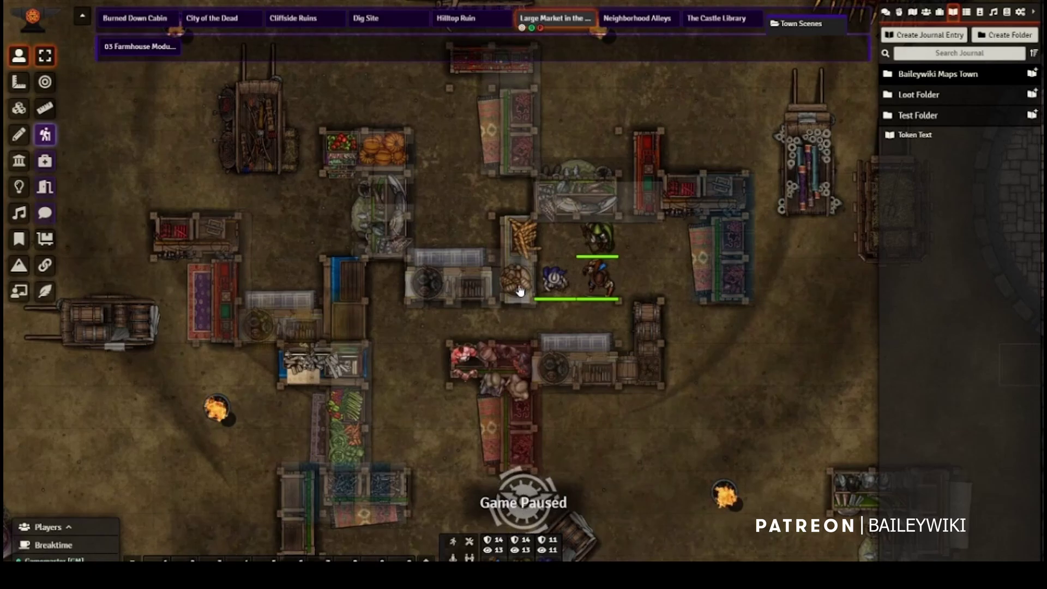
{"action": "left_click", "coordinate": [519, 289]}
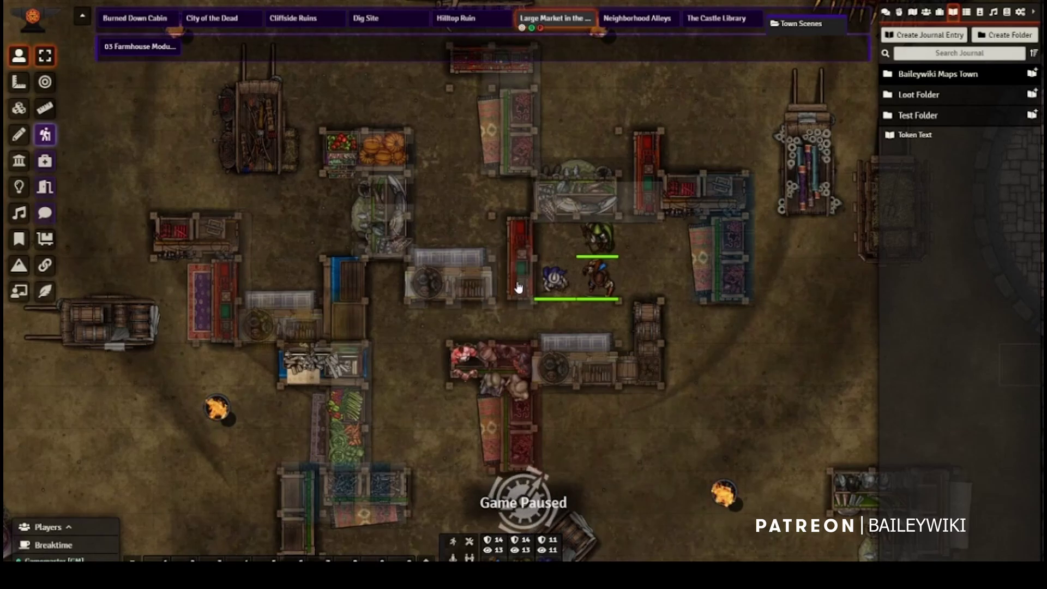
{"action": "left_click", "coordinate": [523, 281]}
{"action": "scroll", "coordinate": [522, 268], "scroll_direction": "up", "scroll_amount": 10}
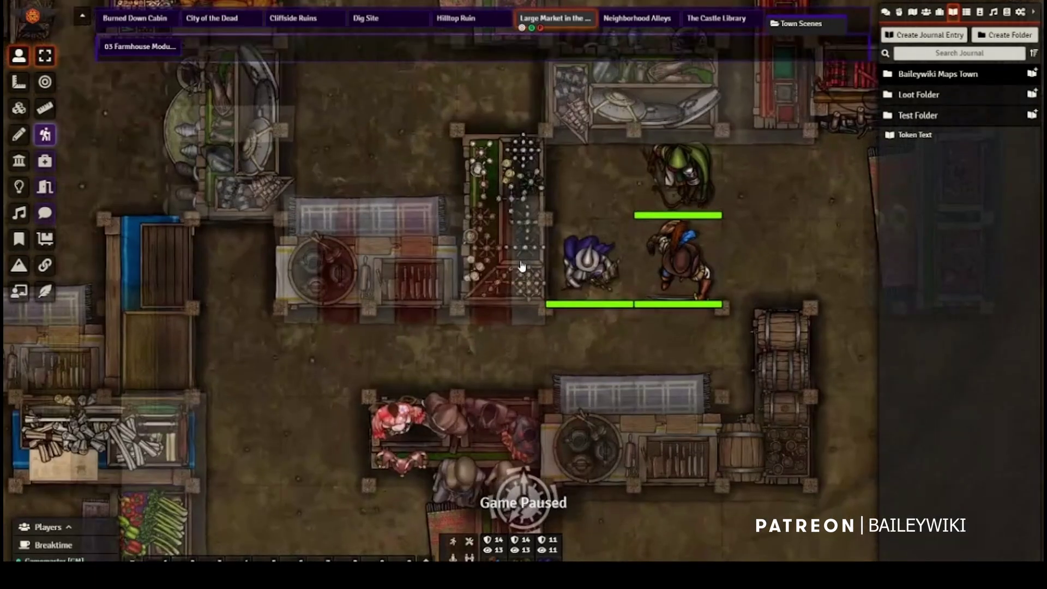
{"action": "left_click", "coordinate": [510, 249]}
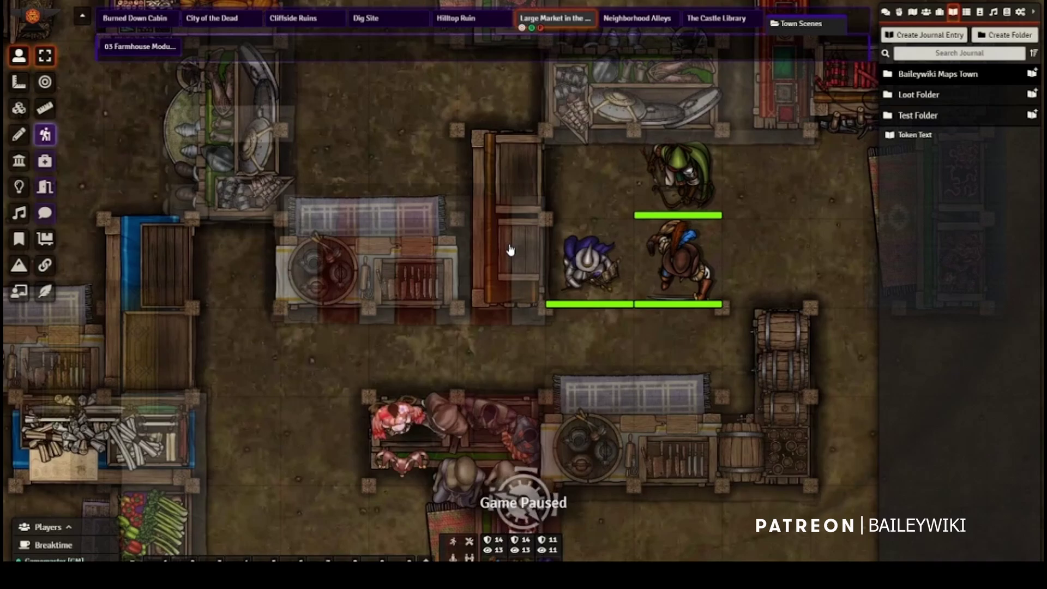
{"action": "left_click", "coordinate": [510, 250]}
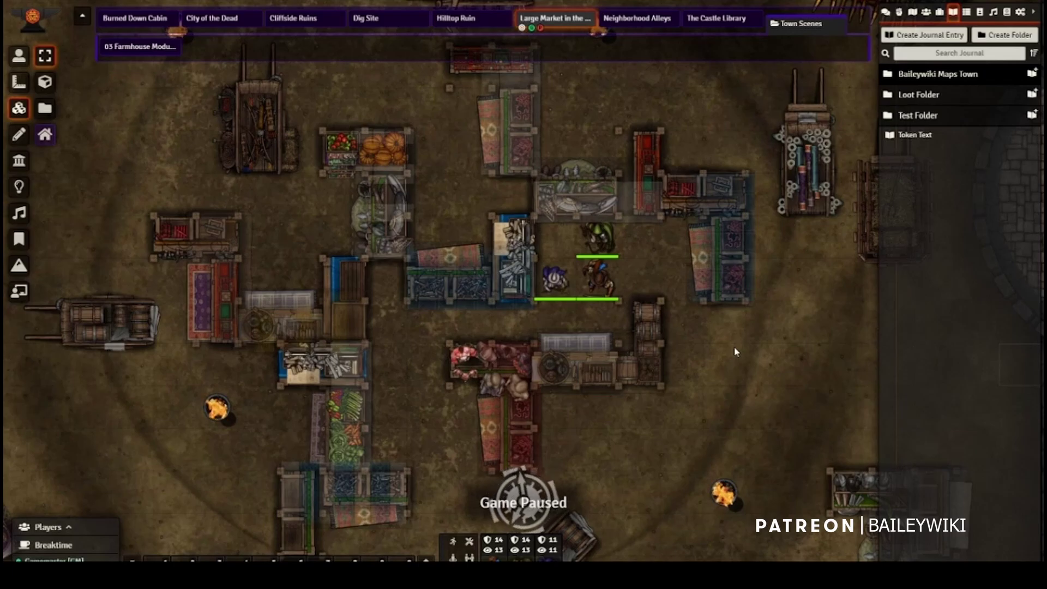
- Return to the token layer and select Zanna's token
{"action": "left_click", "coordinate": [18, 56]}
{"action": "left_click", "coordinate": [556, 291]}
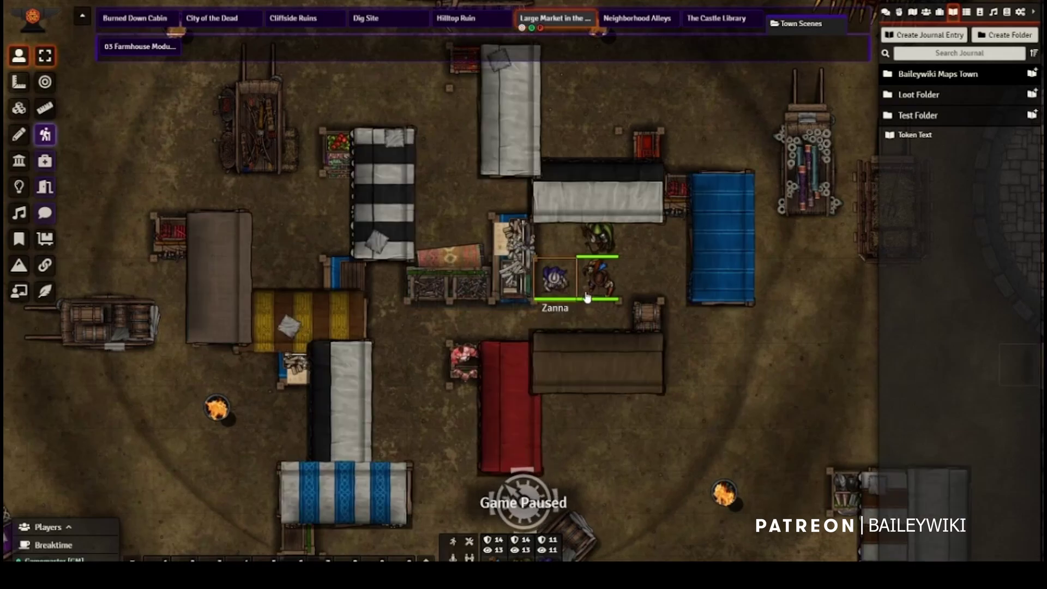
{"action": "left_click", "coordinate": [19, 108]}
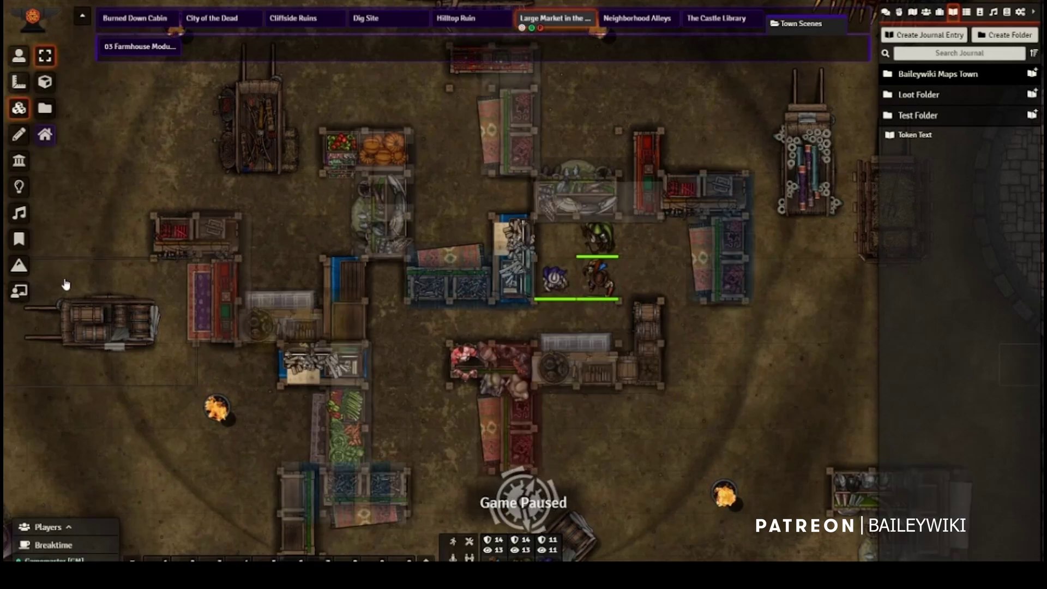
{"action": "left_click", "coordinate": [18, 55]}
{"action": "left_click", "coordinate": [560, 286]}
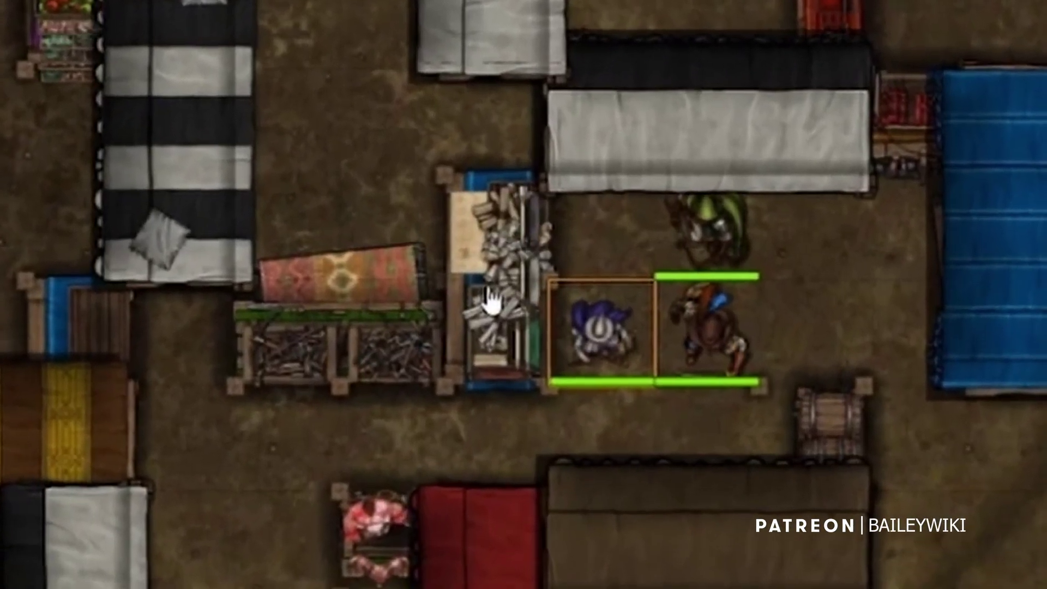
- Change the stall beside Zanna's token repeatedly, stepping through its interchangeable goods and awnings
{"action": "left_click", "coordinate": [491, 302]}
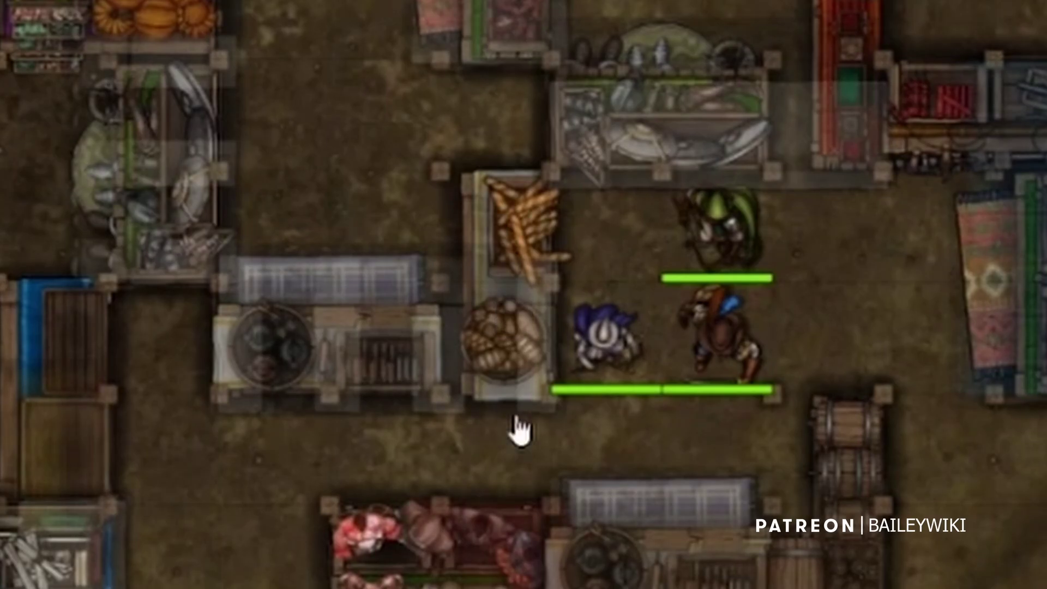
{"action": "left_click", "coordinate": [512, 357]}
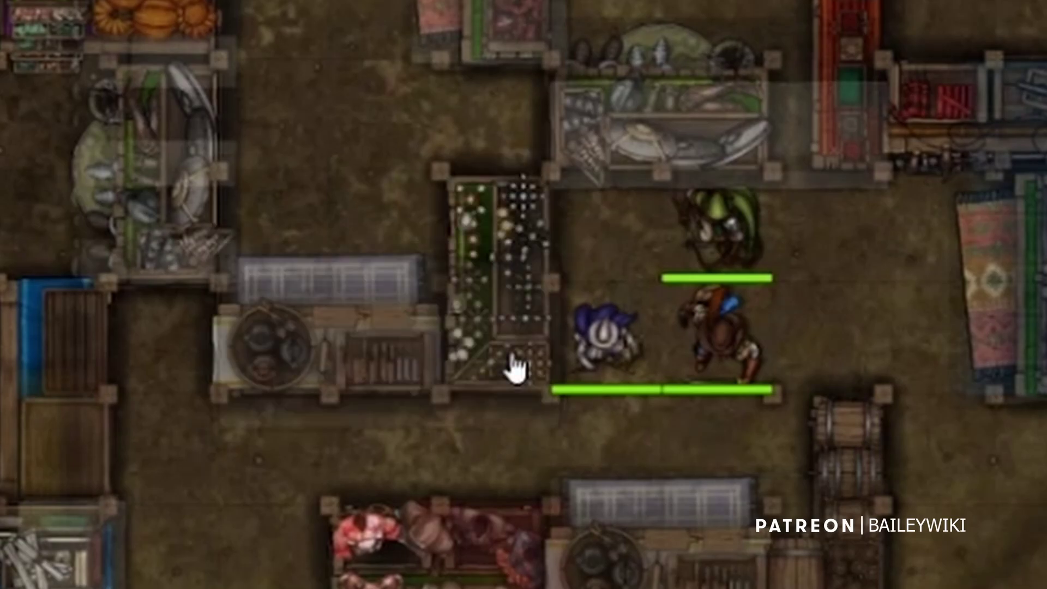
{"action": "left_click", "coordinate": [511, 358]}
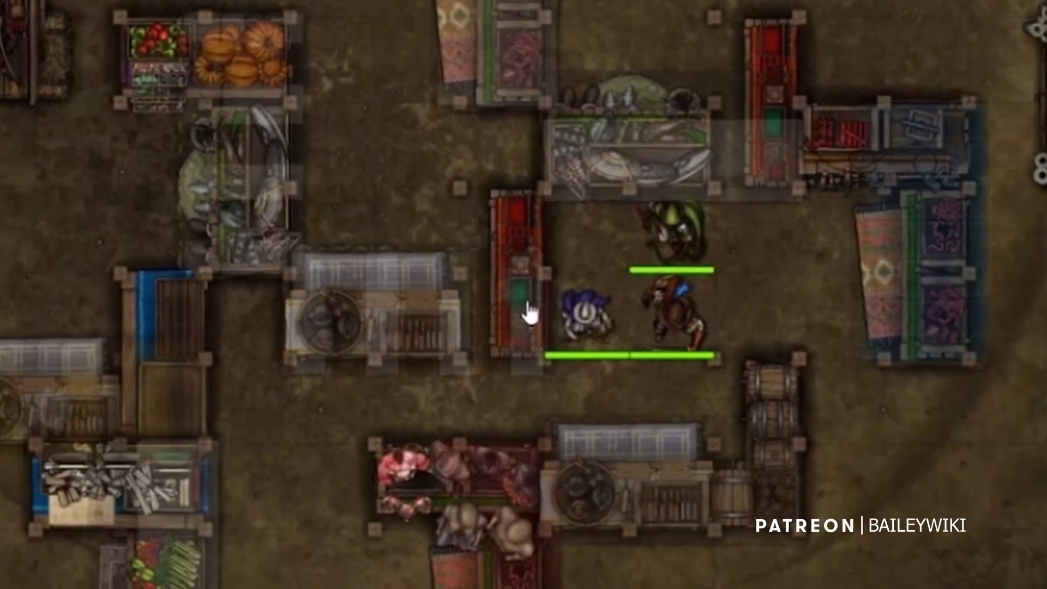
{"action": "left_click", "coordinate": [513, 356]}
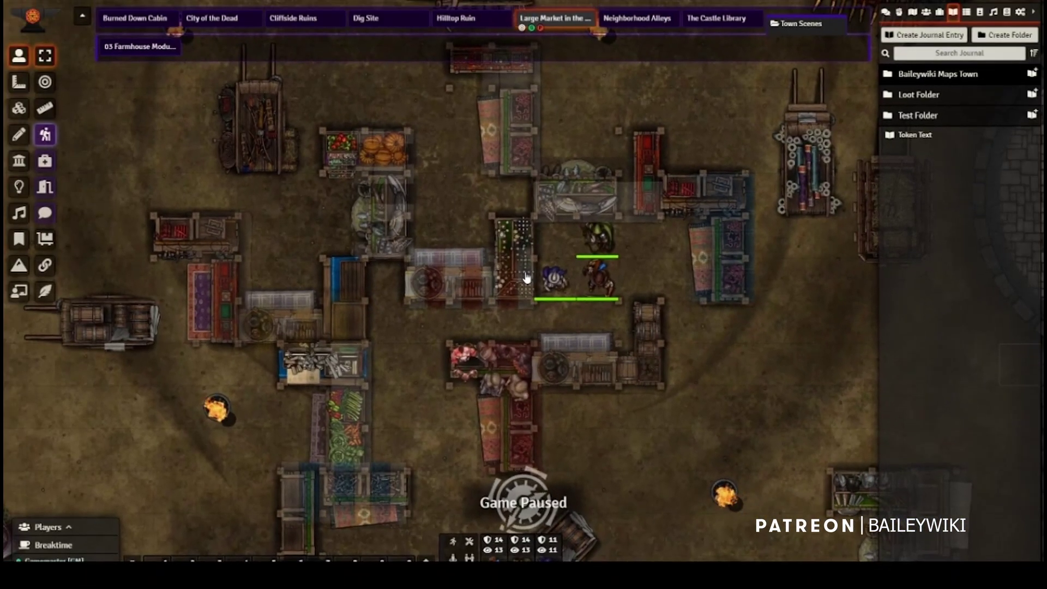
{"action": "scroll", "coordinate": [526, 279], "scroll_direction": "up", "scroll_amount": 3}
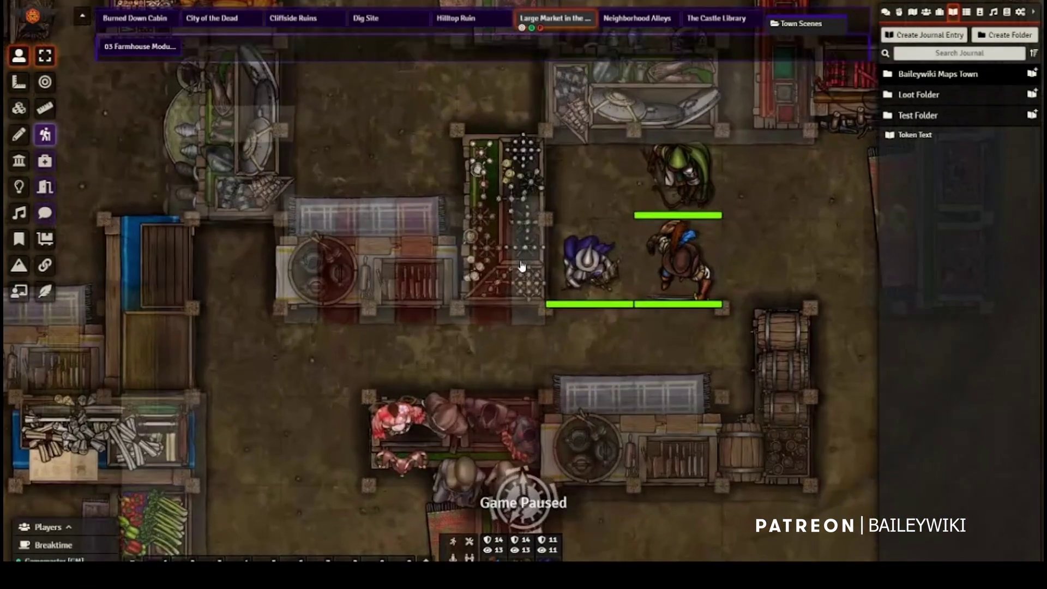
{"action": "left_click", "coordinate": [510, 250]}
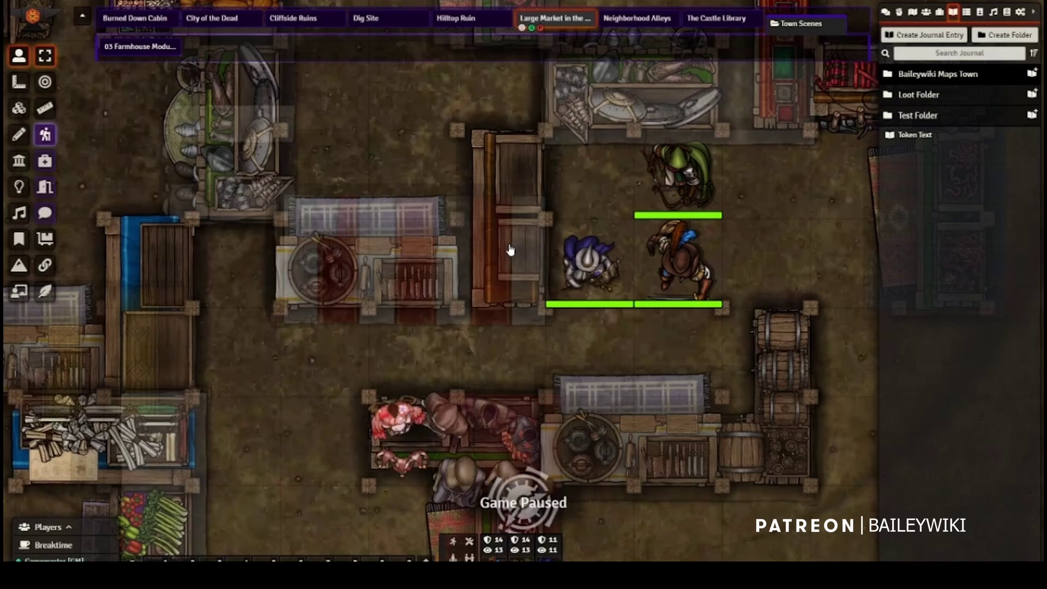
{"action": "left_click", "coordinate": [510, 250]}
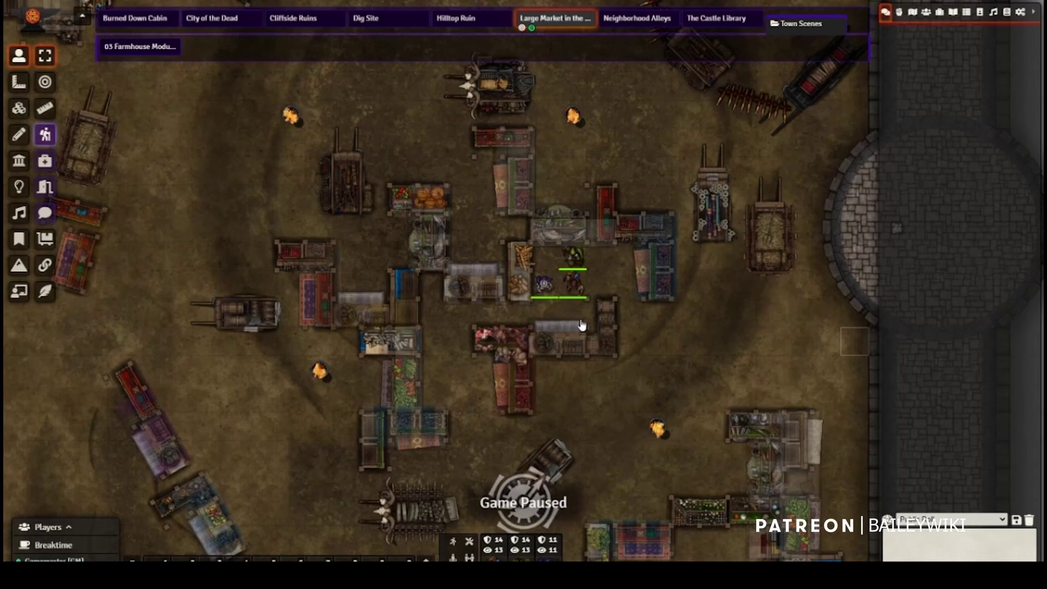
- Set up a Perception roll request with DC 15 for the party's three tokens, save it as a macro, and close the request
{"action": "left_click", "coordinate": [471, 543]}
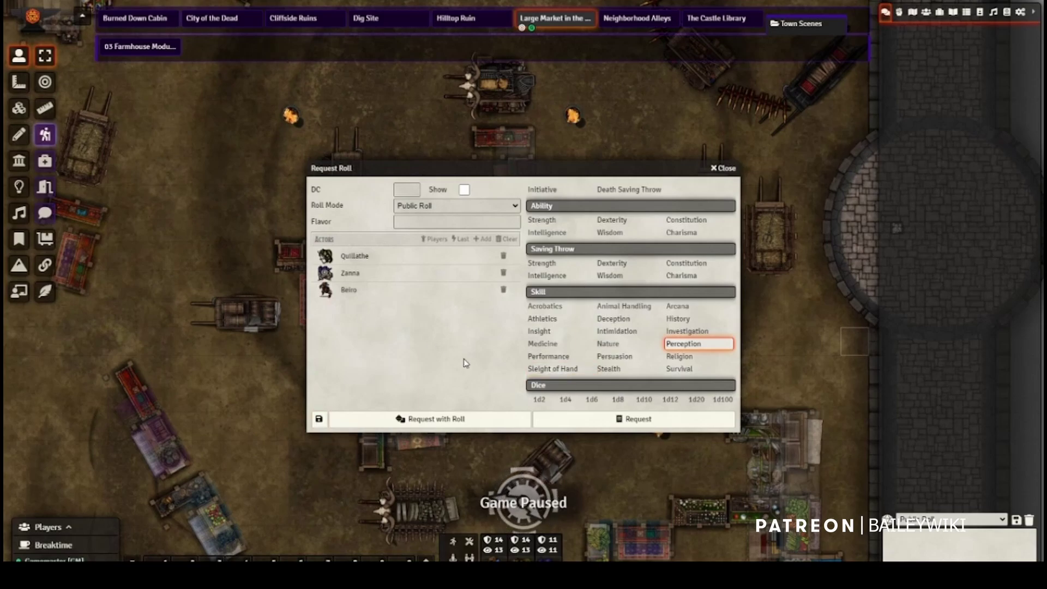
{"action": "left_click", "coordinate": [545, 343]}
{"action": "left_click", "coordinate": [546, 343]}
{"action": "left_click", "coordinate": [408, 189]}
{"action": "type", "text": "15"}
{"action": "left_click", "coordinate": [319, 419]}
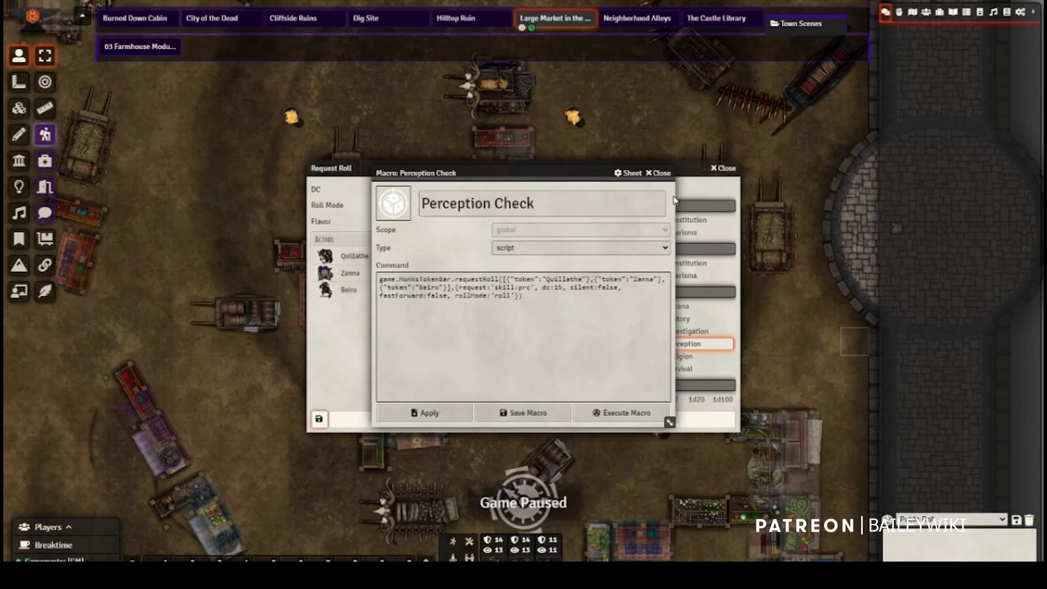
{"action": "left_click", "coordinate": [660, 173]}
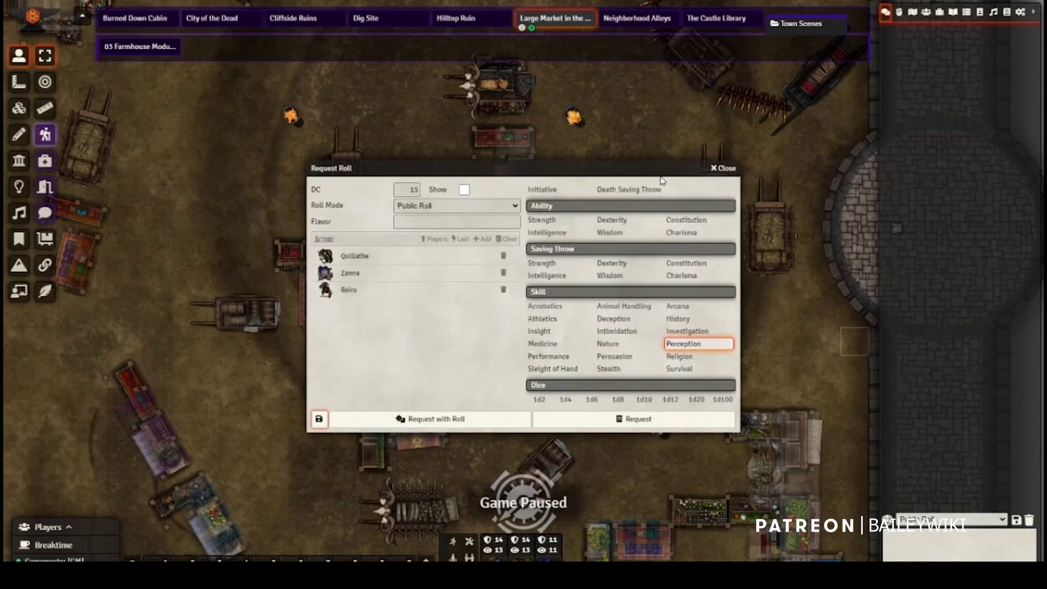
{"action": "left_click", "coordinate": [724, 168]}
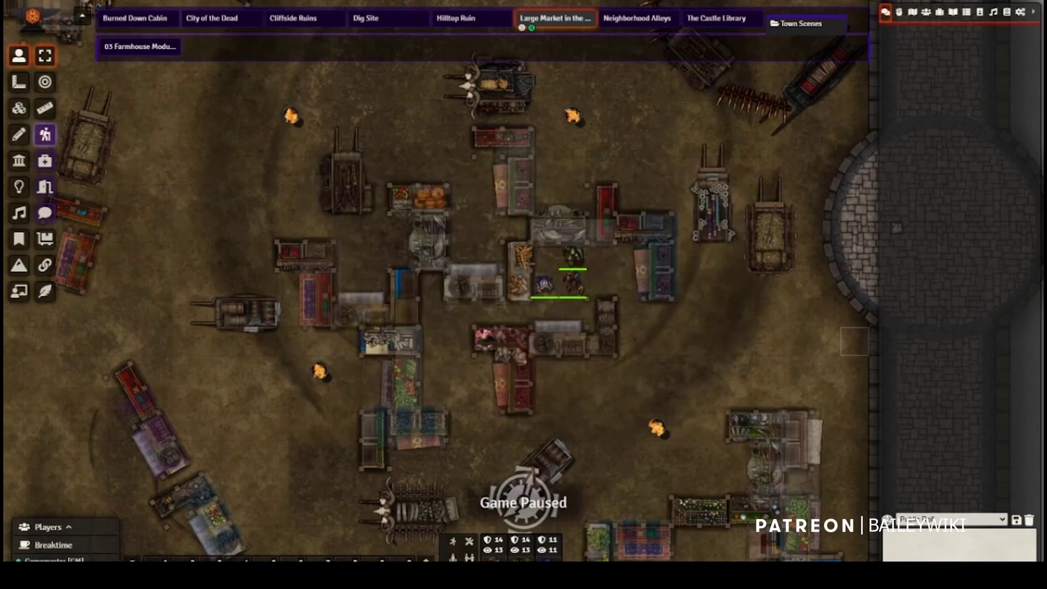
- Start a contested roll with Zanna as the first actor rolling Deception
{"action": "left_click", "coordinate": [469, 557]}
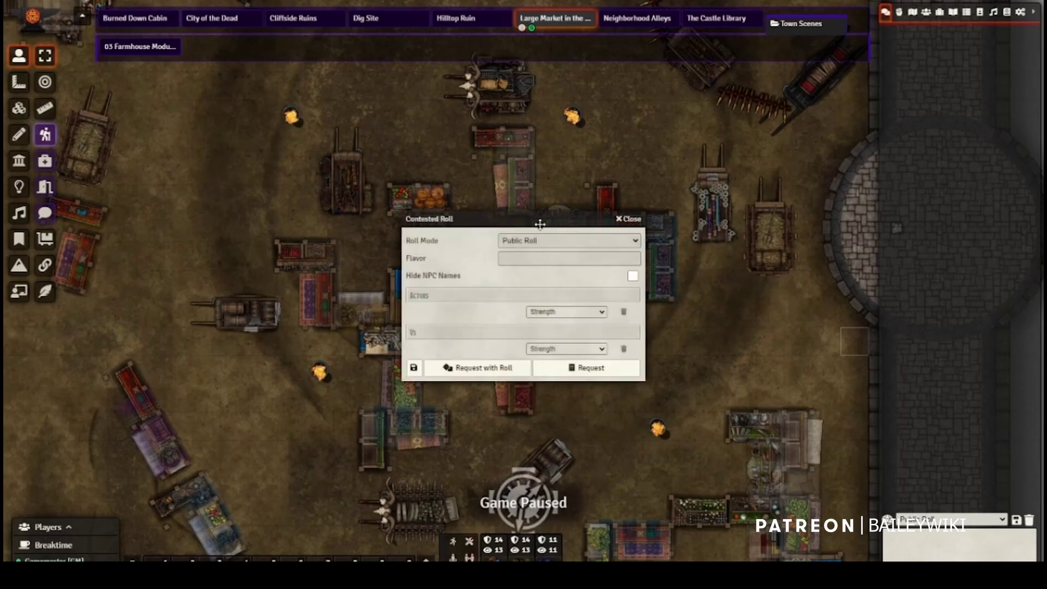
{"action": "left_click_drag", "start_coordinate": [431, 215], "coordinate": [205, 213]}
{"action": "left_click", "coordinate": [544, 283]}
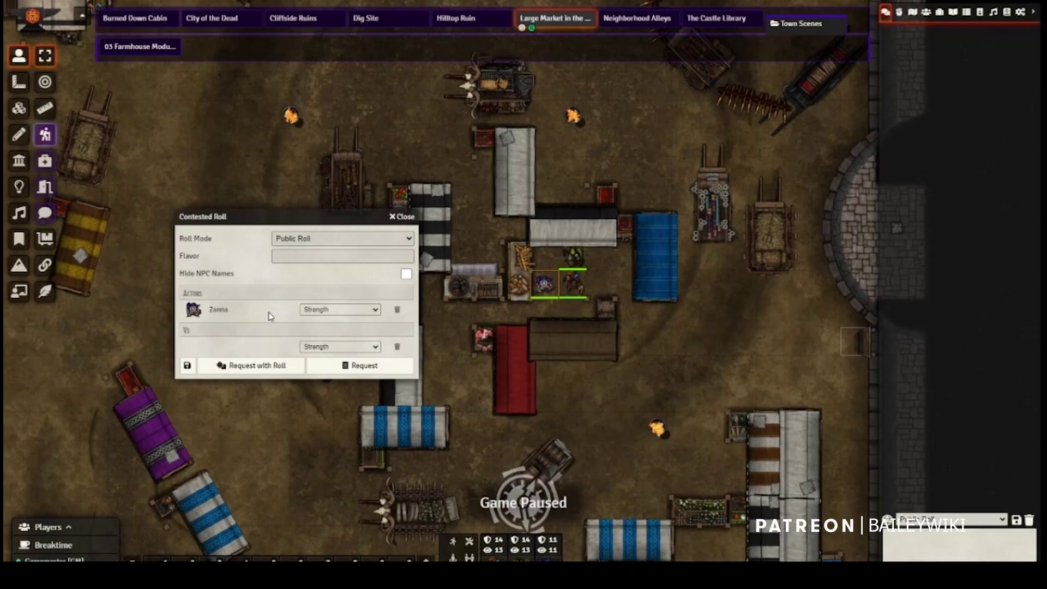
{"action": "left_click", "coordinate": [367, 312]}
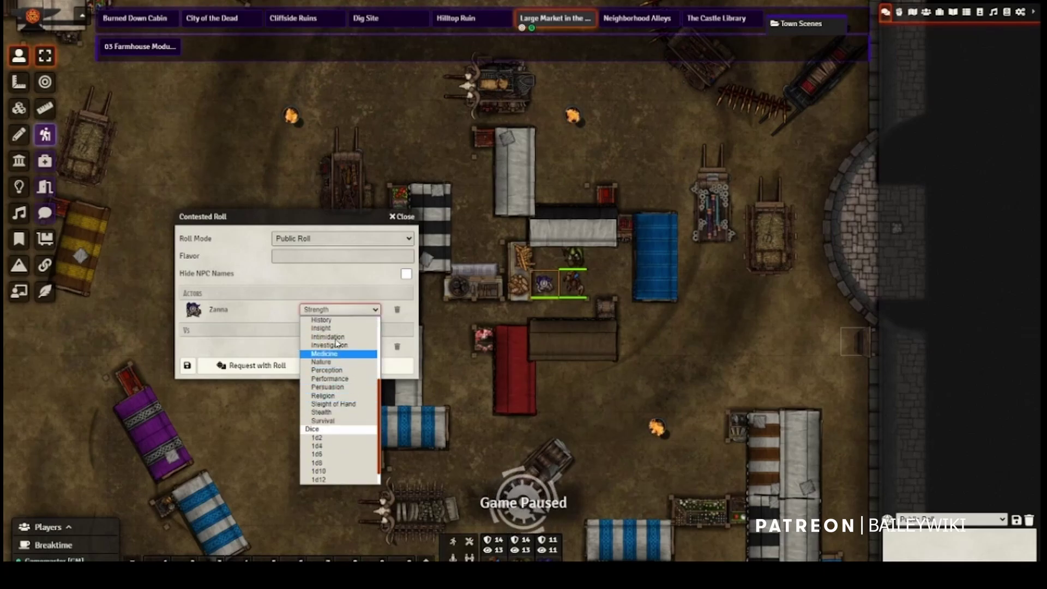
{"action": "left_click", "coordinate": [334, 420]}
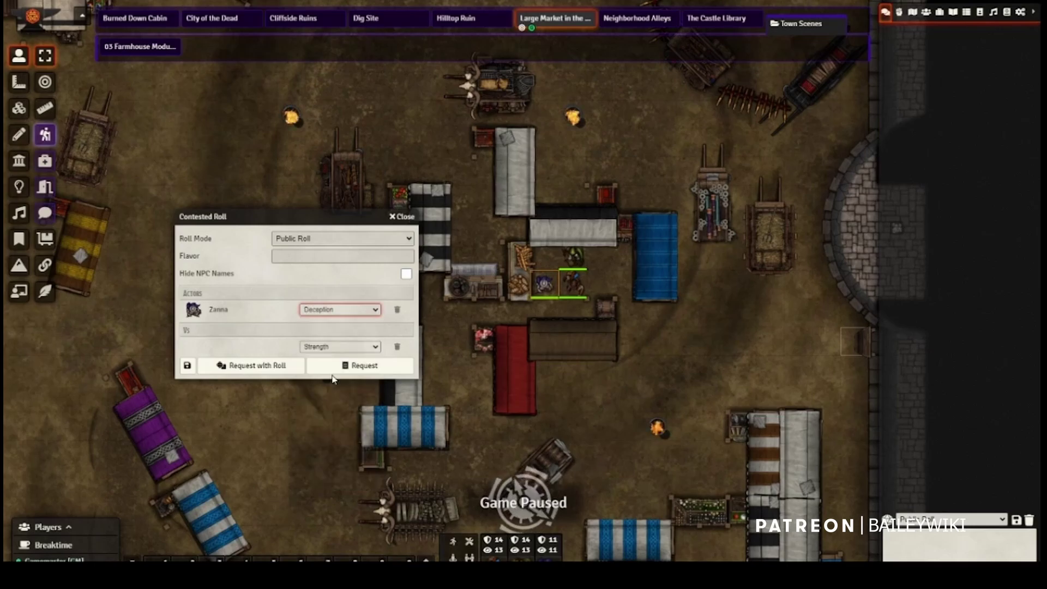
- Set the opposing roll to Insight and save the contested roll as a macro
{"action": "left_click", "coordinate": [338, 347]}
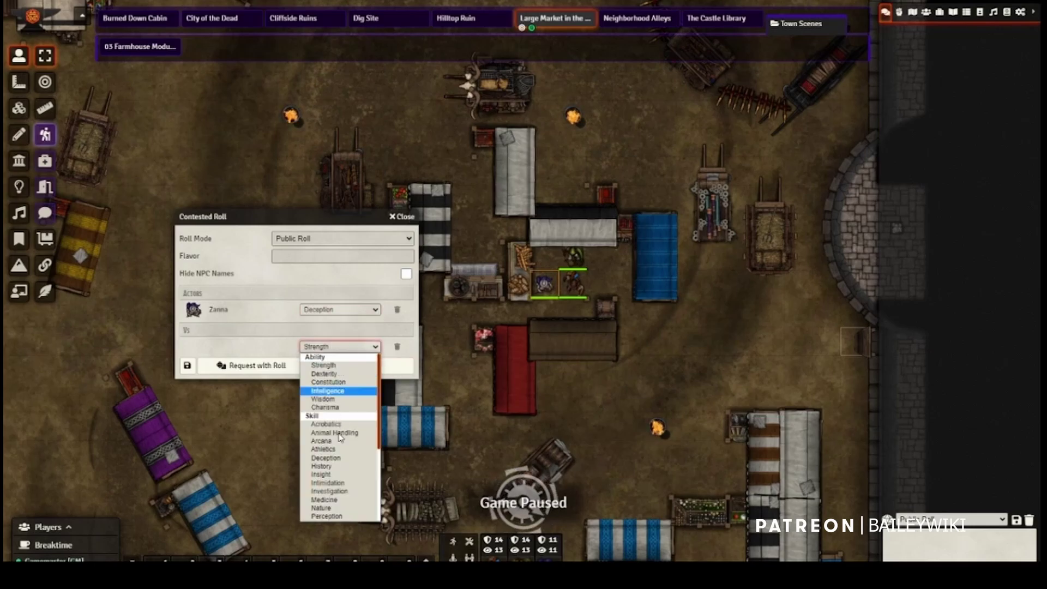
{"action": "left_click", "coordinate": [334, 472]}
{"action": "left_click", "coordinate": [188, 367]}
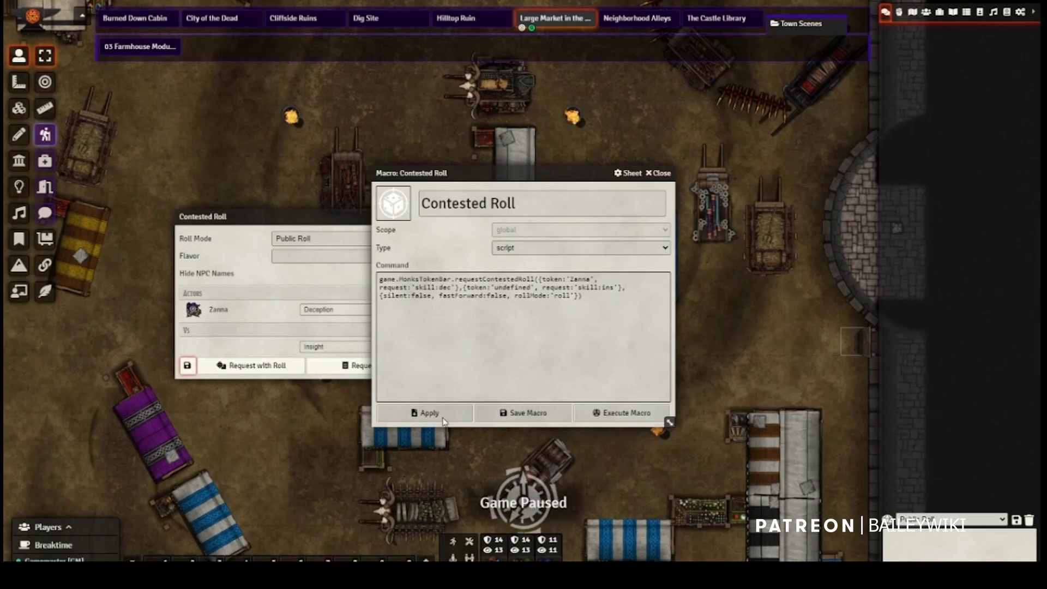
{"action": "left_click", "coordinate": [660, 173]}
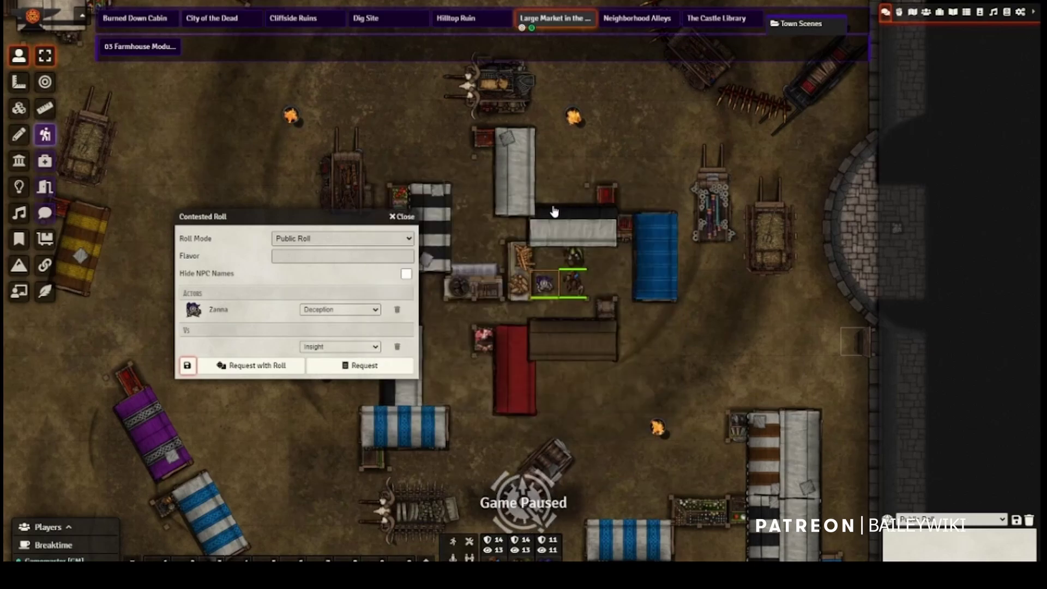
- Add Quillathe as the opposing actor in the contested roll and close the request
{"action": "left_click", "coordinate": [573, 278]}
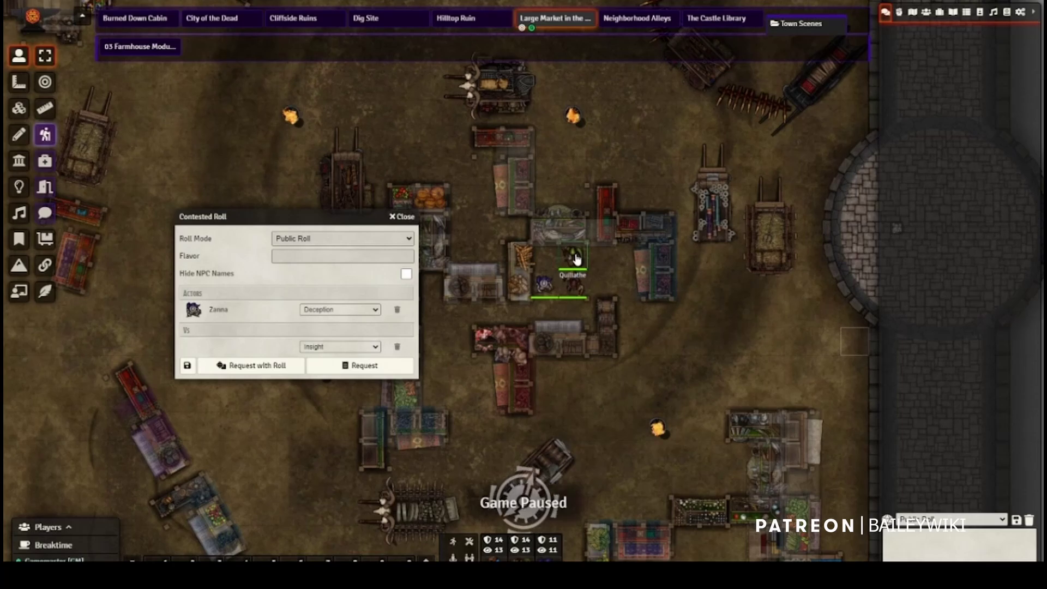
{"action": "left_click", "coordinate": [577, 259]}
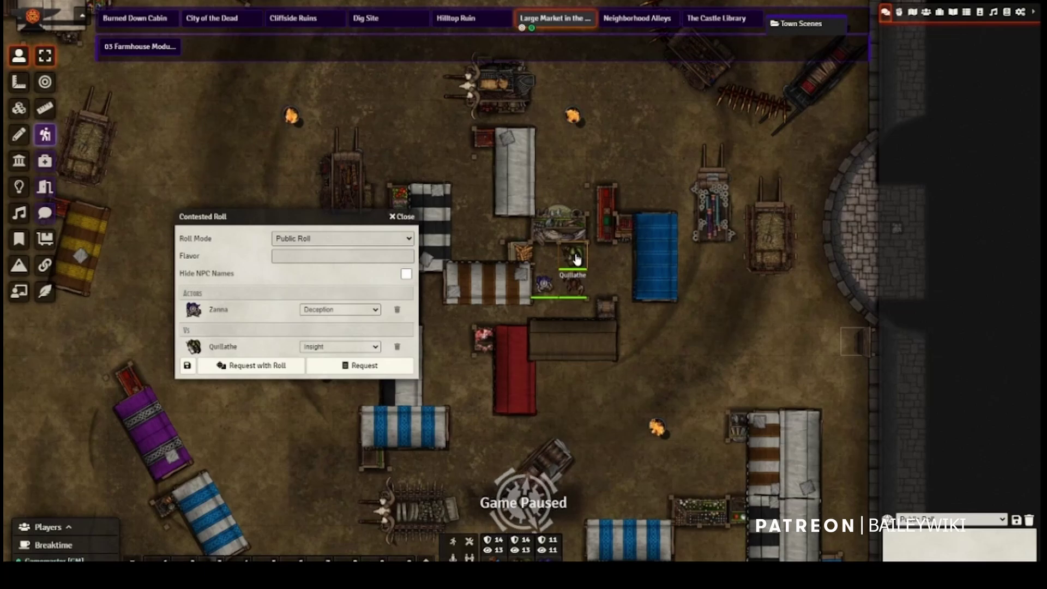
{"action": "key", "text": "Escape"}
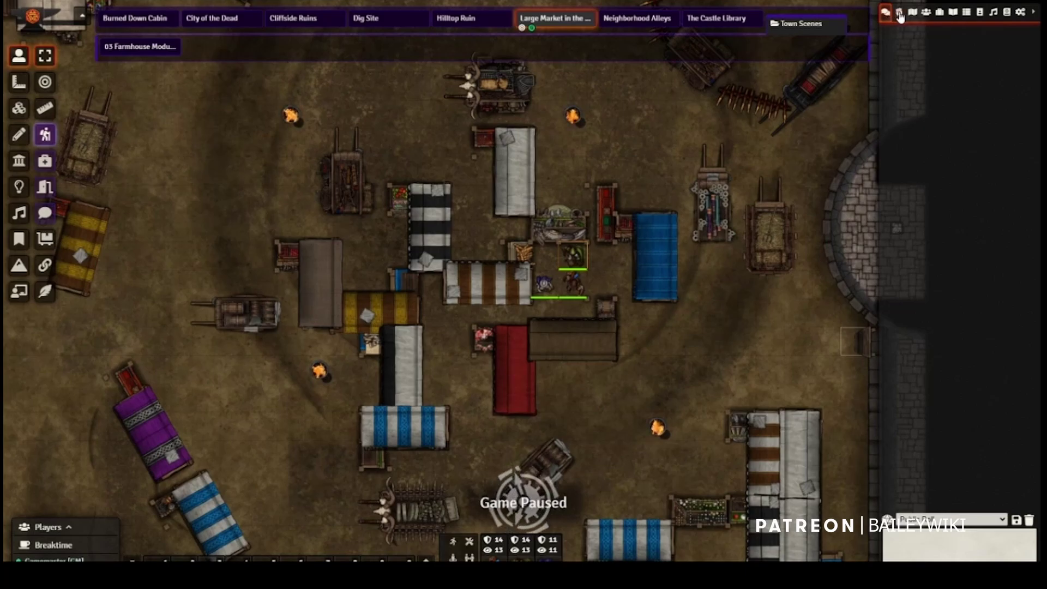
- Show the combat tracker and add the Quillathe, Zanna and Beiro tokens to an encounter
{"action": "left_click", "coordinate": [899, 11]}
{"action": "left_click_drag", "start_coordinate": [610, 319], "coordinate": [556, 256]}
{"action": "right_click", "coordinate": [582, 292]}
{"action": "left_click", "coordinate": [596, 300]}
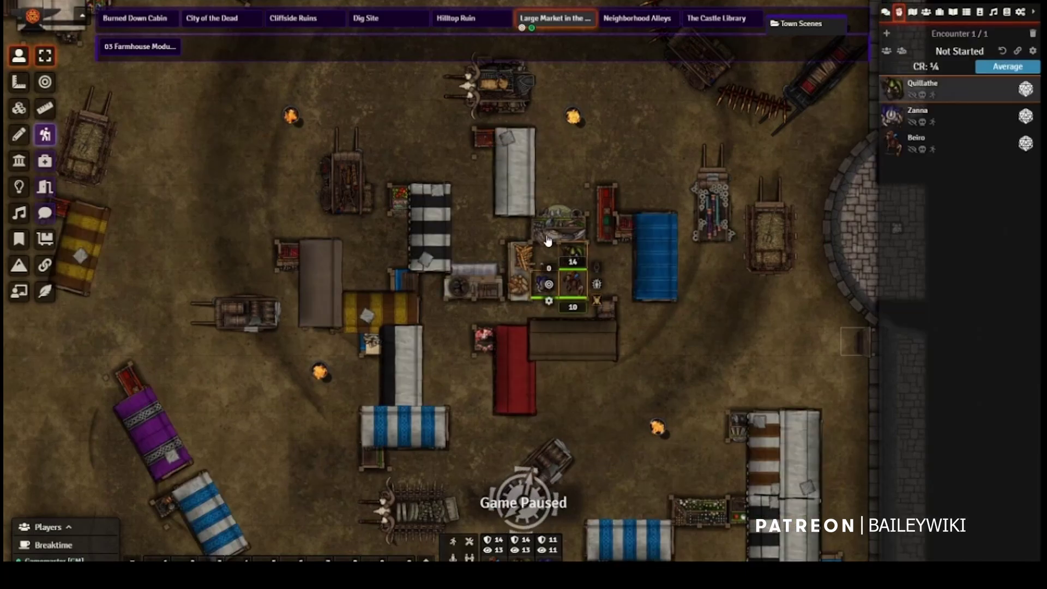
- Hide Quillathe's token and make it visible again
{"action": "right_click", "coordinate": [574, 252]}
{"action": "left_click", "coordinate": [597, 254]}
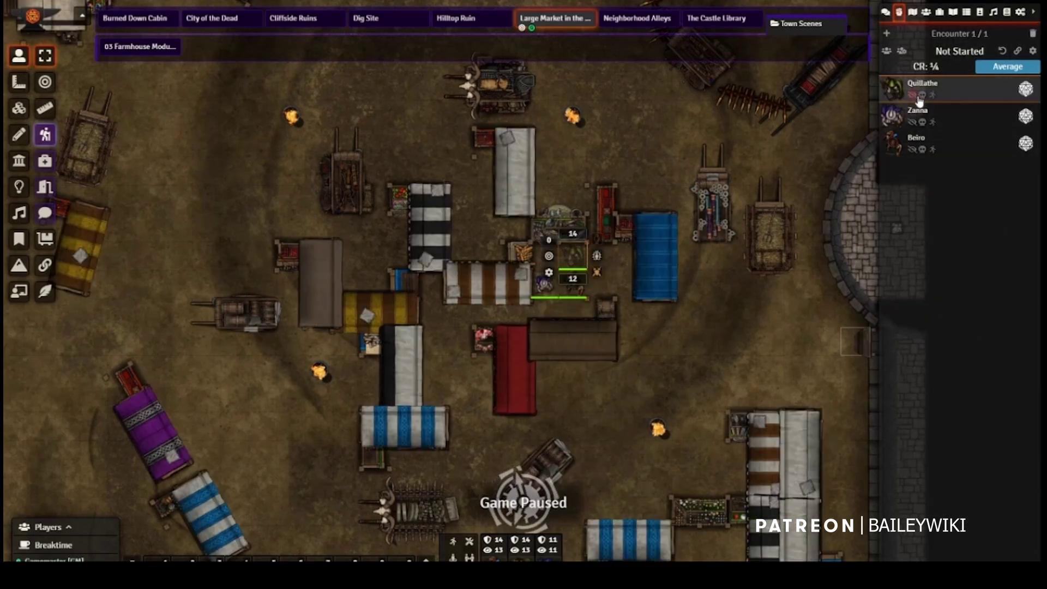
{"action": "left_click", "coordinate": [599, 245]}
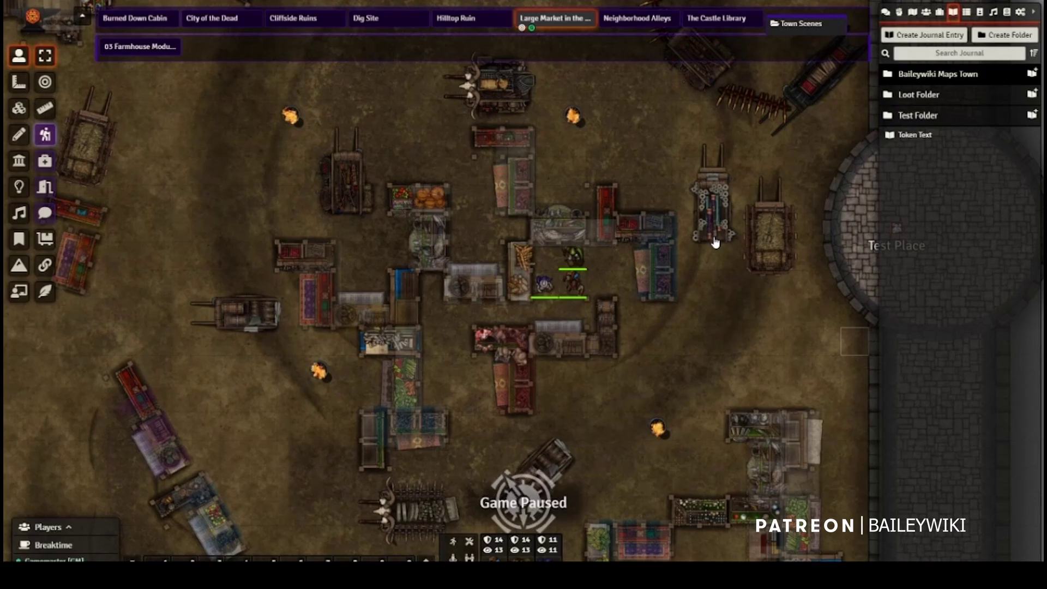
- Show the Ancient Black Dragon's actor sheet in the enhanced journal's blank tab, add another blank tab and close the journal
{"action": "left_click", "coordinate": [954, 15]}
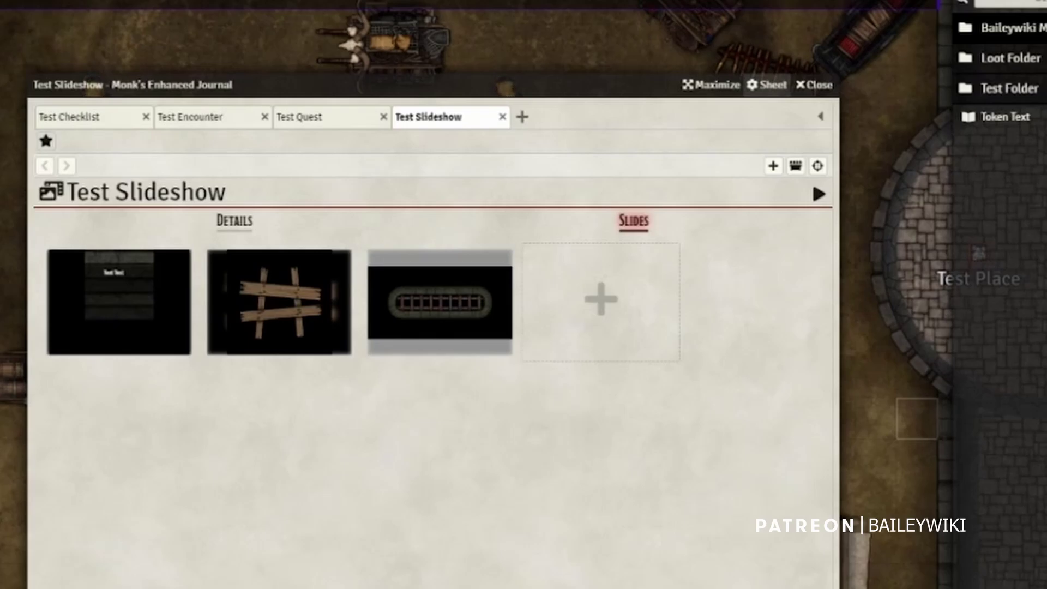
{"action": "left_click", "coordinate": [1034, 1]}
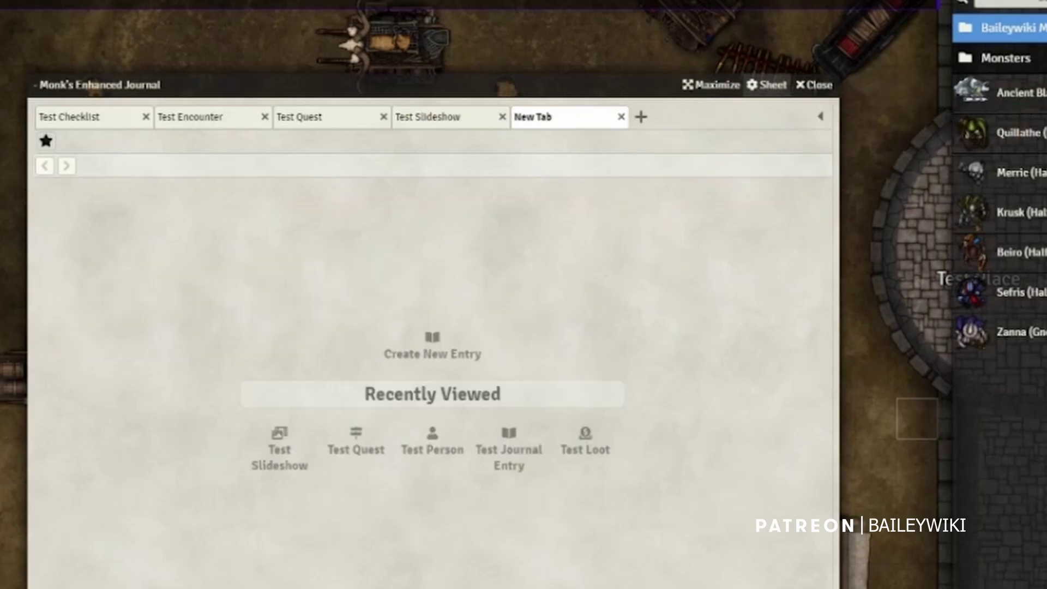
{"action": "left_click_drag", "start_coordinate": [1012, 103], "coordinate": [555, 297]}
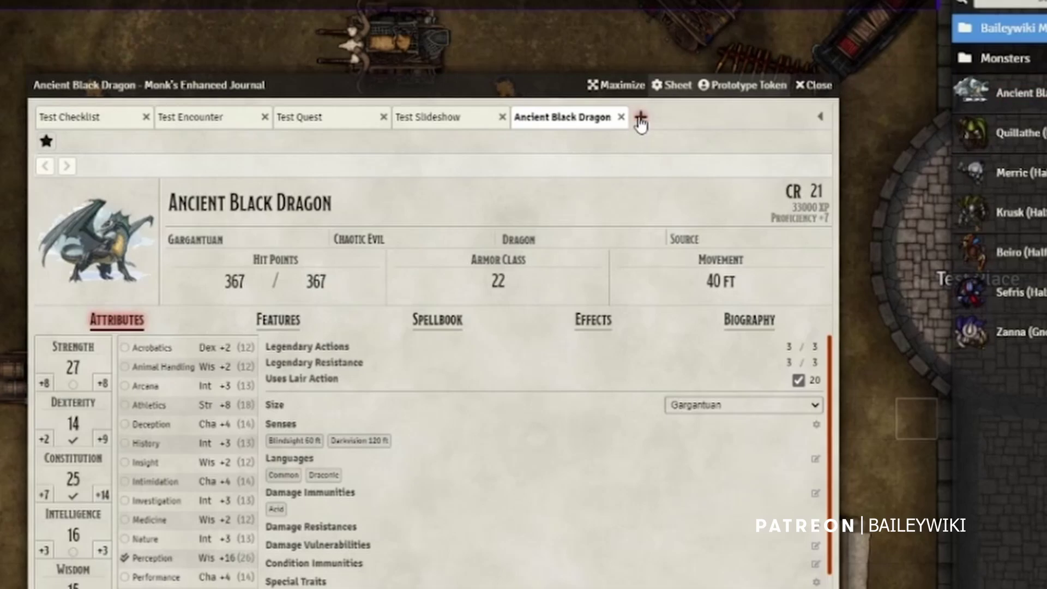
{"action": "left_click", "coordinate": [641, 118]}
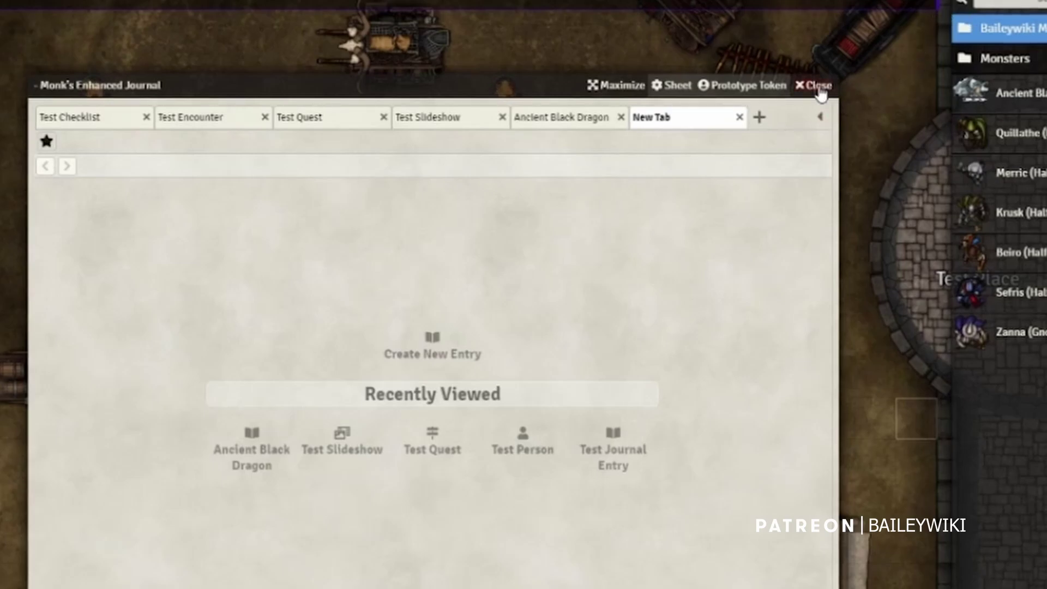
{"action": "left_click", "coordinate": [818, 87]}
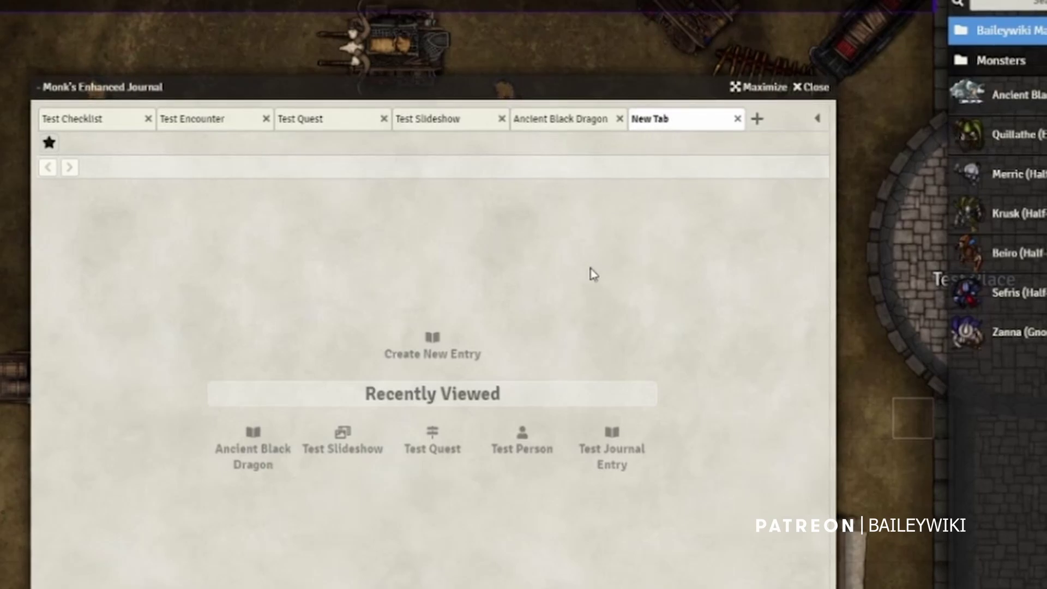
- Display the Ancient Black Dragon's sheet in the reopened journal, and expand and collapse the journal's built-in directory
{"action": "left_click", "coordinate": [561, 119]}
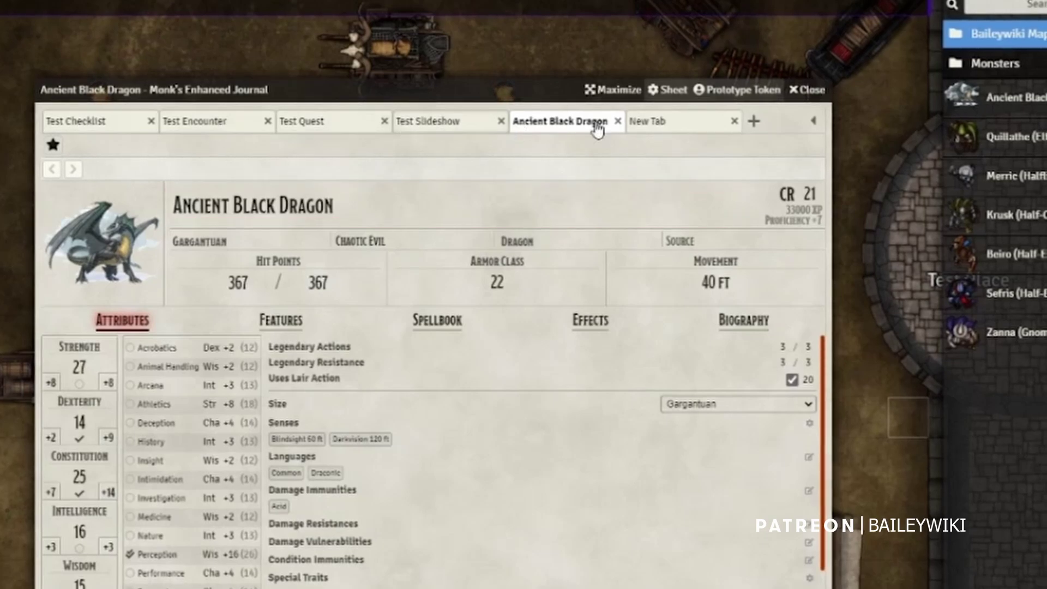
{"action": "left_click", "coordinate": [813, 121]}
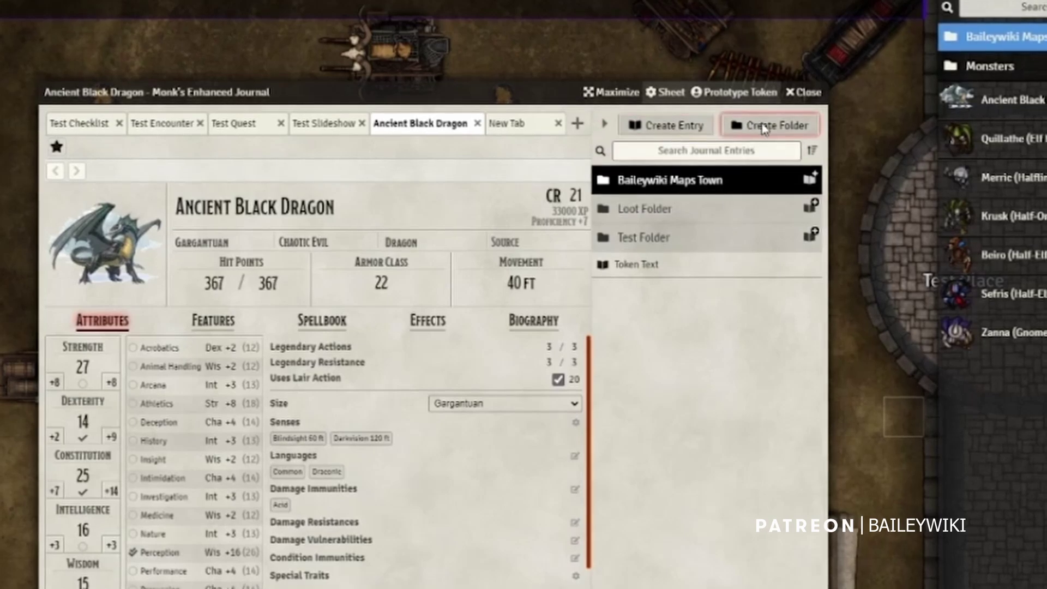
{"action": "left_click", "coordinate": [605, 126]}
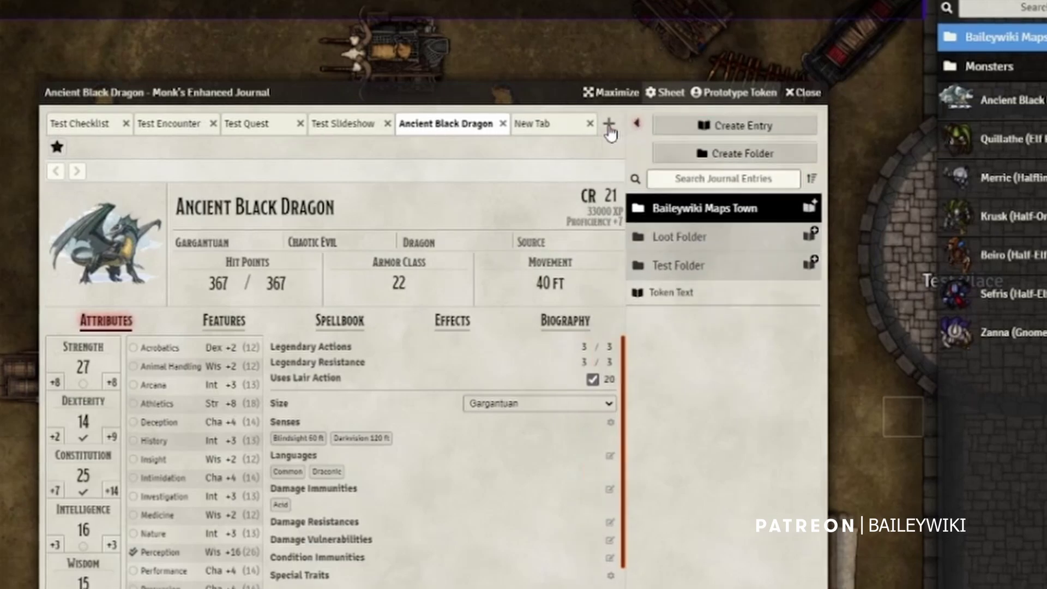
- Remove the Ancient Black Dragon tab from the journal and bring up the Test Slideshow entry
{"action": "mouse_move", "coordinate": [515, 306]}
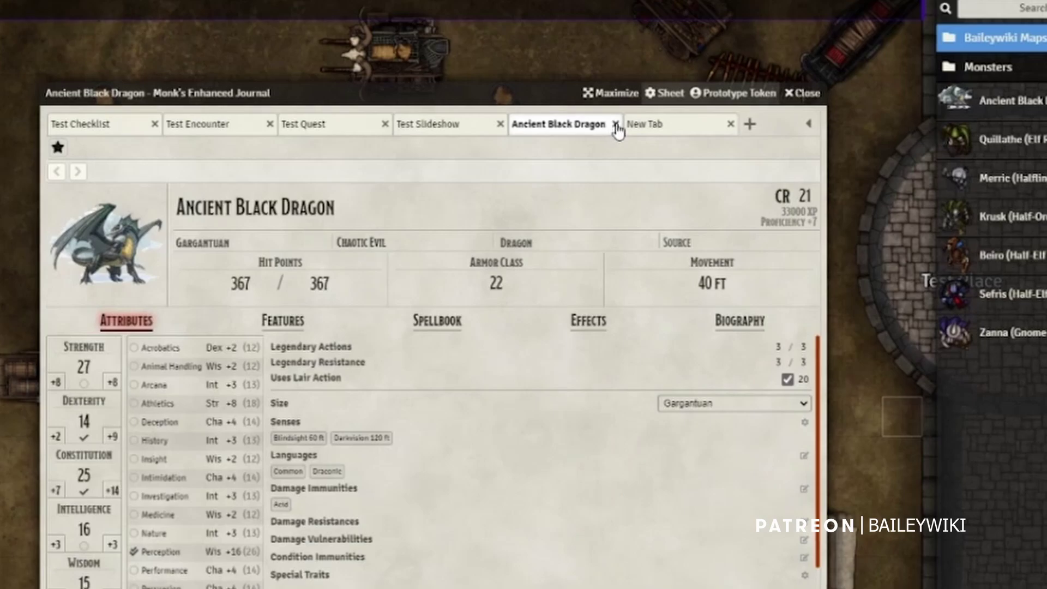
{"action": "left_click", "coordinate": [616, 124]}
{"action": "left_click", "coordinate": [440, 134]}
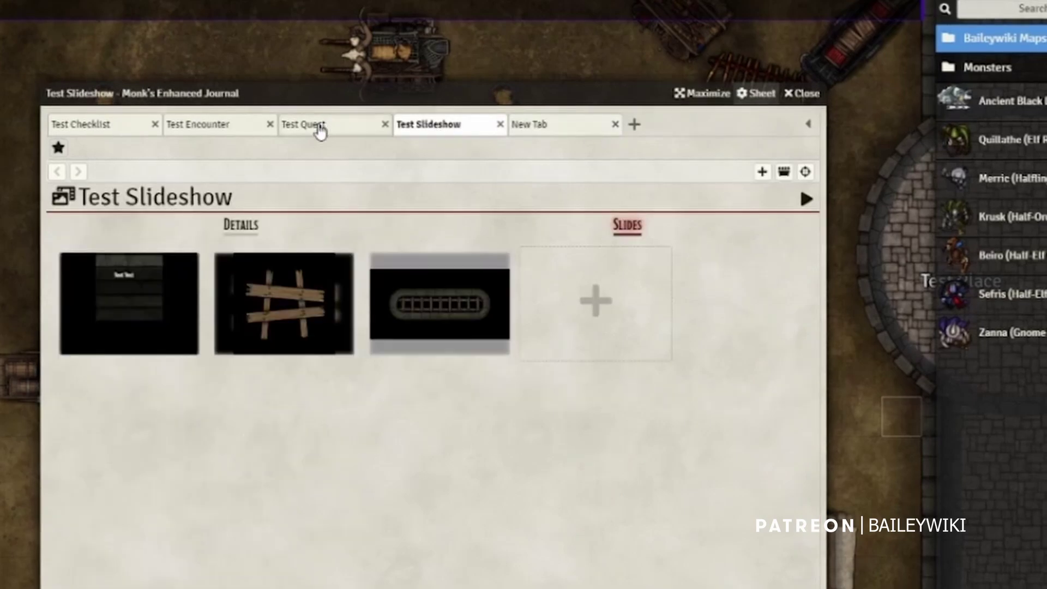
- Bookmark Test Quest in the enhanced journal and load it from that bookmark into the blank tab
{"action": "left_click", "coordinate": [318, 131]}
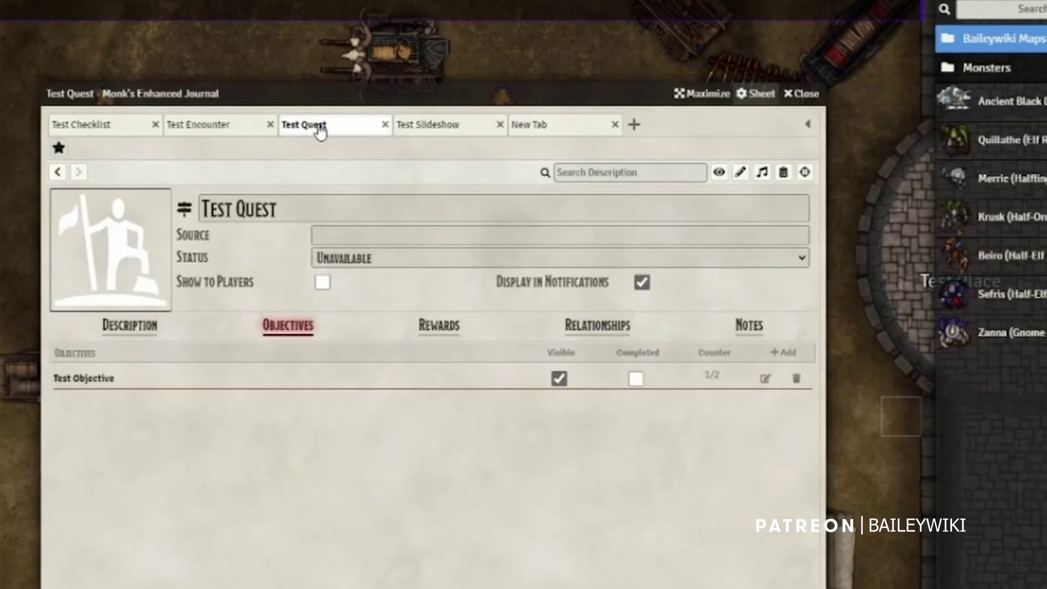
{"action": "left_click_drag", "start_coordinate": [320, 131], "coordinate": [63, 156]}
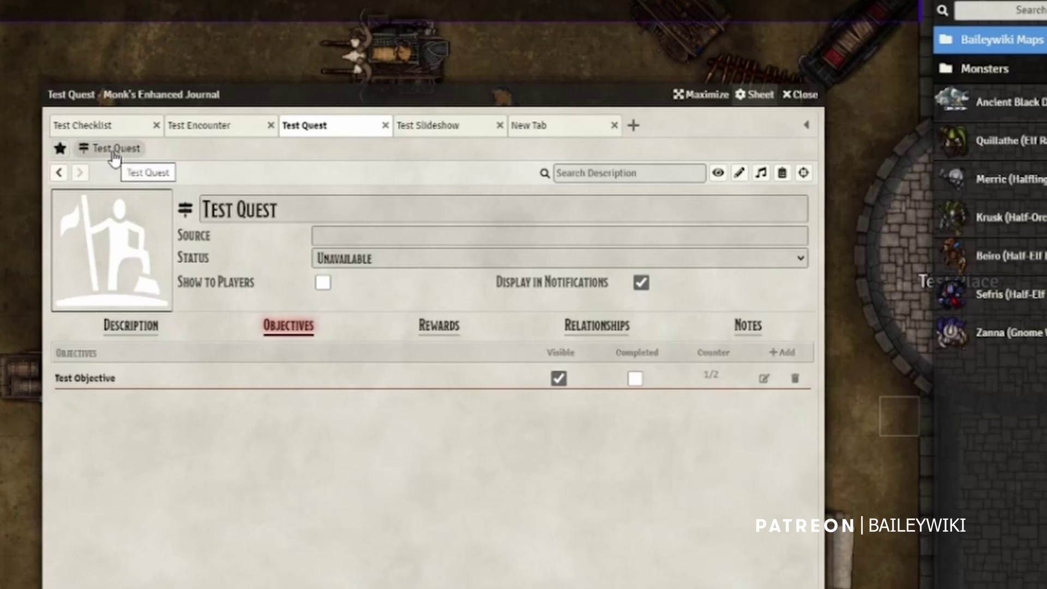
{"action": "left_click", "coordinate": [541, 131]}
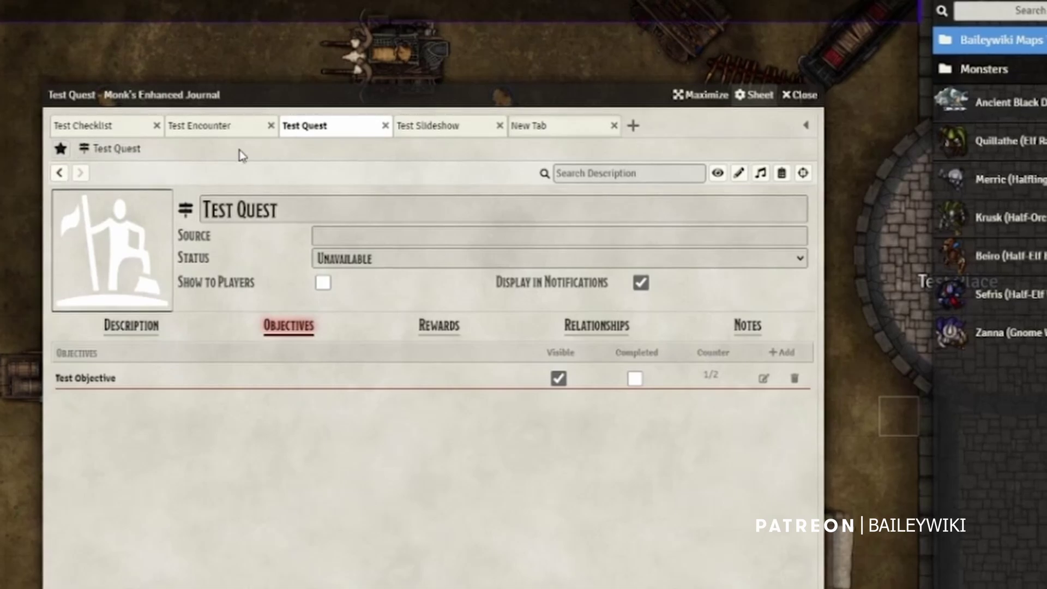
{"action": "left_click", "coordinate": [123, 158]}
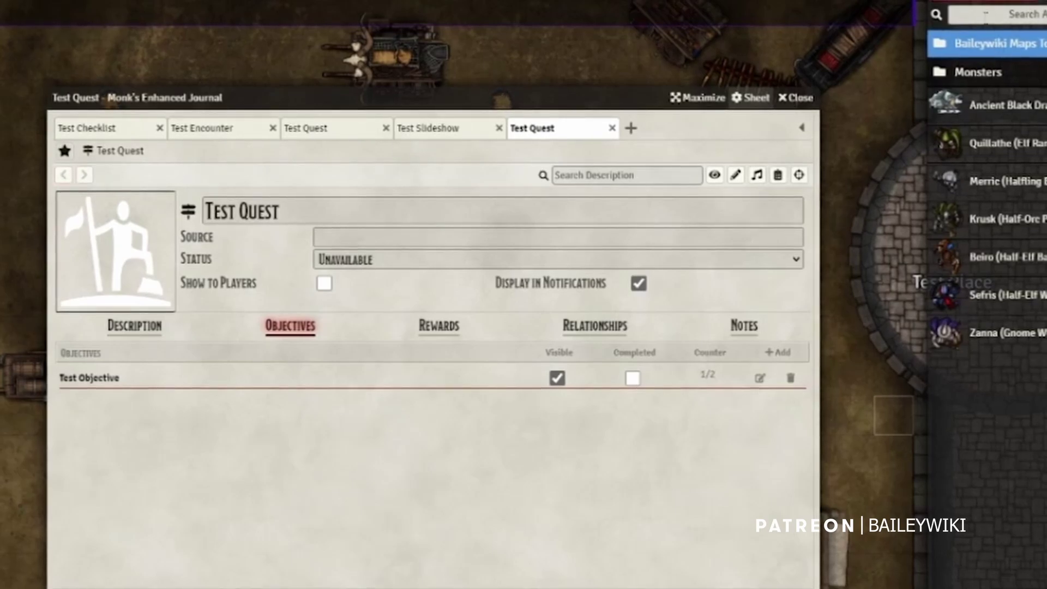
- Expand Test Folder in the journal directory and view Test Encounter and Test Organization in the current tab
{"action": "left_click", "coordinate": [935, 47]}
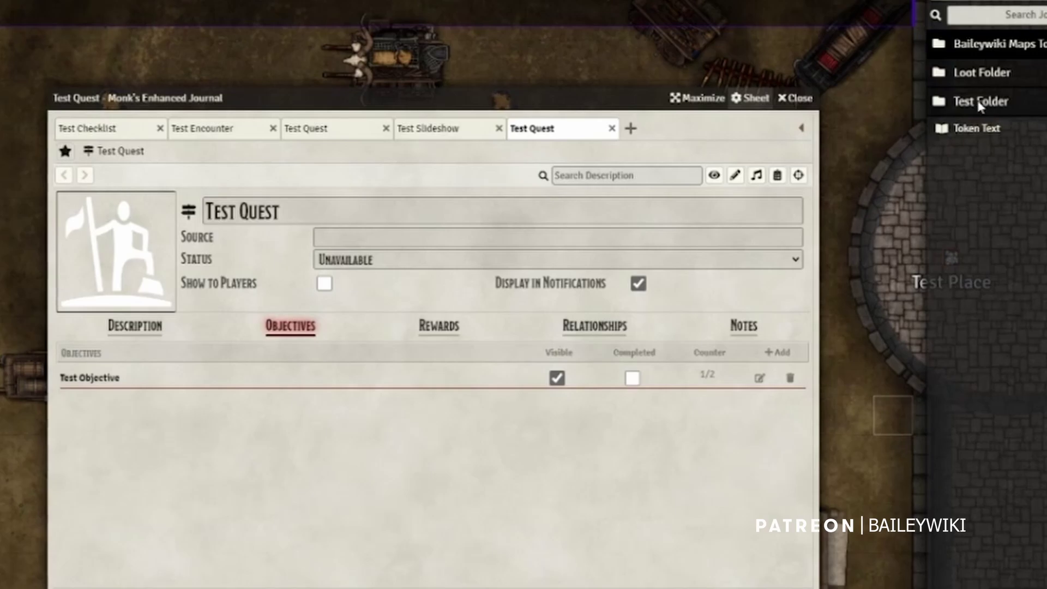
{"action": "left_click", "coordinate": [996, 101]}
{"action": "left_click", "coordinate": [988, 157]}
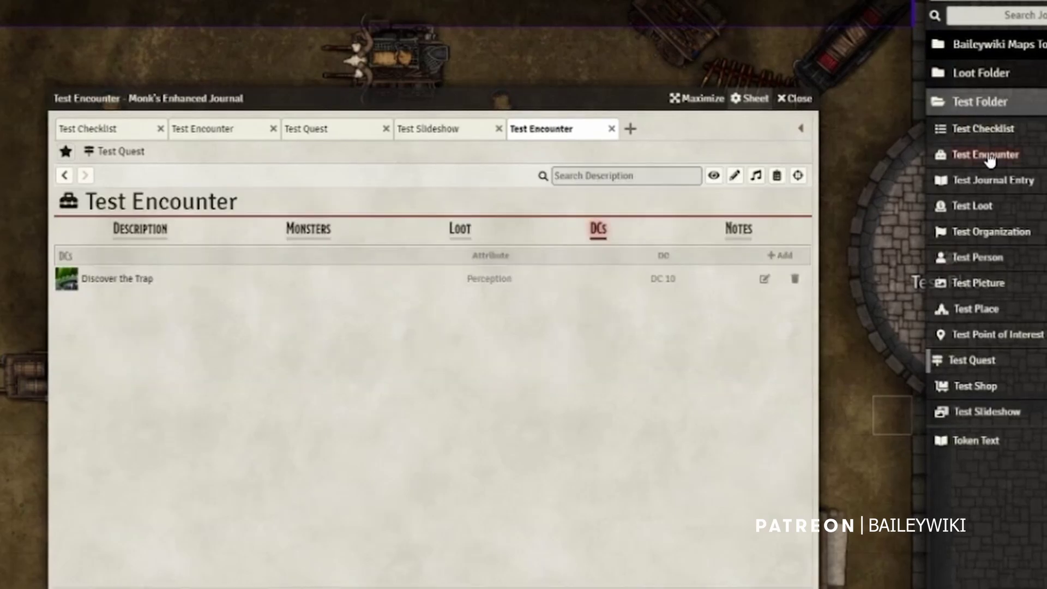
{"action": "left_click", "coordinate": [985, 235]}
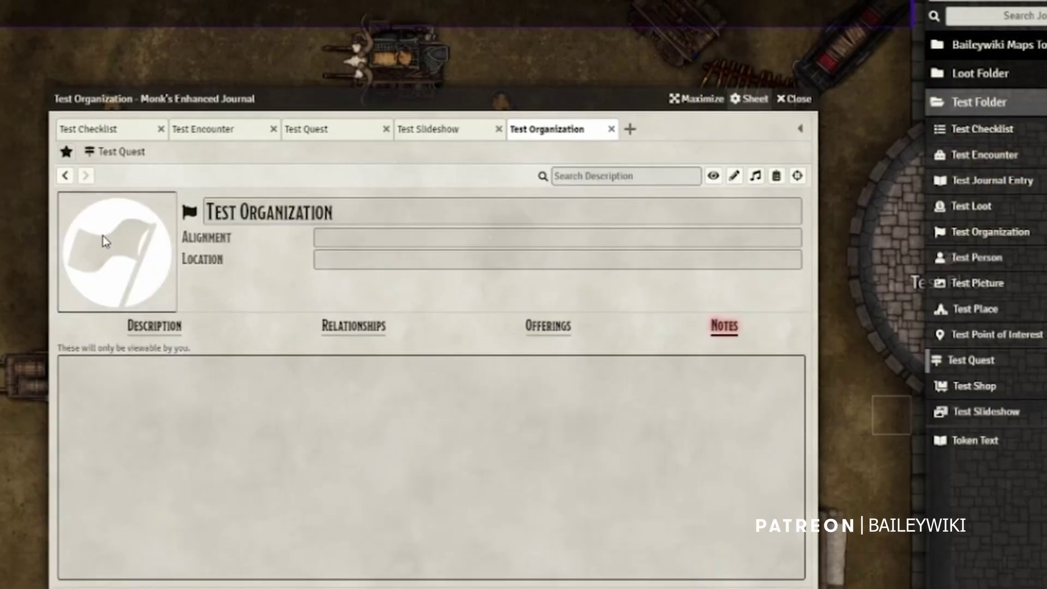
- Go back and forward through the current tab's history of viewed journal entries
{"action": "left_click", "coordinate": [66, 180]}
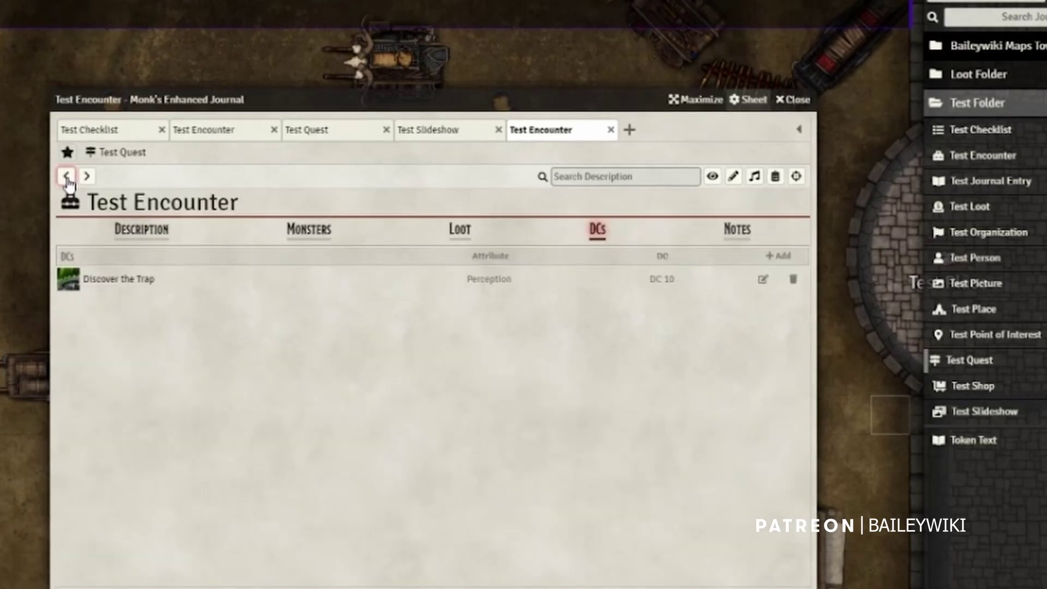
{"action": "left_click", "coordinate": [66, 180]}
{"action": "left_click", "coordinate": [86, 179]}
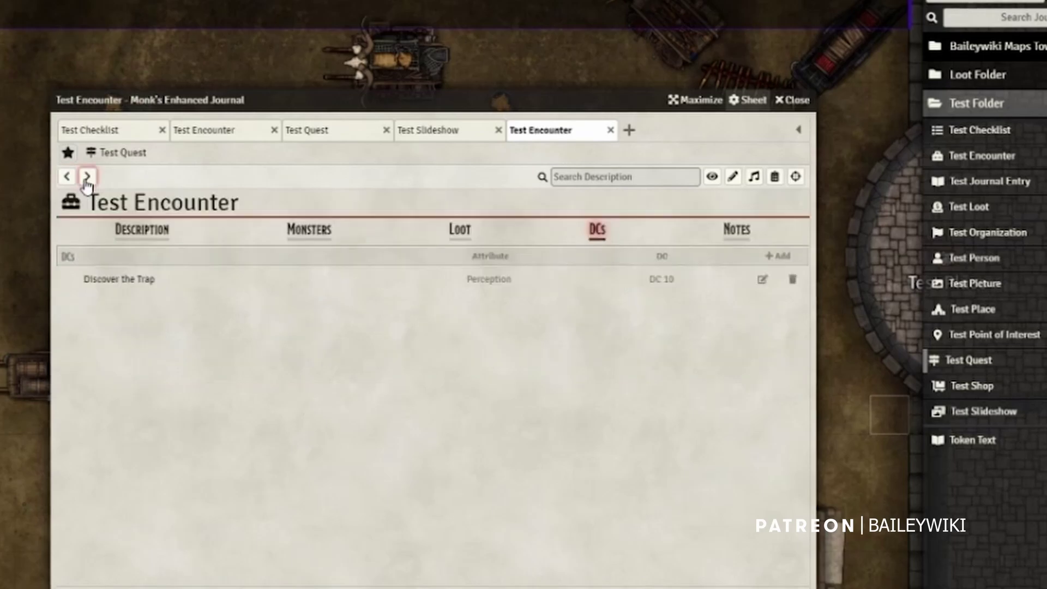
{"action": "left_click", "coordinate": [86, 179]}
{"action": "left_click", "coordinate": [66, 179]}
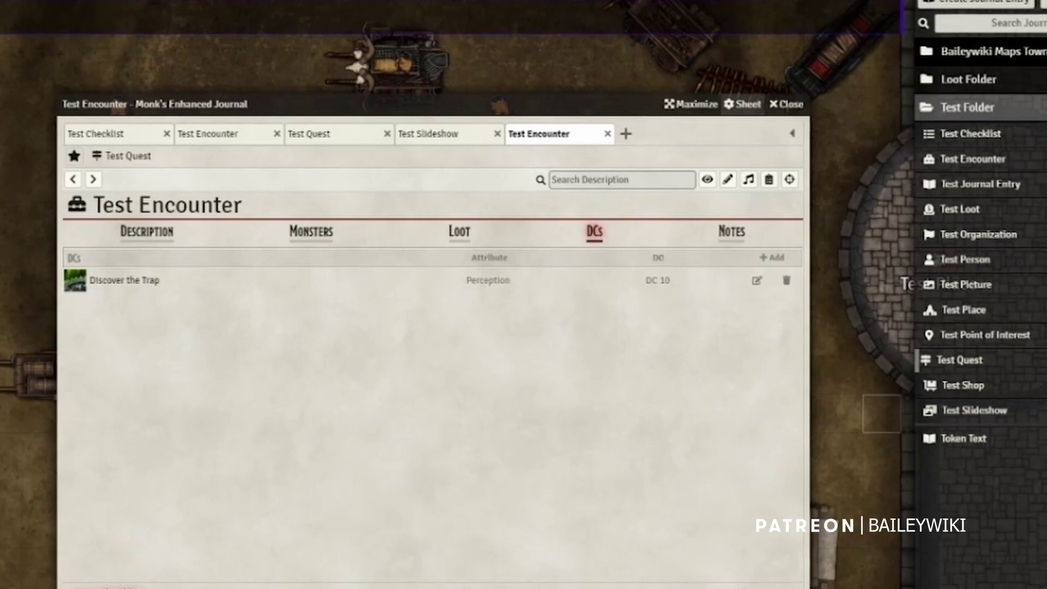
{"action": "left_click", "coordinate": [94, 179]}
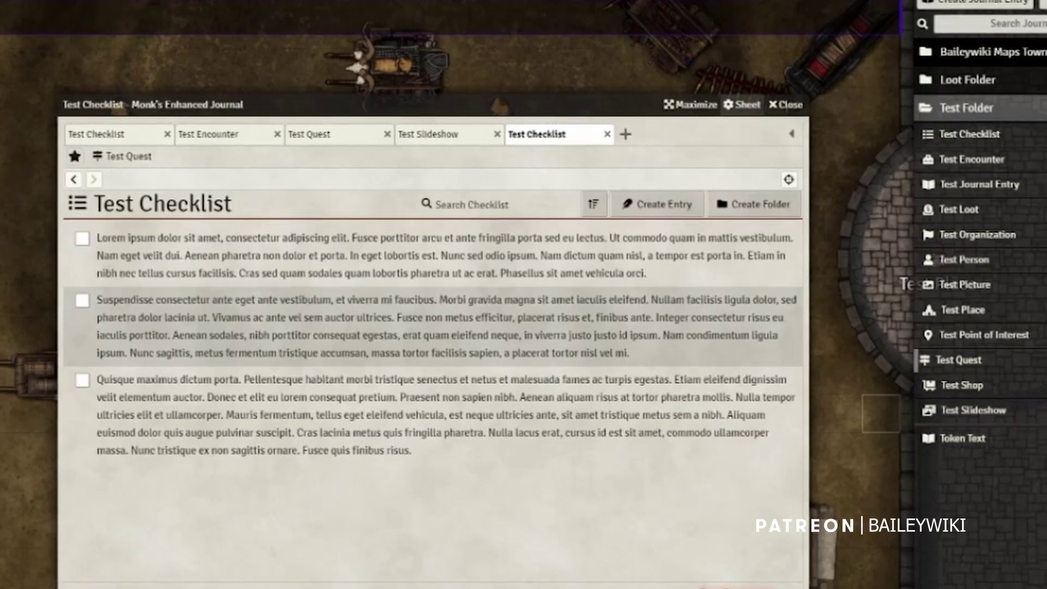
- View the Test Loot entry and check its options for showing it to players, closing them without sending
{"action": "left_click", "coordinate": [979, 184]}
{"action": "left_click", "coordinate": [958, 210]}
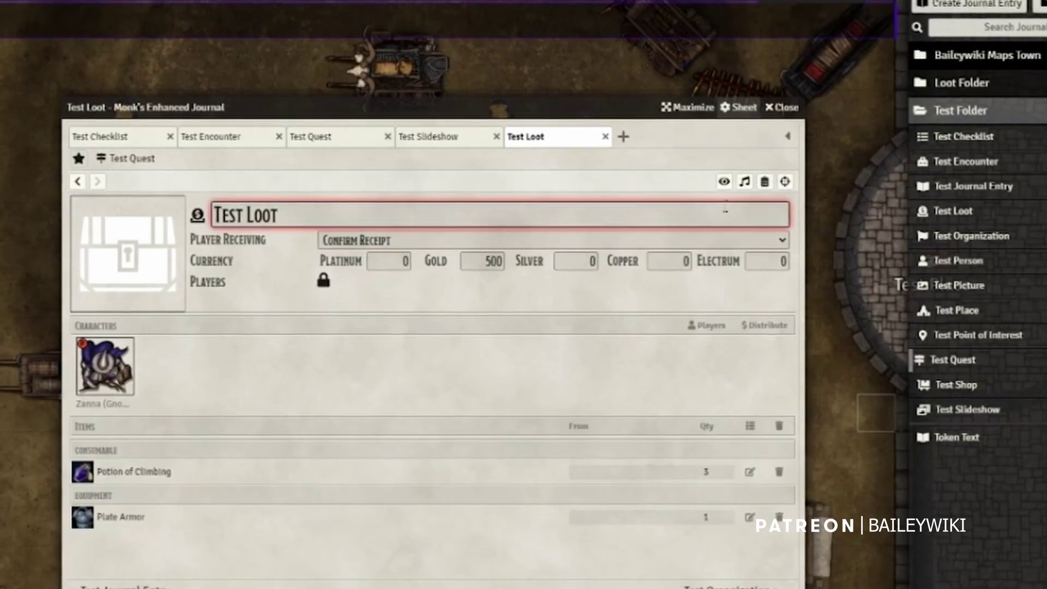
{"action": "left_click", "coordinate": [723, 184]}
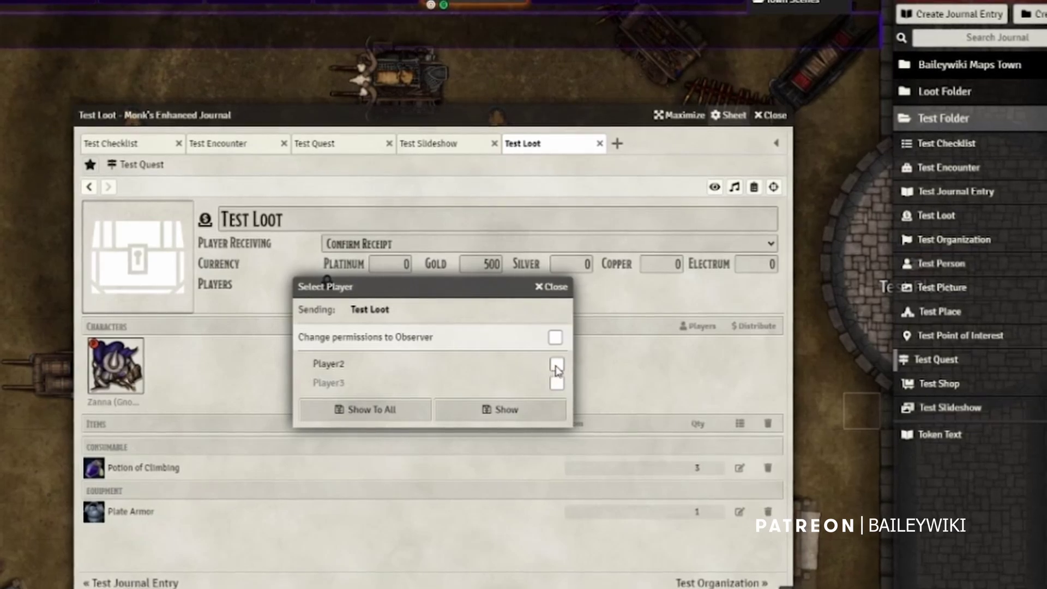
{"action": "left_click", "coordinate": [551, 287]}
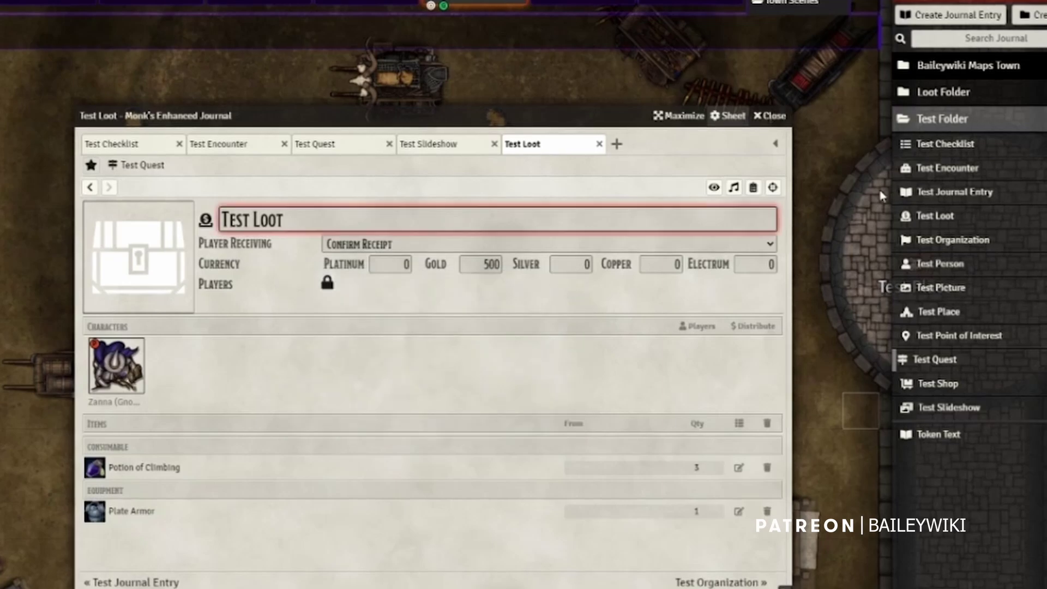
- Add the green tentacled sea monster image as the picture of Test Journal Entry
{"action": "left_click", "coordinate": [955, 192]}
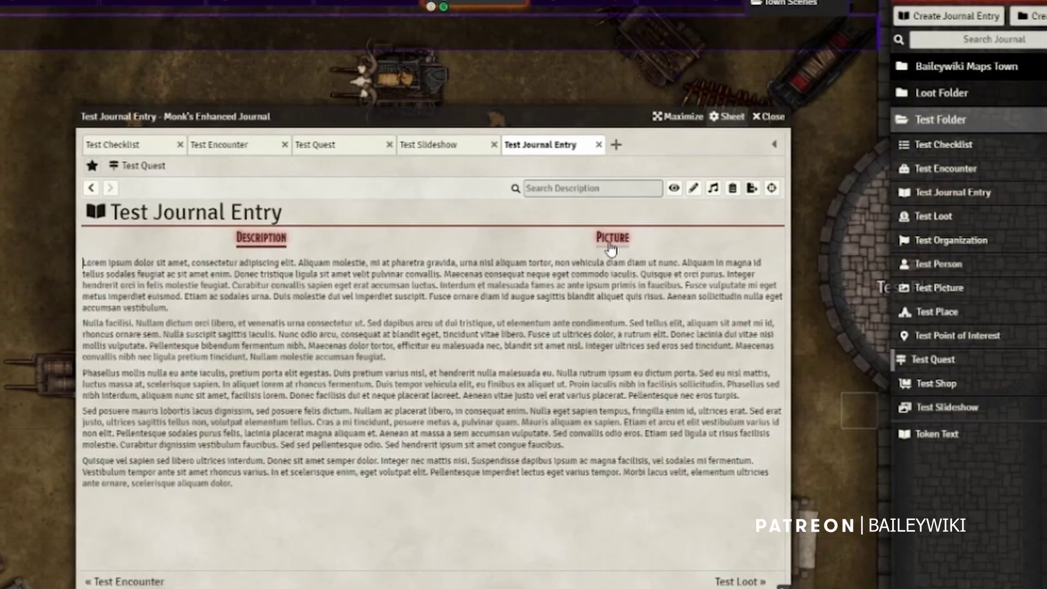
{"action": "left_click", "coordinate": [612, 245]}
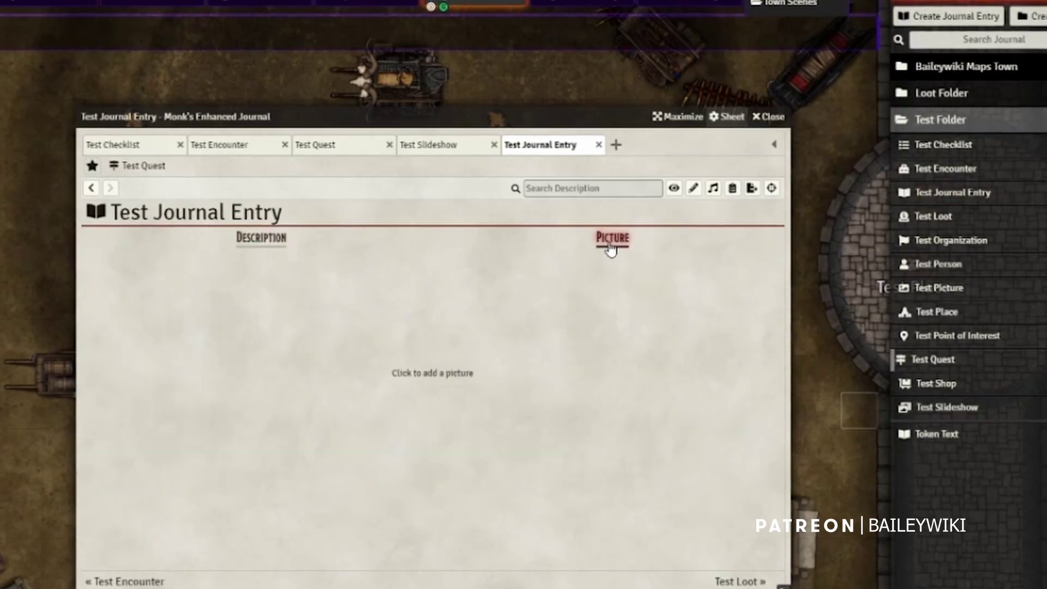
{"action": "left_click", "coordinate": [673, 190]}
{"action": "left_click", "coordinate": [672, 190]}
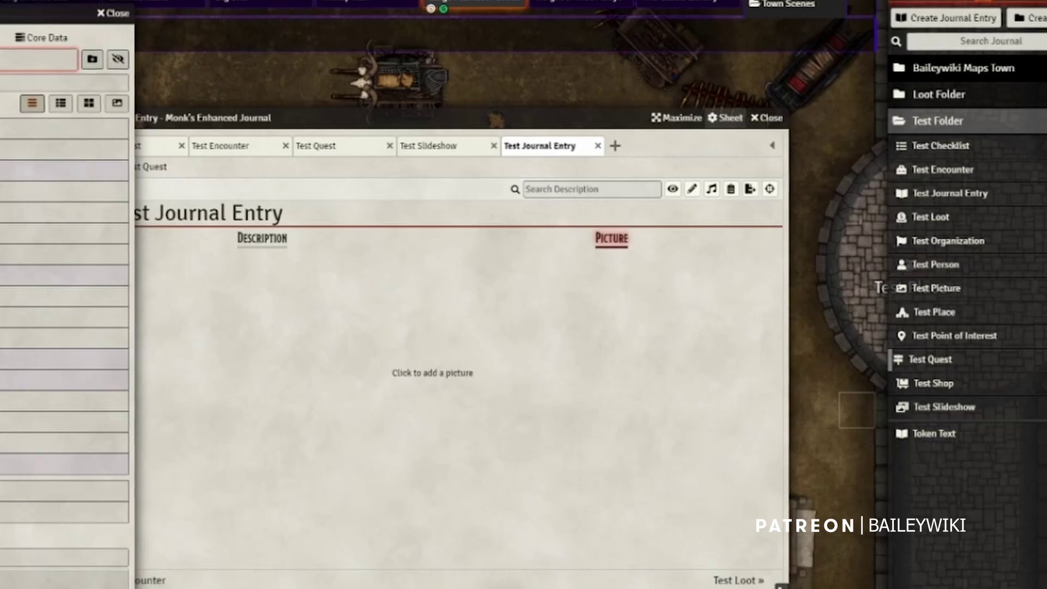
{"action": "left_click", "coordinate": [6, 295]}
{"action": "left_click", "coordinate": [7, 223]}
{"action": "left_click", "coordinate": [7, 316]}
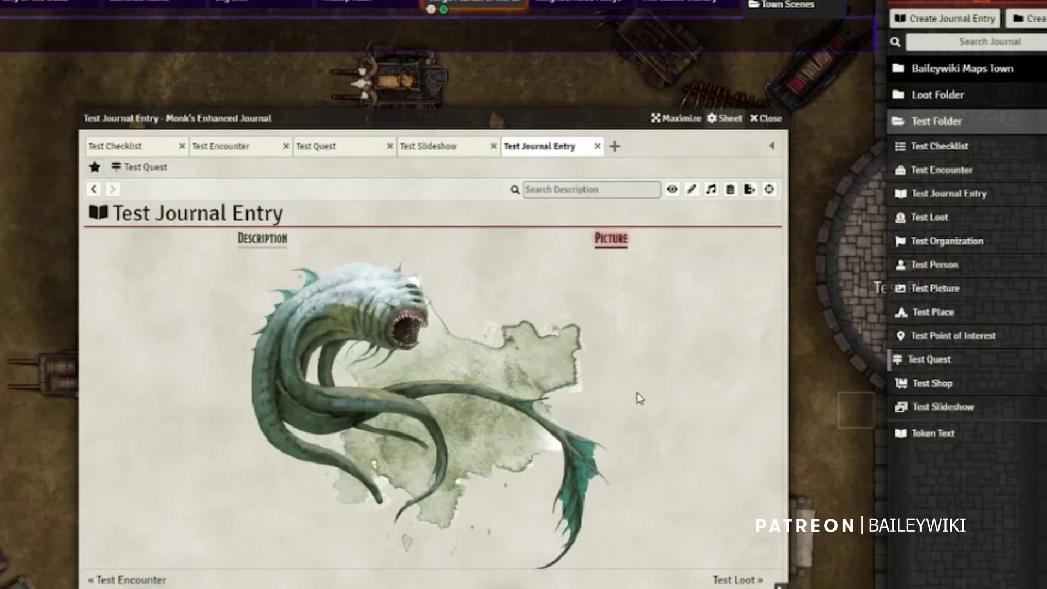
- Show the full Test Journal Entry to all players, leaving the picture-only and Observer permission options off
{"action": "left_click", "coordinate": [692, 195]}
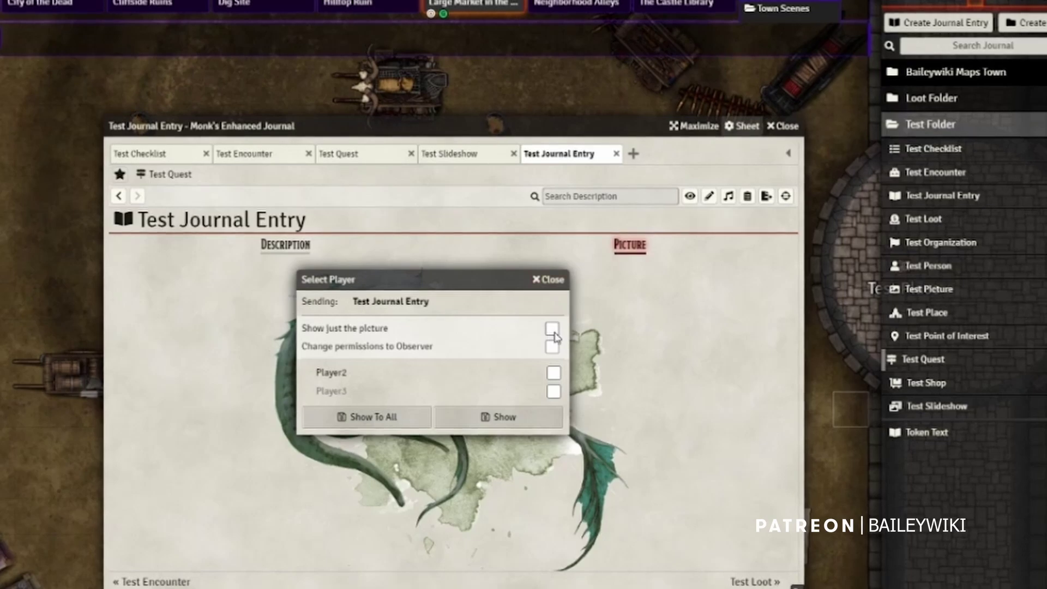
{"action": "left_click", "coordinate": [385, 421]}
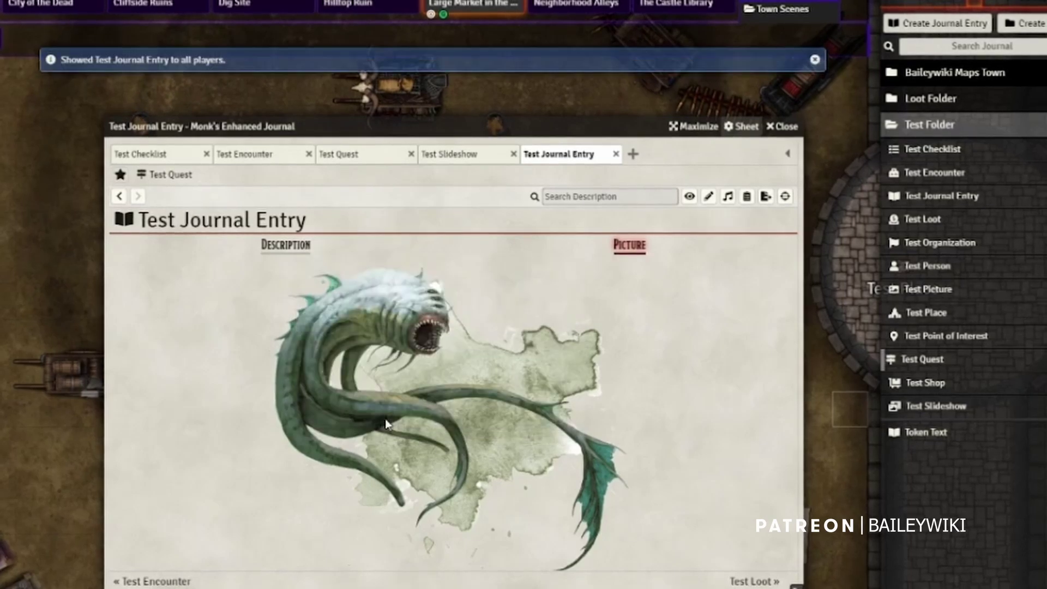
- Show just the picture of Test Journal Entry to all players and cancel that display
{"action": "left_click", "coordinate": [687, 197]}
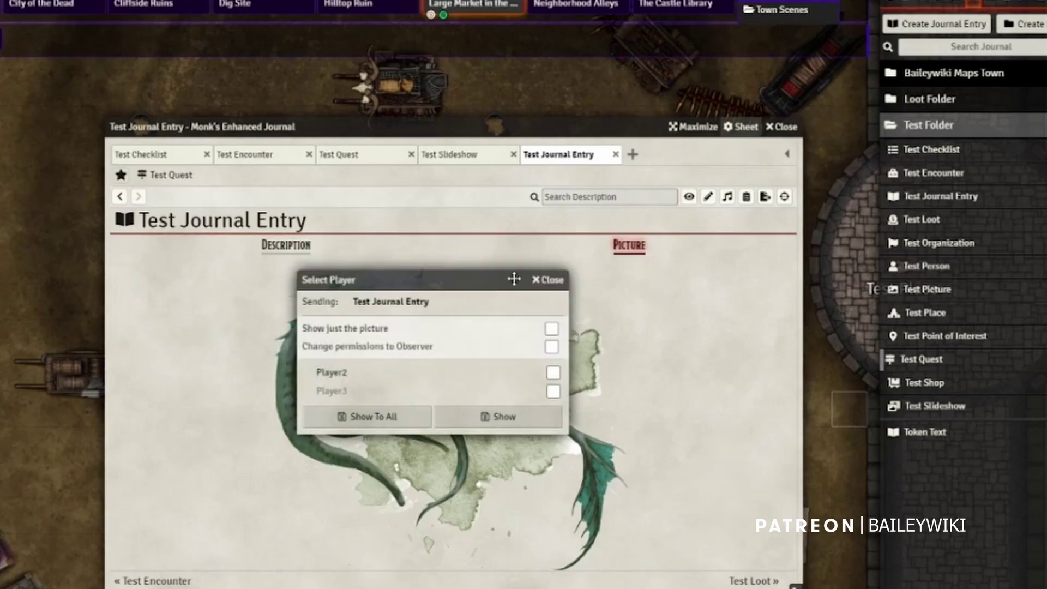
{"action": "left_click", "coordinate": [552, 331]}
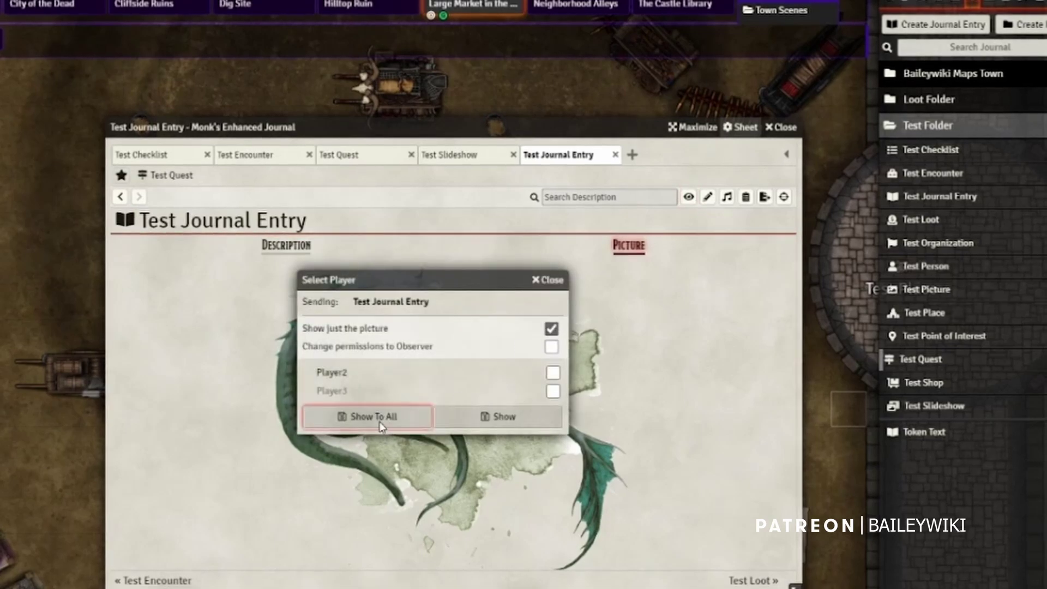
{"action": "left_click", "coordinate": [382, 417]}
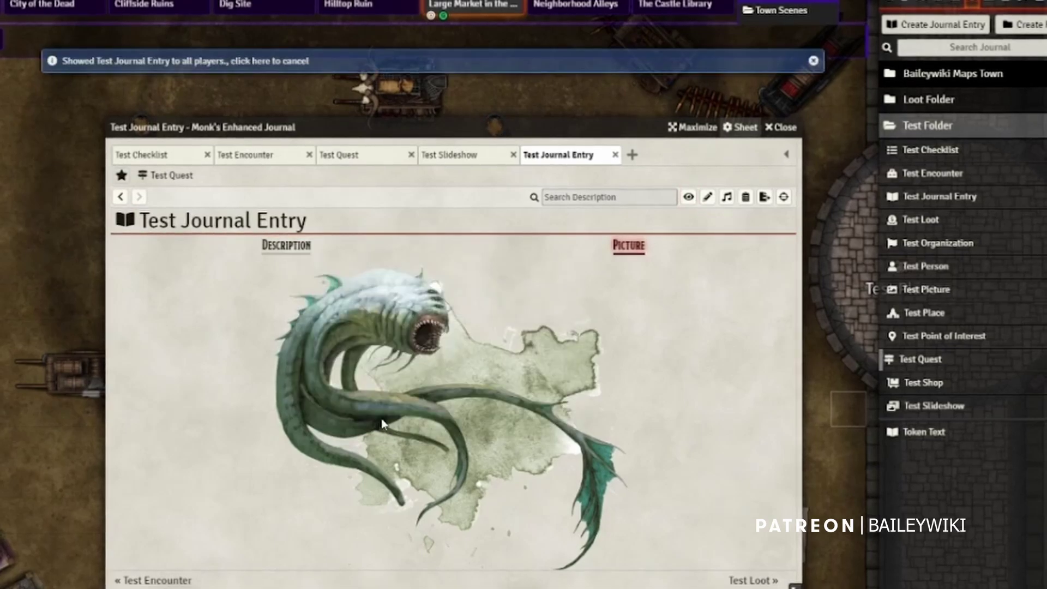
{"action": "left_click", "coordinate": [264, 66]}
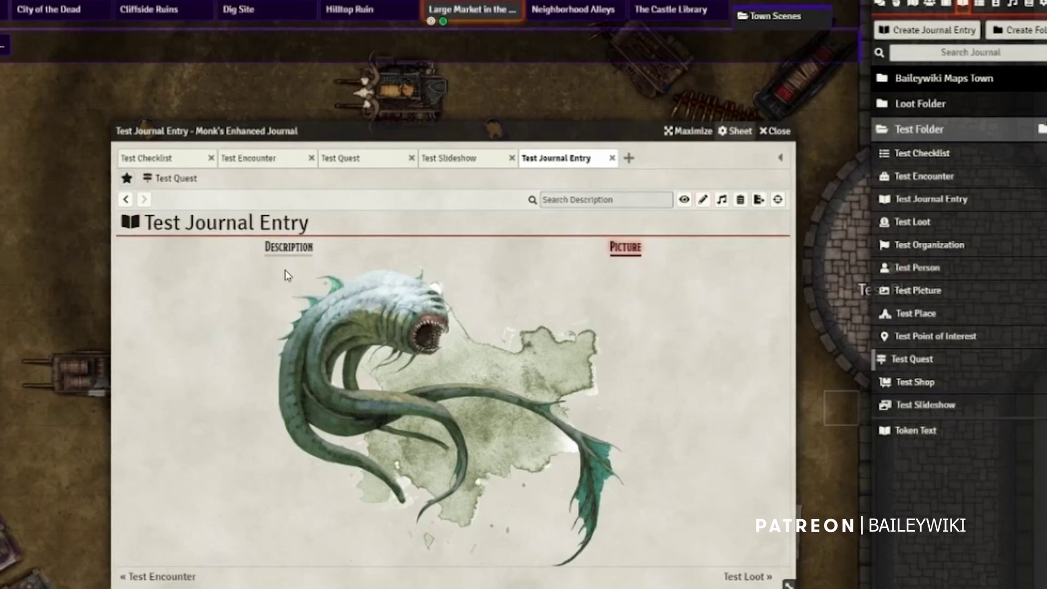
- Return to the description of Test Journal Entry, open its text for editing, and save it back to the reading view
{"action": "left_click", "coordinate": [289, 249]}
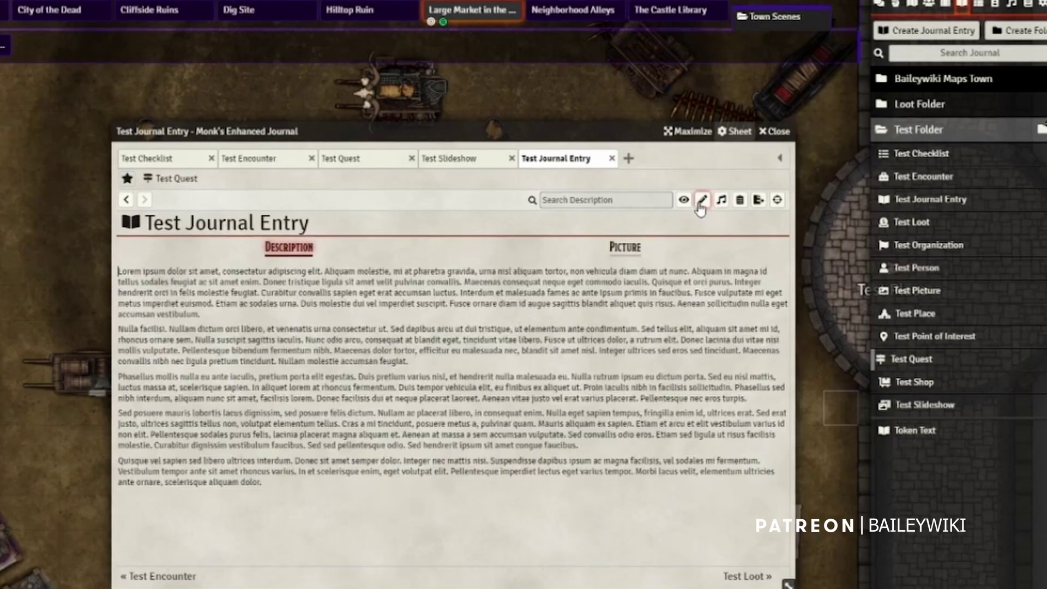
{"action": "left_click", "coordinate": [701, 201]}
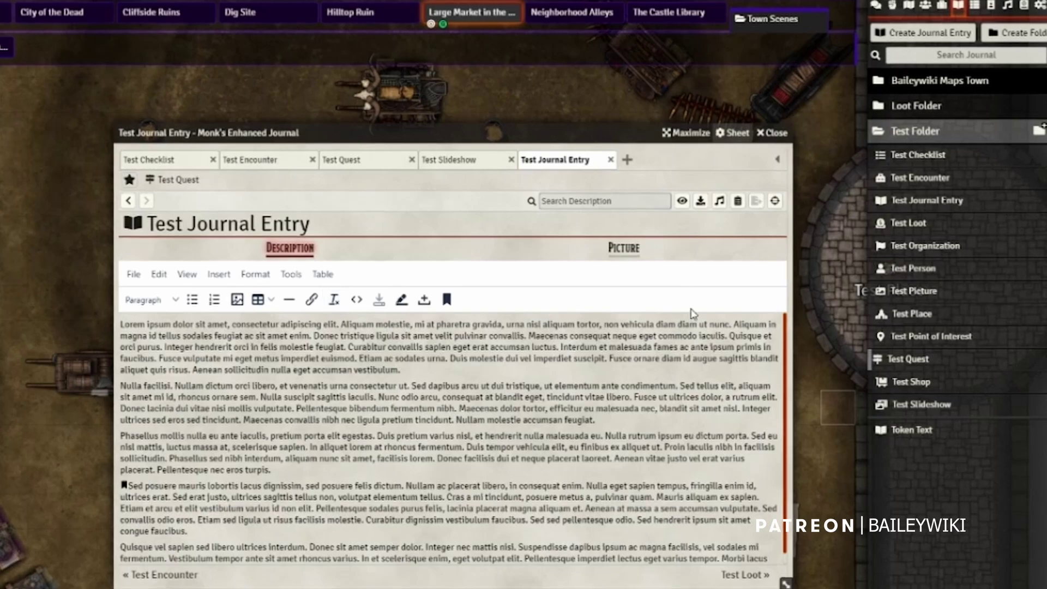
{"action": "left_click", "coordinate": [700, 202]}
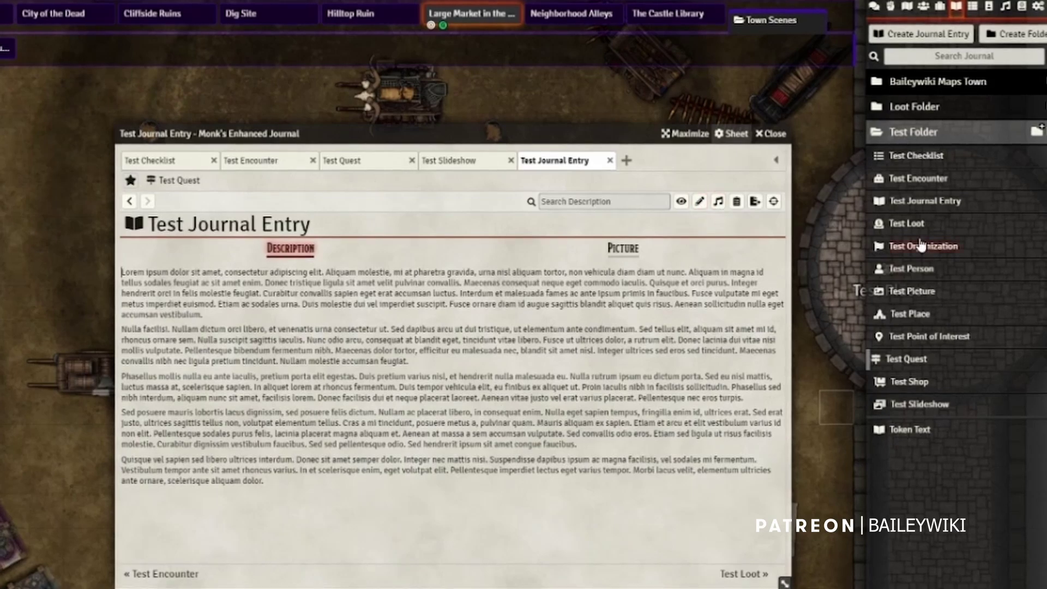
- Open Test Shop and examine its sound settings, trying Loop switched off and leaving the dialog without updating
{"action": "left_click", "coordinate": [907, 382]}
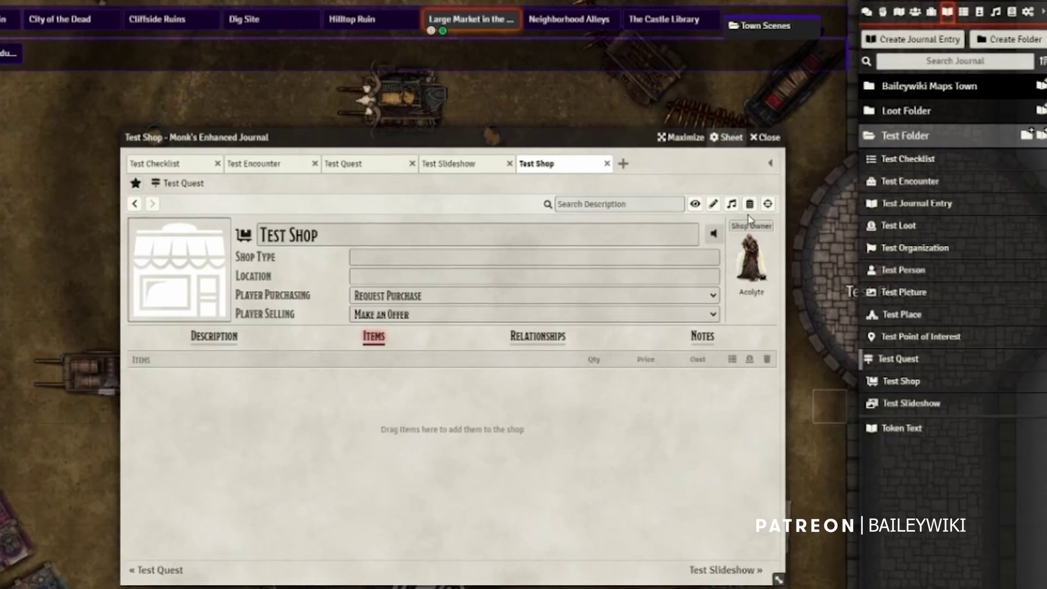
{"action": "left_click", "coordinate": [731, 204]}
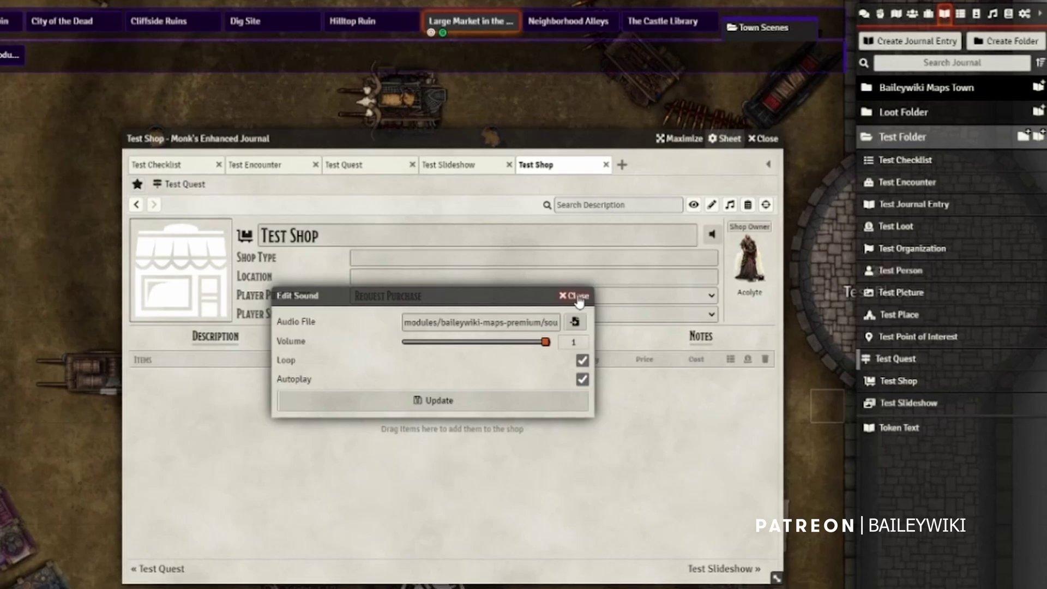
{"action": "left_click", "coordinate": [582, 360]}
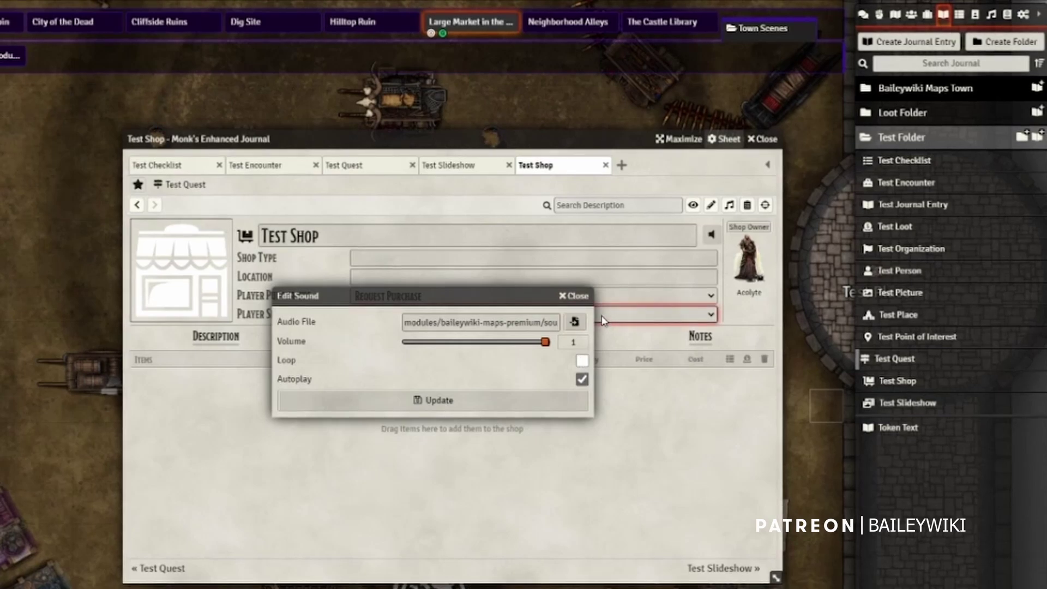
{"action": "key", "text": "Escape"}
{"action": "left_click", "coordinate": [711, 238]}
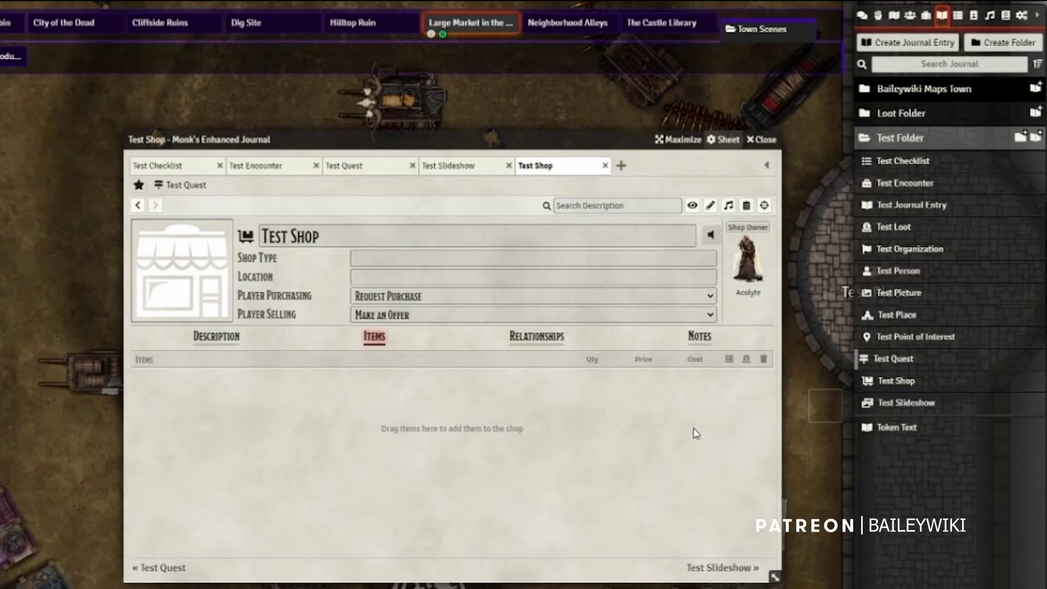
- Check the entry types offered for converting Test Shop, compare the Test Checklist and Test Slideshow entries, and return to the shop
{"action": "left_click", "coordinate": [746, 207]}
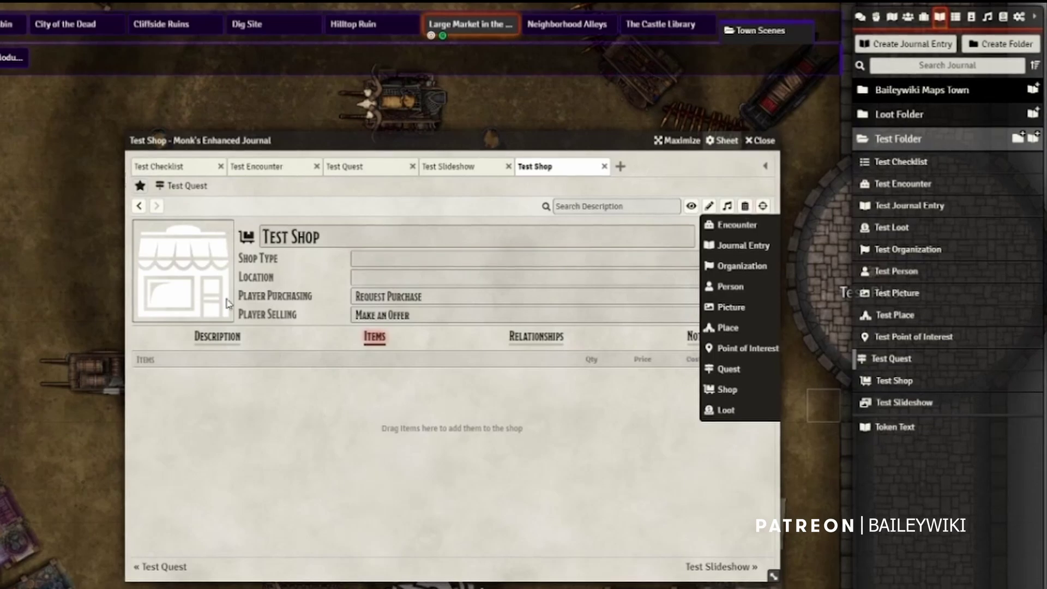
{"action": "left_click", "coordinate": [198, 341]}
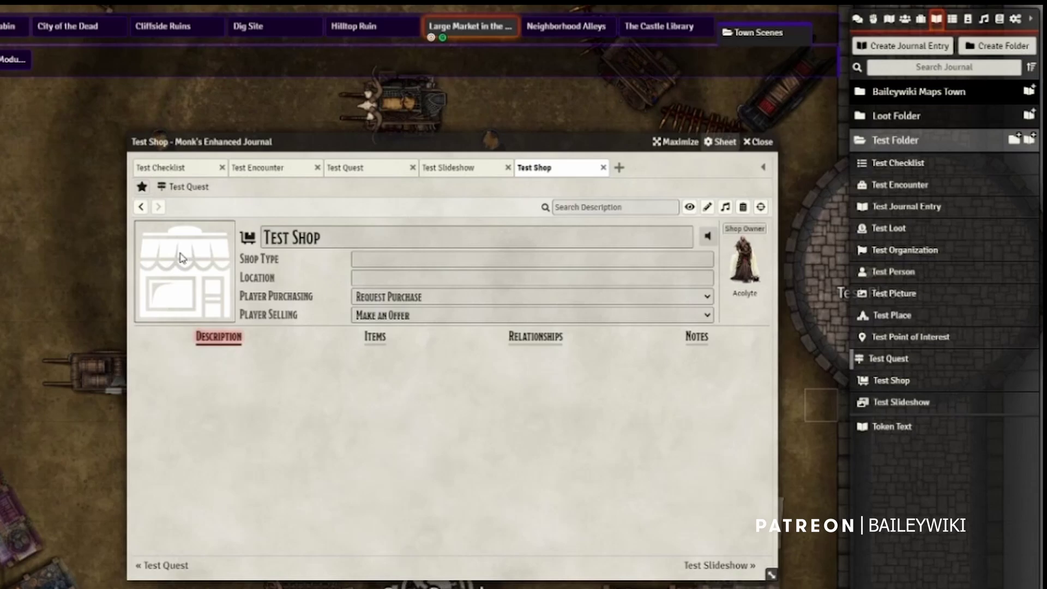
{"action": "left_click", "coordinate": [917, 170]}
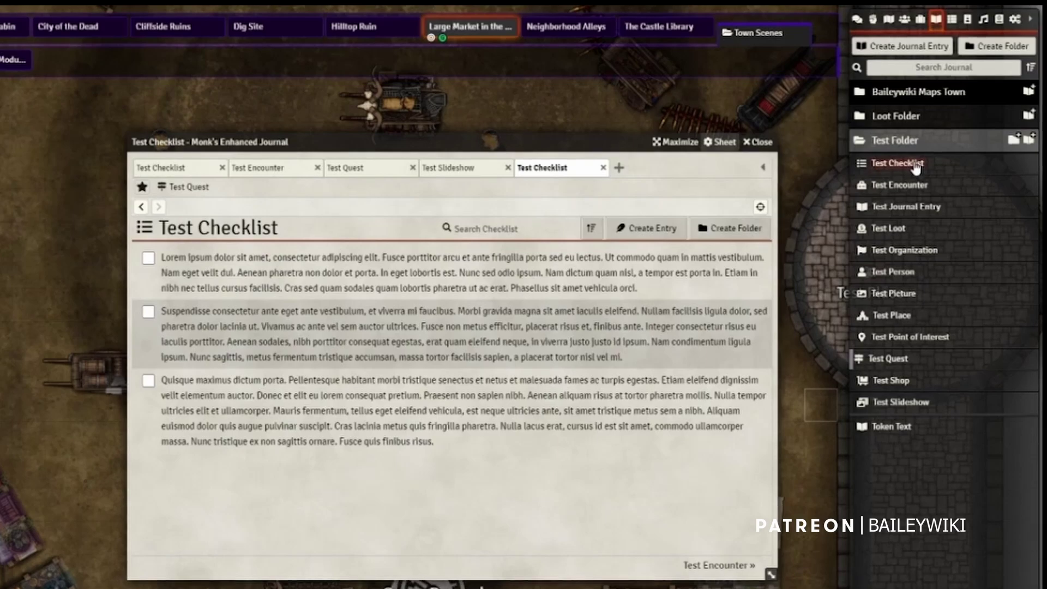
{"action": "left_click", "coordinate": [897, 406]}
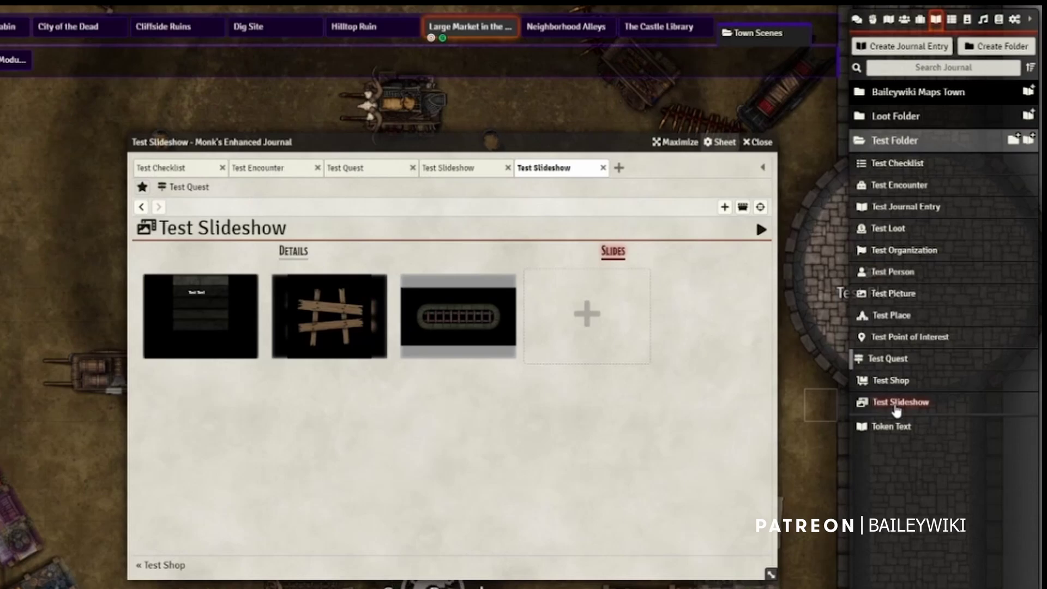
{"action": "left_click", "coordinate": [141, 206]}
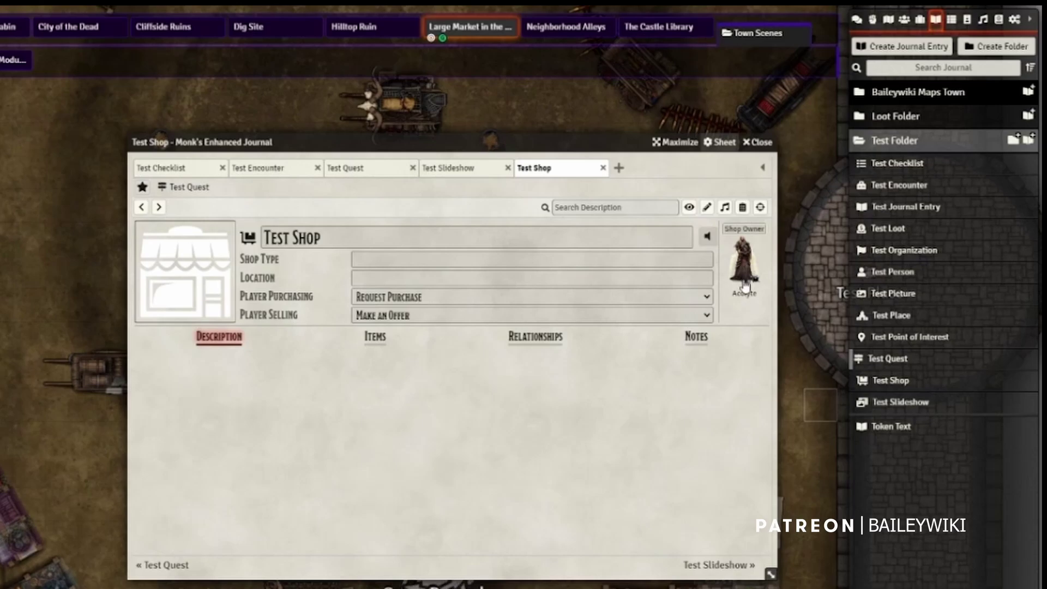
- Make the actor Merric (Halfling Barbarian) the owner of Test Shop and place the owner's token on the map
{"action": "left_click", "coordinate": [904, 26]}
{"action": "left_click_drag", "start_coordinate": [930, 210], "coordinate": [638, 429]}
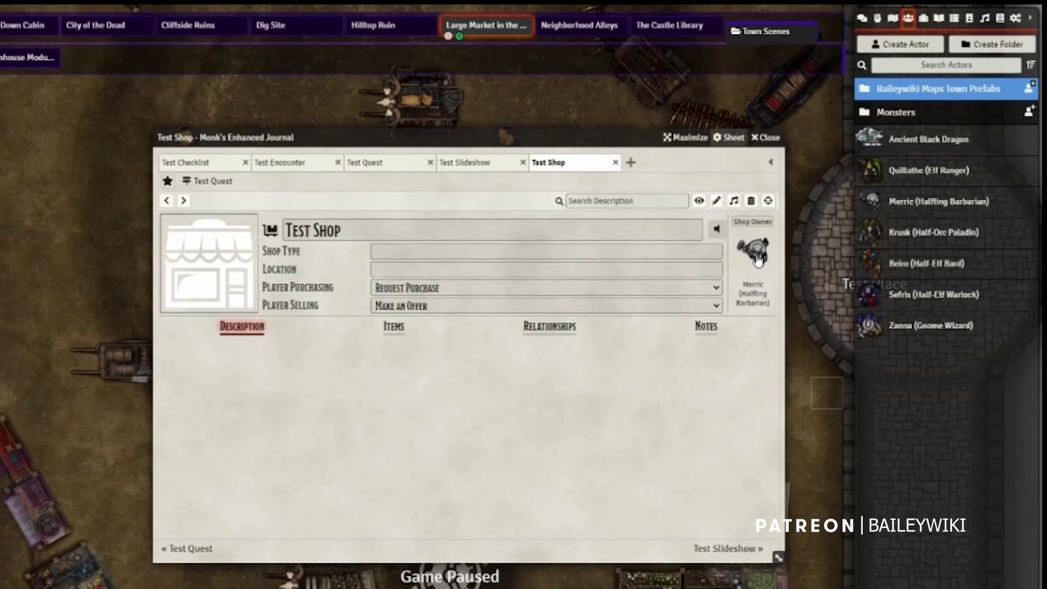
{"action": "left_click_drag", "start_coordinate": [772, 245], "coordinate": [137, 220]}
{"action": "left_click_drag", "start_coordinate": [206, 202], "coordinate": [207, 202]}
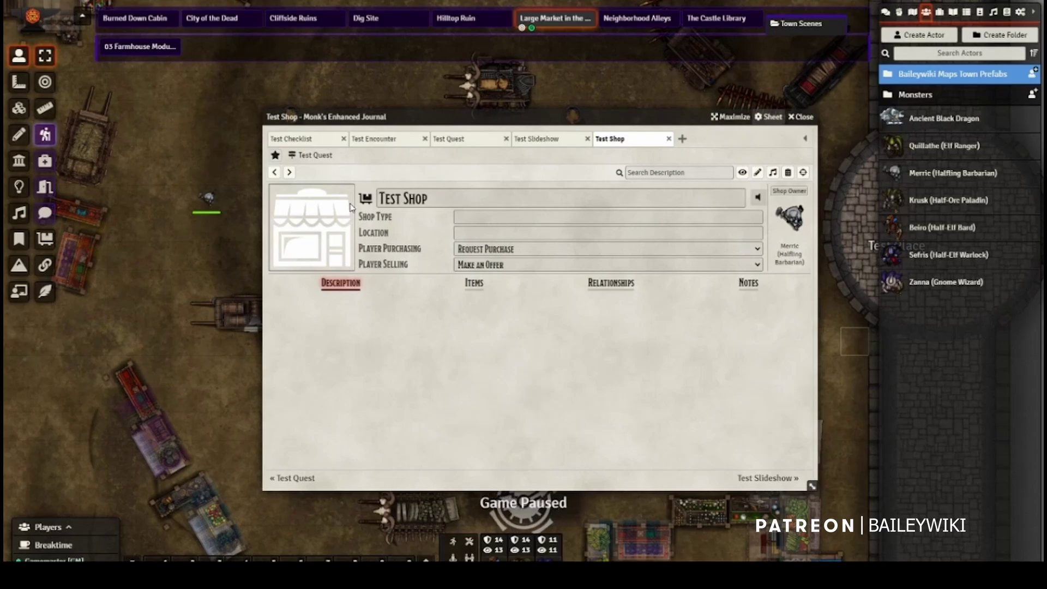
- Add a map note for Test Shop with the Hanging Sign icon just below the Merric token, and return to the token controls
{"action": "left_click_drag", "start_coordinate": [369, 201], "coordinate": [206, 231]}
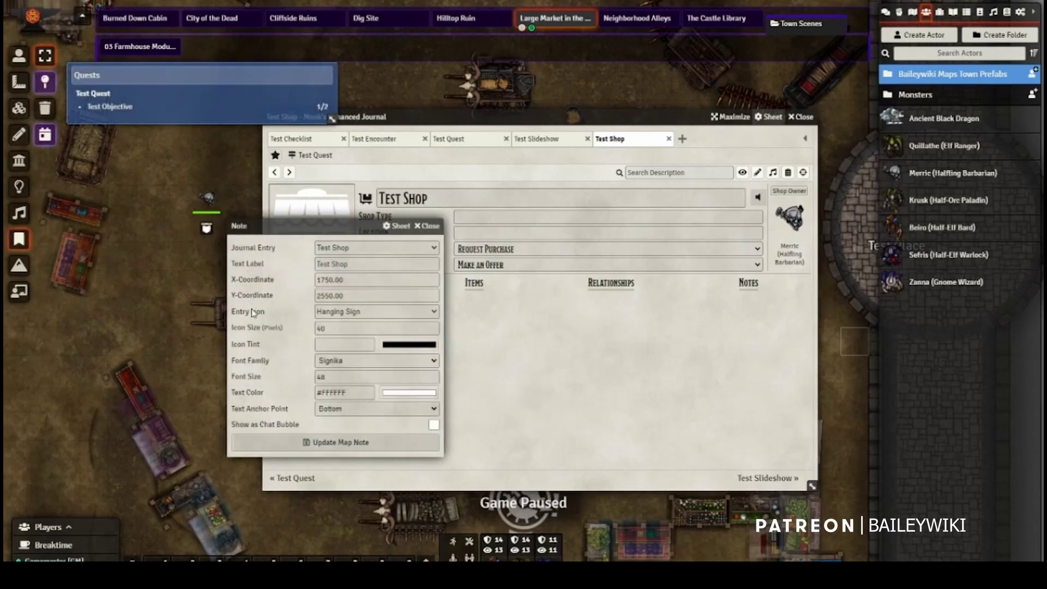
{"action": "left_click", "coordinate": [316, 443]}
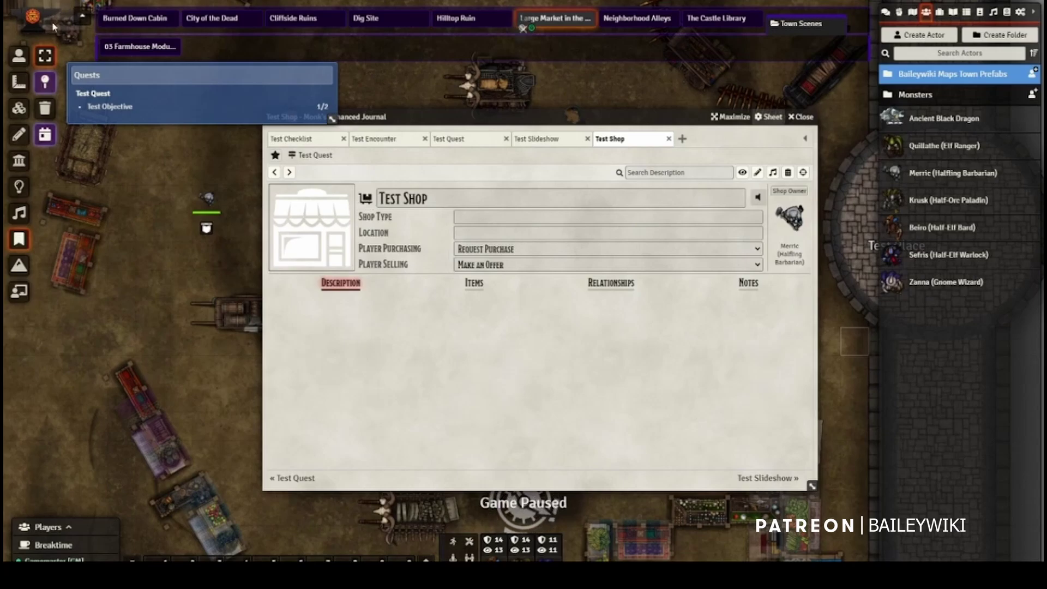
{"action": "left_click", "coordinate": [19, 58]}
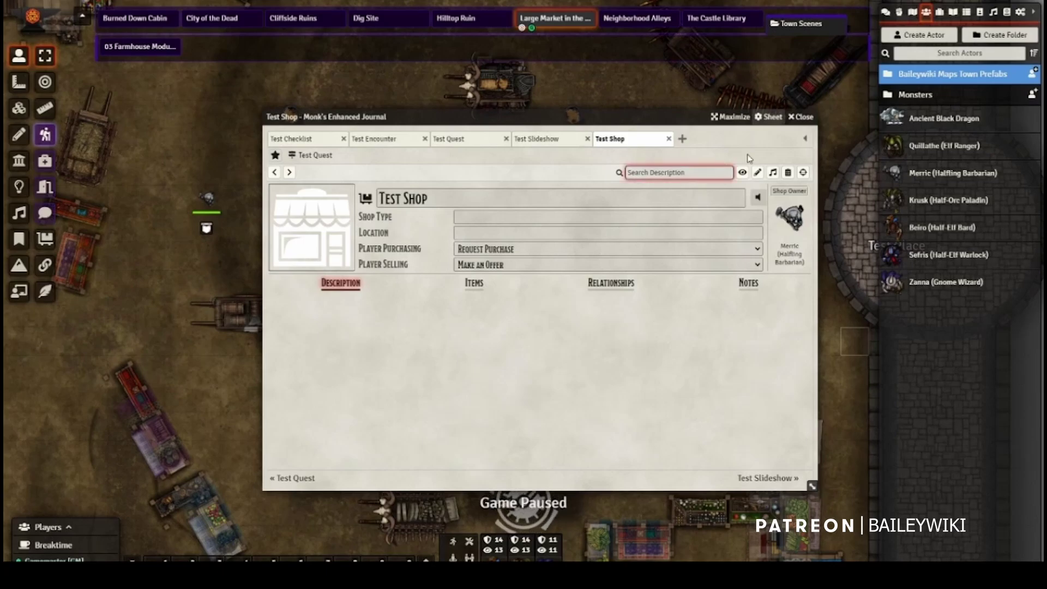
- Close the journal, reopen Test Shop from its map note, and open the note's list of entry icons
{"action": "left_click", "coordinate": [800, 117]}
{"action": "double_click", "coordinate": [207, 230]}
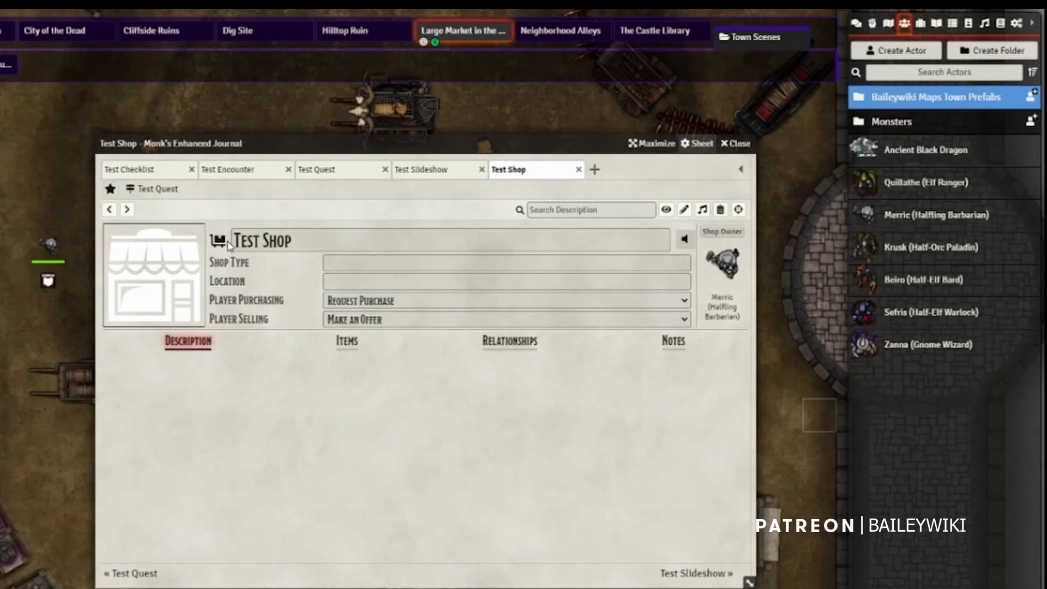
{"action": "mouse_move", "coordinate": [282, 414]}
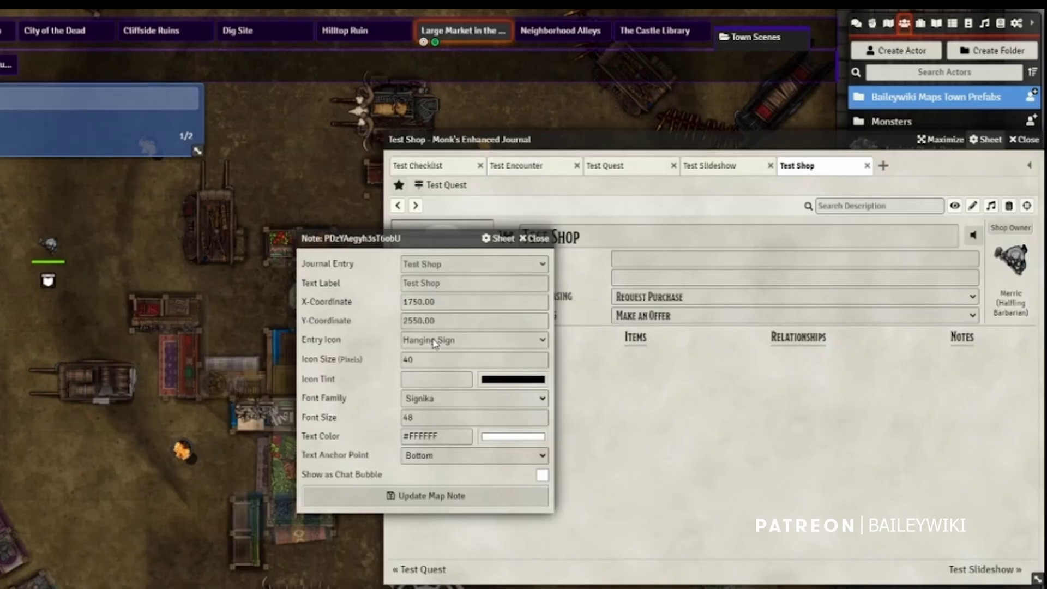
{"action": "left_click", "coordinate": [439, 343]}
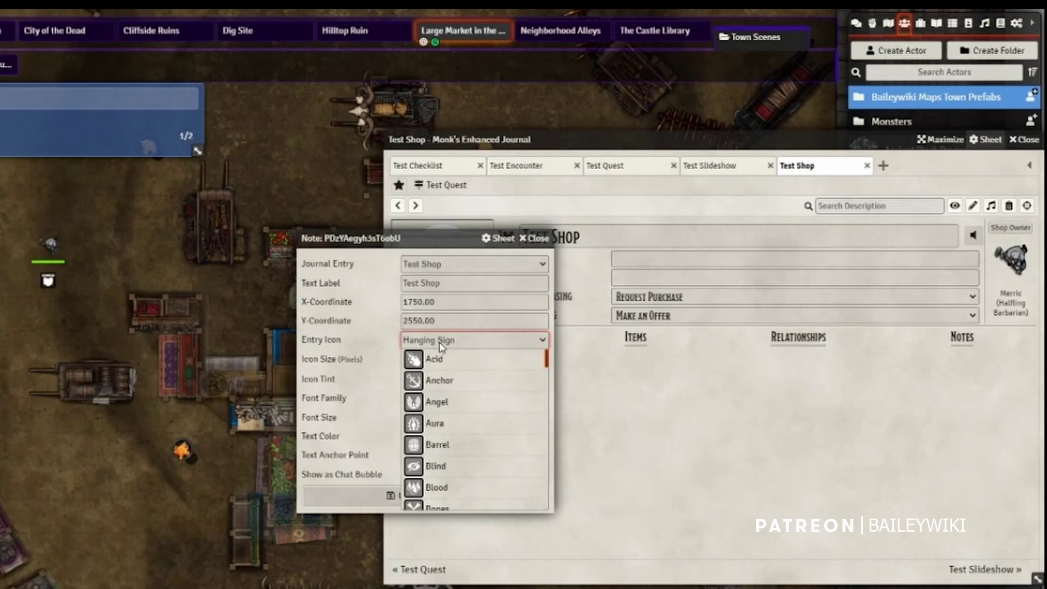
- Open Test Place from the journal directory and add a map note for it just below the Test Shop note
{"action": "left_click", "coordinate": [759, 144]}
{"action": "left_click_drag", "start_coordinate": [679, 144], "coordinate": [461, 150]}
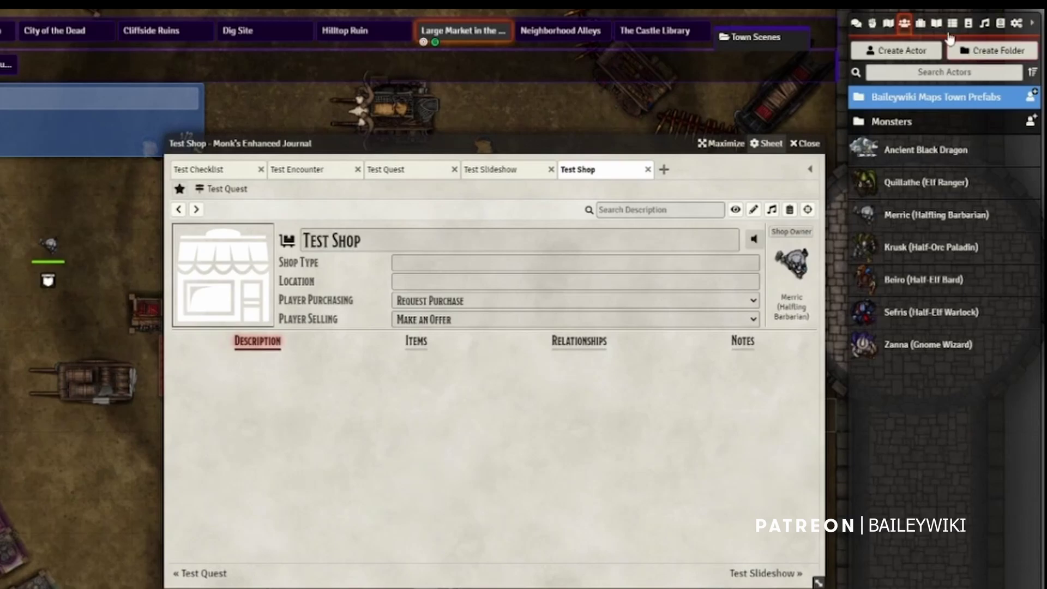
{"action": "left_click", "coordinate": [938, 26]}
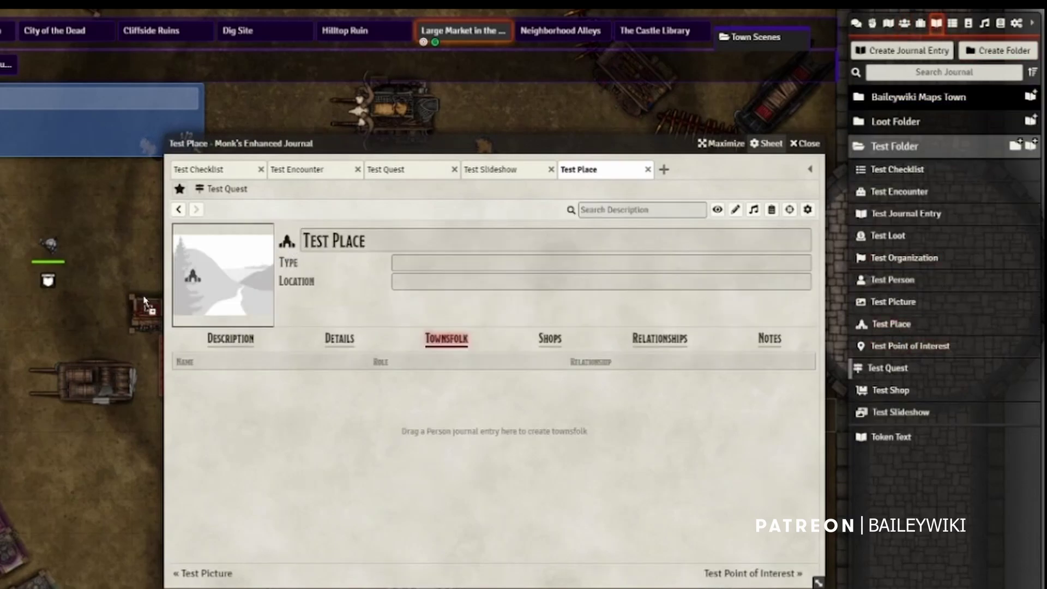
{"action": "double_click", "coordinate": [52, 322]}
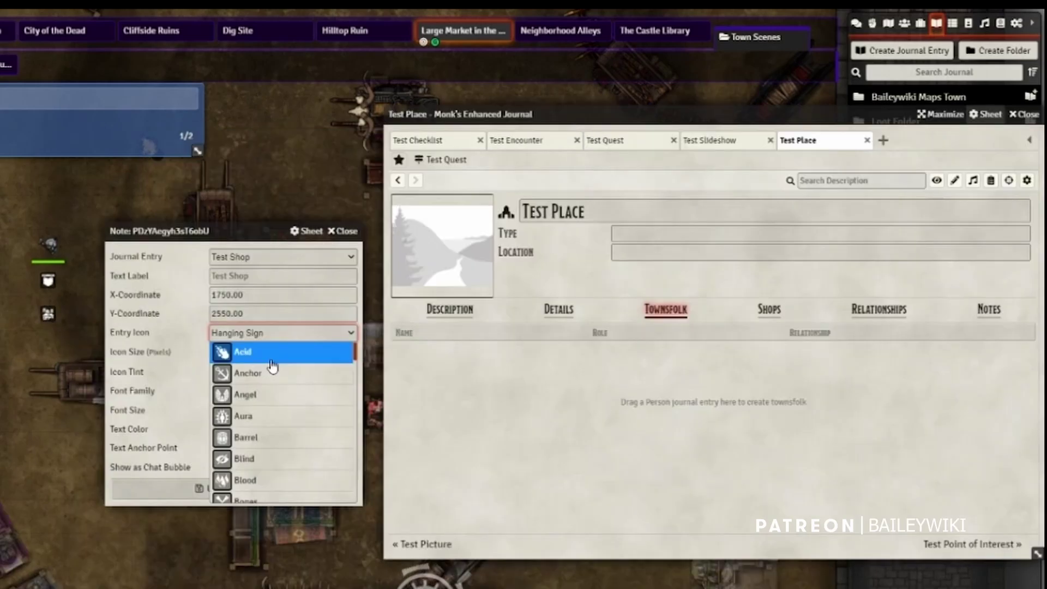
- Look through the entry icons available for the Test Shop note, down to the custom image option
{"action": "scroll", "coordinate": [272, 367], "scroll_direction": "down", "scroll_amount": 1}
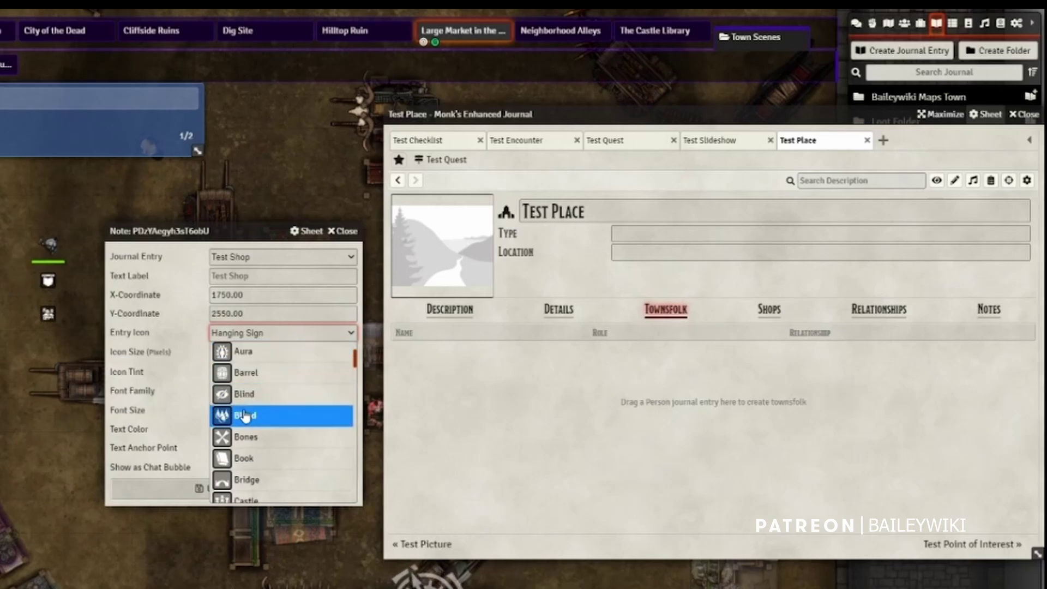
{"action": "scroll", "coordinate": [264, 401], "scroll_direction": "down", "scroll_amount": 1}
{"action": "scroll", "coordinate": [264, 402], "scroll_direction": "down", "scroll_amount": 10}
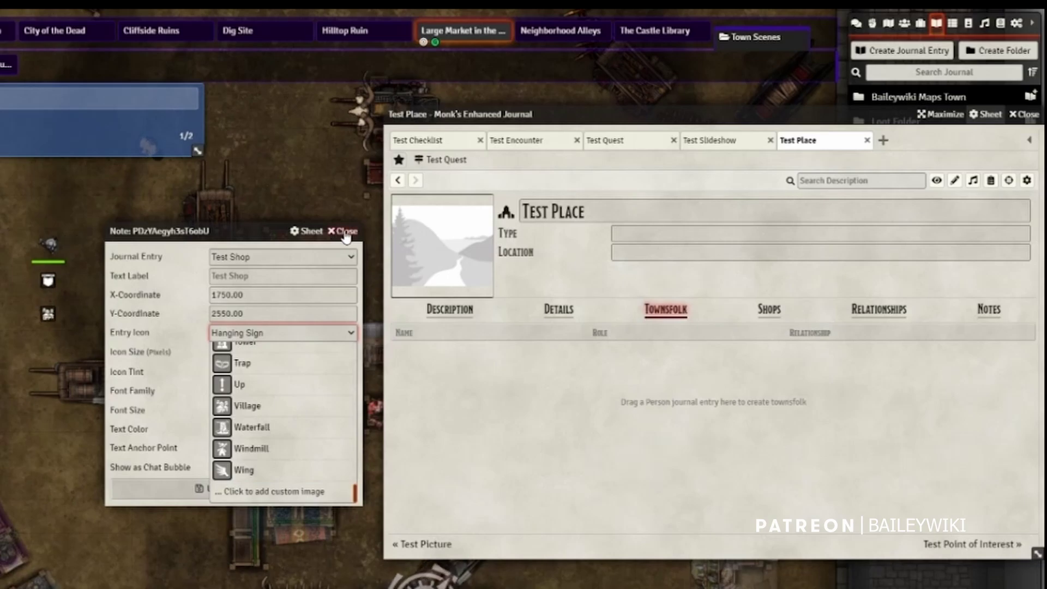
{"action": "left_click", "coordinate": [185, 320]}
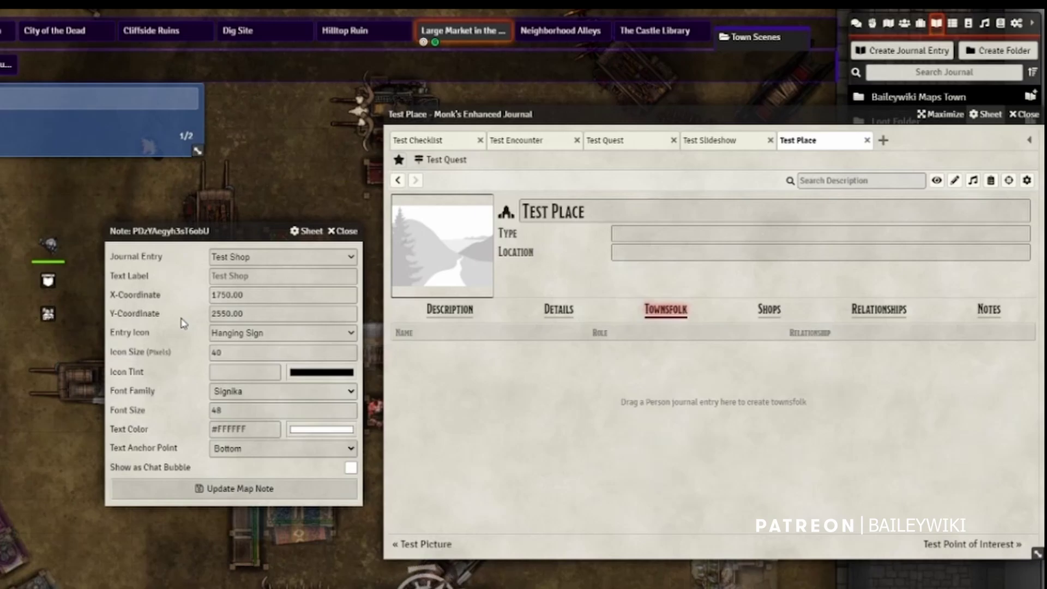
- Look through the foldered journal entries that the Test Shop note can link to, and close its settings without updating
{"action": "left_click", "coordinate": [251, 258]}
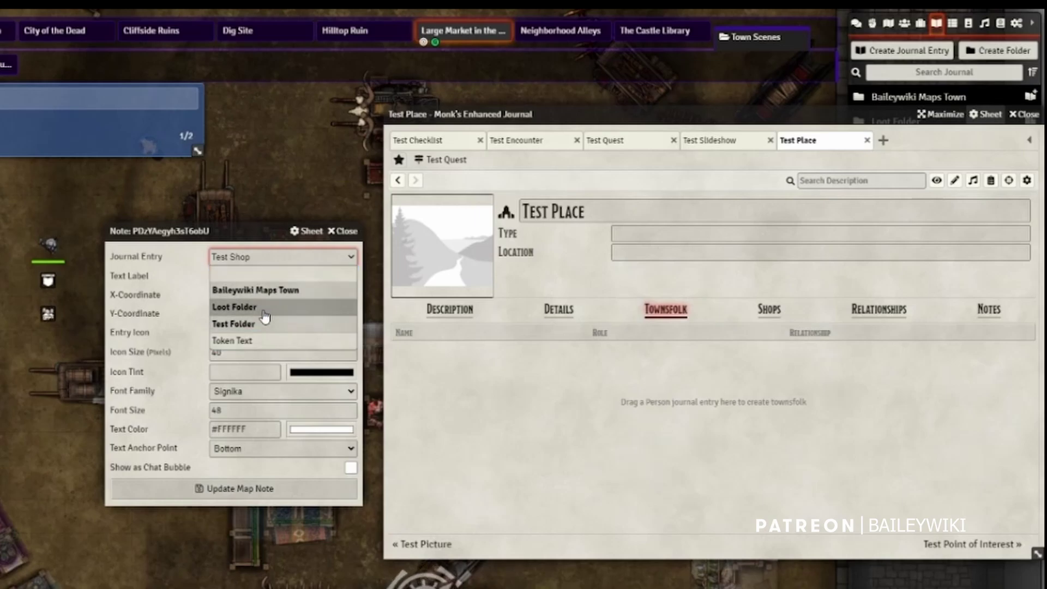
{"action": "scroll", "coordinate": [266, 325], "scroll_direction": "down", "scroll_amount": 3}
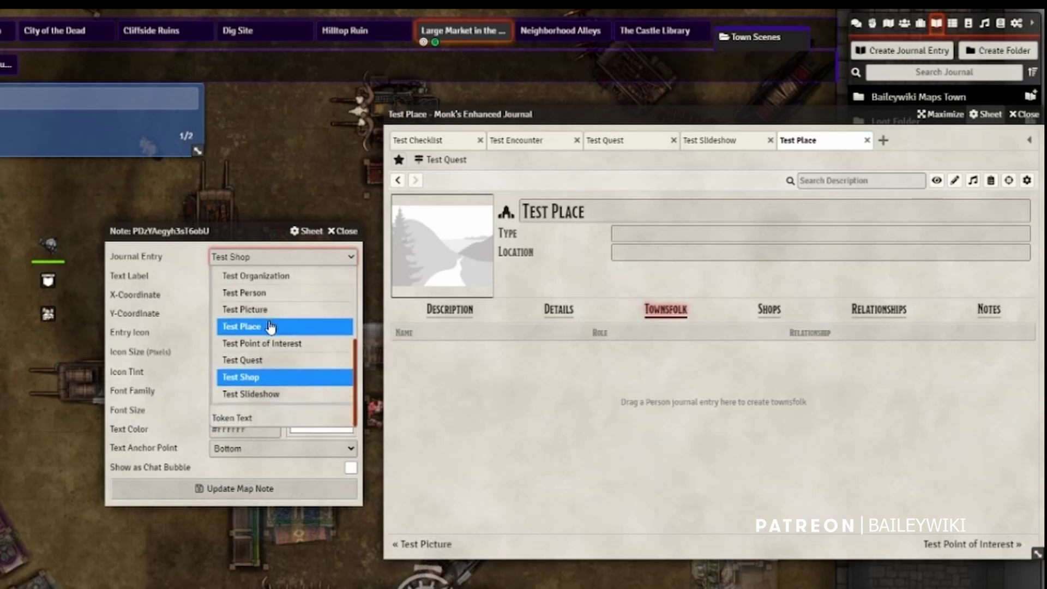
{"action": "scroll", "coordinate": [269, 323], "scroll_direction": "up", "scroll_amount": 3}
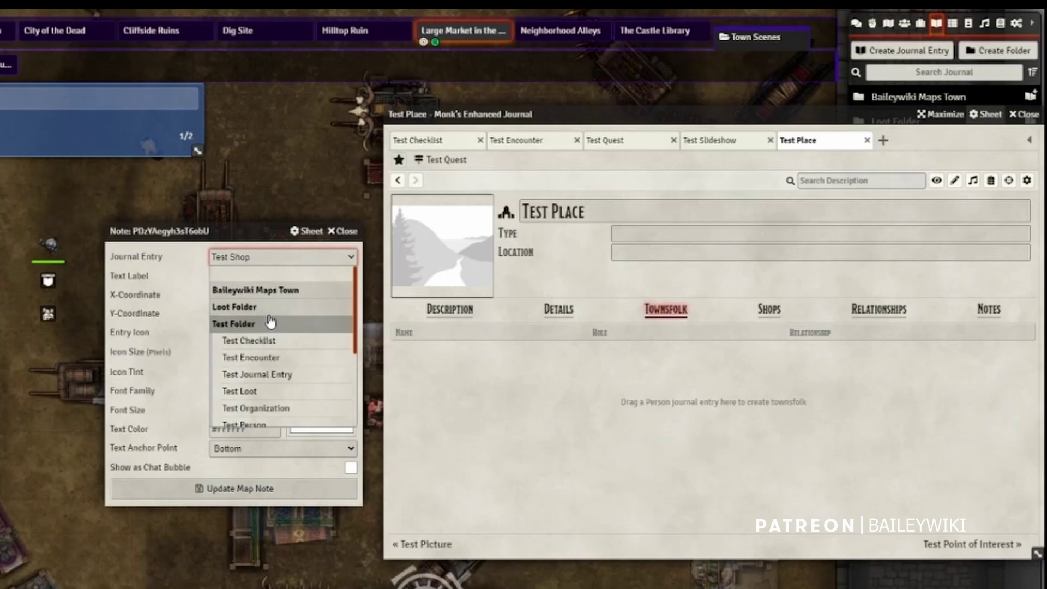
{"action": "mouse_move", "coordinate": [259, 313]}
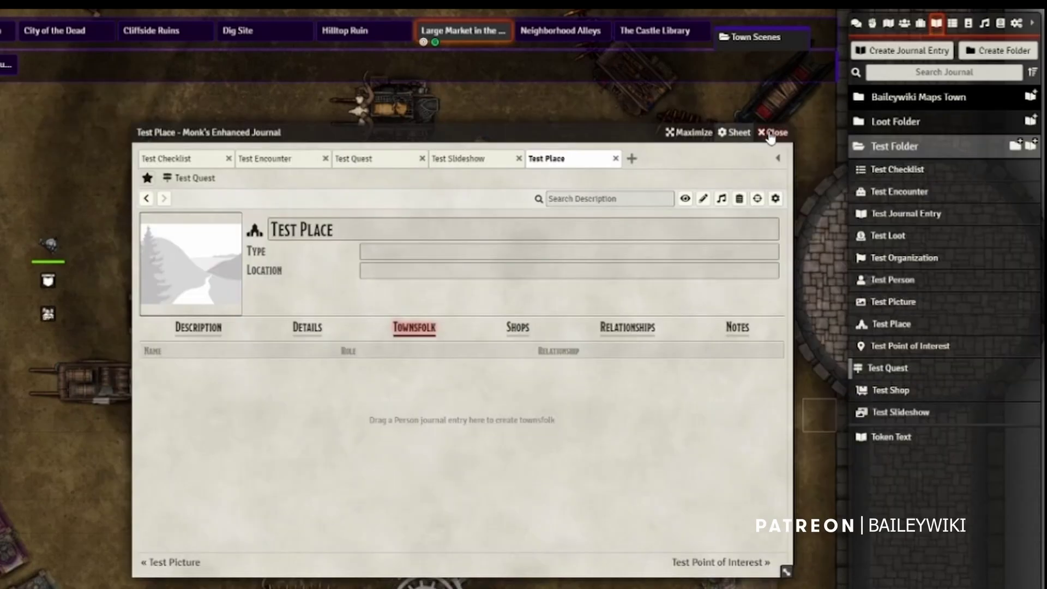
- View the Token Text entry, set it as the Merric token's dialog journal entry, and show a dialog line above the token
{"action": "left_click", "coordinate": [895, 442]}
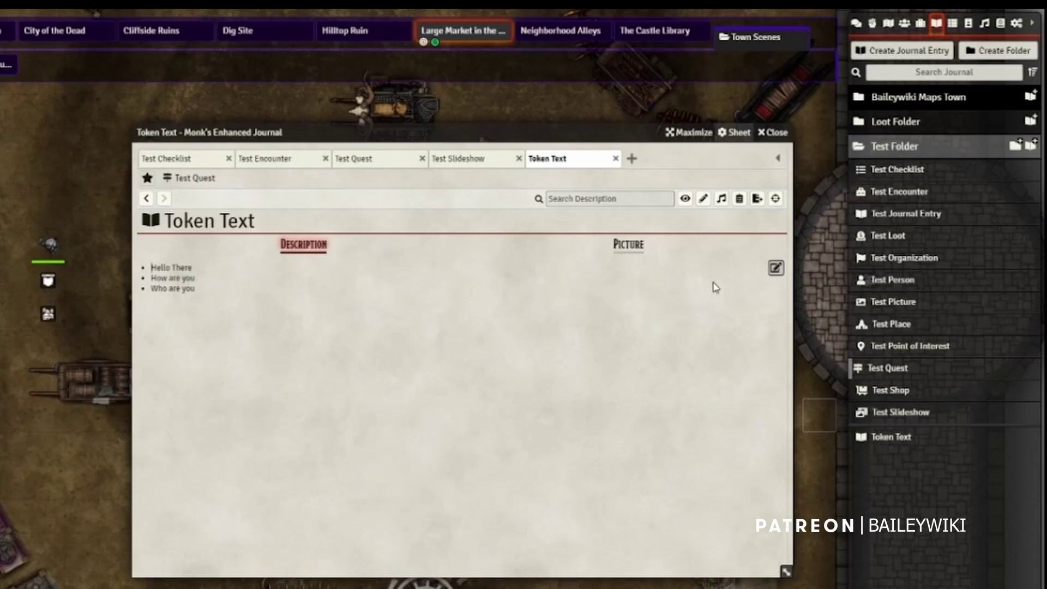
{"action": "right_click", "coordinate": [48, 246]}
{"action": "right_click", "coordinate": [48, 246]}
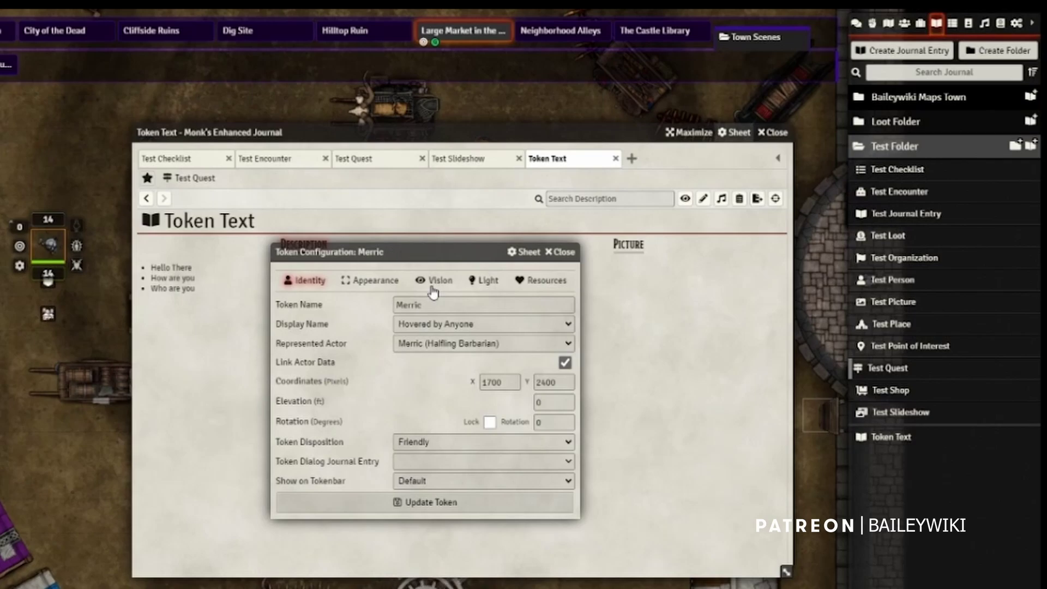
{"action": "left_click", "coordinate": [428, 464]}
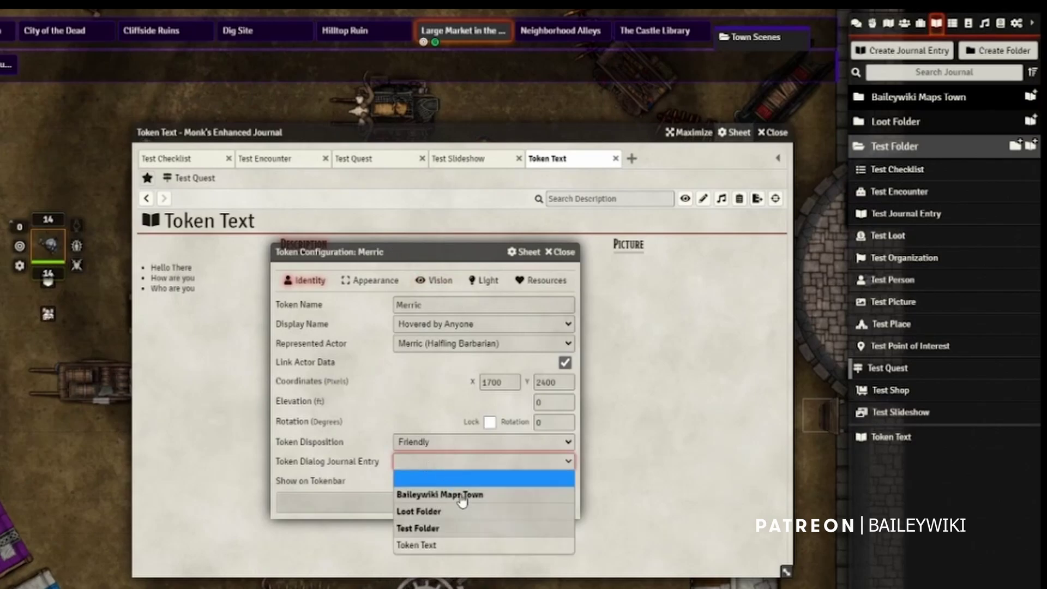
{"action": "left_click", "coordinate": [433, 545]}
{"action": "left_click", "coordinate": [393, 507]}
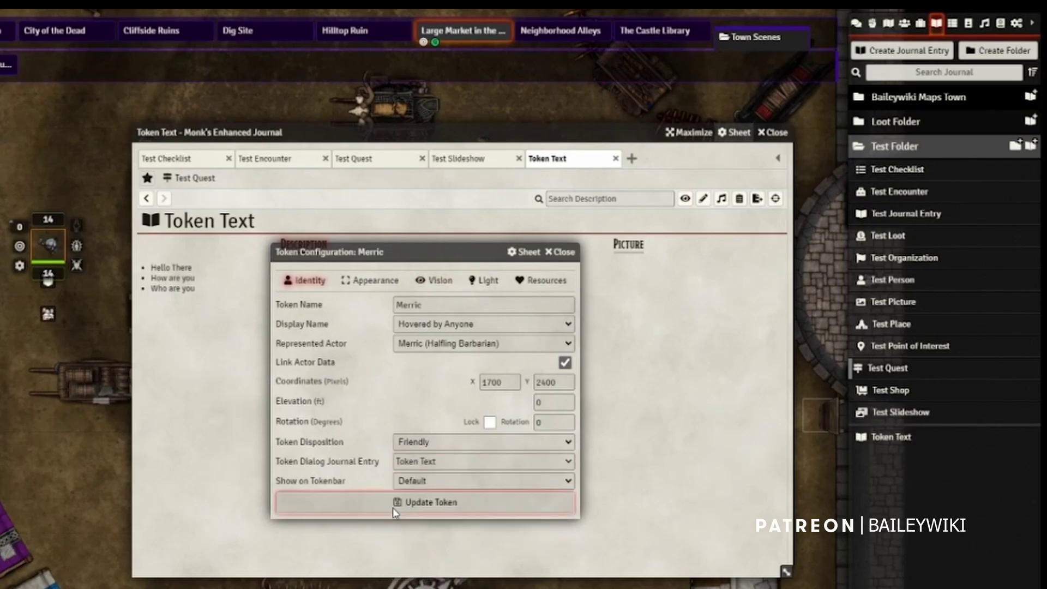
{"action": "left_click", "coordinate": [56, 153]}
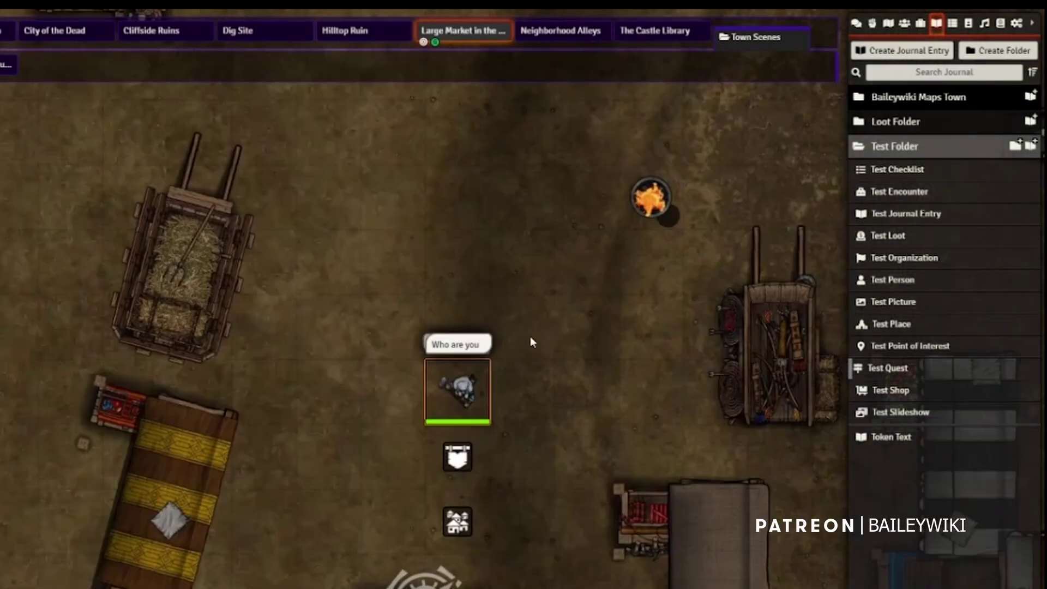
- Show another dialog line above the Merric token, and open the Token Text entry's description for editing
{"action": "left_click", "coordinate": [465, 397]}
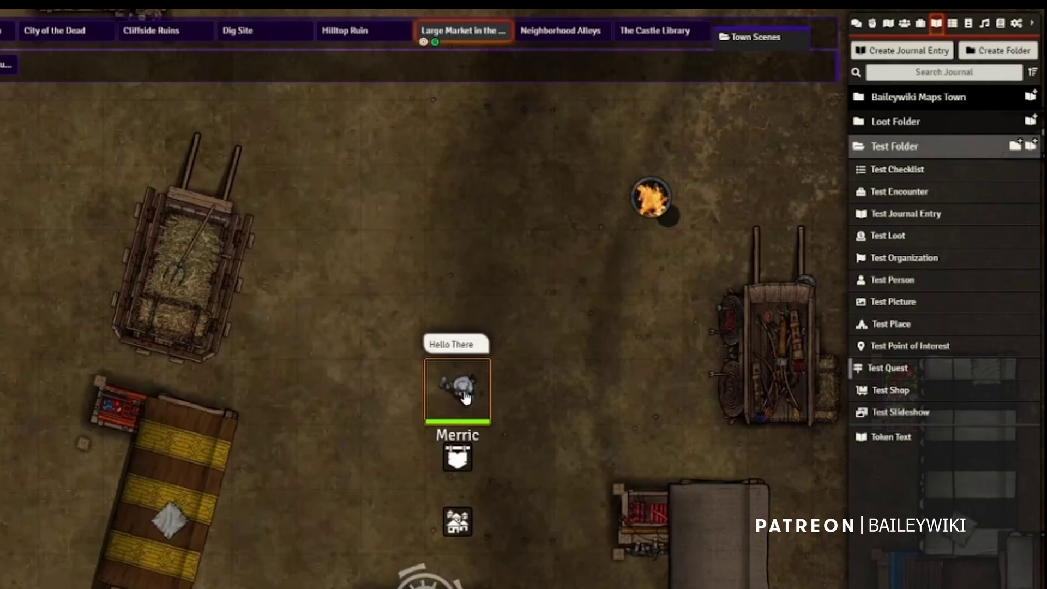
{"action": "left_click", "coordinate": [894, 440]}
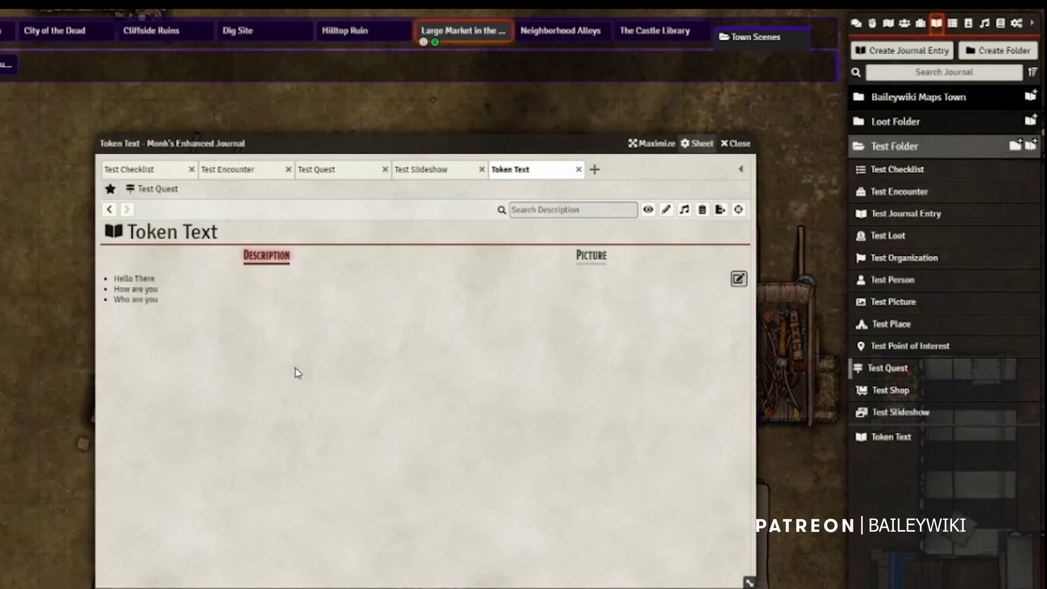
{"action": "left_click", "coordinate": [738, 280]}
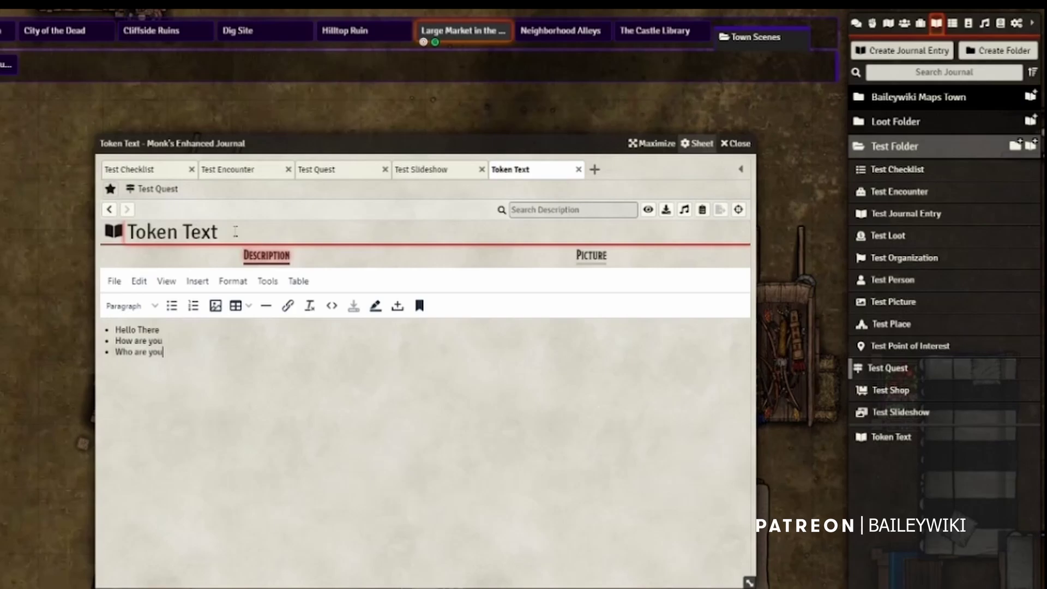
- Format the "How are you" line in Token Text with the custom Secret style
{"action": "left_click_drag", "start_coordinate": [164, 341], "coordinate": [119, 347]}
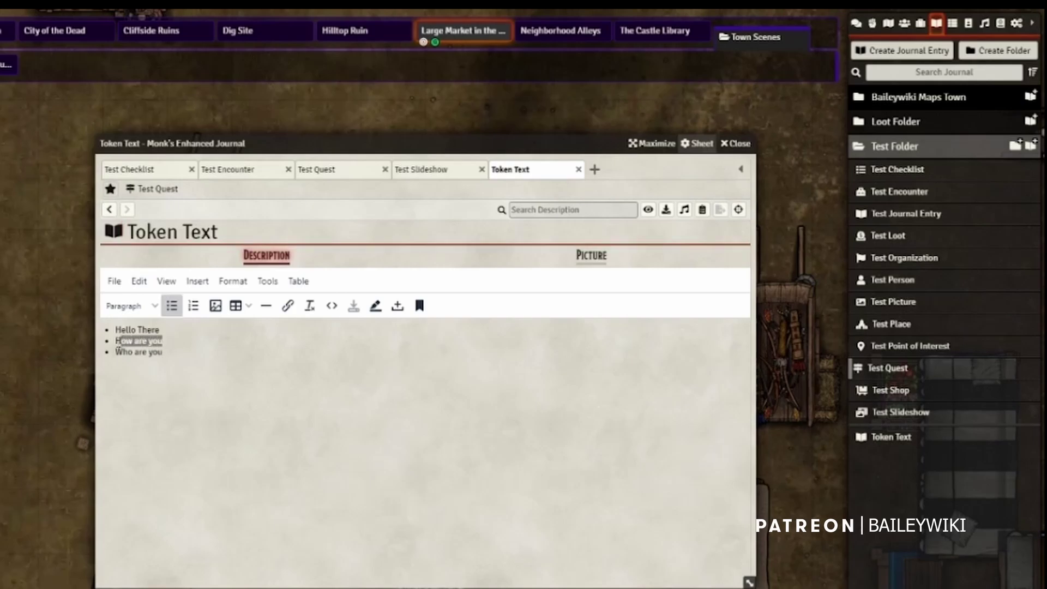
{"action": "left_click", "coordinate": [128, 306]}
{"action": "mouse_move", "coordinate": [157, 422]}
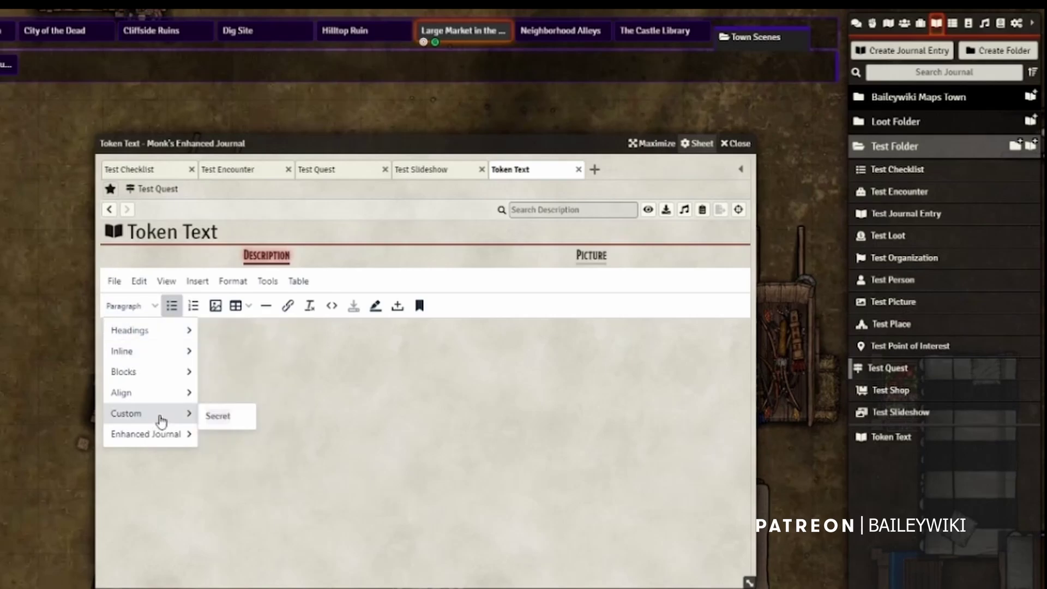
{"action": "left_click", "coordinate": [217, 423]}
{"action": "left_click", "coordinate": [294, 397]}
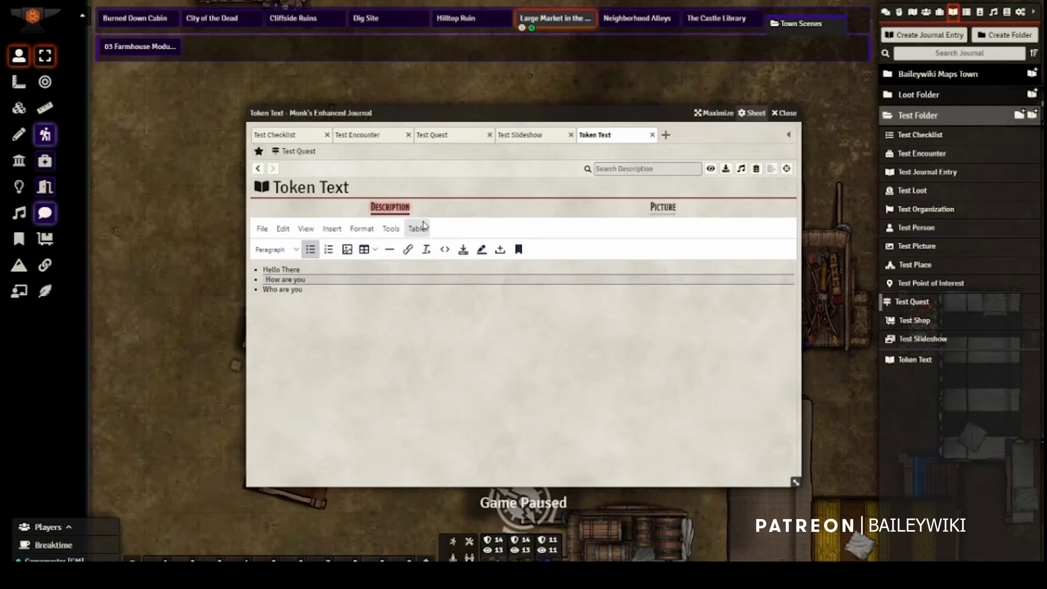
{"action": "left_click", "coordinate": [335, 231]}
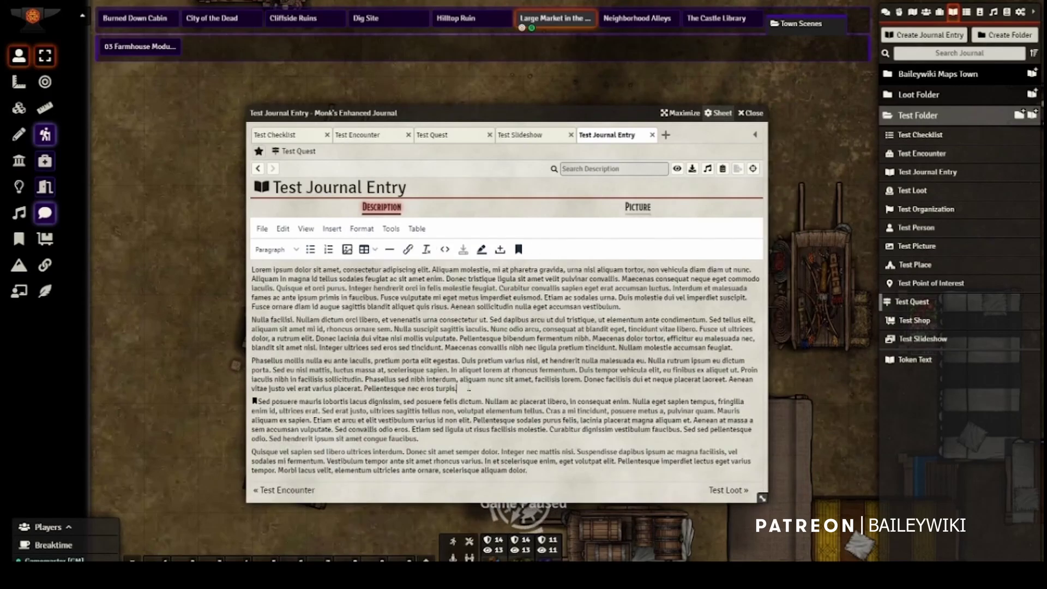
- Insert a perception roll request with DC 15 on a new line after the third paragraph of Test Journal Entry
{"action": "left_click", "coordinate": [469, 388]}
{"action": "key", "text": "Return"}
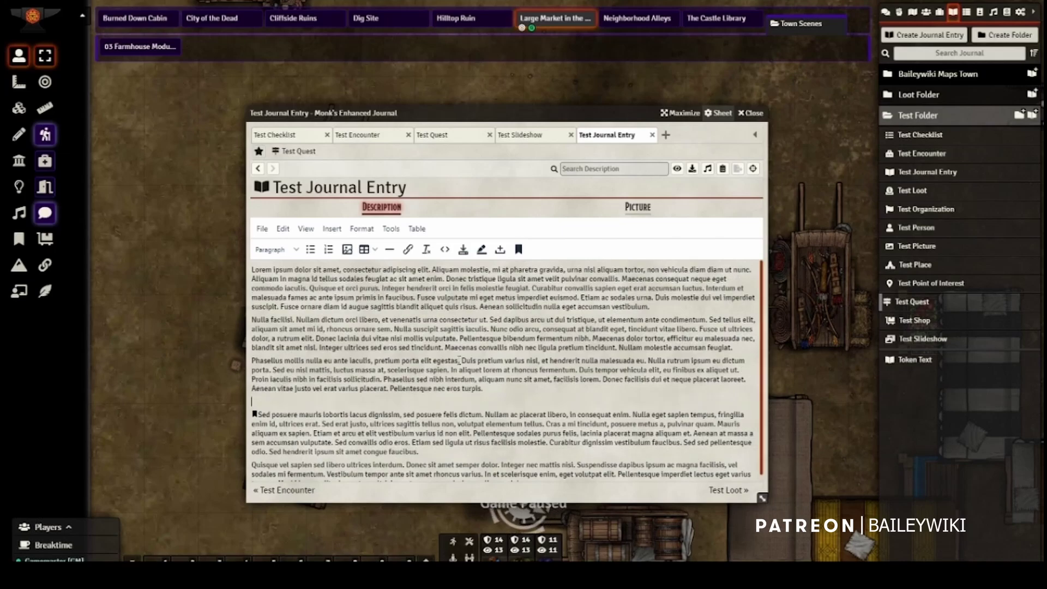
{"action": "left_click", "coordinate": [500, 250]}
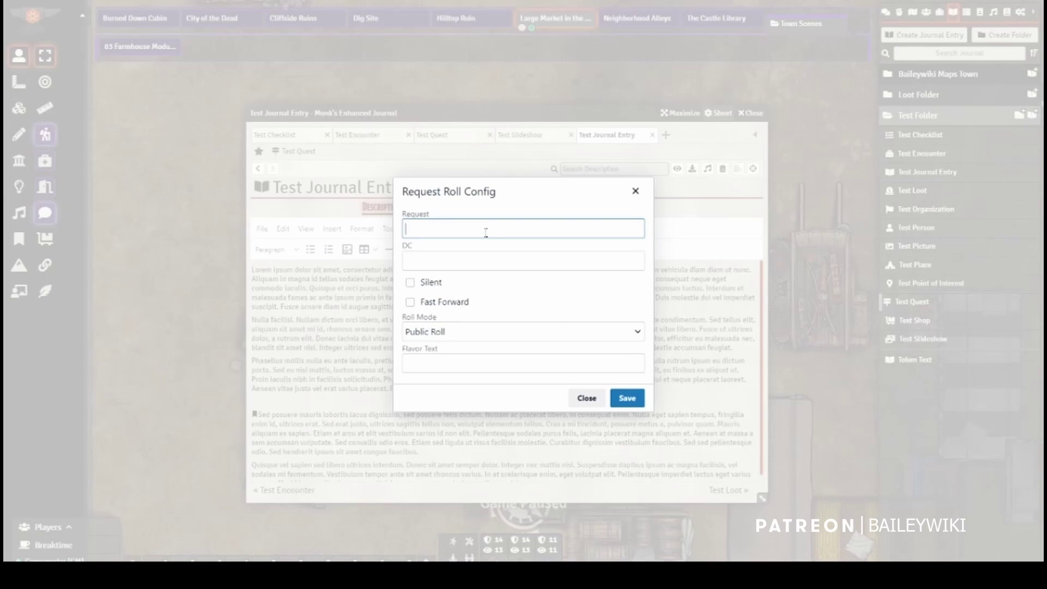
{"action": "type", "text": "Perception"}
{"action": "left_click", "coordinate": [462, 259]}
{"action": "type", "text": "15"}
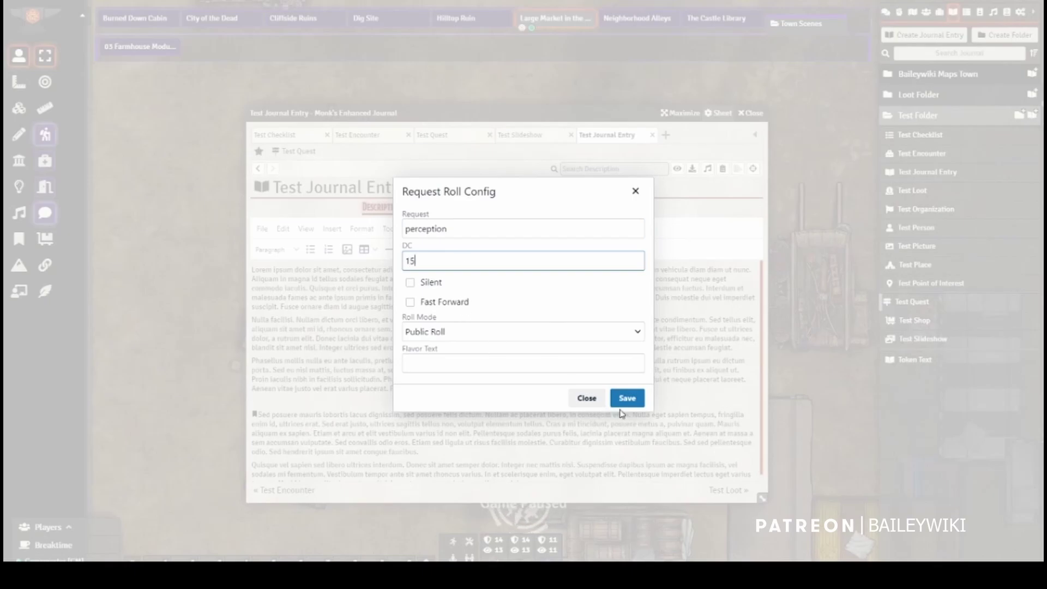
{"action": "left_click", "coordinate": [627, 399]}
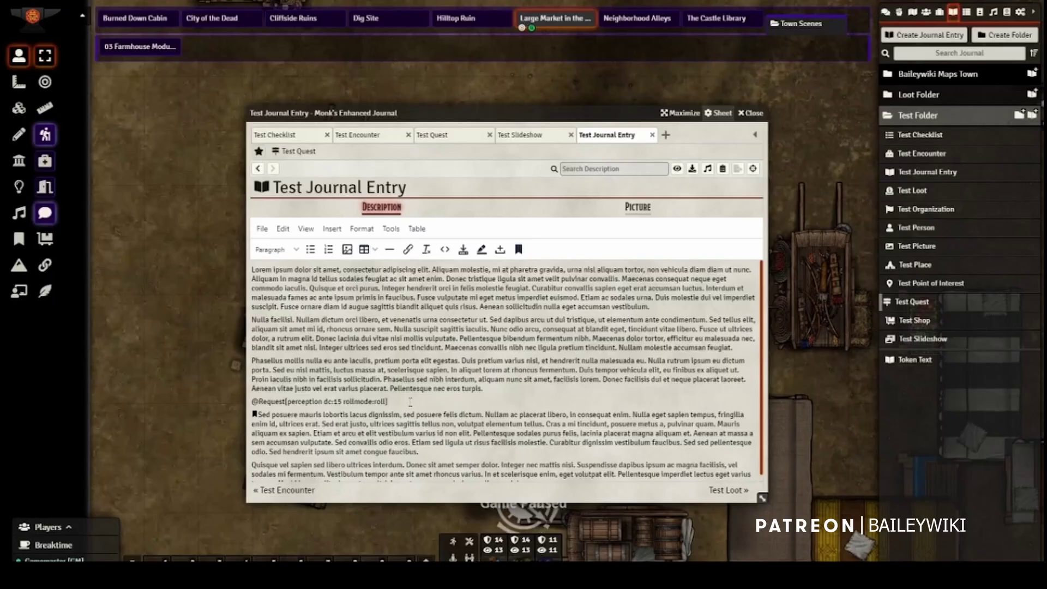
- Save the description, view the roll request it now offers, and close the request without sending it
{"action": "left_click", "coordinate": [463, 250]}
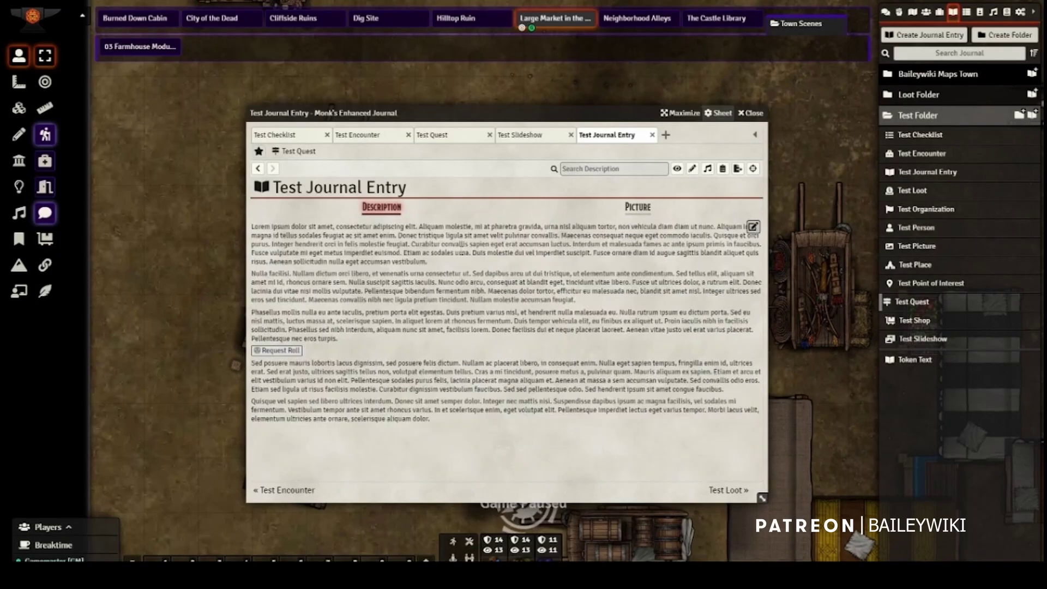
{"action": "left_click", "coordinate": [277, 352]}
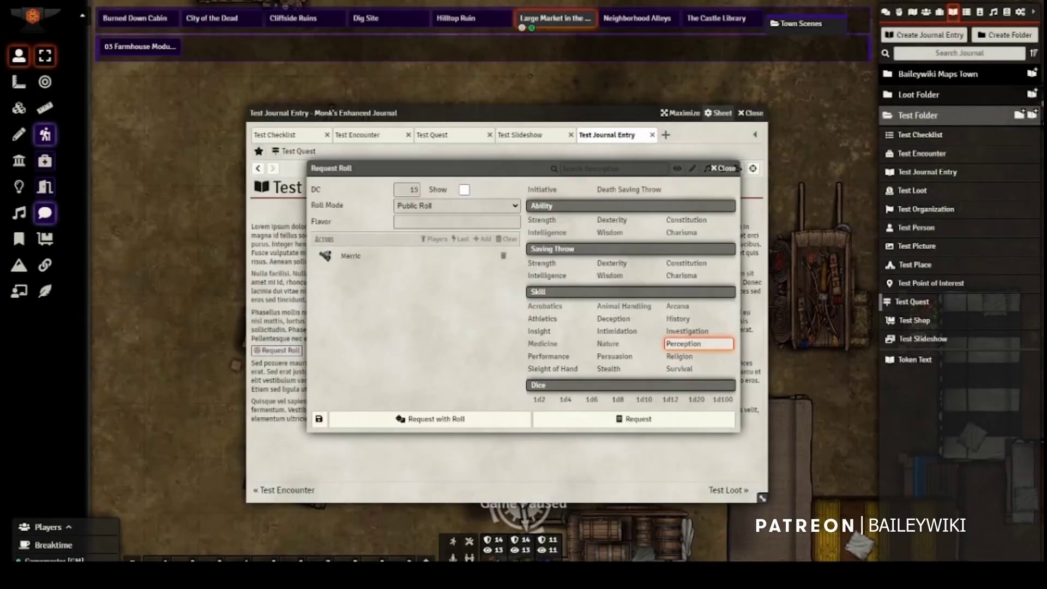
{"action": "left_click", "coordinate": [724, 168]}
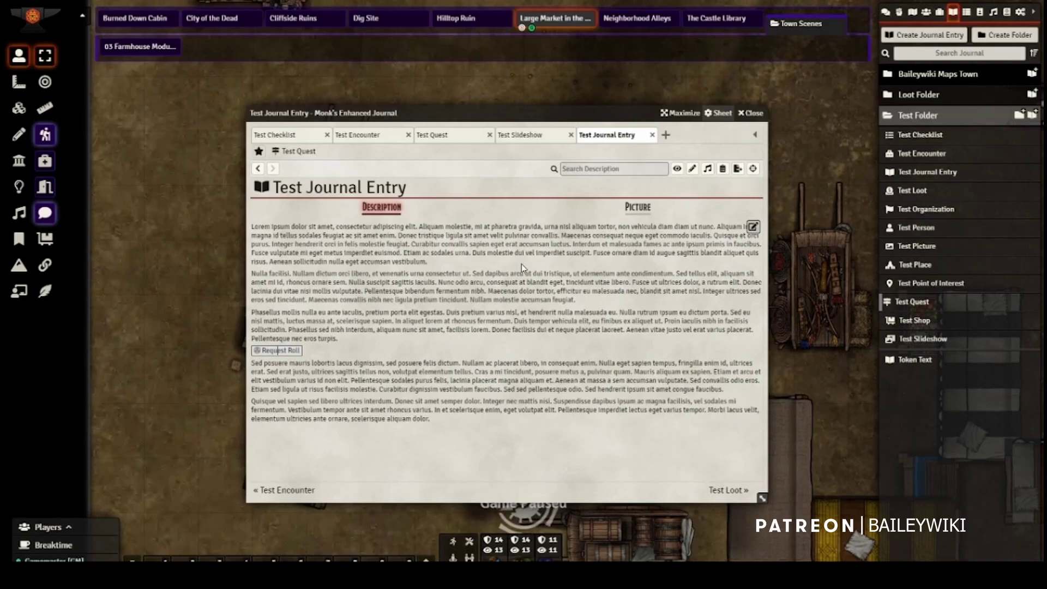
- Reopen the Test Journal Entry description for editing and set its background color to red
{"action": "left_click", "coordinate": [753, 226]}
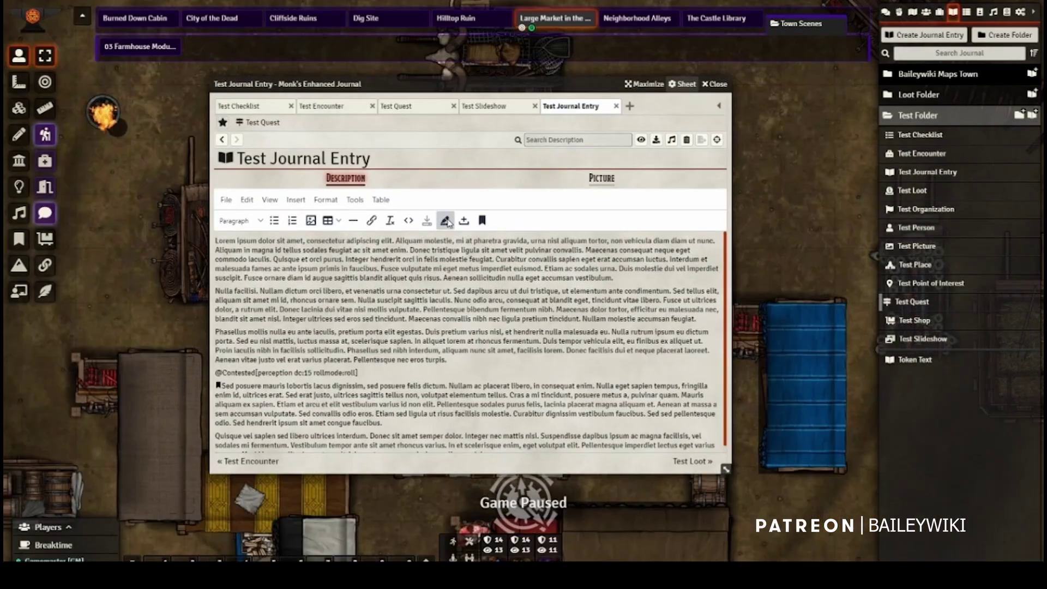
{"action": "left_click", "coordinate": [445, 220]}
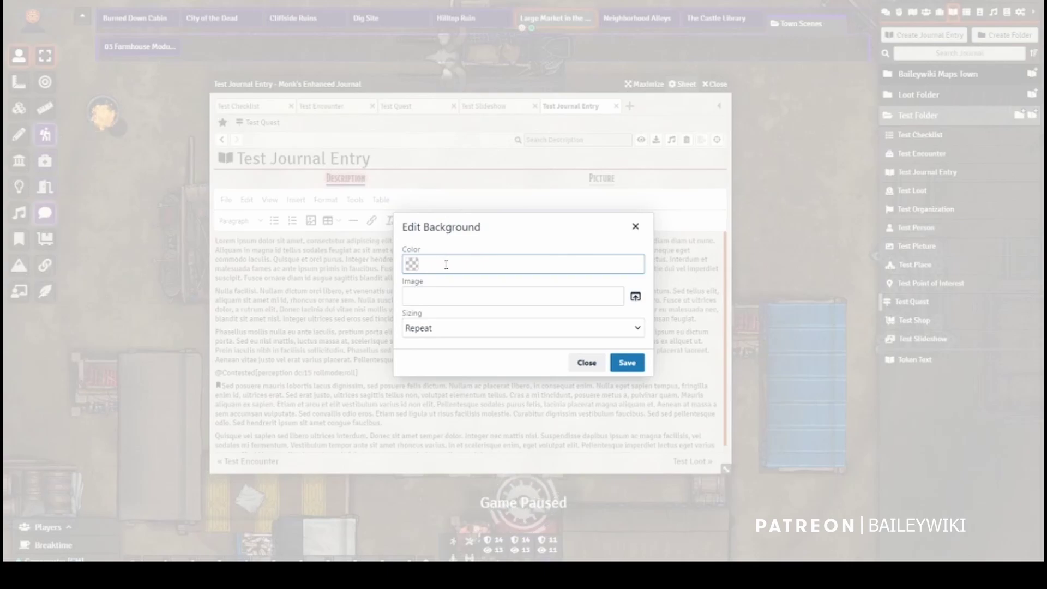
{"action": "left_click", "coordinate": [412, 264]}
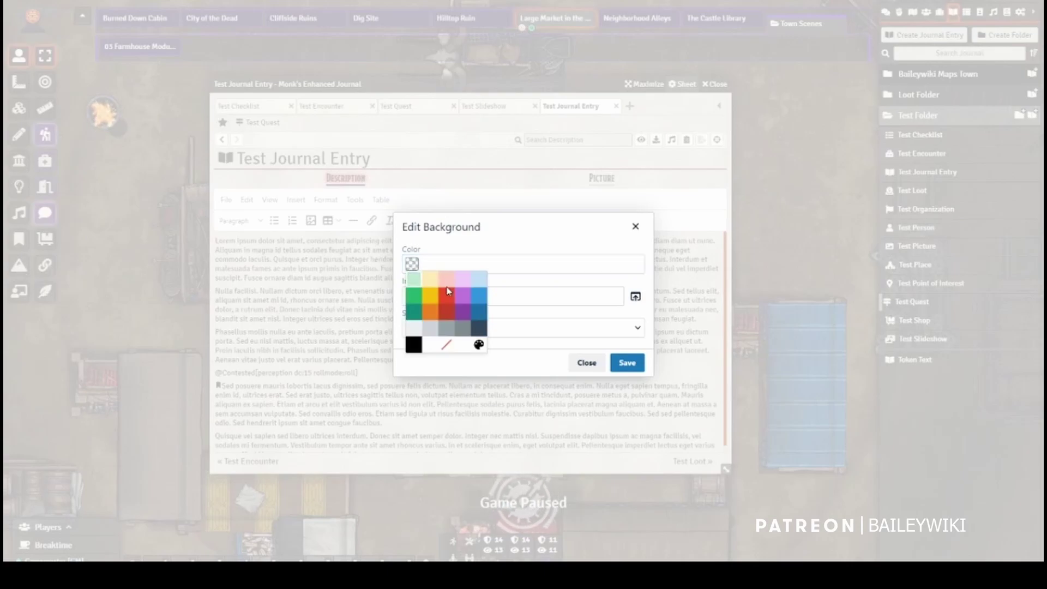
{"action": "left_click", "coordinate": [447, 292]}
{"action": "left_click", "coordinate": [627, 363]}
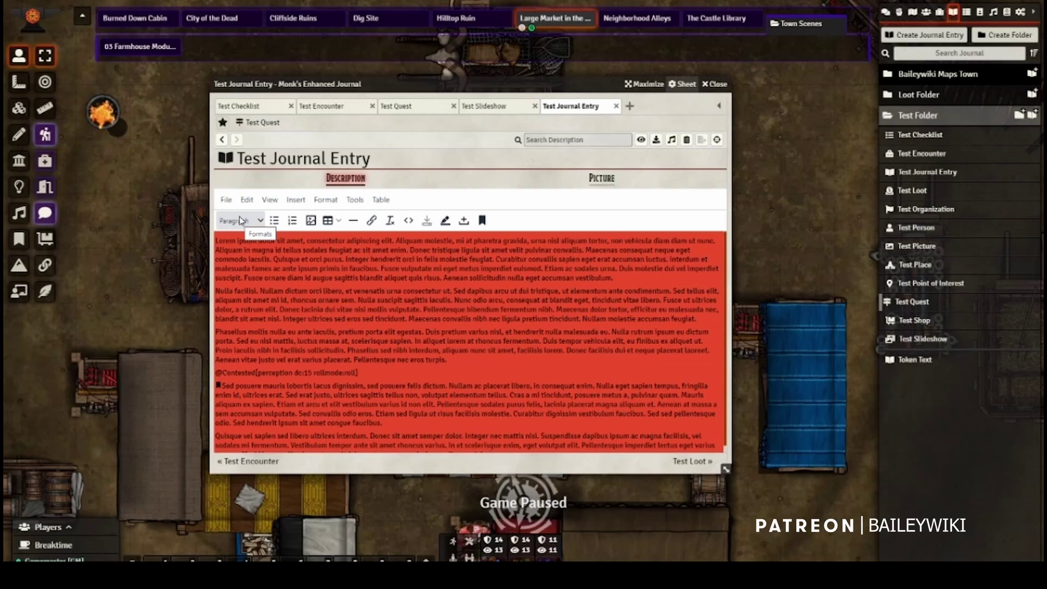
- Format the third paragraph, starting "Phasellus mollis", with the Enhanced Journal Read Aloud style
{"action": "scroll", "coordinate": [456, 354], "scroll_direction": "down", "scroll_amount": 1}
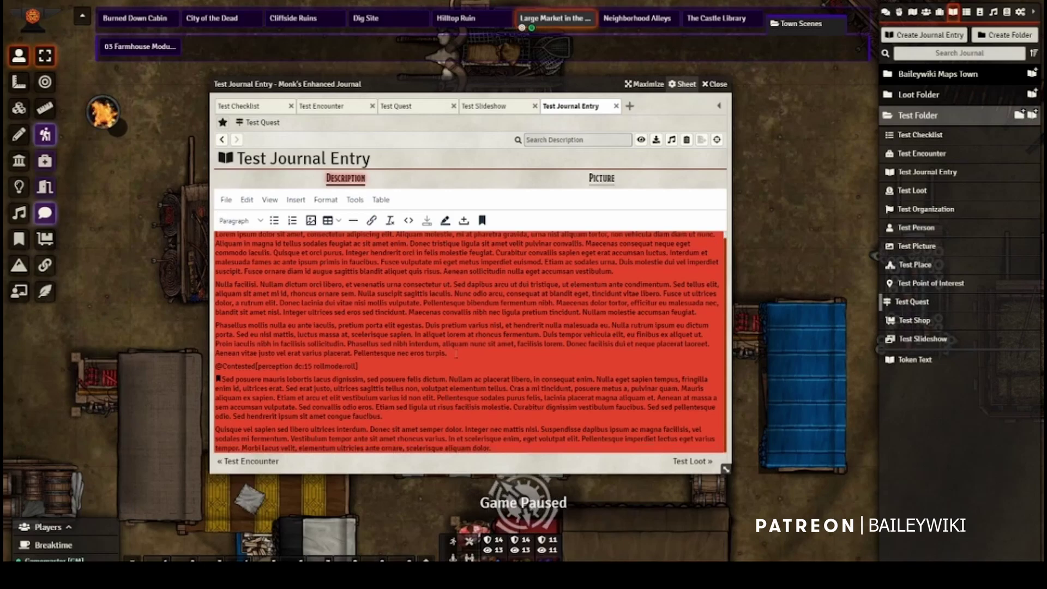
{"action": "left_click_drag", "start_coordinate": [446, 353], "coordinate": [211, 327]}
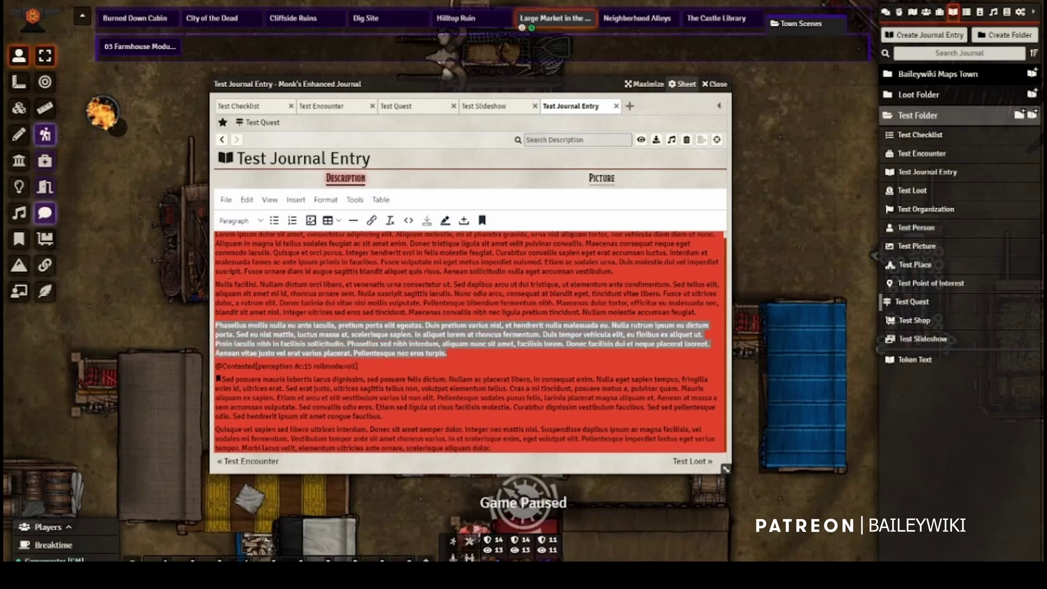
{"action": "left_click", "coordinate": [240, 221]}
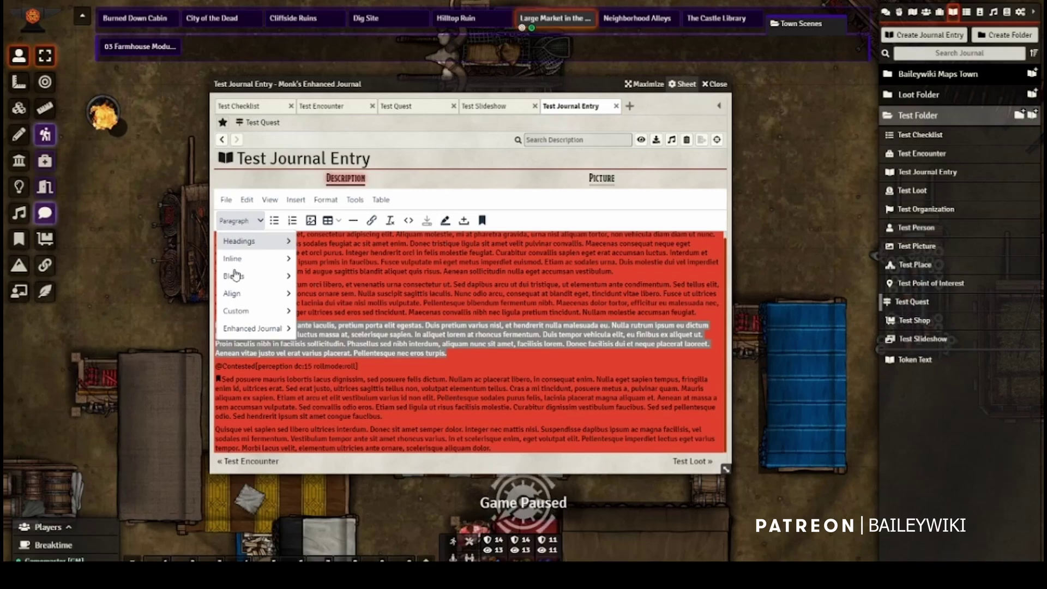
{"action": "mouse_move", "coordinate": [270, 330]}
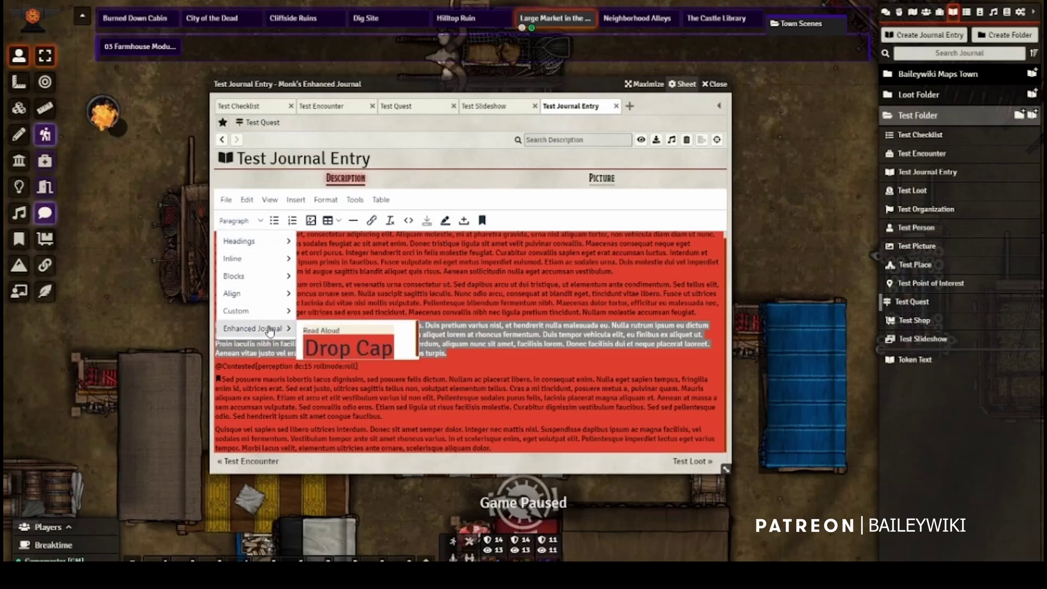
{"action": "left_click", "coordinate": [322, 331]}
{"action": "left_click", "coordinate": [446, 281]}
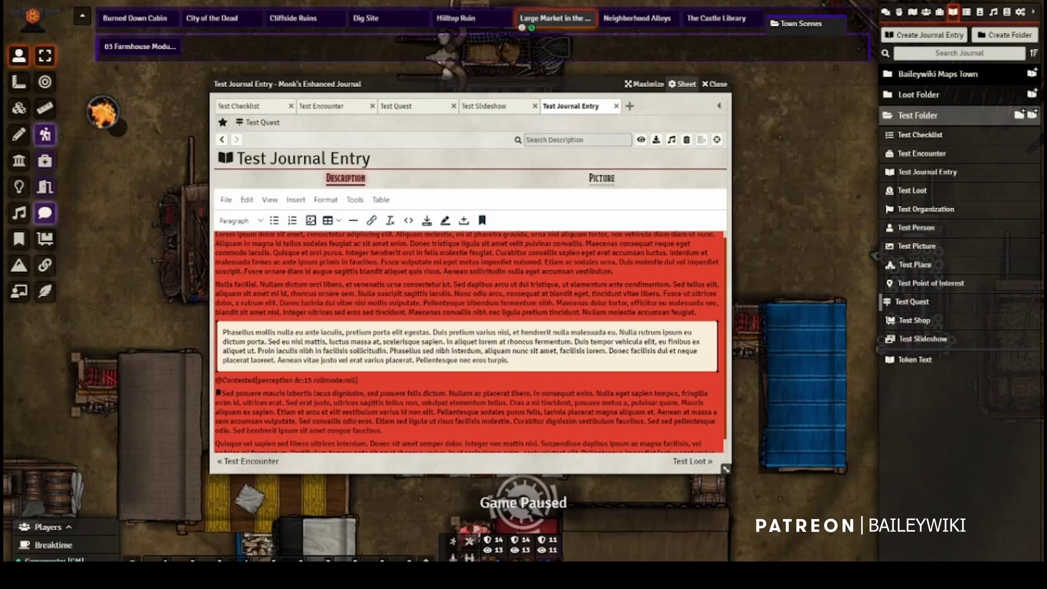
- Set the end of the second paragraph, from "blandit sit amet" on, in a large blackletter font
{"action": "scroll", "coordinate": [445, 284], "scroll_direction": "up", "scroll_amount": 1}
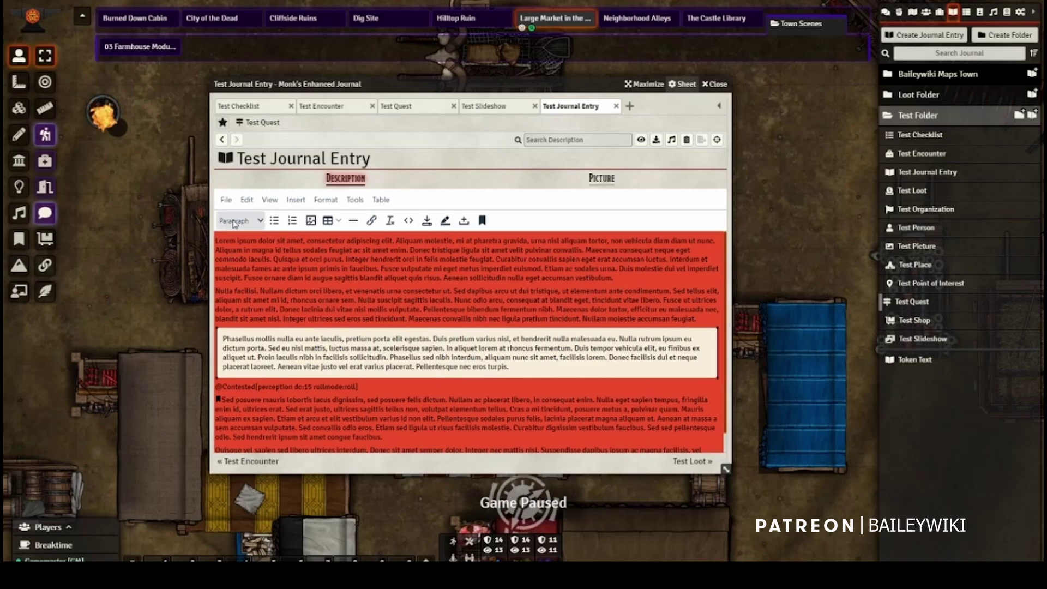
{"action": "left_click", "coordinate": [325, 199]}
{"action": "mouse_move", "coordinate": [359, 392]}
{"action": "mouse_move", "coordinate": [384, 361]}
- Extract the last paragraph of Test Journal Entry, starting "Quisque vel sapien", into a new journal entry and view it
{"action": "scroll", "coordinate": [557, 329], "scroll_direction": "down", "scroll_amount": 1}
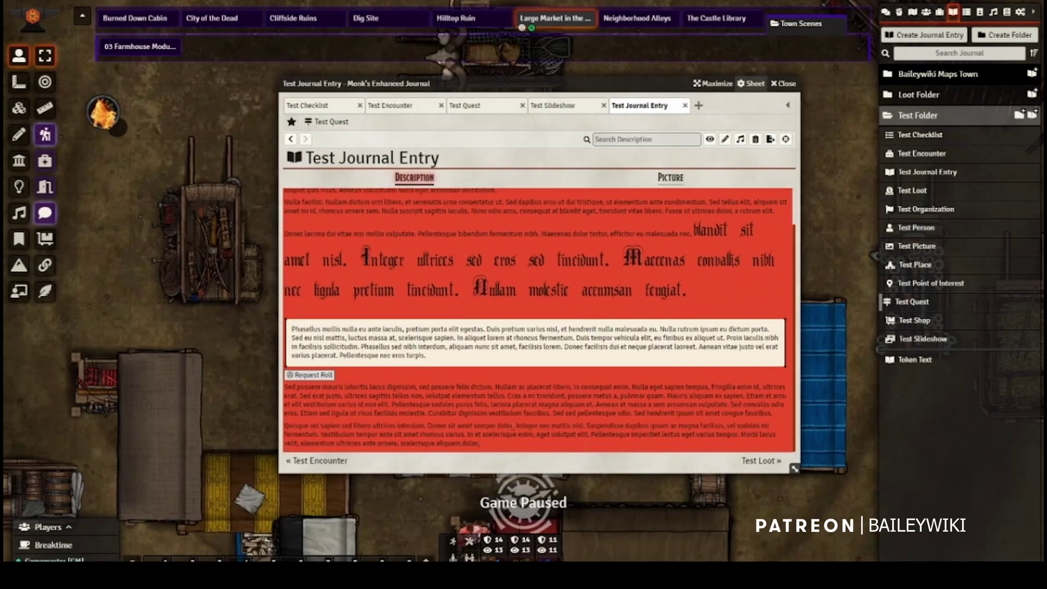
{"action": "left_click_drag", "start_coordinate": [490, 448], "coordinate": [284, 429]}
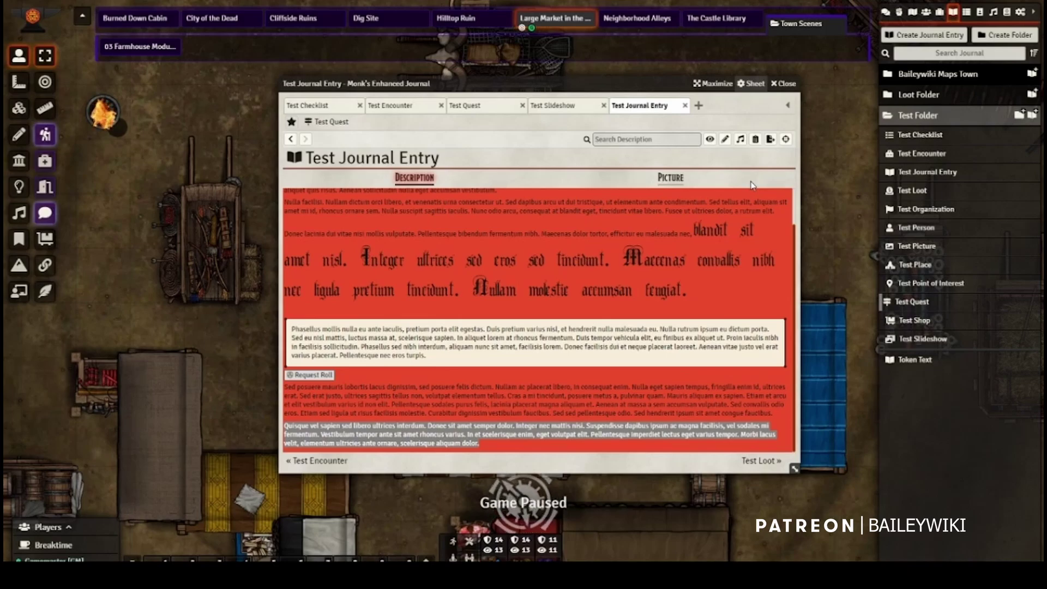
{"action": "left_click", "coordinate": [770, 139]}
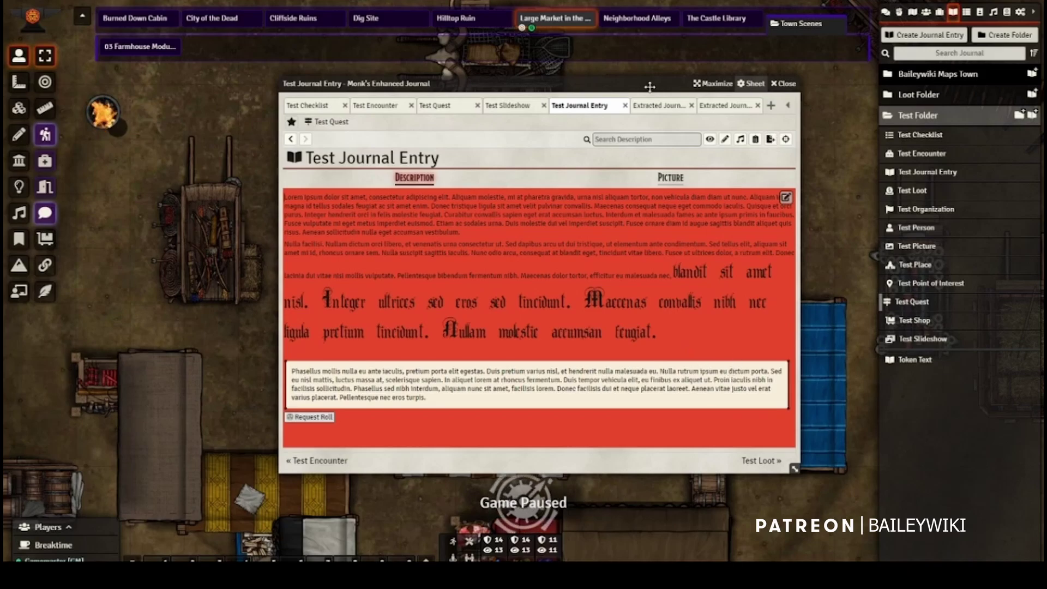
{"action": "left_click", "coordinate": [657, 106]}
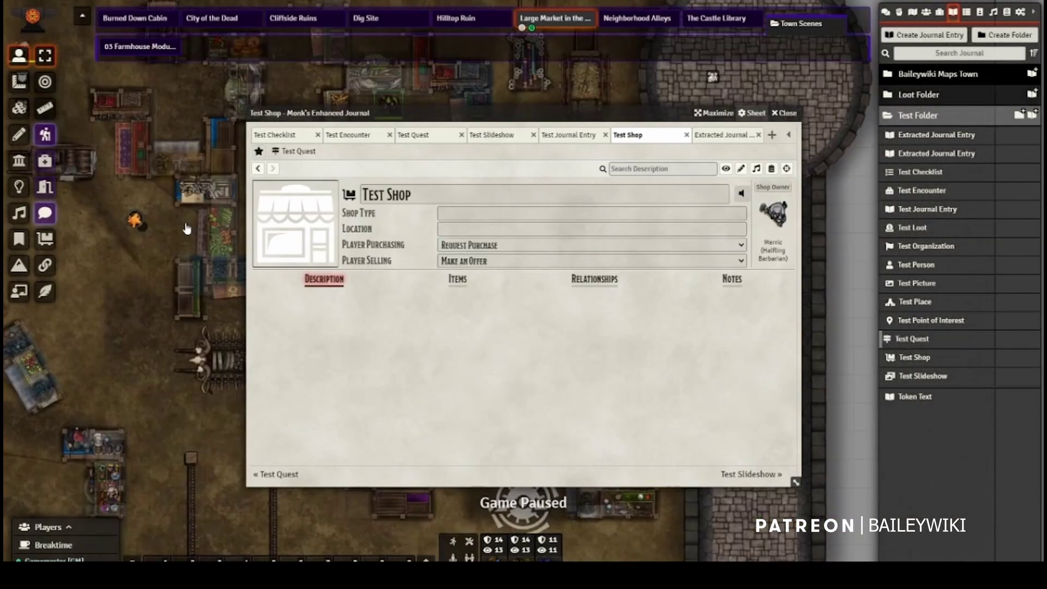
- Locate the Test Shop note on the map from its journal page, minimizing the journal window to see it and restoring it
{"action": "left_click_drag", "start_coordinate": [187, 229], "coordinate": [255, 194]}
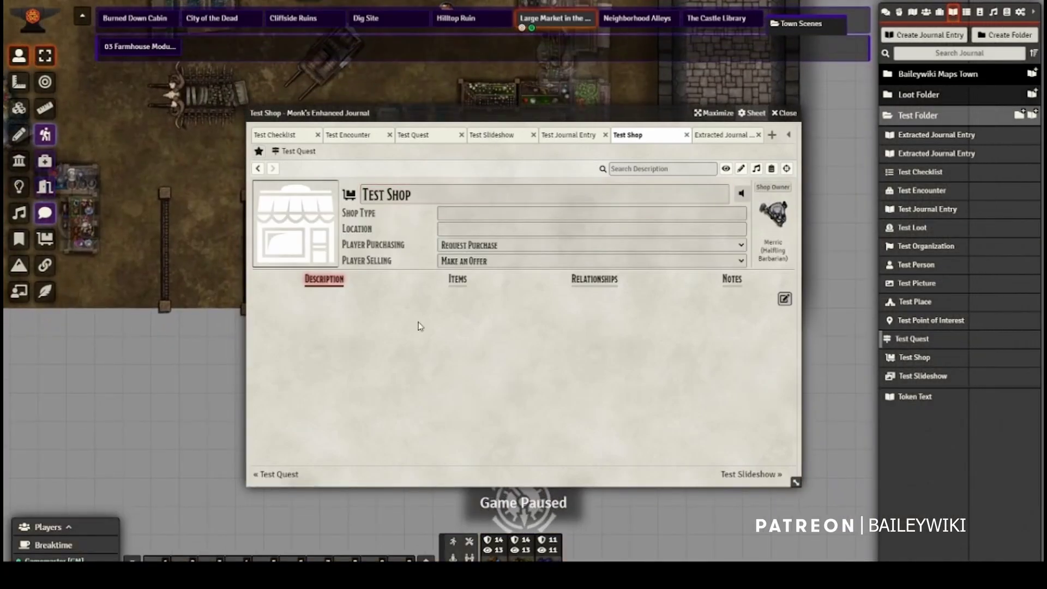
{"action": "left_click", "coordinate": [786, 170]}
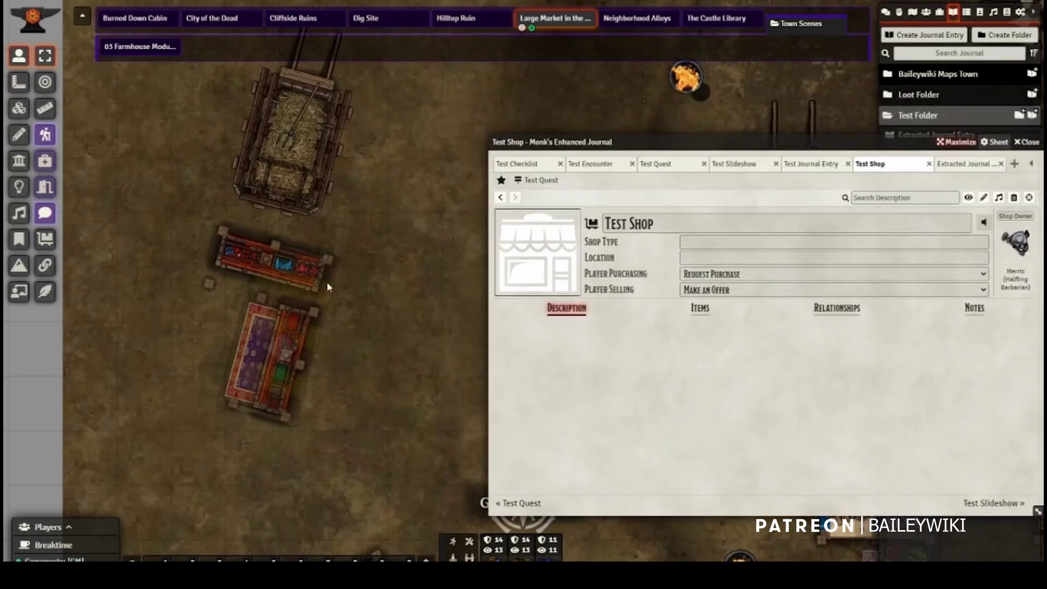
{"action": "left_click_drag", "start_coordinate": [545, 141], "coordinate": [60, 218]}
{"action": "double_click", "coordinate": [316, 213]}
{"action": "left_click", "coordinate": [525, 297]}
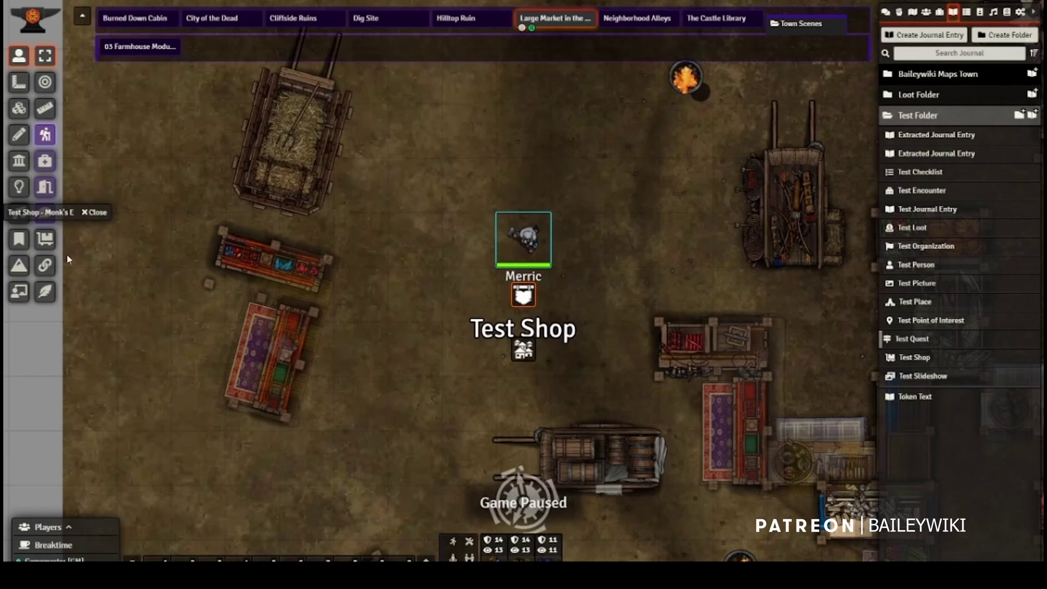
{"action": "double_click", "coordinate": [46, 212]}
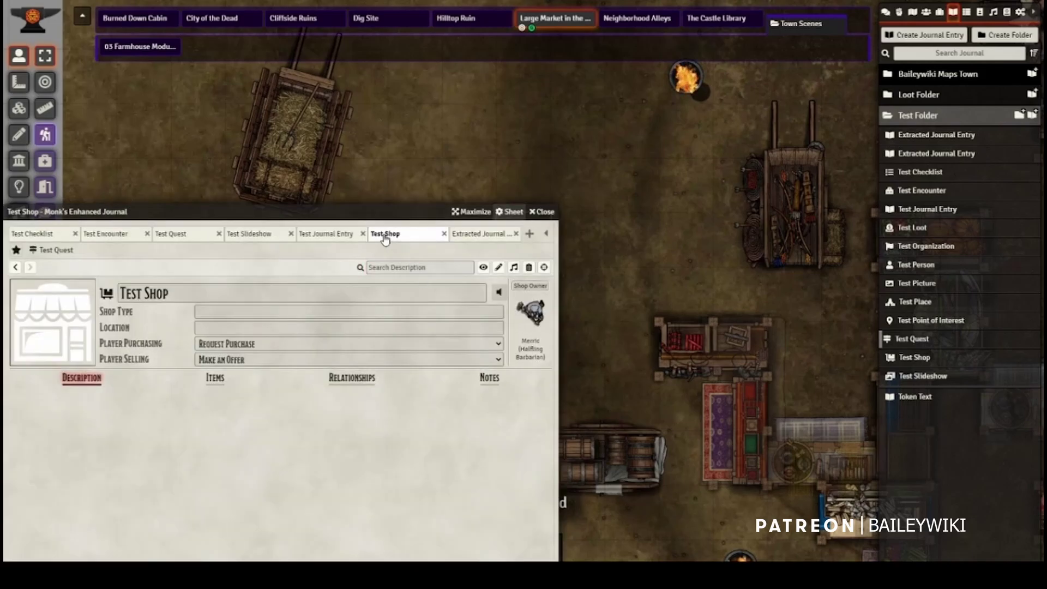
{"action": "left_click_drag", "start_coordinate": [377, 213], "coordinate": [584, 124]}
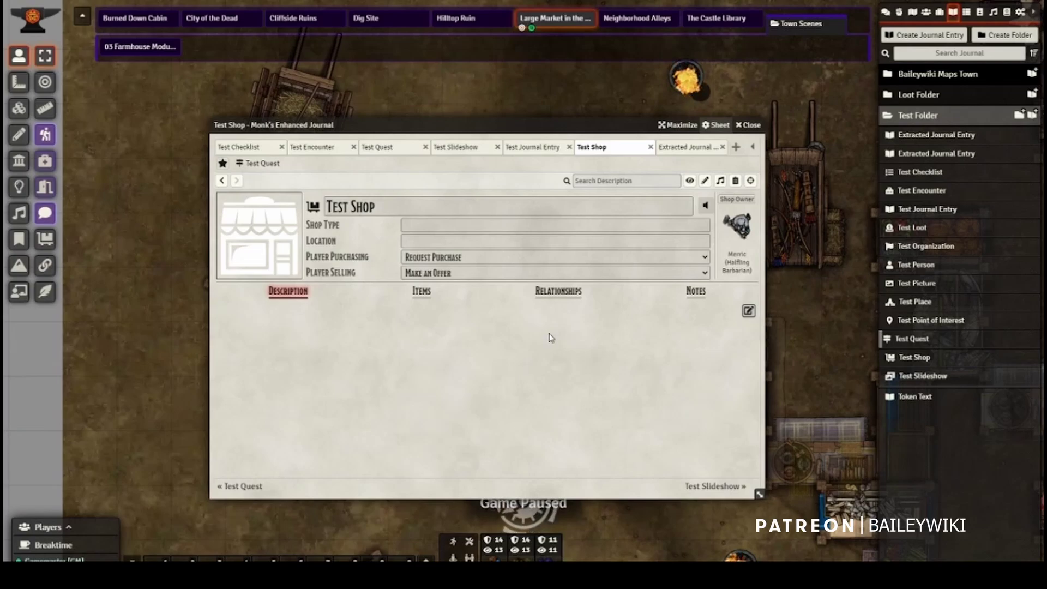
- Search the description of Test Journal Entry for "tes", and bring up the Test Checklist entry
{"action": "left_click", "coordinate": [616, 180]}
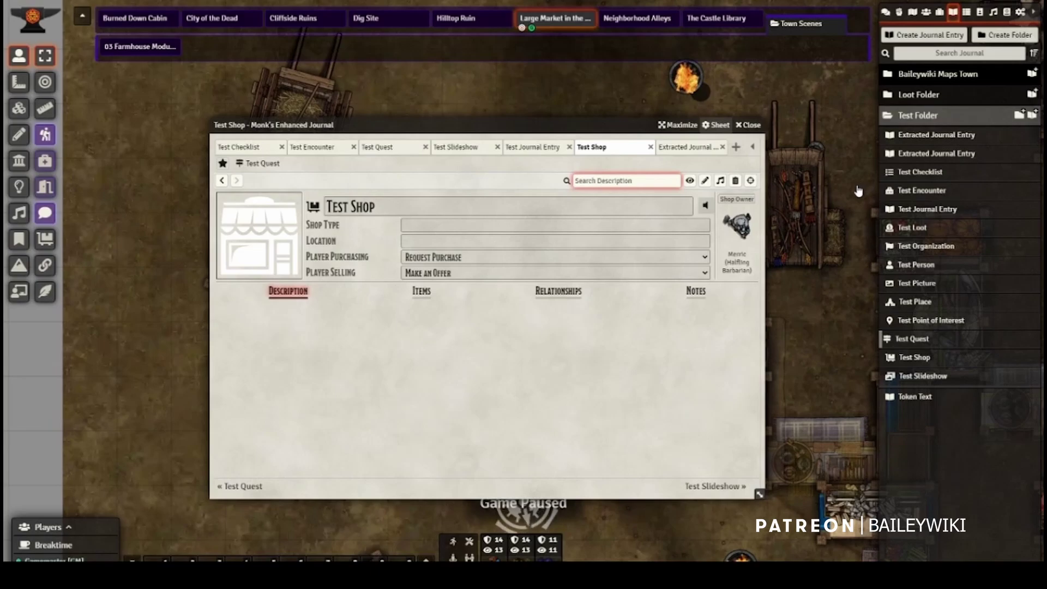
{"action": "left_click", "coordinate": [917, 212]}
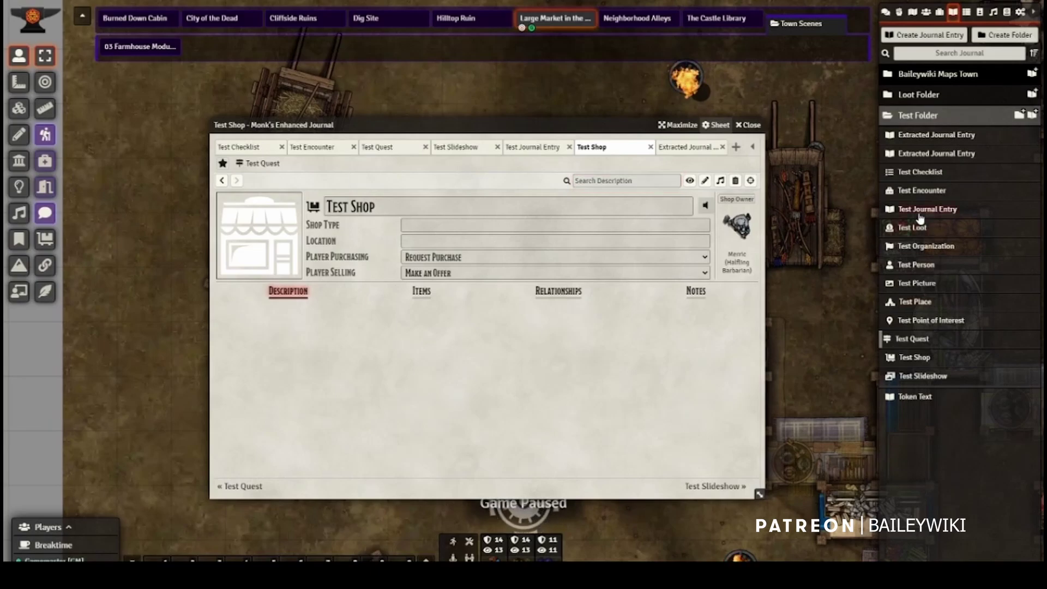
{"action": "left_click", "coordinate": [611, 182]}
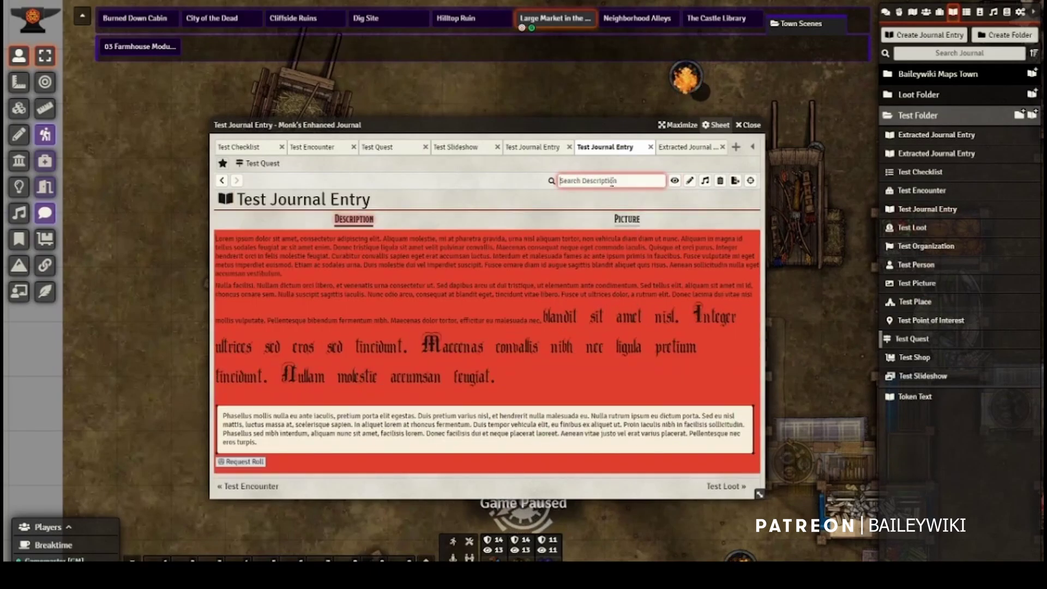
{"action": "type", "text": "te"}
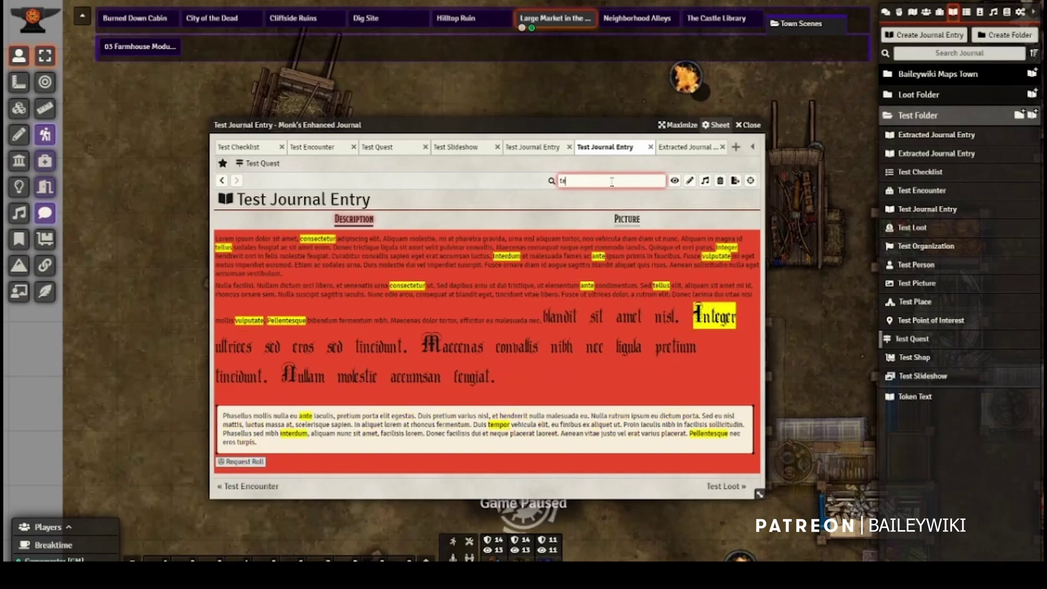
{"action": "type", "text": "s"}
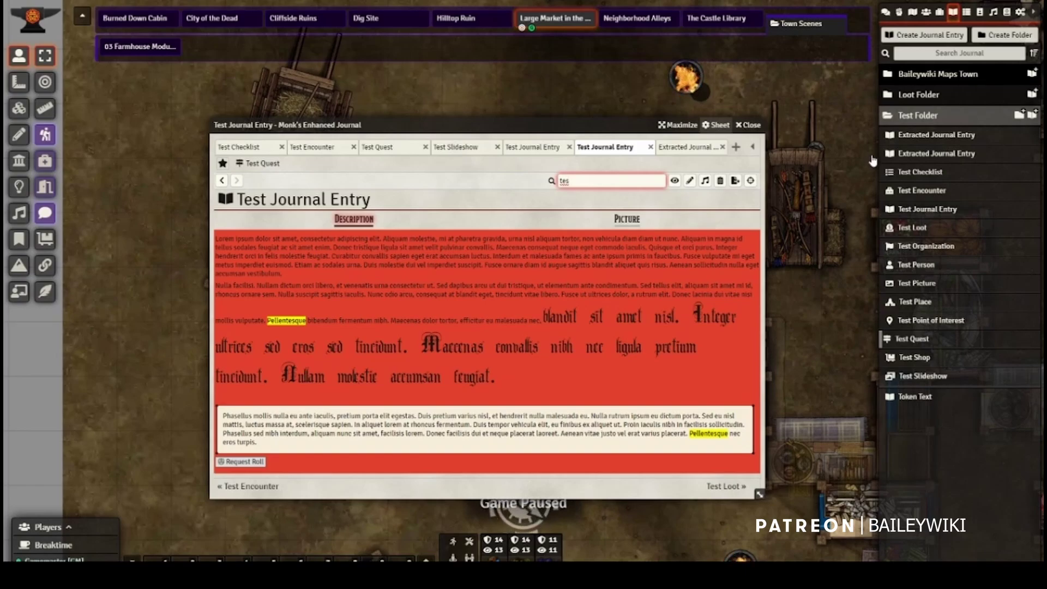
{"action": "left_click", "coordinate": [864, 210]}
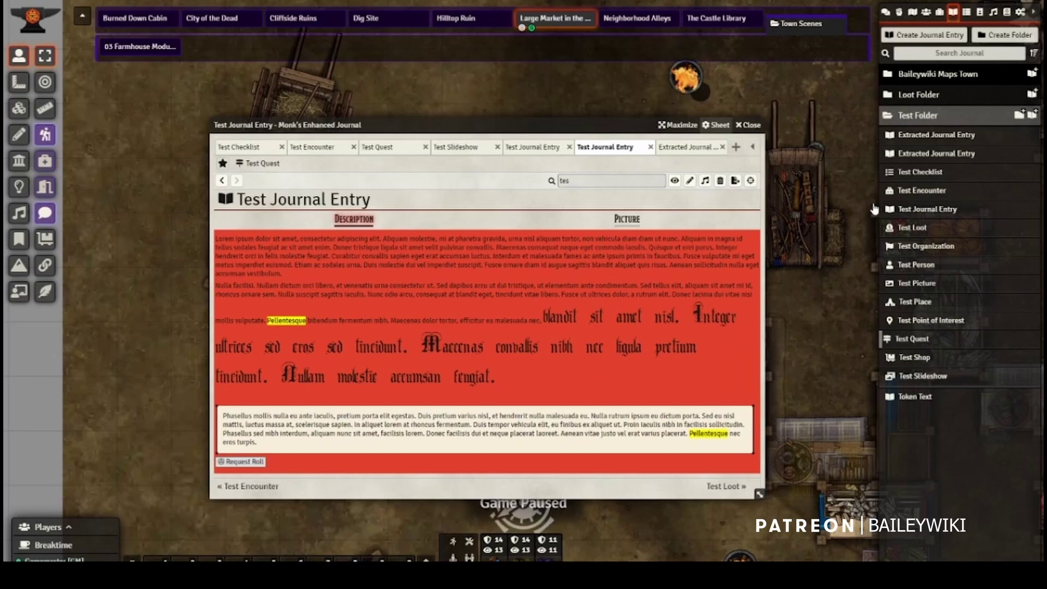
{"action": "left_click", "coordinate": [920, 173]}
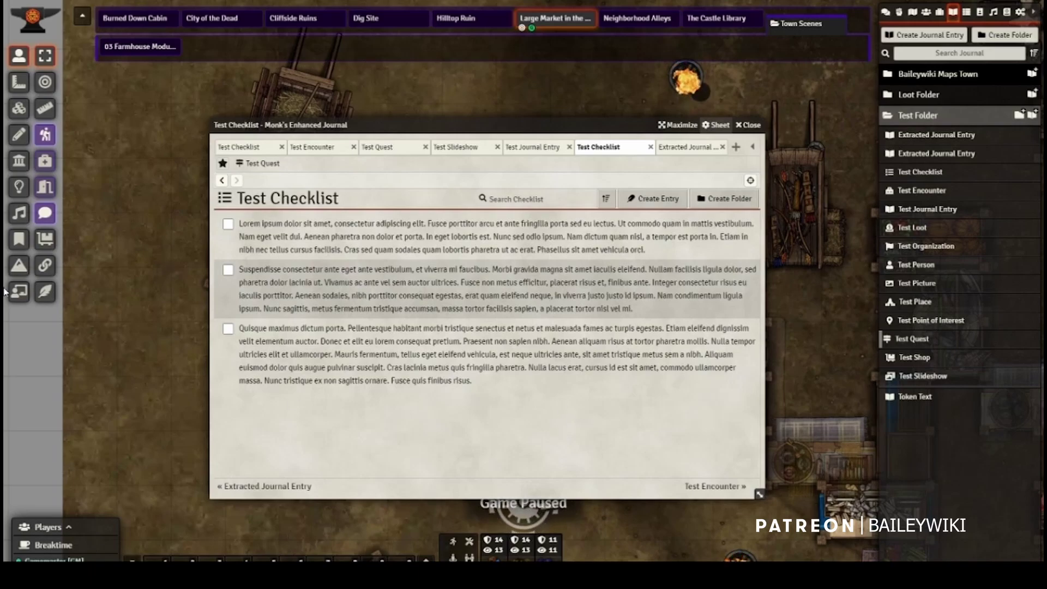
- Bring up the Monk's Enhanced Journal section of the game's module settings
{"action": "left_click", "coordinate": [1021, 12]}
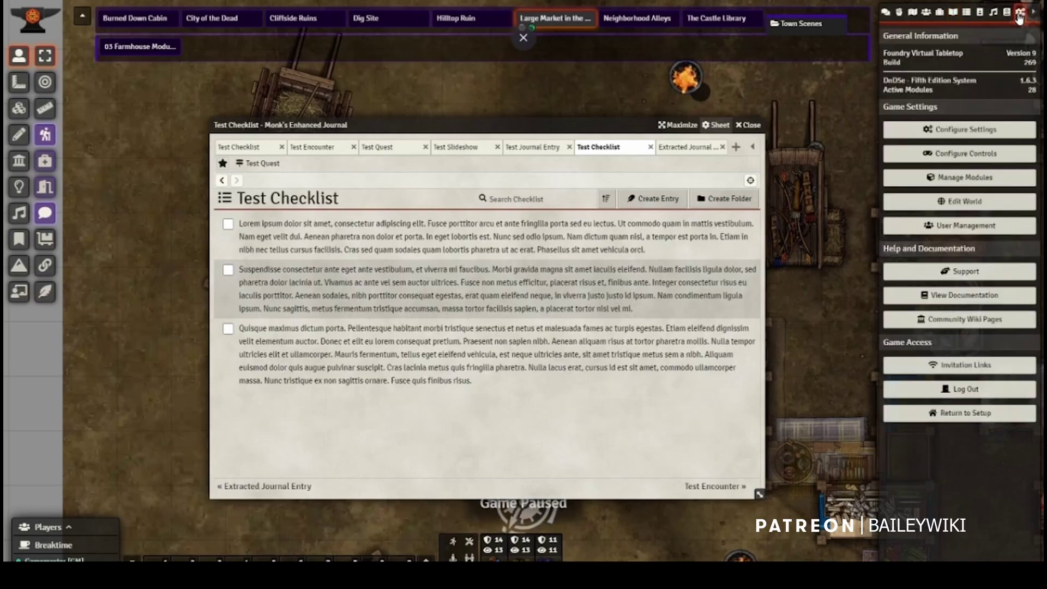
{"action": "left_click", "coordinate": [980, 131]}
{"action": "left_click", "coordinate": [633, 40]}
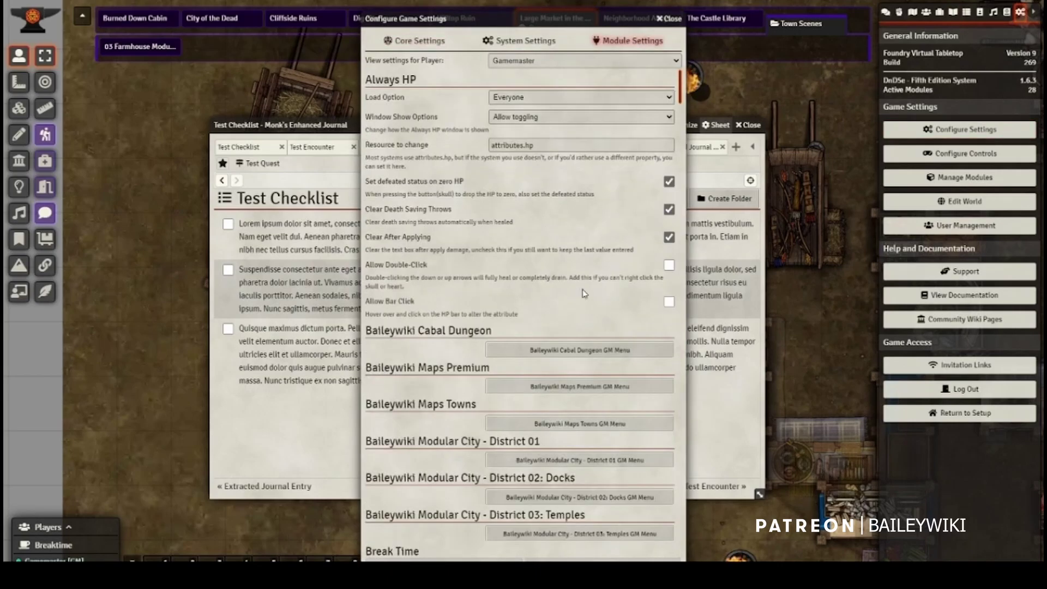
{"action": "scroll", "coordinate": [584, 293], "scroll_direction": "down", "scroll_amount": 20}
{"action": "scroll", "coordinate": [582, 292], "scroll_direction": "down", "scroll_amount": 20}
{"action": "scroll", "coordinate": [581, 293], "scroll_direction": "up", "scroll_amount": 3}
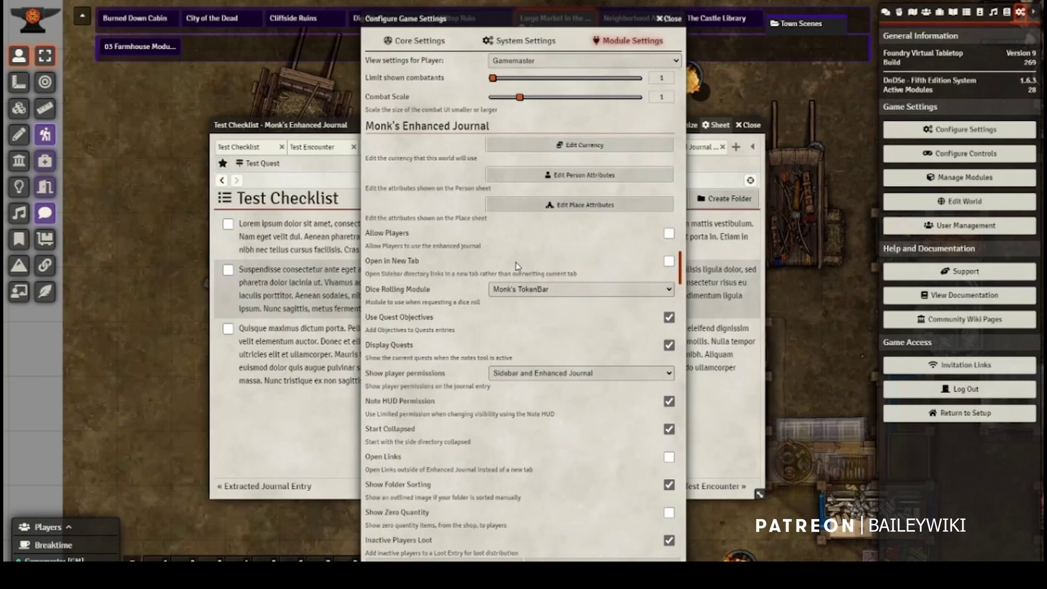
- Open the world's currency list and examine the code, name and conversion fields, including those of Platinum, Gold and Electrum
{"action": "left_click", "coordinate": [565, 148]}
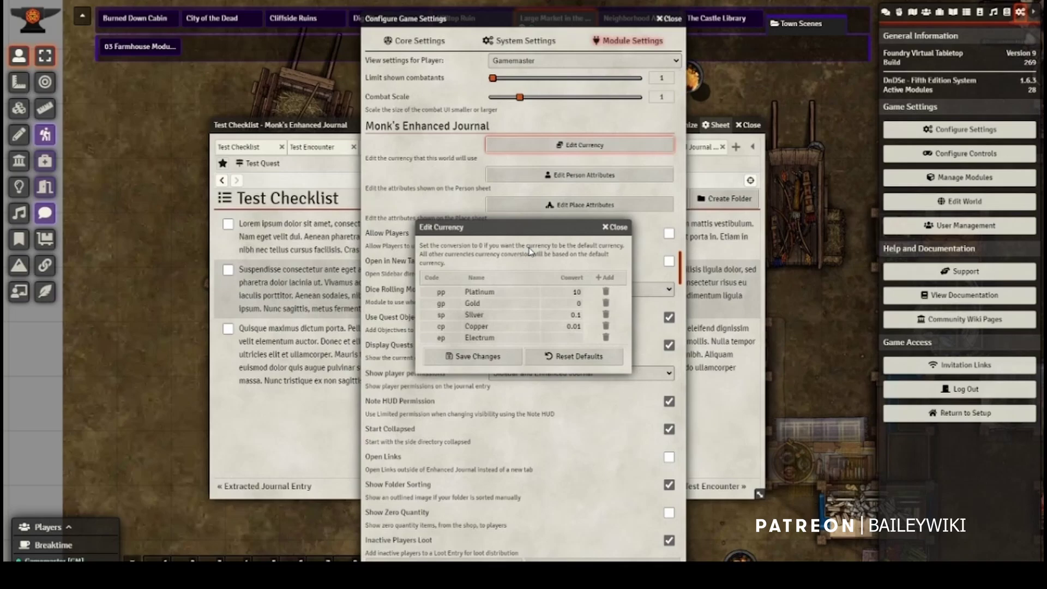
{"action": "left_click", "coordinate": [452, 292]}
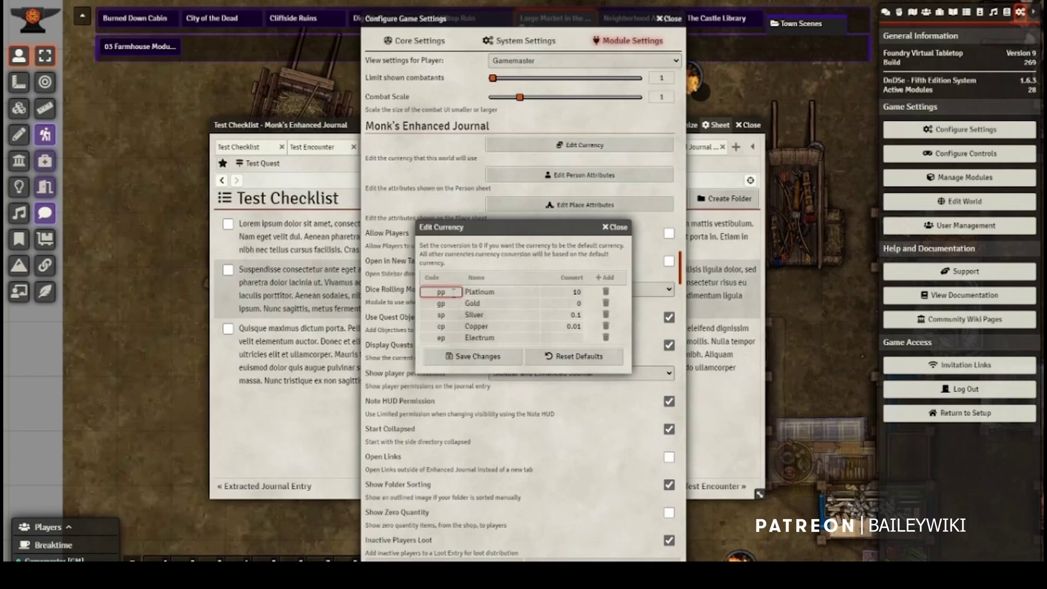
{"action": "left_click", "coordinate": [503, 293]}
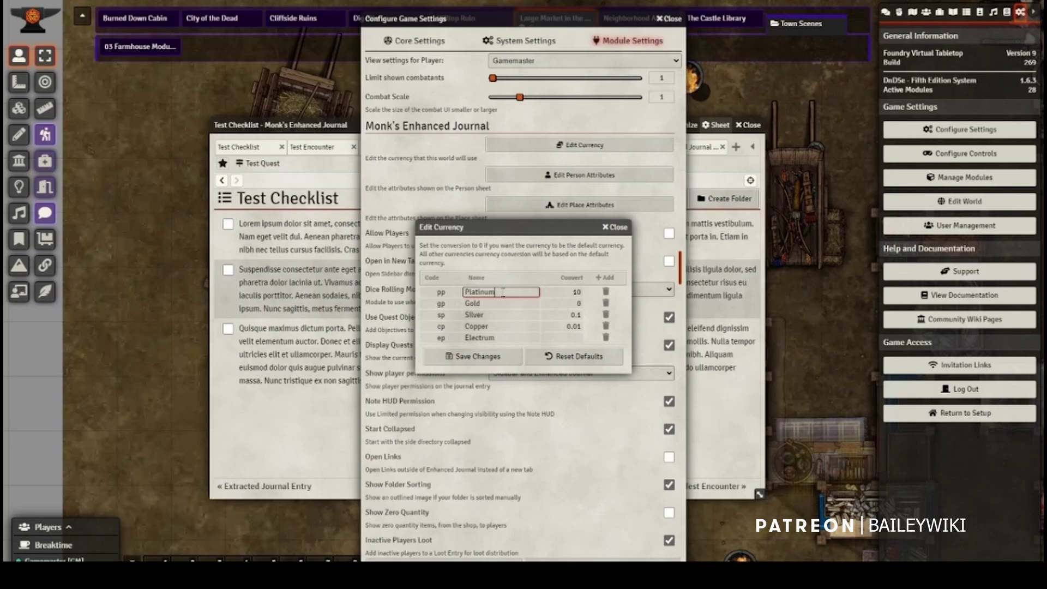
{"action": "left_click", "coordinate": [548, 293]}
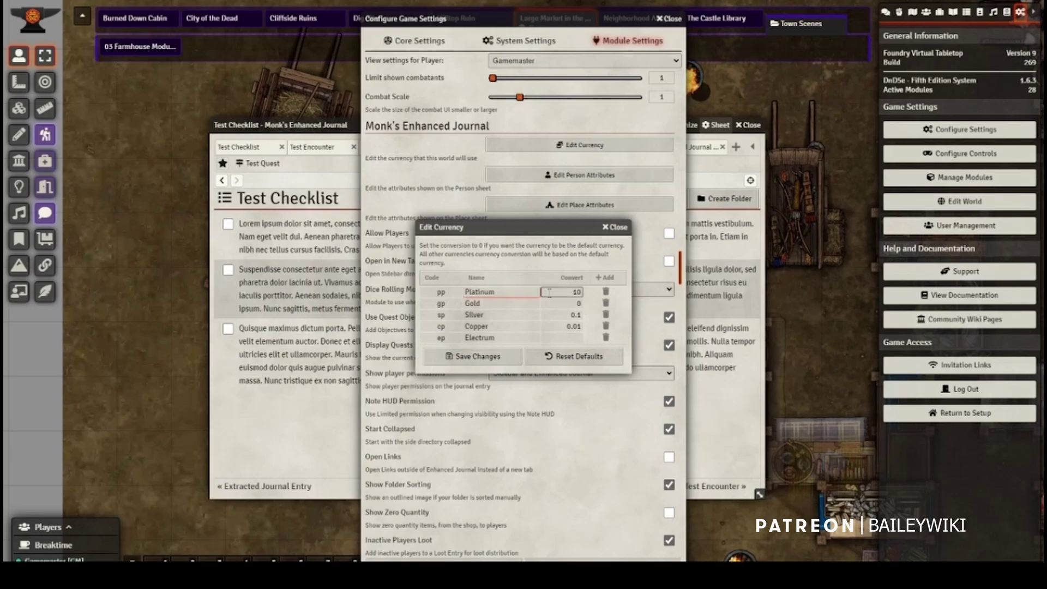
{"action": "left_click", "coordinate": [565, 304]}
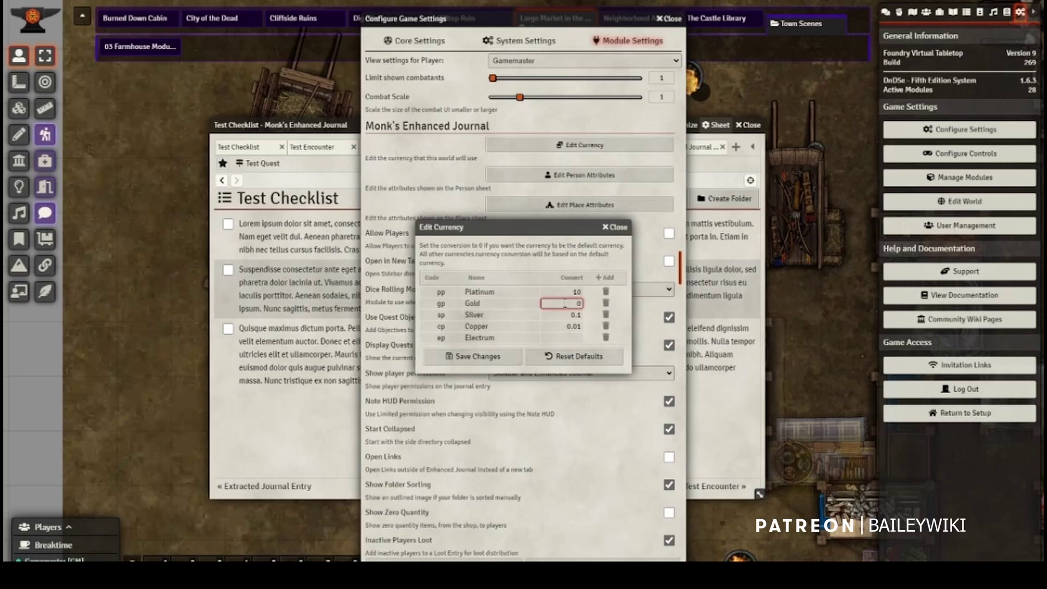
{"action": "left_click", "coordinate": [567, 338]}
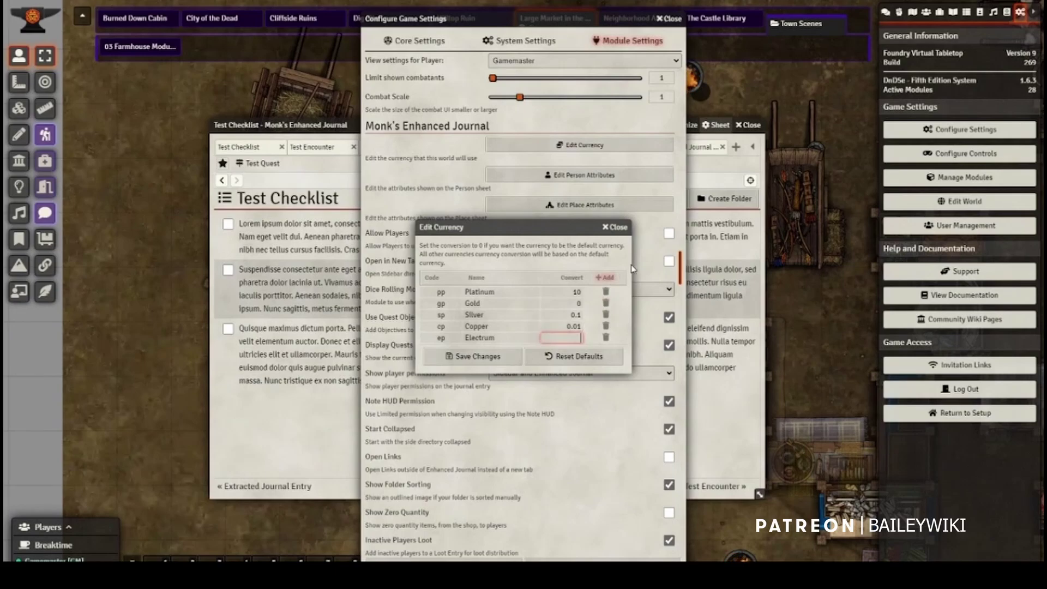
- Try moving the race attribute below gender in the Person sheet attributes, and close the list without saving
{"action": "left_click", "coordinate": [579, 174]}
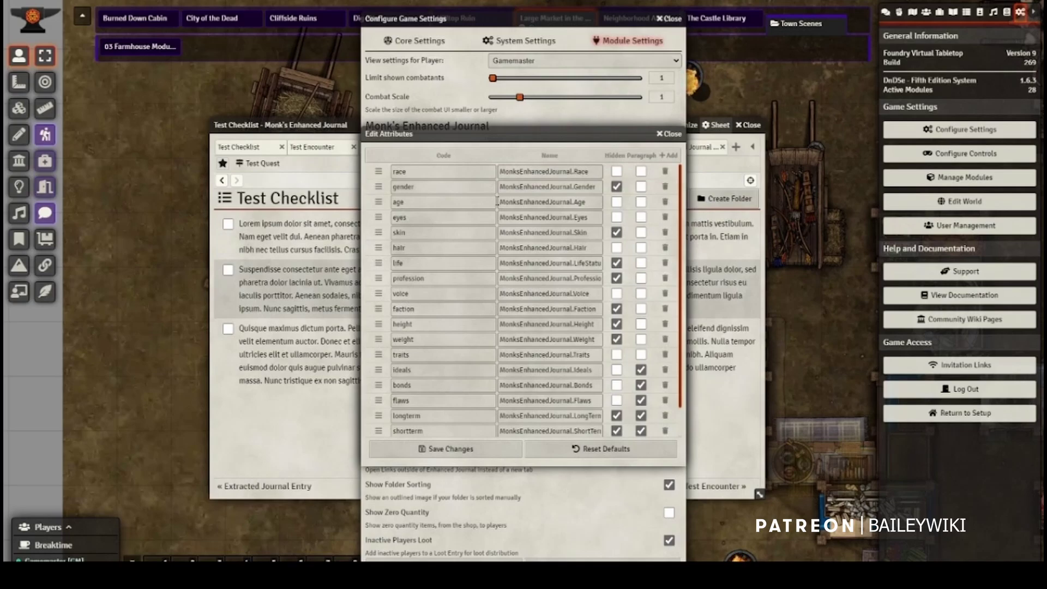
{"action": "key", "text": "Escape"}
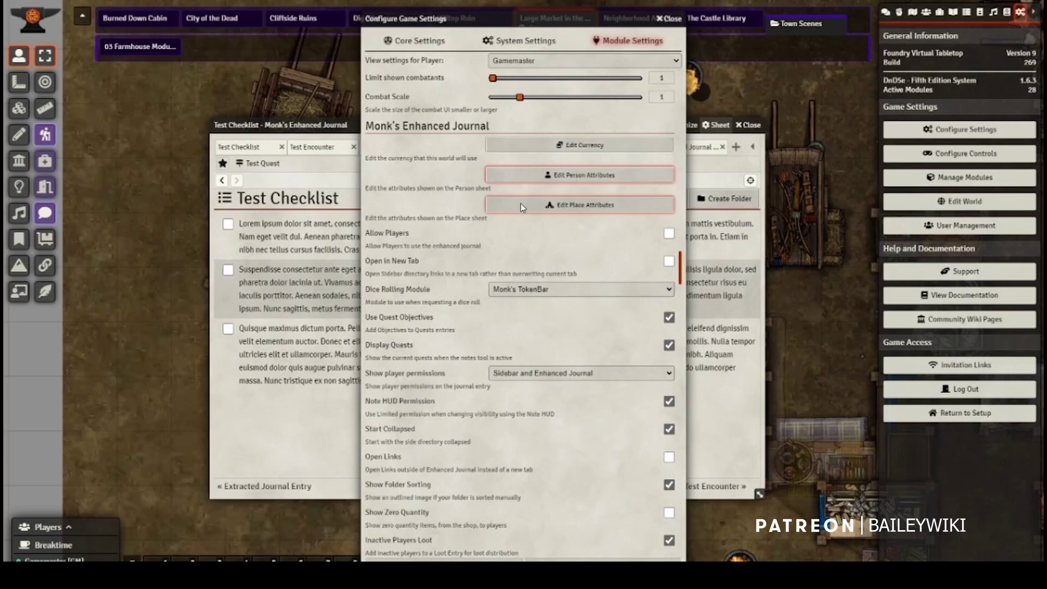
{"action": "left_click", "coordinate": [516, 176]}
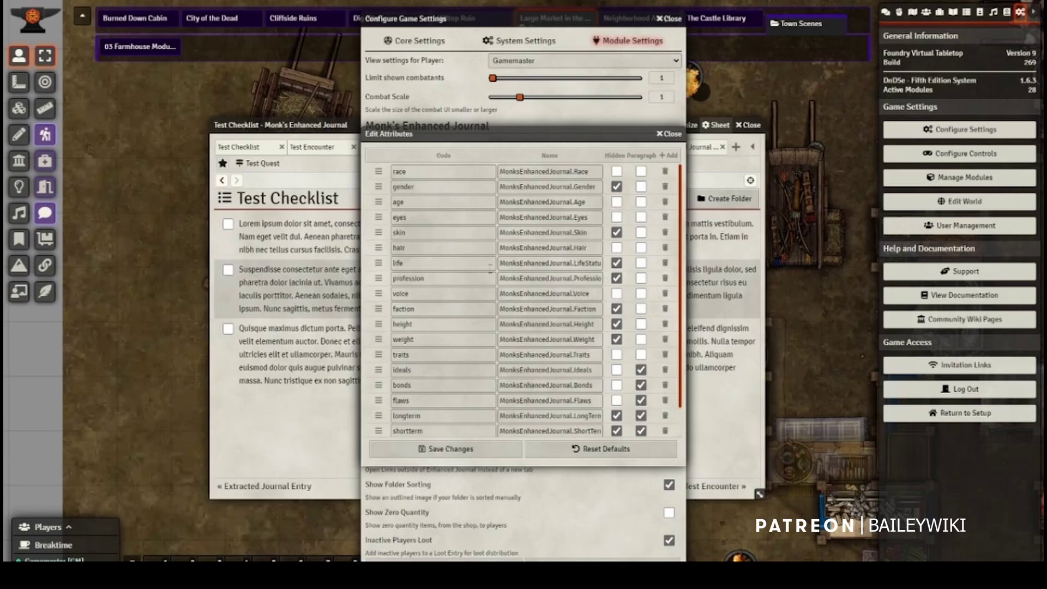
{"action": "left_click_drag", "start_coordinate": [378, 171], "coordinate": [379, 190]}
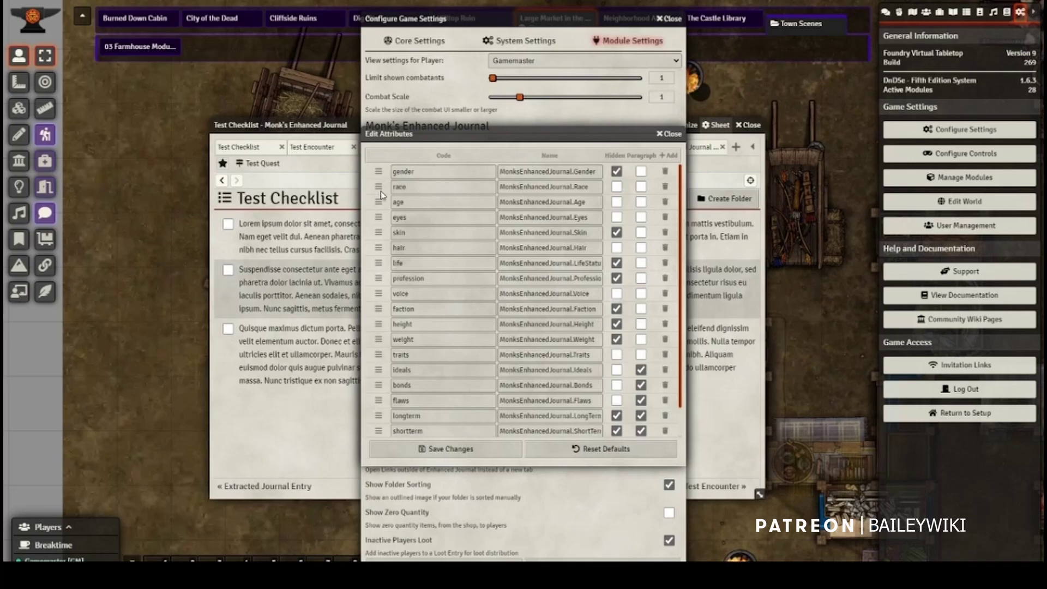
{"action": "left_click", "coordinate": [676, 139]}
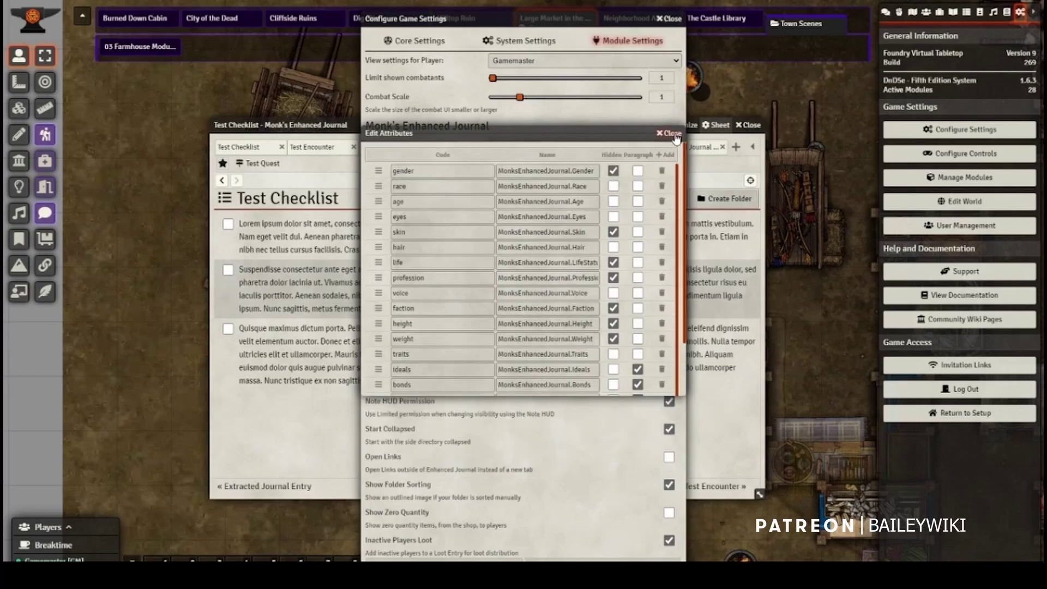
- Minimize the settings window and examine the Details fields of the Test Person entry, such as Race and Ideals
{"action": "left_click", "coordinate": [619, 18]}
{"action": "double_click", "coordinate": [619, 18]}
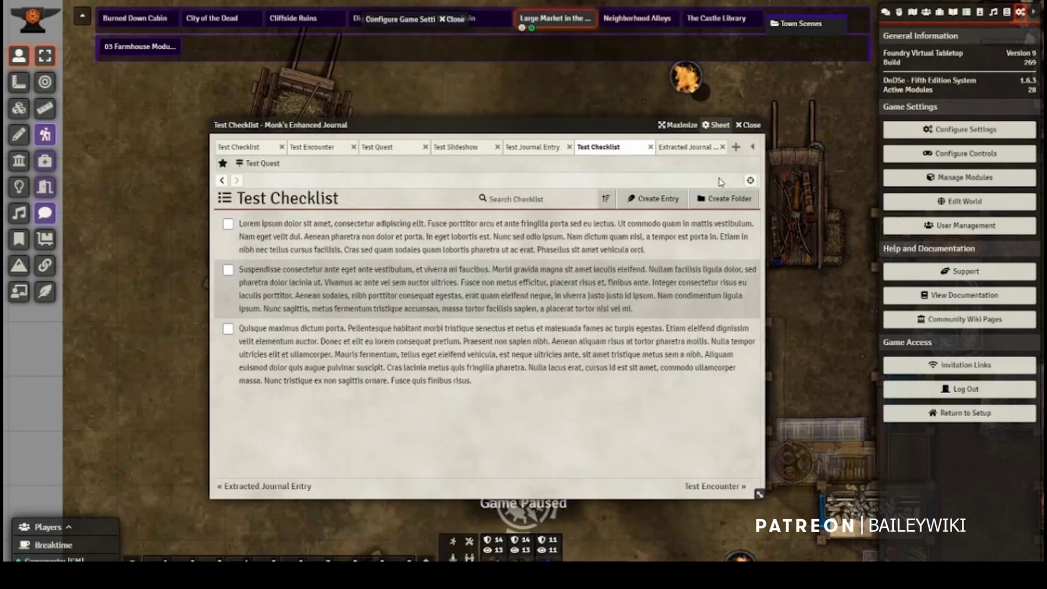
{"action": "left_click", "coordinate": [952, 11]}
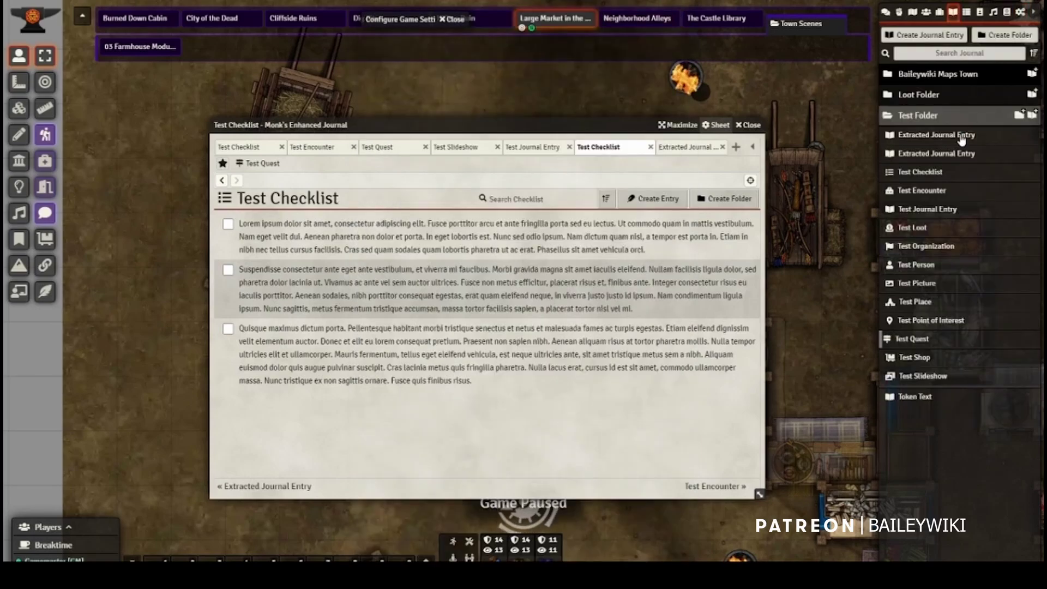
{"action": "left_click", "coordinate": [922, 265]}
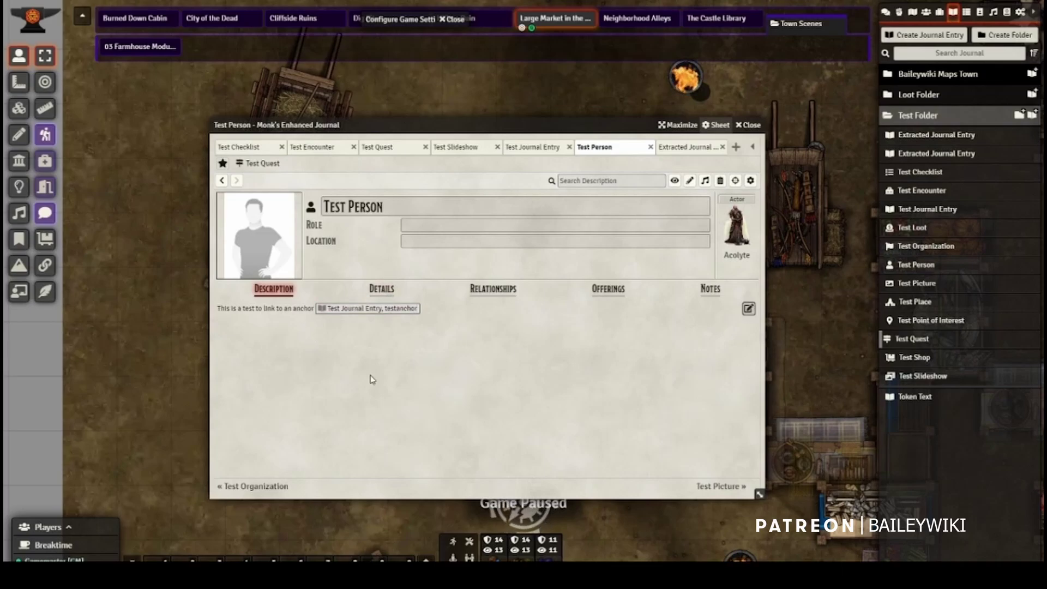
{"action": "left_click", "coordinate": [387, 295]}
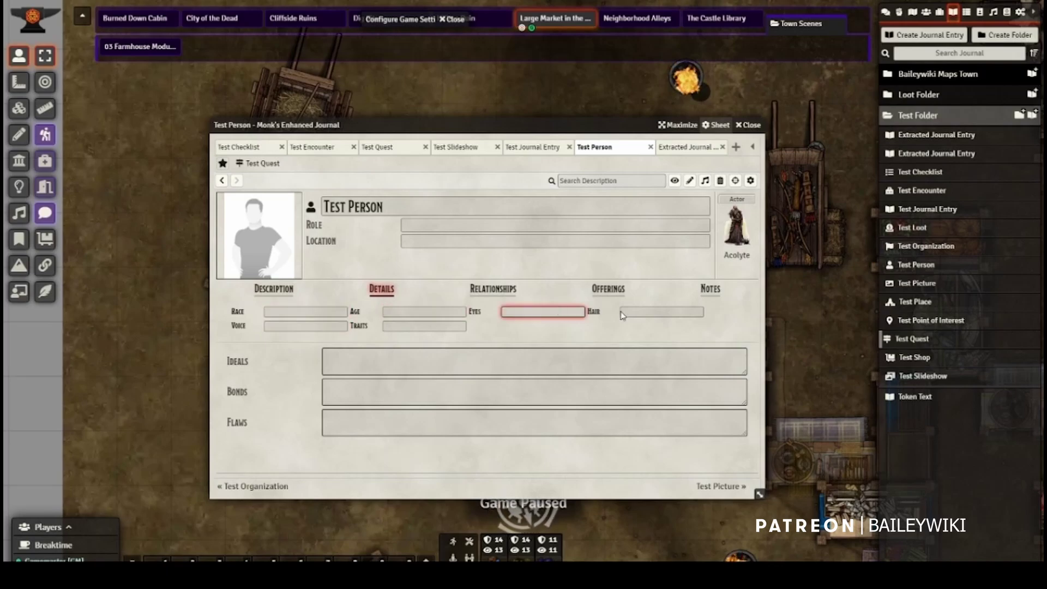
{"action": "left_click", "coordinate": [288, 312]}
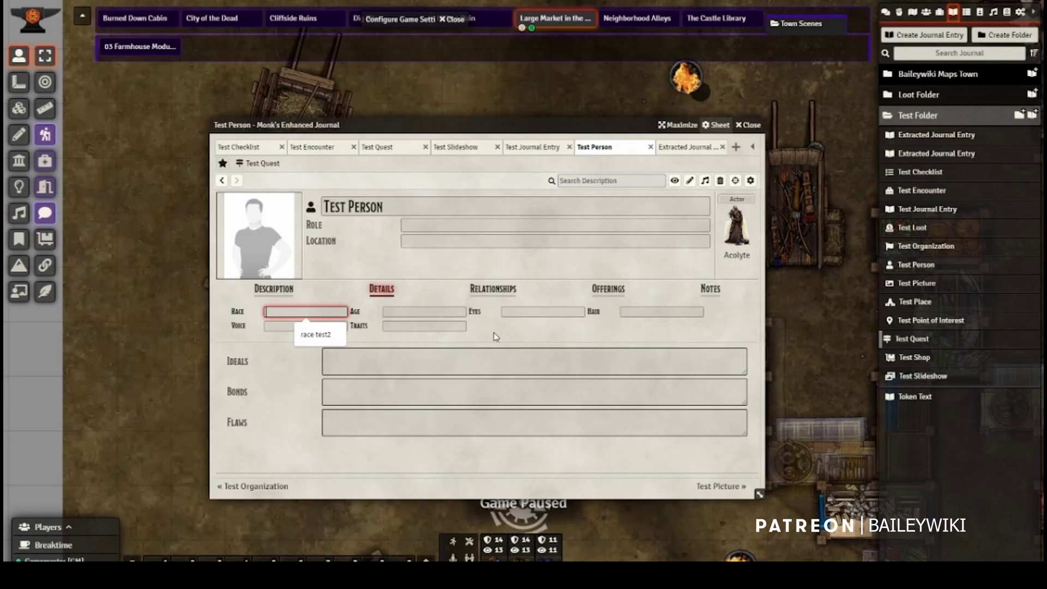
{"action": "left_click", "coordinate": [479, 364]}
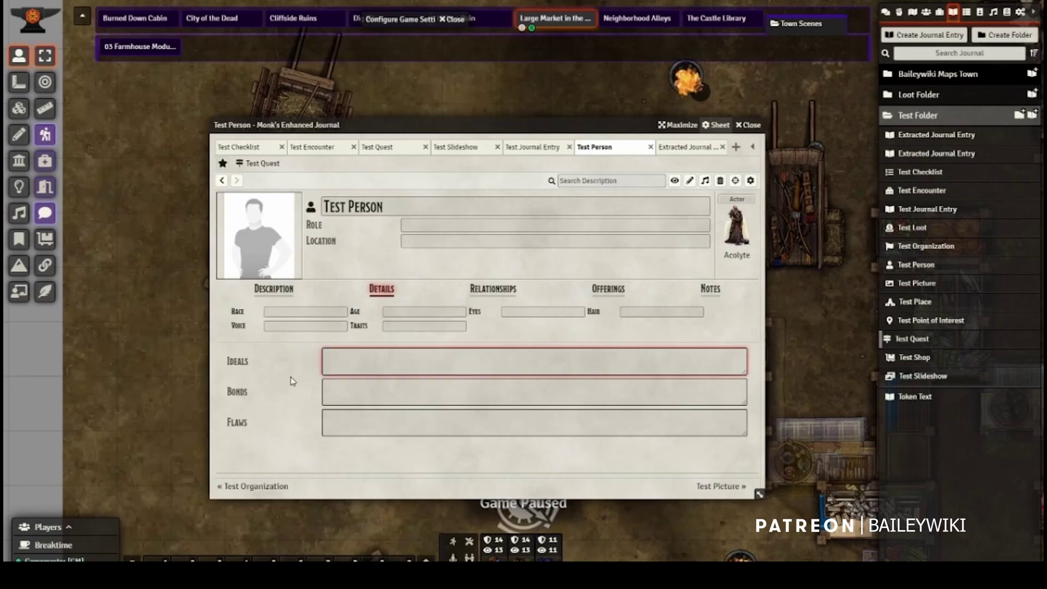
- With the journal window minimized, bring the module settings back to the Monk's Enhanced Journal options
{"action": "key", "text": "Escape"}
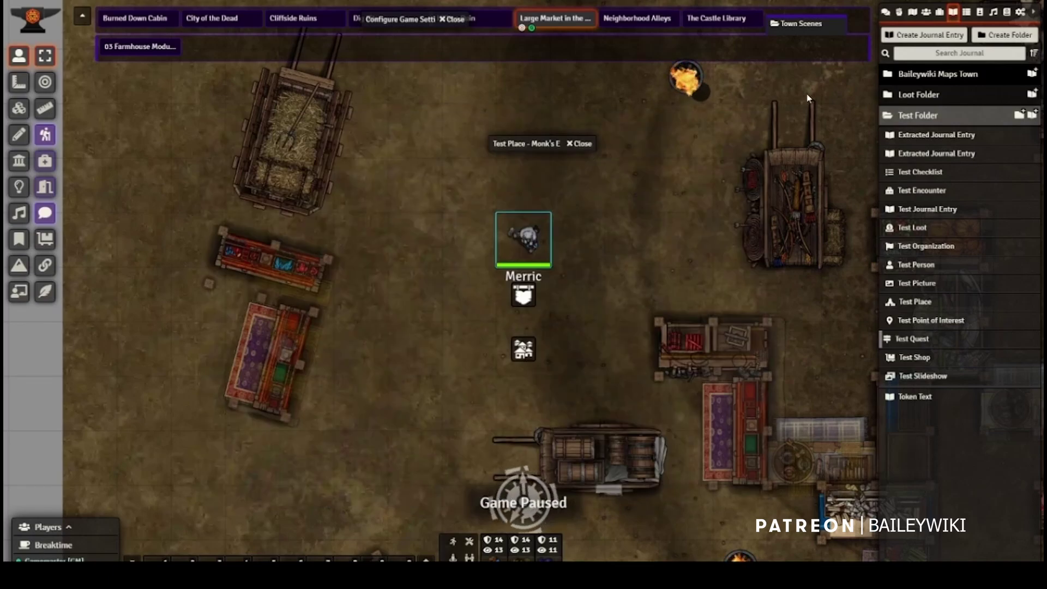
{"action": "left_click", "coordinate": [1020, 12]}
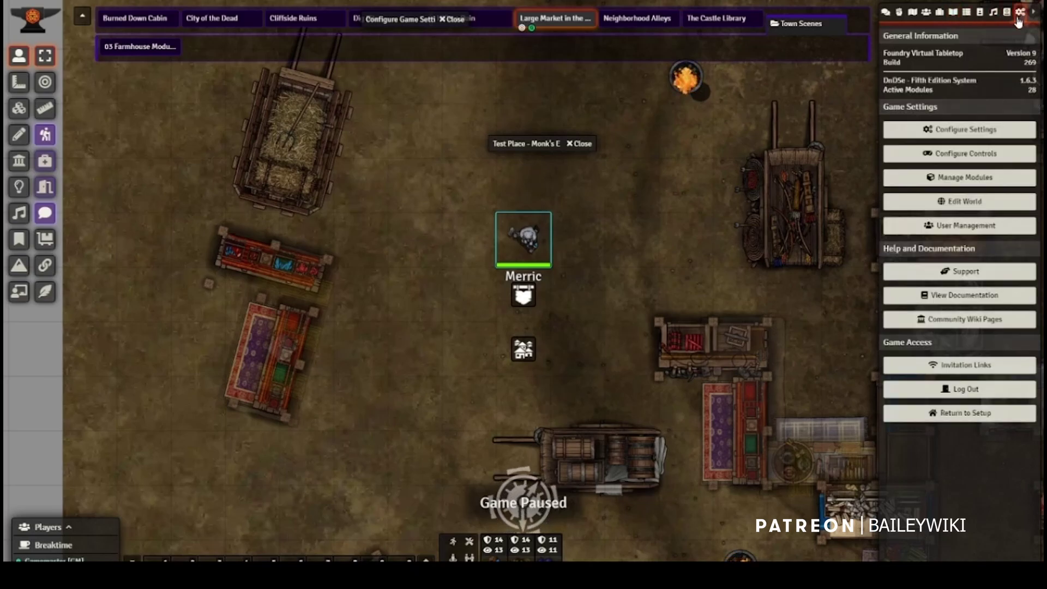
{"action": "left_click", "coordinate": [928, 131]}
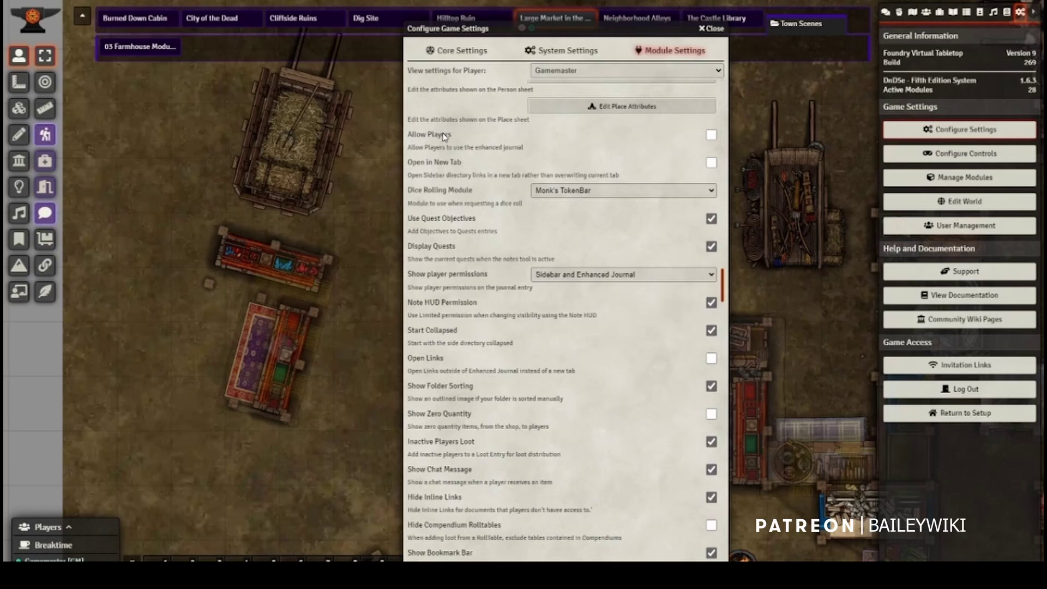
- Minimize the settings, restore the journal window clear of the directory to view Test Quest's objectives, and restore the settings
{"action": "left_click", "coordinate": [954, 12]}
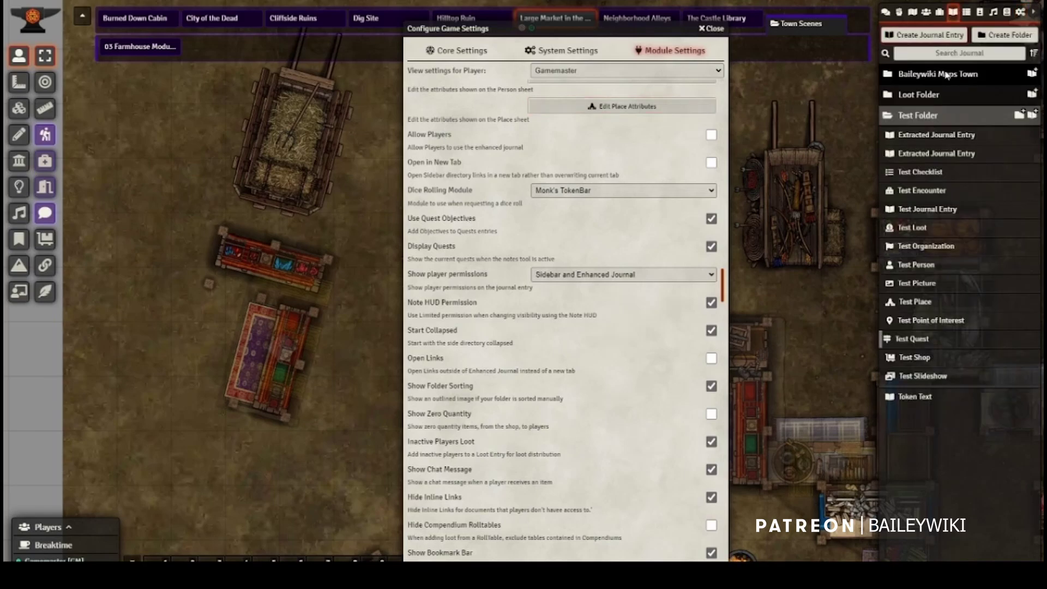
{"action": "double_click", "coordinate": [579, 32]}
{"action": "double_click", "coordinate": [524, 210]}
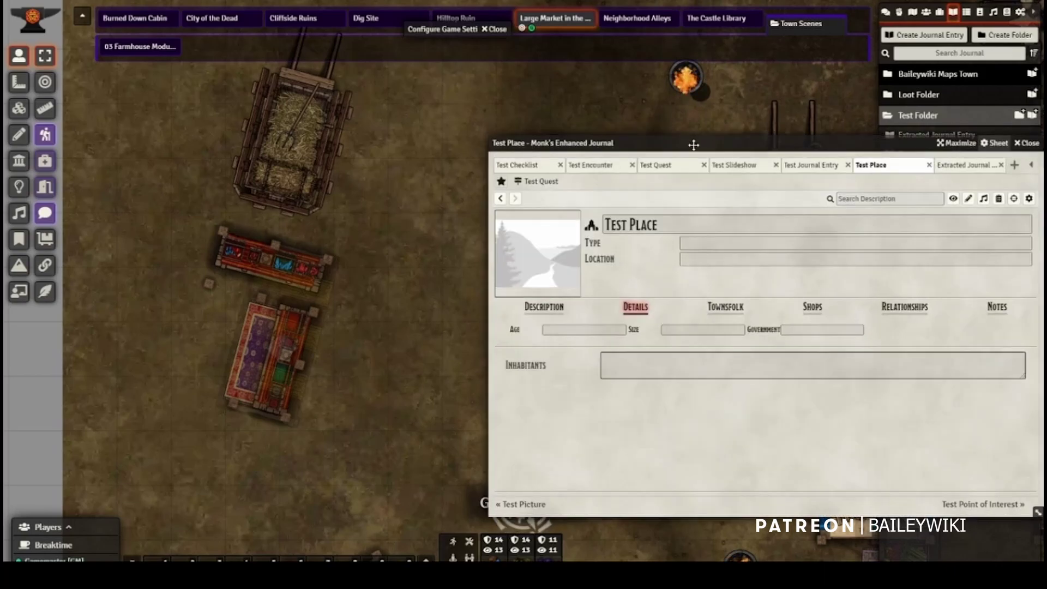
{"action": "left_click_drag", "start_coordinate": [684, 141], "coordinate": [374, 133]}
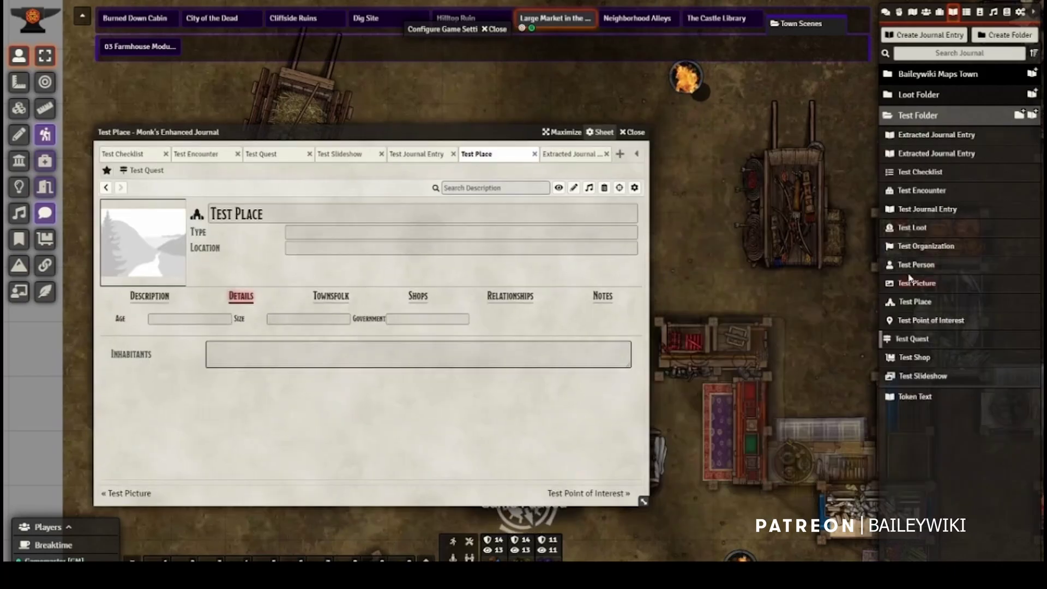
{"action": "left_click", "coordinate": [908, 341]}
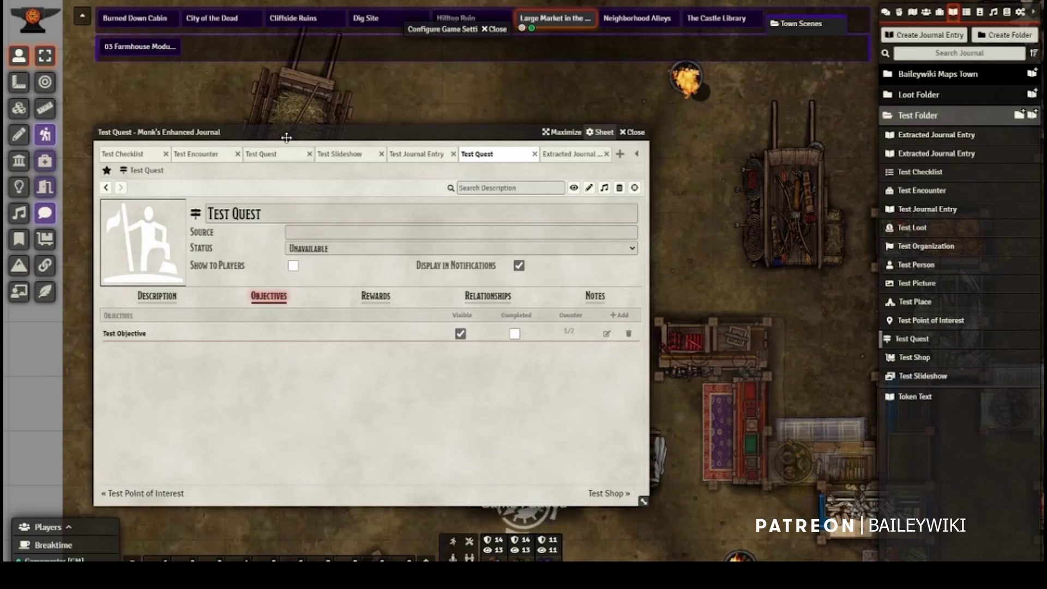
{"action": "double_click", "coordinate": [452, 30]}
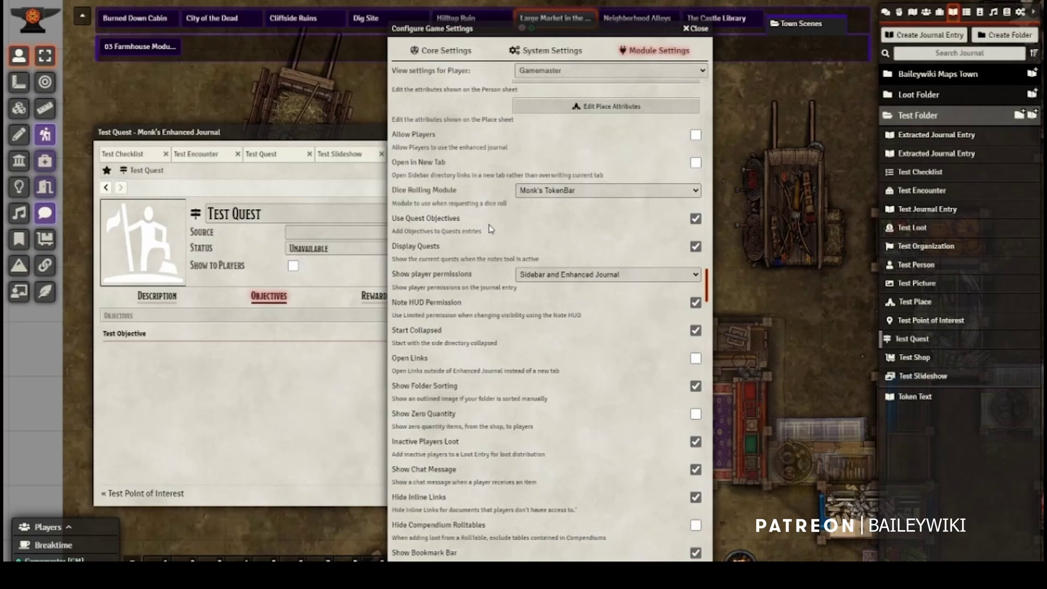
- Activate the notes tool to show the Quests display, reposition it slightly, and minimize the settings window
{"action": "left_click", "coordinate": [15, 243]}
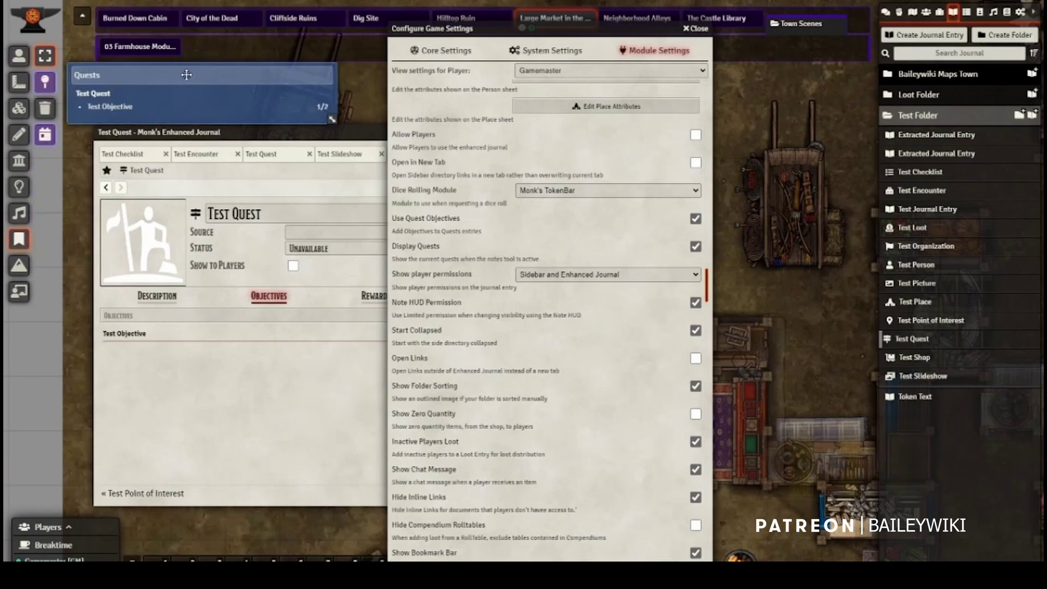
{"action": "left_click_drag", "start_coordinate": [187, 75], "coordinate": [187, 79]}
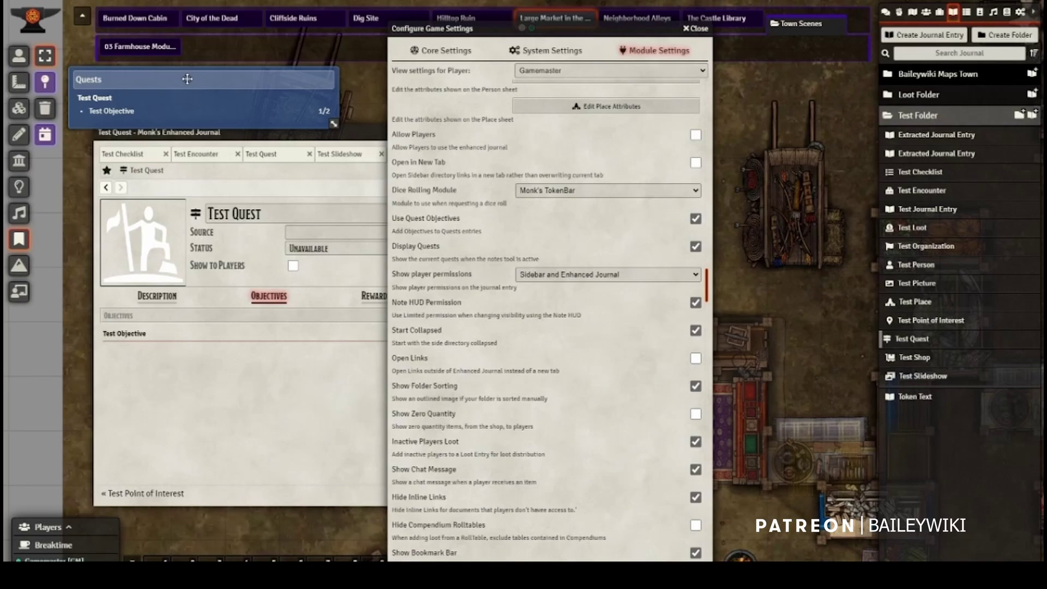
{"action": "double_click", "coordinate": [664, 33]}
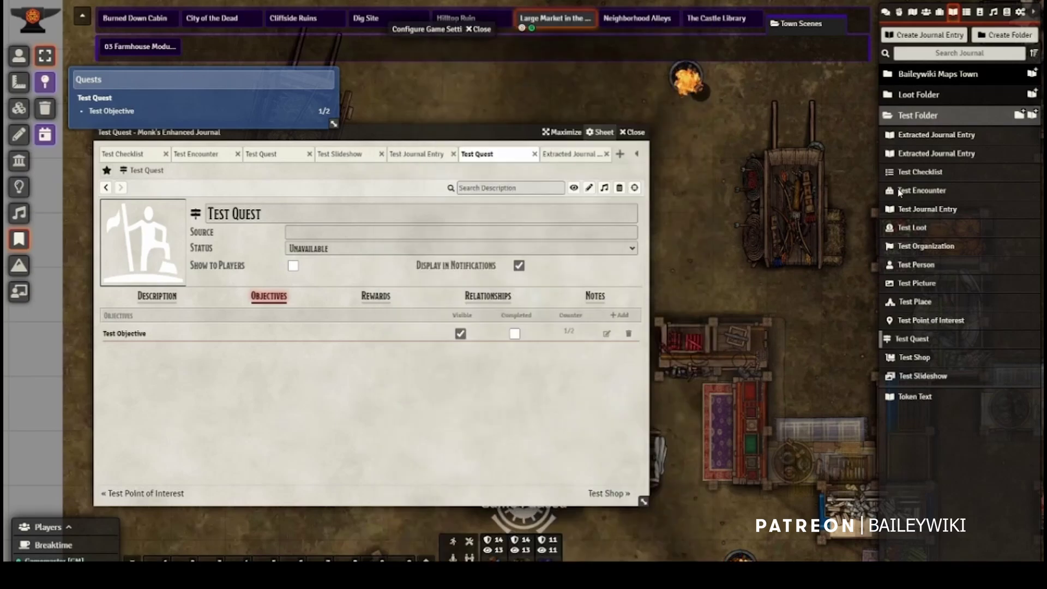
- Configure Test Organization's permissions so that All Players have Observer access, and save the changes
{"action": "right_click", "coordinate": [930, 249]}
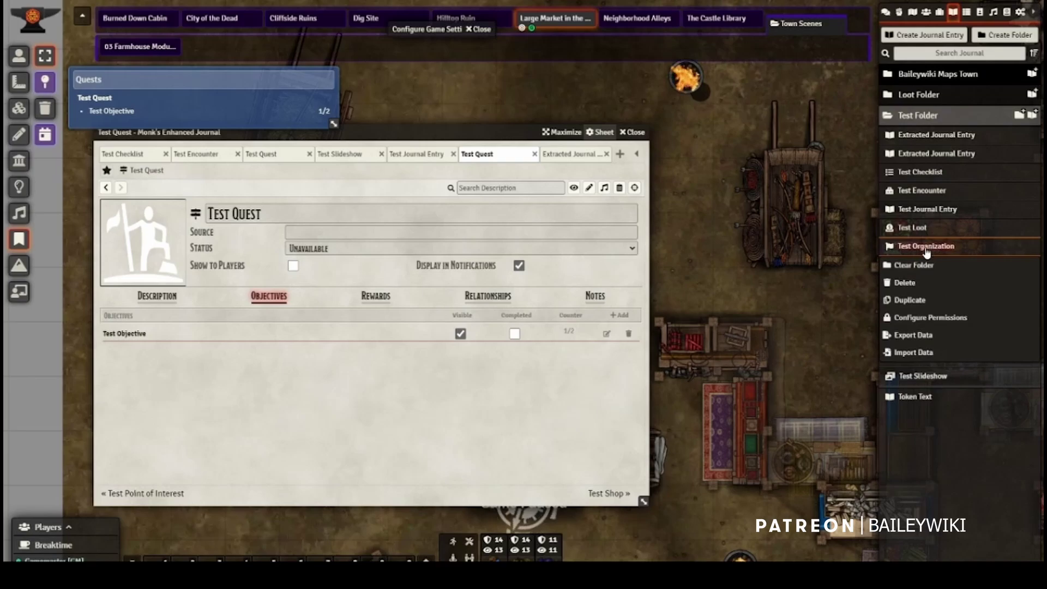
{"action": "left_click", "coordinate": [925, 318]}
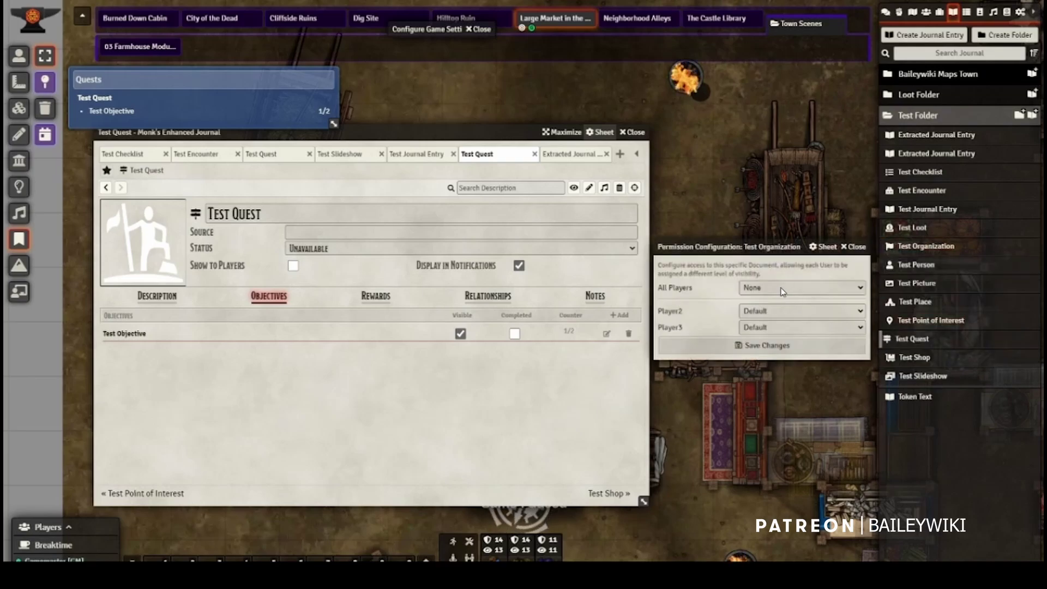
{"action": "left_click", "coordinate": [779, 289]}
{"action": "left_click", "coordinate": [767, 319]}
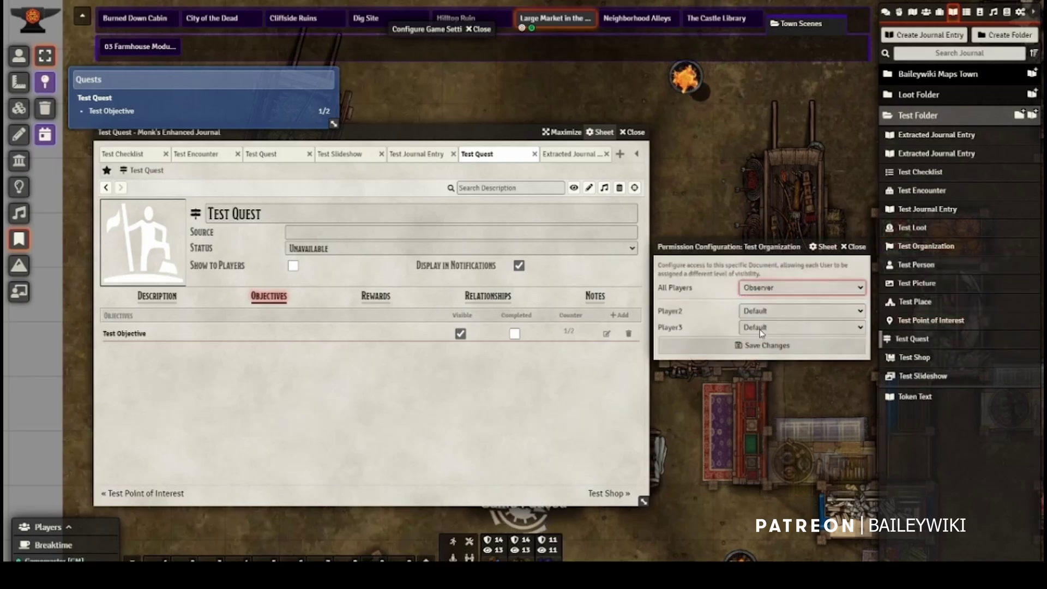
{"action": "left_click", "coordinate": [756, 349]}
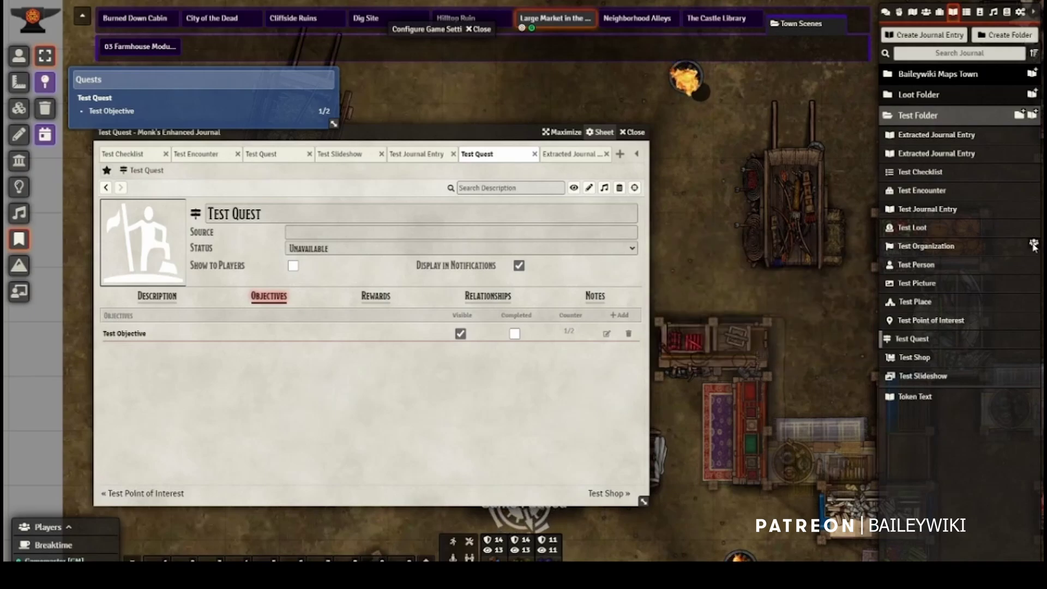
{"action": "mouse_move", "coordinate": [1034, 247]}
- Set Player2's permission on Test Loot to Observer and save the changes
{"action": "right_click", "coordinate": [912, 228]}
{"action": "left_click", "coordinate": [927, 303]}
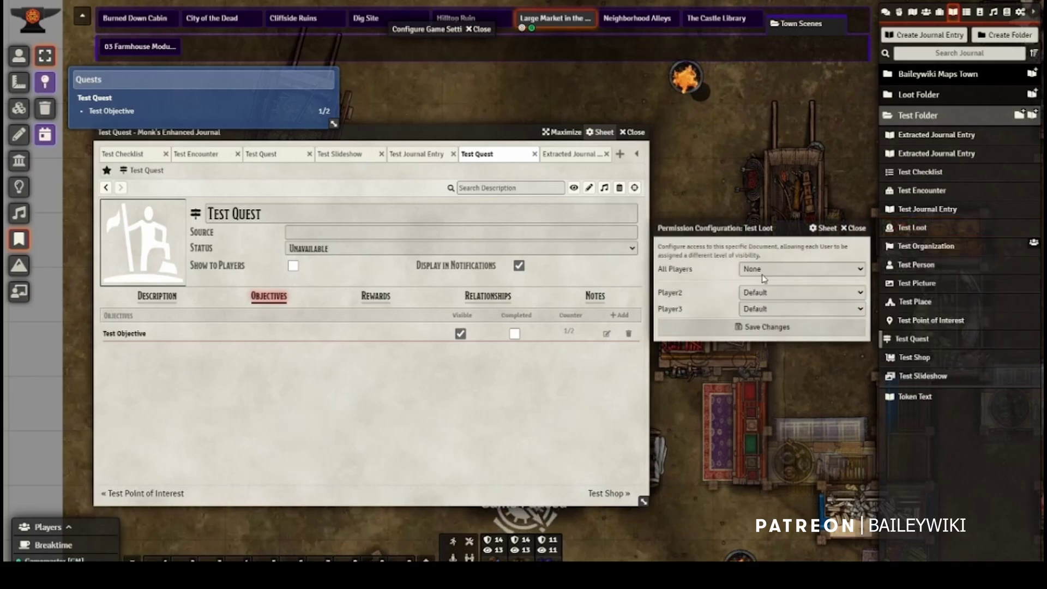
{"action": "left_click", "coordinate": [846, 296]}
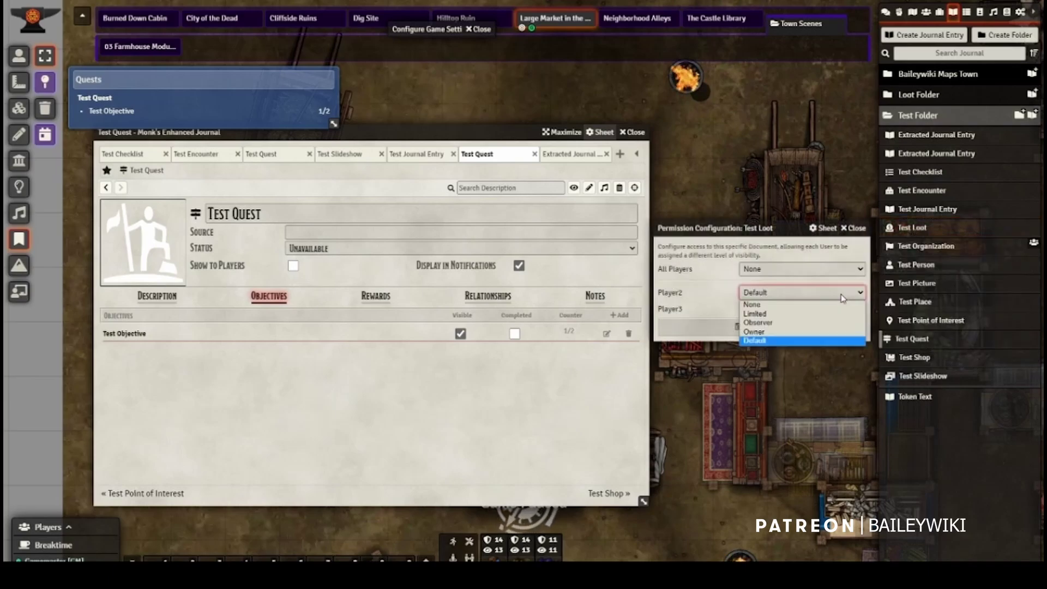
{"action": "left_click", "coordinate": [770, 332]}
{"action": "left_click", "coordinate": [755, 333]}
{"action": "mouse_move", "coordinate": [1034, 228]}
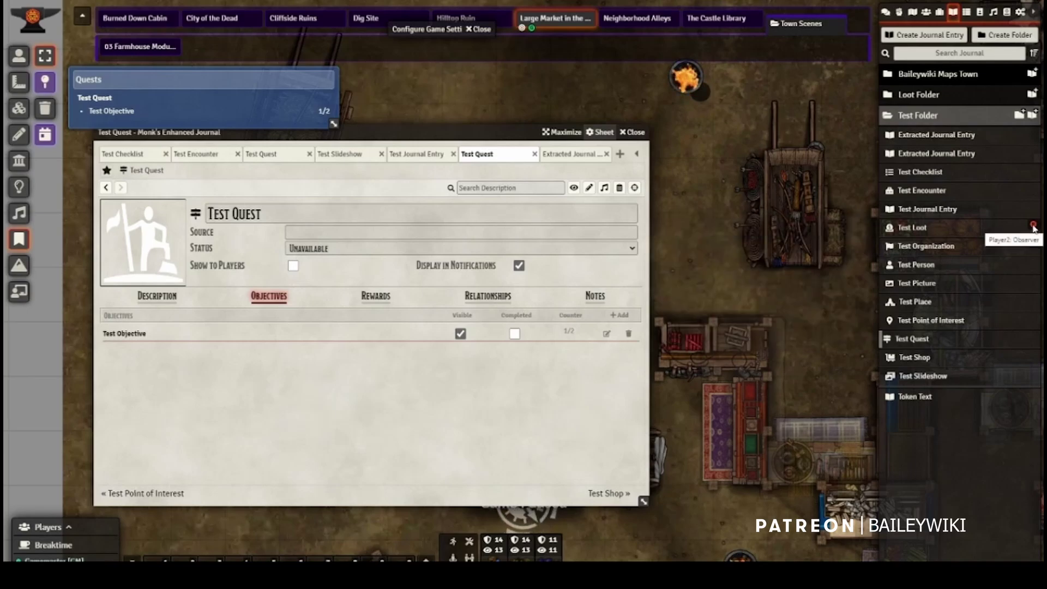
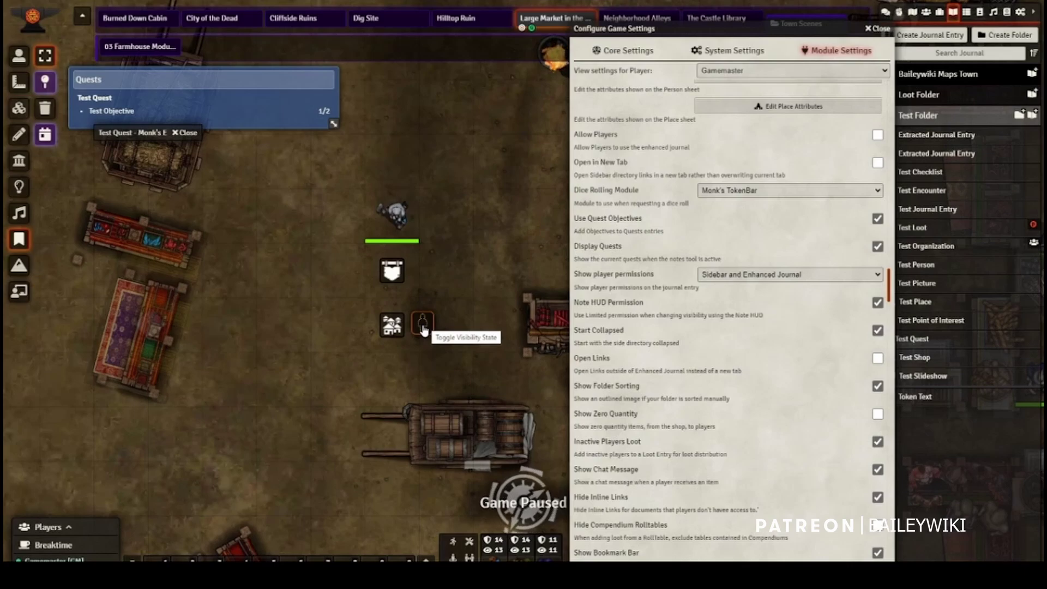
- Toggle the visibility state of the Test Place note on the map
{"action": "left_click", "coordinate": [422, 325]}
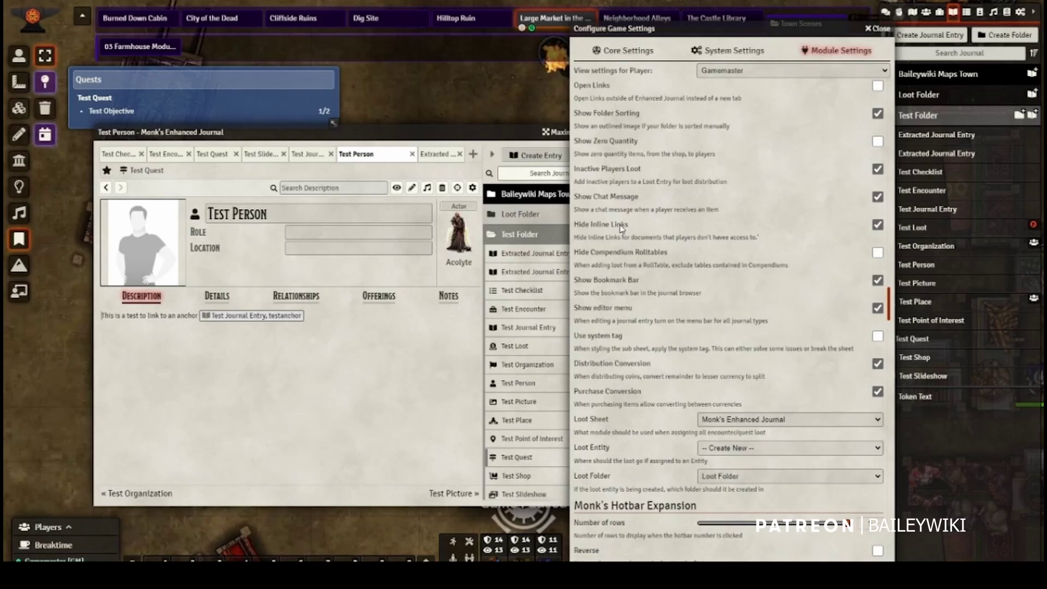
- Inspect the available Loot Sheet options in the Monk's Enhanced Journal settings, keeping Monk's Enhanced Journal selected
{"action": "left_click", "coordinate": [247, 330]}
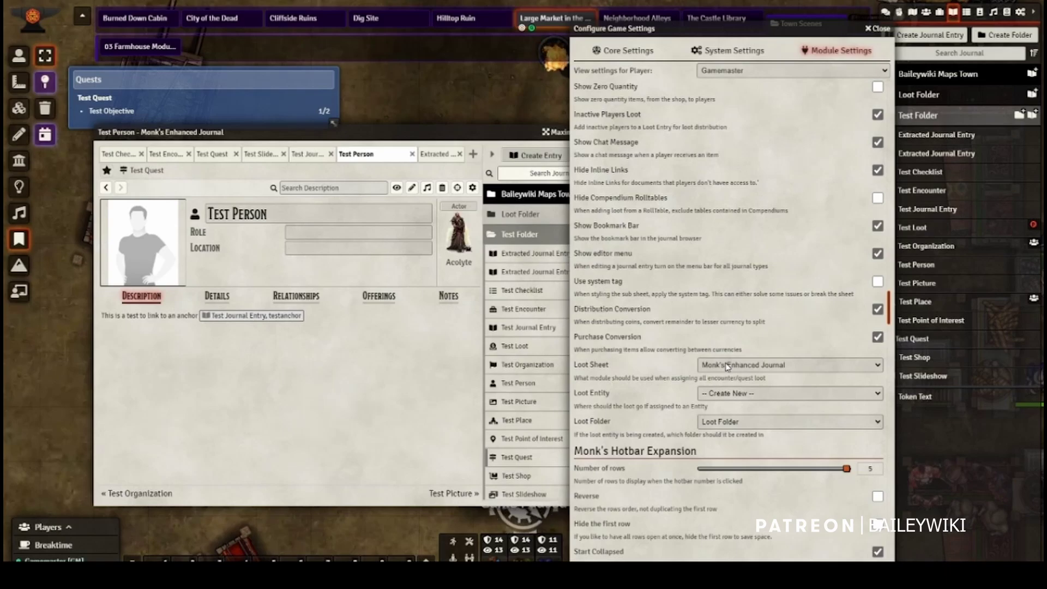
{"action": "left_click", "coordinate": [742, 369]}
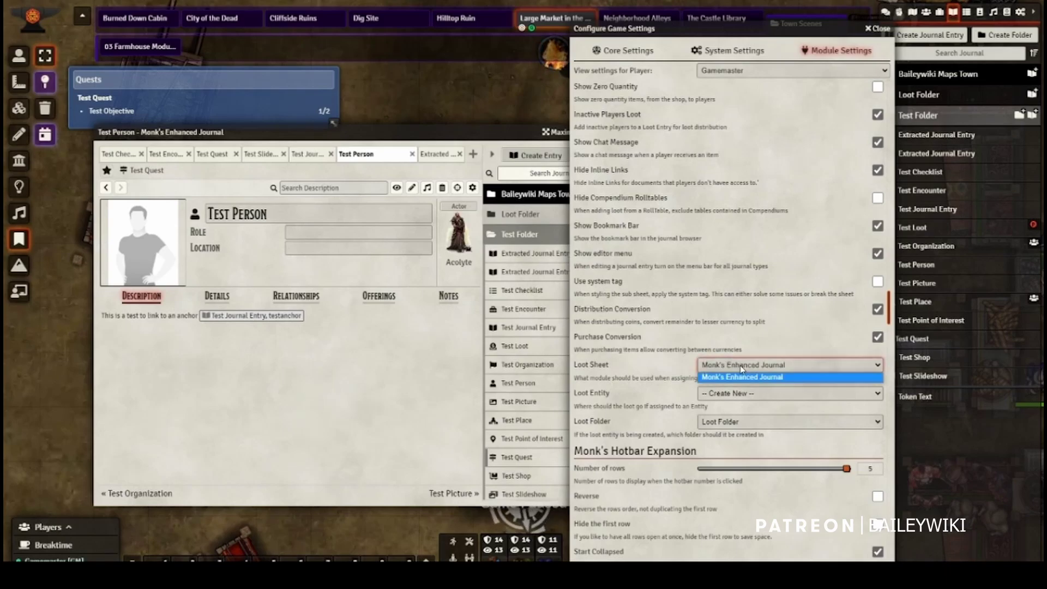
{"action": "left_click", "coordinate": [742, 369]}
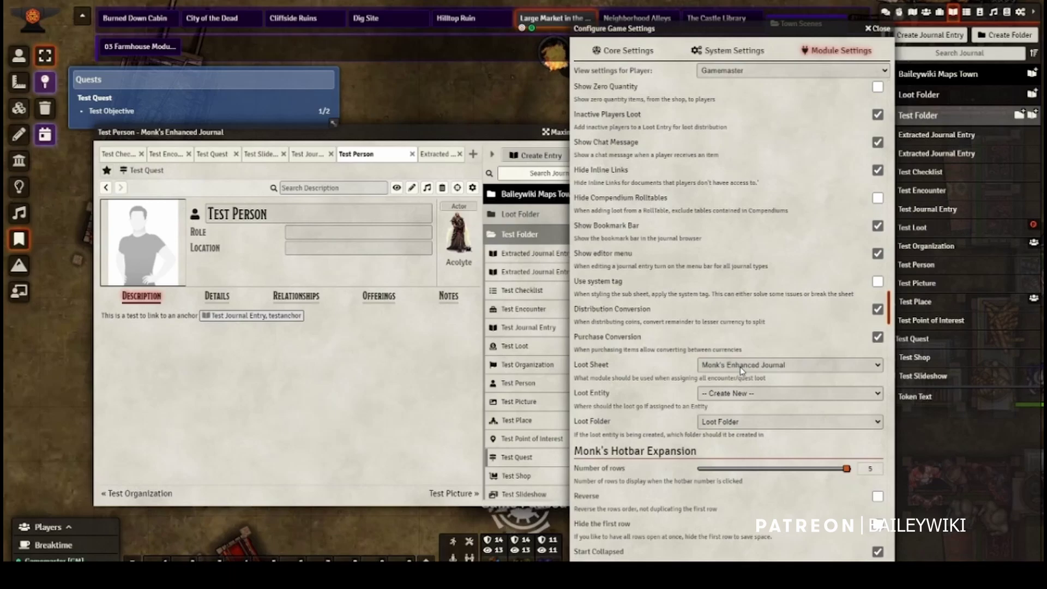
{"action": "left_click", "coordinate": [741, 365]}
{"action": "key", "text": "alt+Tab"}
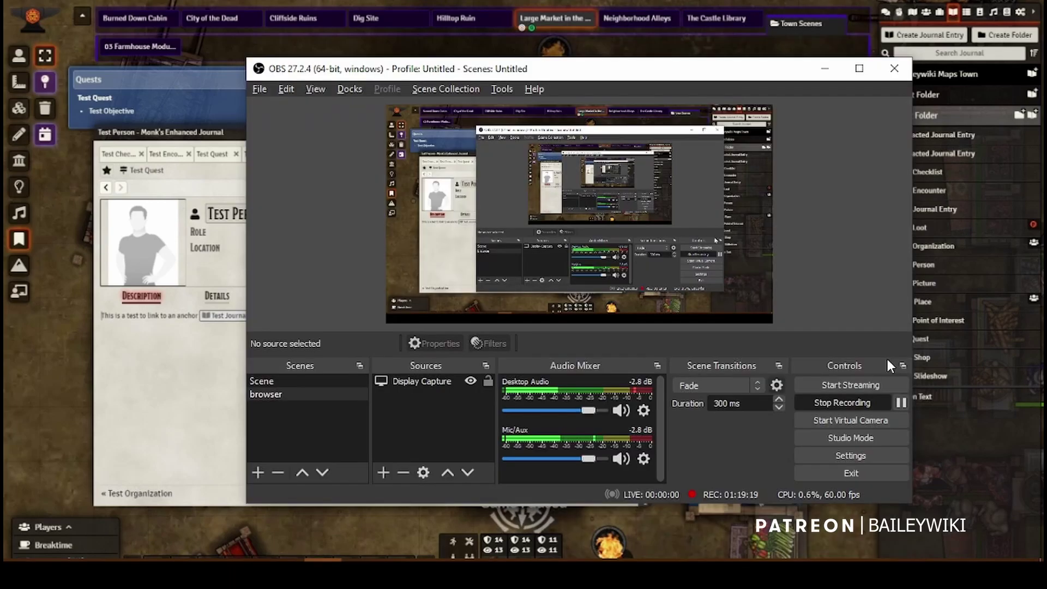
{"action": "key", "text": "alt+Tab"}
- View Test Checklist, open Test Encounter's description and monsters list, and reposition the journal window over the map
{"action": "left_click", "coordinate": [499, 295]}
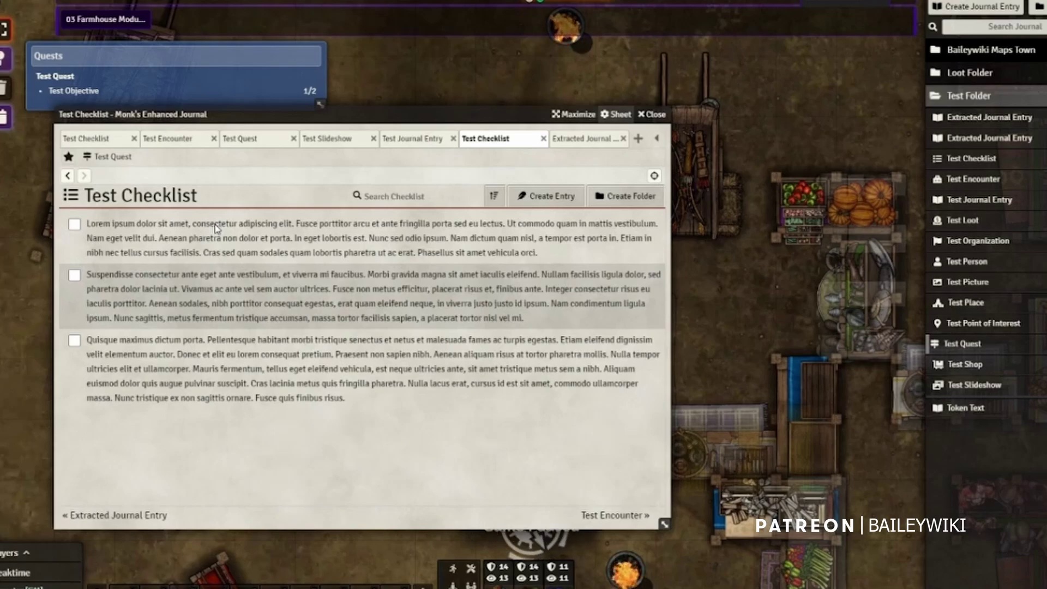
{"action": "left_click", "coordinate": [975, 180]}
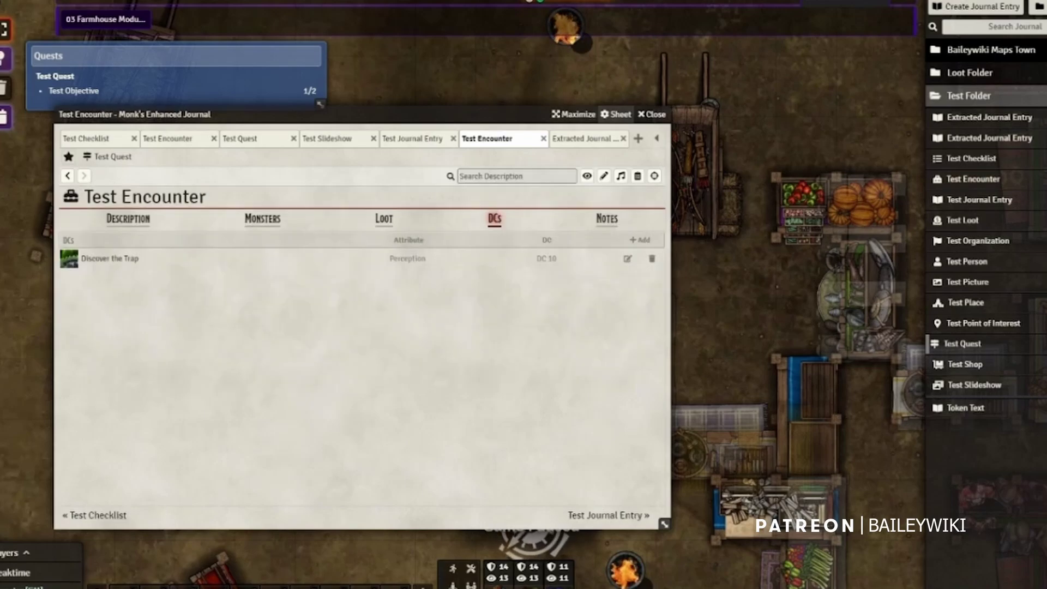
{"action": "left_click", "coordinate": [129, 220]}
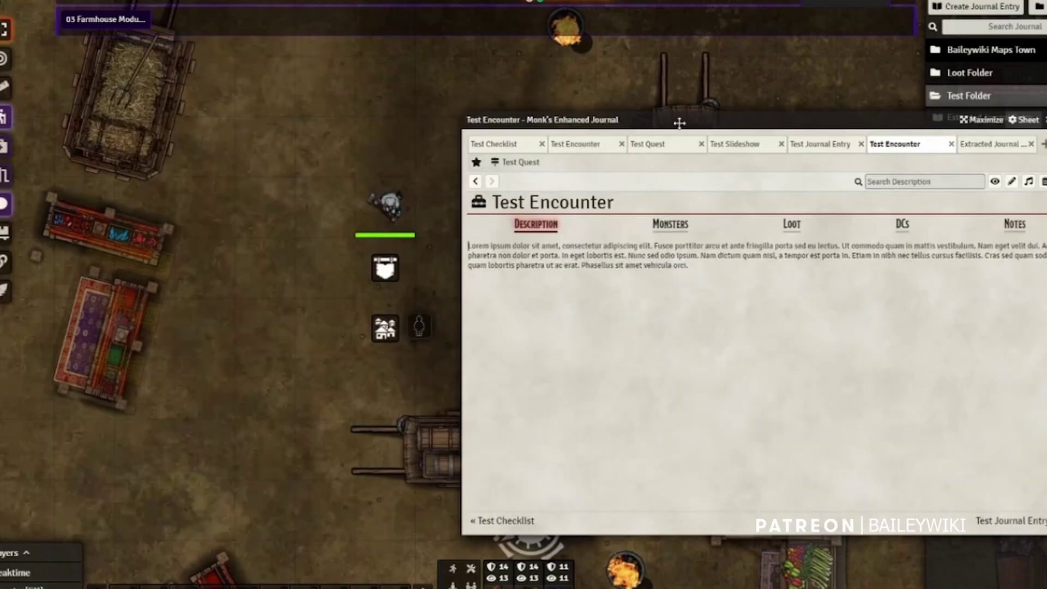
{"action": "left_click_drag", "start_coordinate": [679, 124], "coordinate": [572, 117]}
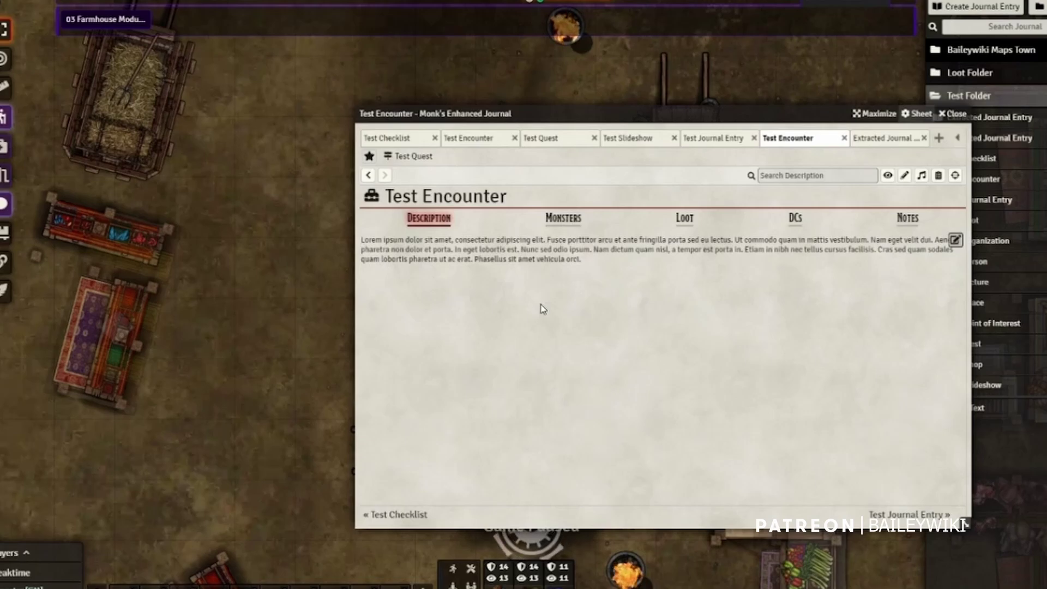
{"action": "left_click", "coordinate": [572, 221]}
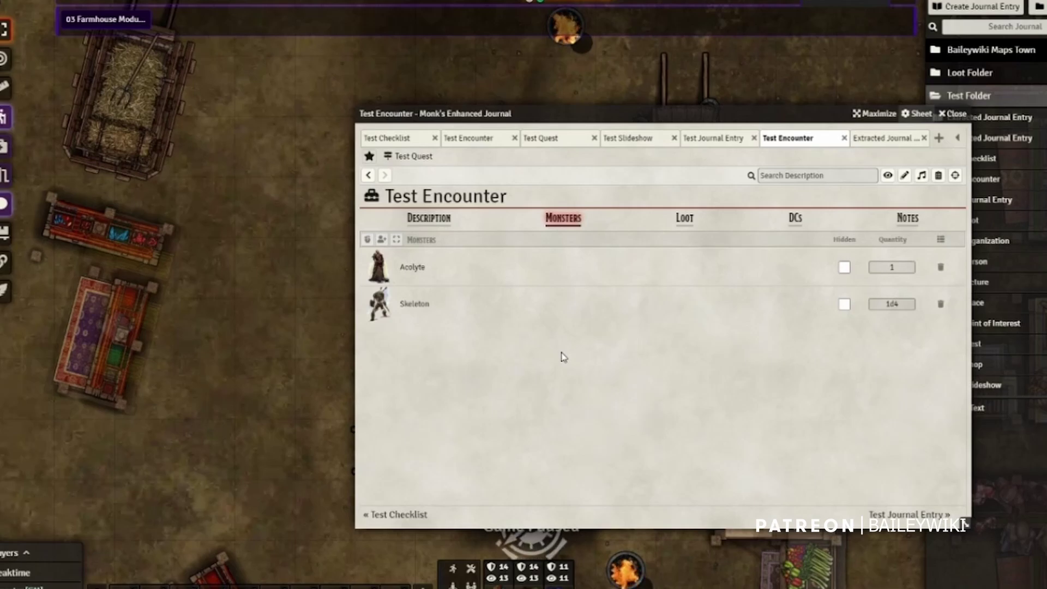
{"action": "left_click_drag", "start_coordinate": [603, 107], "coordinate": [550, 107]}
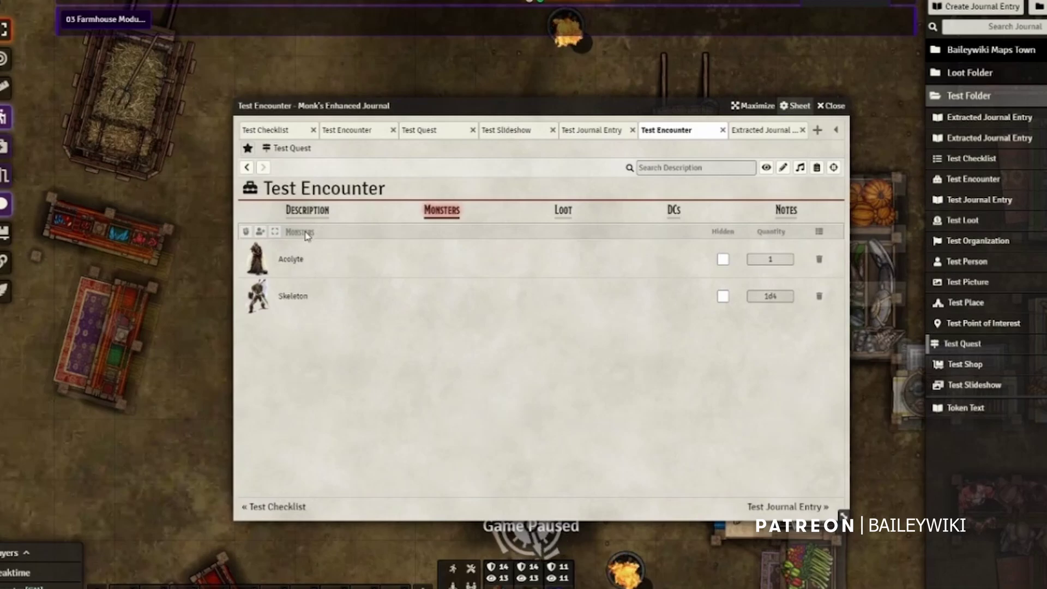
- Mark the Acolyte as hidden in Test Encounter and place a Skeleton token from the monsters list on the map
{"action": "left_click", "coordinate": [723, 260]}
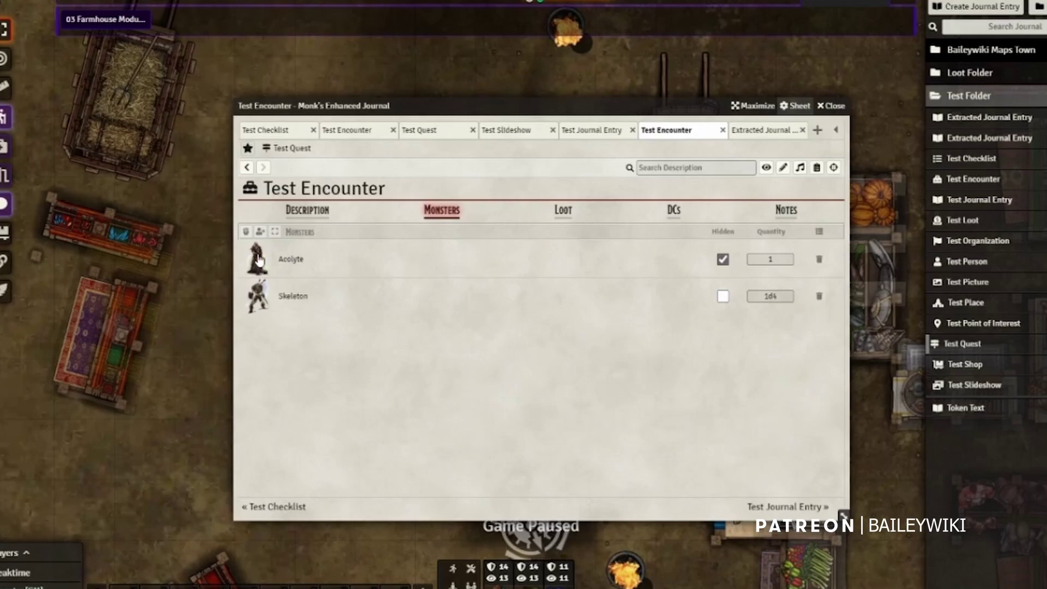
{"action": "mouse_move", "coordinate": [259, 261]}
{"action": "left_mouse_down"}
{"action": "mouse_move", "coordinate": [265, 298]}
{"action": "mouse_move", "coordinate": [184, 443]}
{"action": "left_mouse_up"}
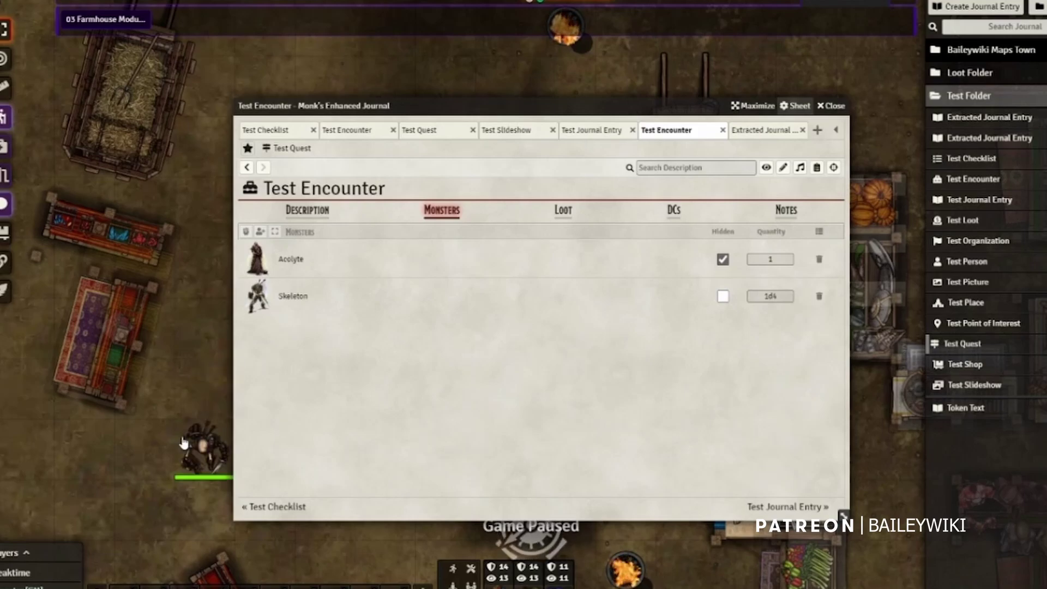
- Move the journal window aside and start Test Encounter, spawning its monsters on the open ground beside the hay cart
{"action": "left_click_drag", "start_coordinate": [450, 106], "coordinate": [709, 97]}
{"action": "left_click", "coordinate": [507, 224]}
{"action": "left_click", "coordinate": [284, 236]}
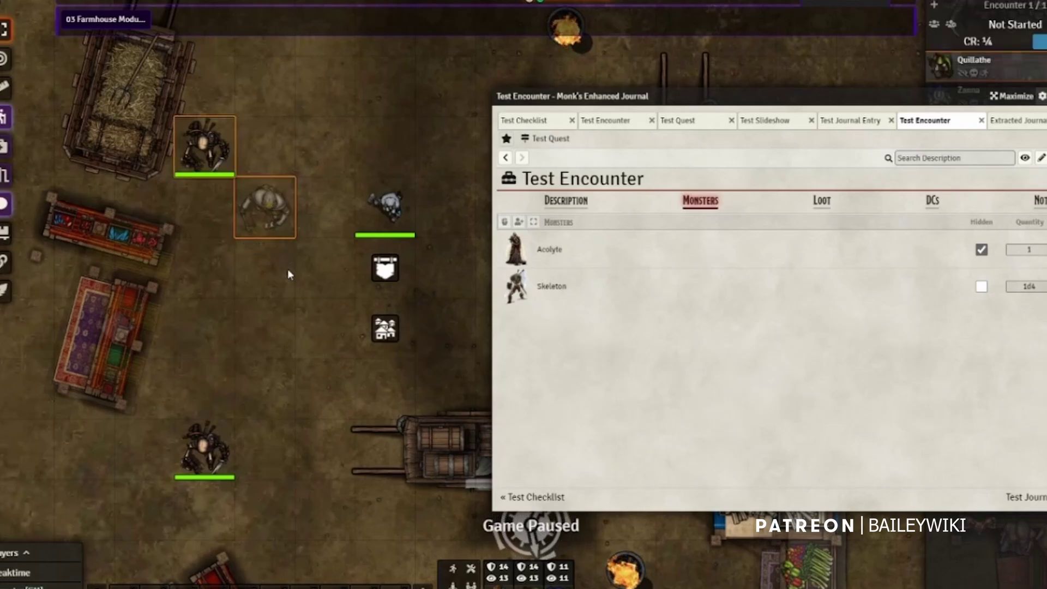
- Clear the token selection and select the spawned Test Encounter monsters again from the monsters list
{"action": "left_click", "coordinate": [293, 294]}
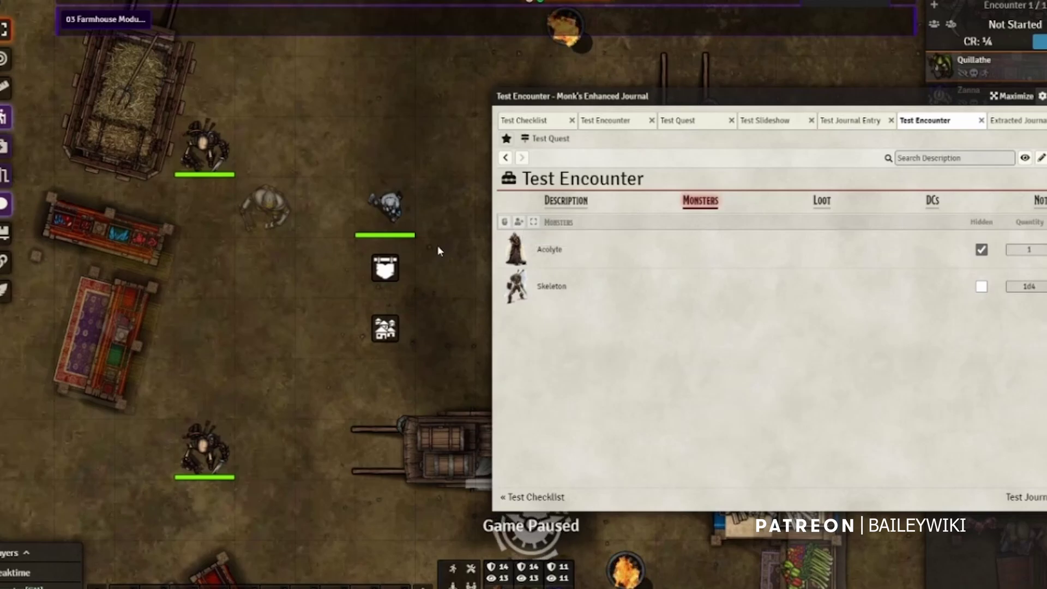
{"action": "left_click", "coordinate": [534, 224]}
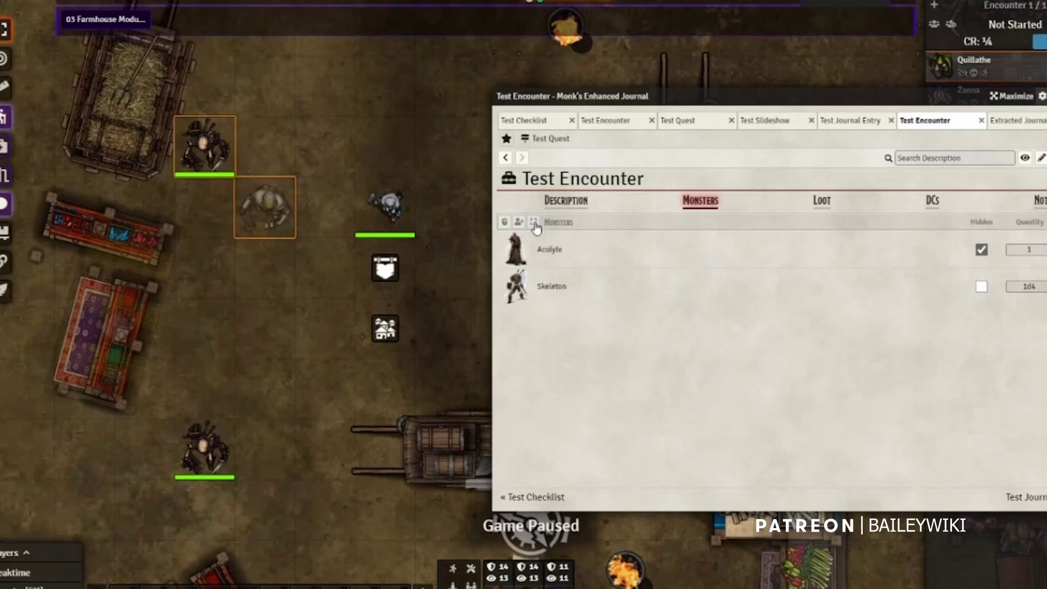
{"action": "left_click", "coordinate": [265, 289]}
{"action": "left_click", "coordinate": [534, 224]}
- Move the journal clear of the combat tracker, locate the combatants on the map, then minimize the journal and select the Acolyte token
{"action": "left_click_drag", "start_coordinate": [732, 90], "coordinate": [551, 201]}
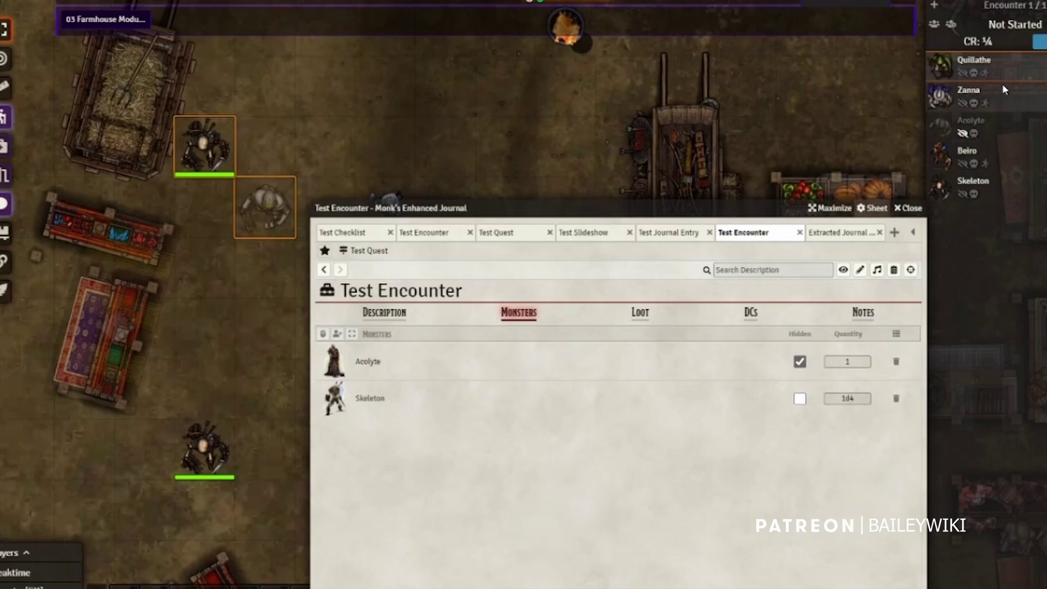
{"action": "left_click", "coordinate": [1001, 180]}
{"action": "left_click", "coordinate": [1006, 181]}
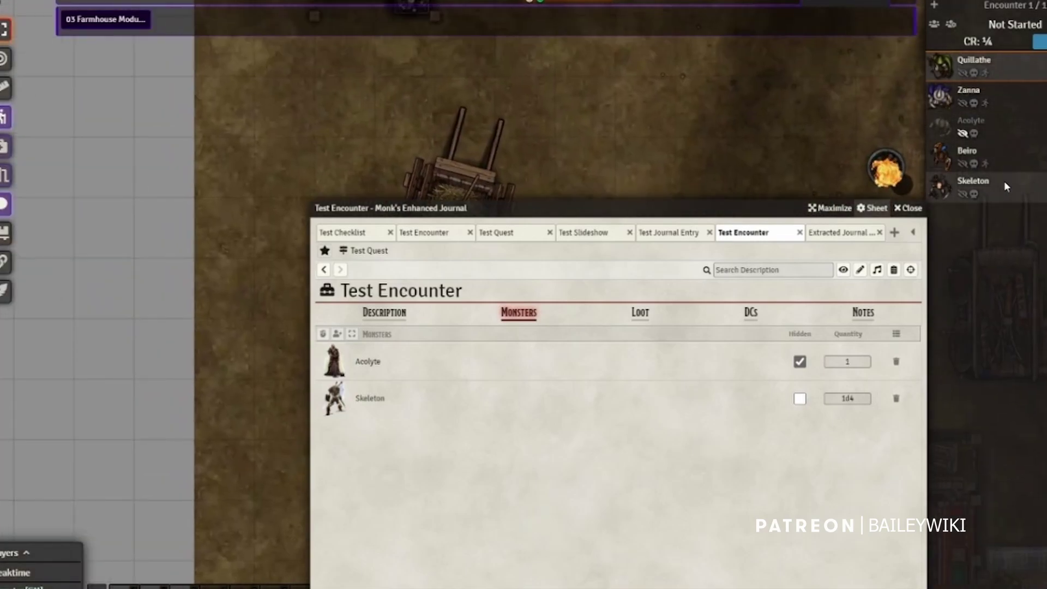
{"action": "left_click_drag", "start_coordinate": [765, 211], "coordinate": [765, 210]}
{"action": "double_click", "coordinate": [765, 210]}
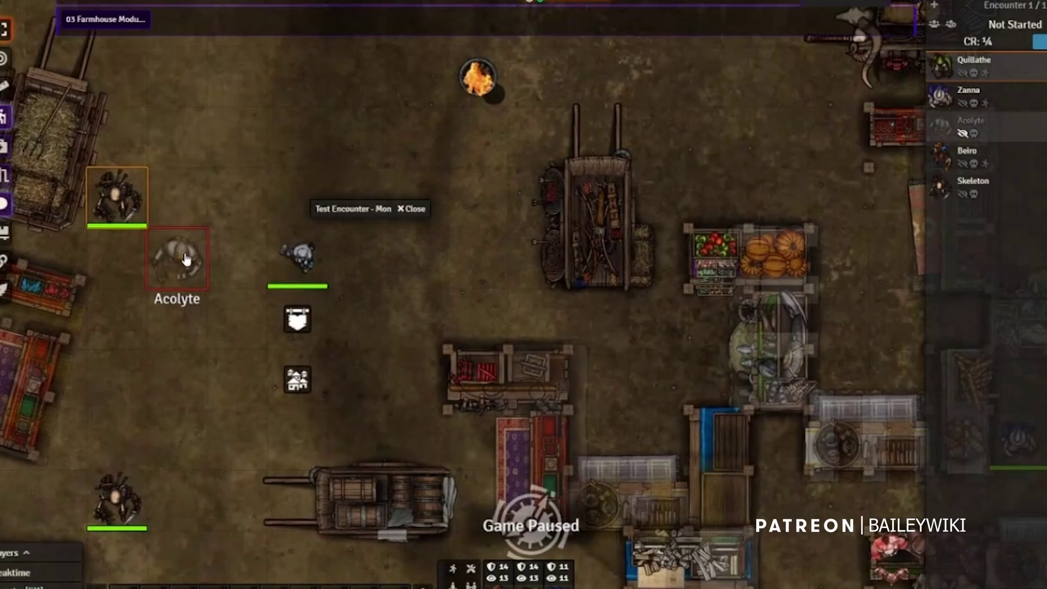
{"action": "left_click", "coordinate": [186, 261]}
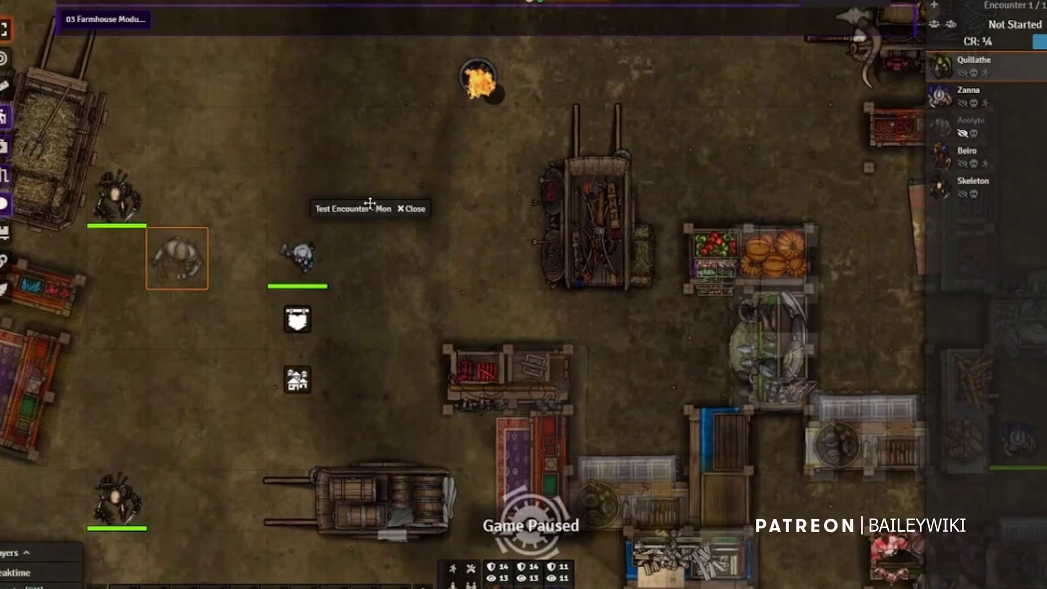
- Restore the journal and place a Test Encounter note with the Sword icon on the map above the Acolyte token
{"action": "double_click", "coordinate": [354, 208]}
{"action": "left_click_drag", "start_coordinate": [437, 155], "coordinate": [237, 123]}
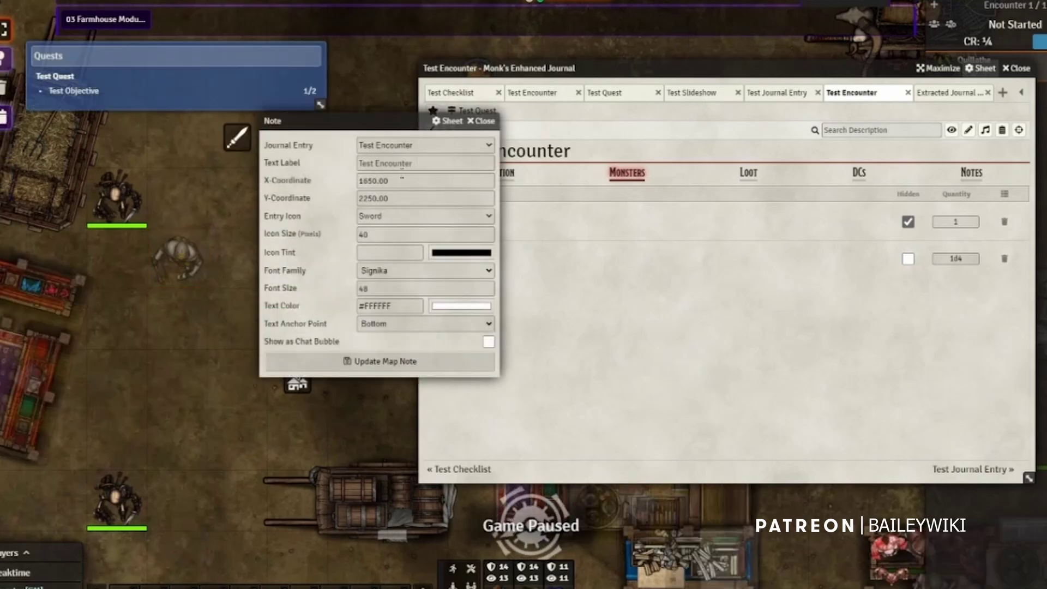
{"action": "left_click", "coordinate": [402, 361]}
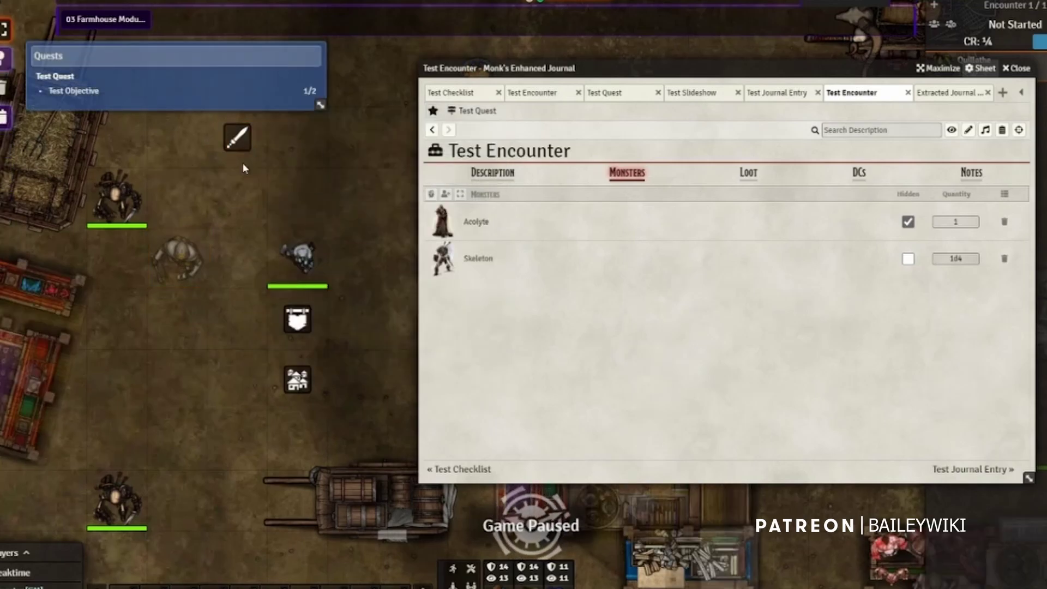
- Open the Test Encounter note's controls on the map and select the encounter's monster tokens through them
{"action": "right_click", "coordinate": [243, 142]}
{"action": "left_click_drag", "start_coordinate": [312, 223], "coordinate": [337, 290]}
{"action": "right_click", "coordinate": [272, 250]}
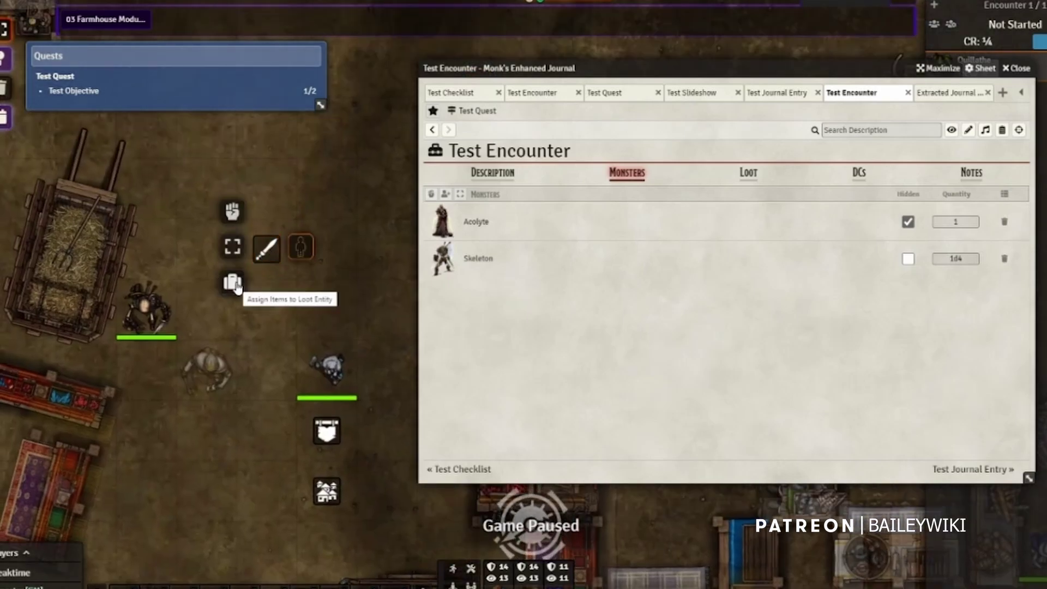
{"action": "left_click", "coordinate": [231, 247]}
{"action": "right_click", "coordinate": [267, 249]}
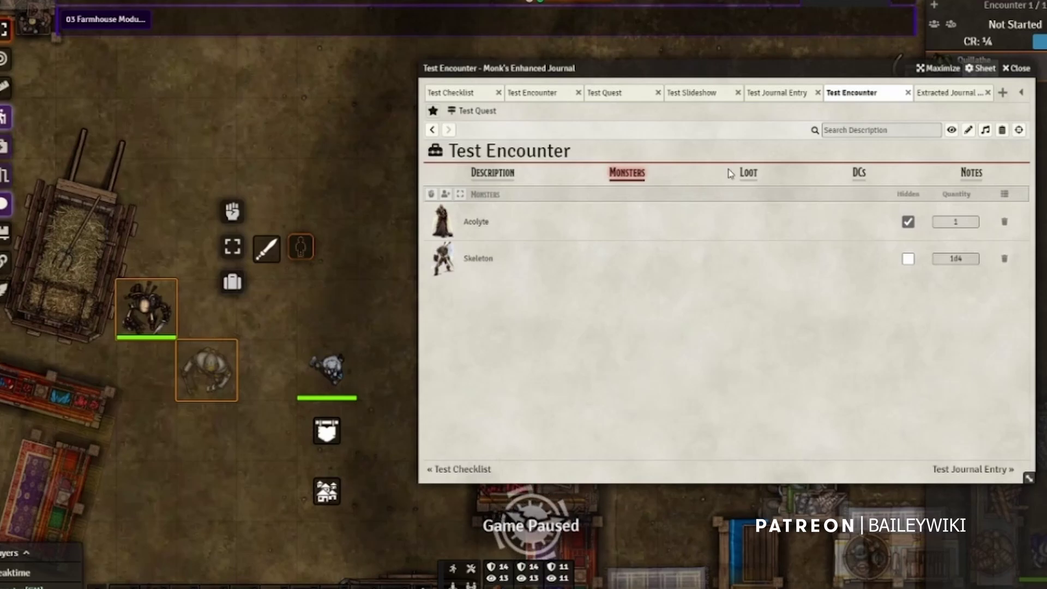
- Open the Test Encounter's loot and assign all its items, the Abacus and Battleaxe, to a loot entry
{"action": "left_click", "coordinate": [748, 172]}
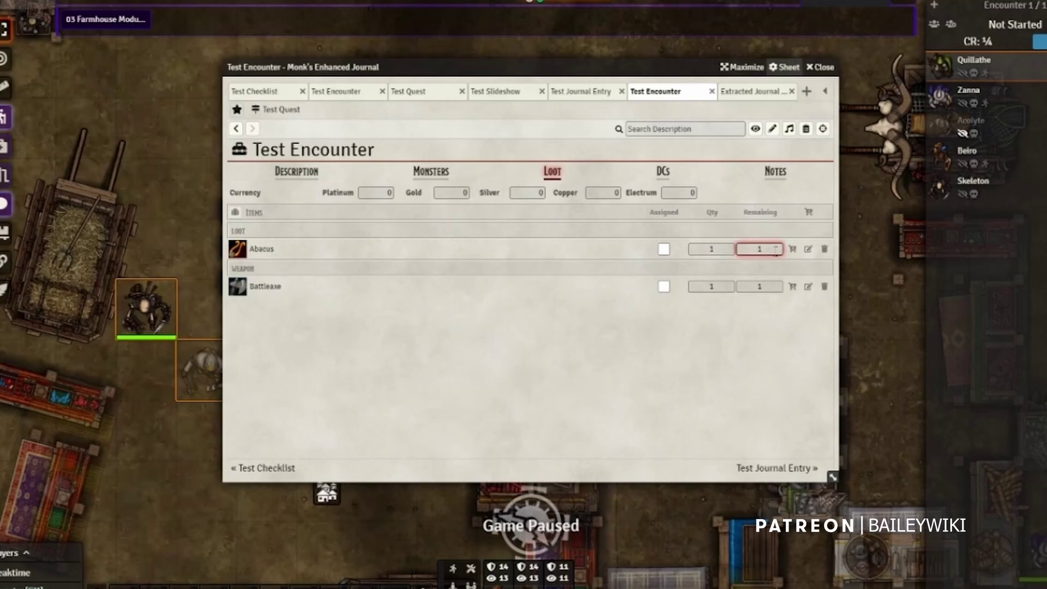
{"action": "left_click", "coordinate": [532, 351]}
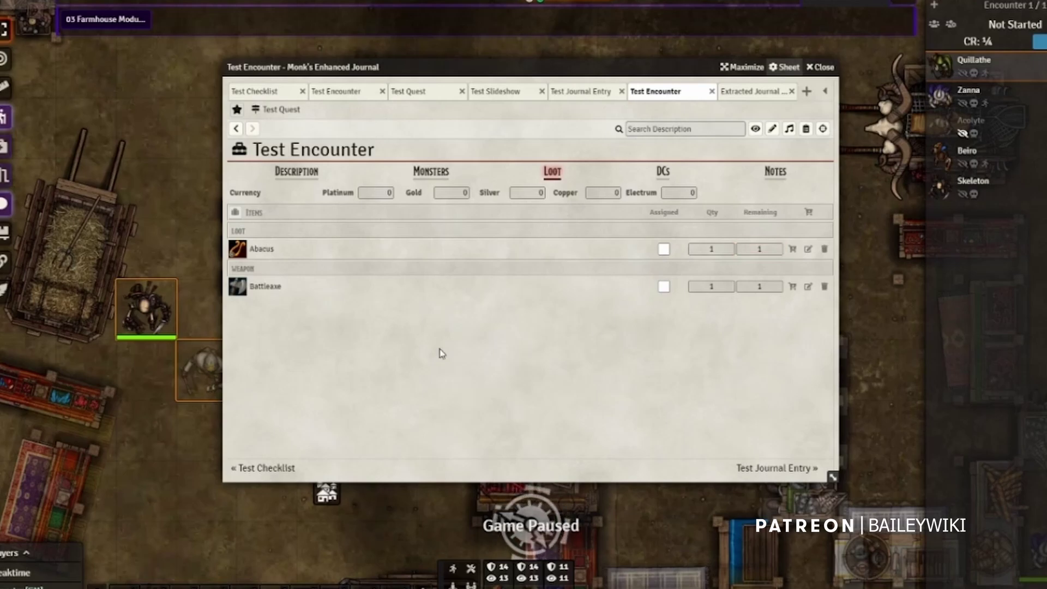
{"action": "left_click", "coordinate": [1025, 2]}
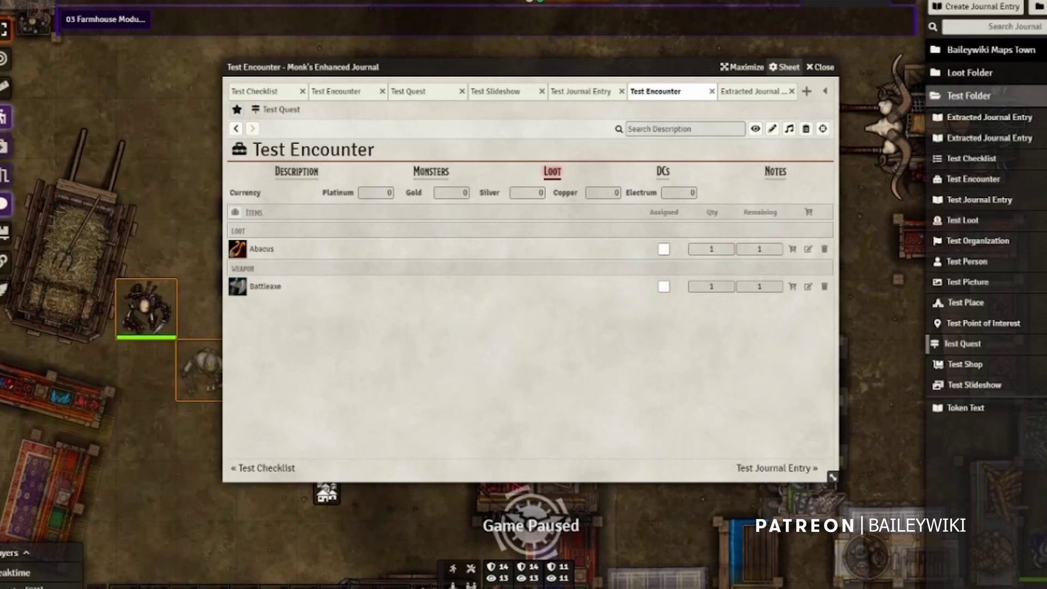
{"action": "left_click", "coordinate": [236, 215]}
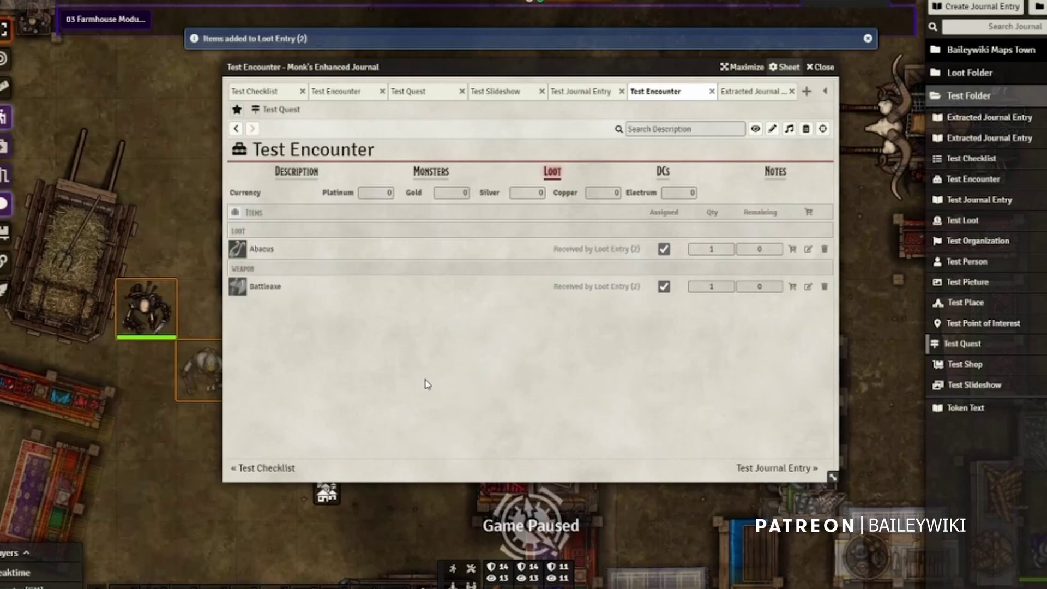
- Review Loot Entry (2) in the Loot Folder and return to the Test Encounter entry
{"action": "left_click", "coordinate": [970, 73]}
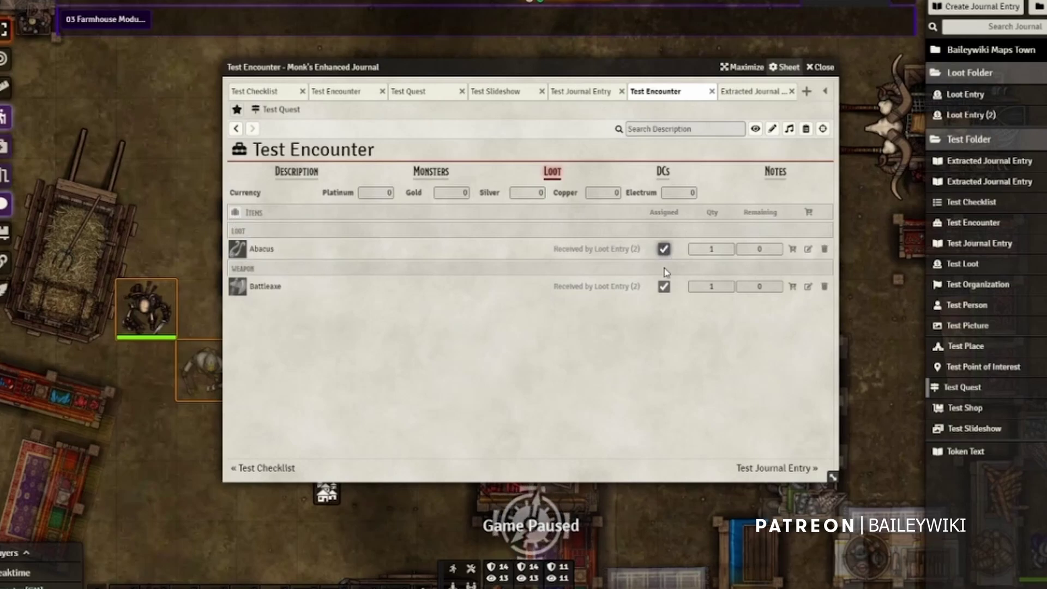
{"action": "left_click", "coordinate": [970, 116]}
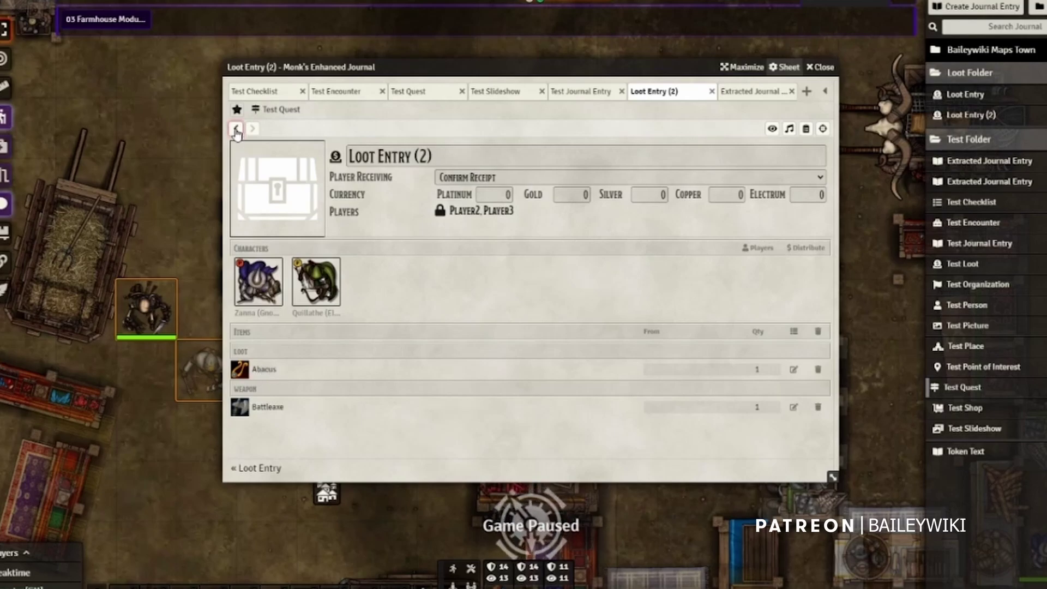
{"action": "left_click", "coordinate": [236, 129]}
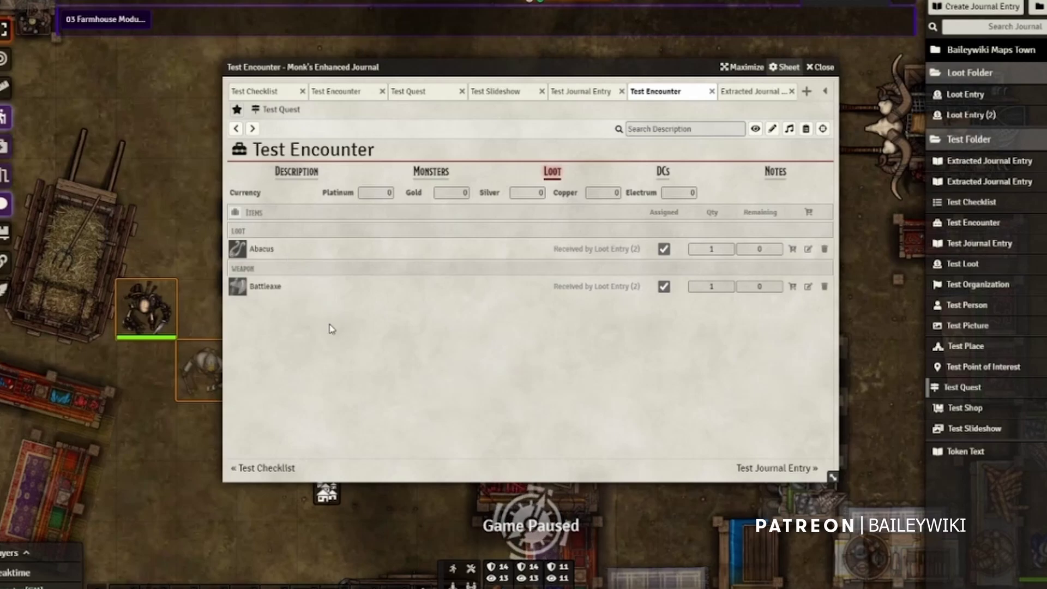
- Look over the Test Encounter's DCs and its private notes section
{"action": "left_click", "coordinate": [665, 174]}
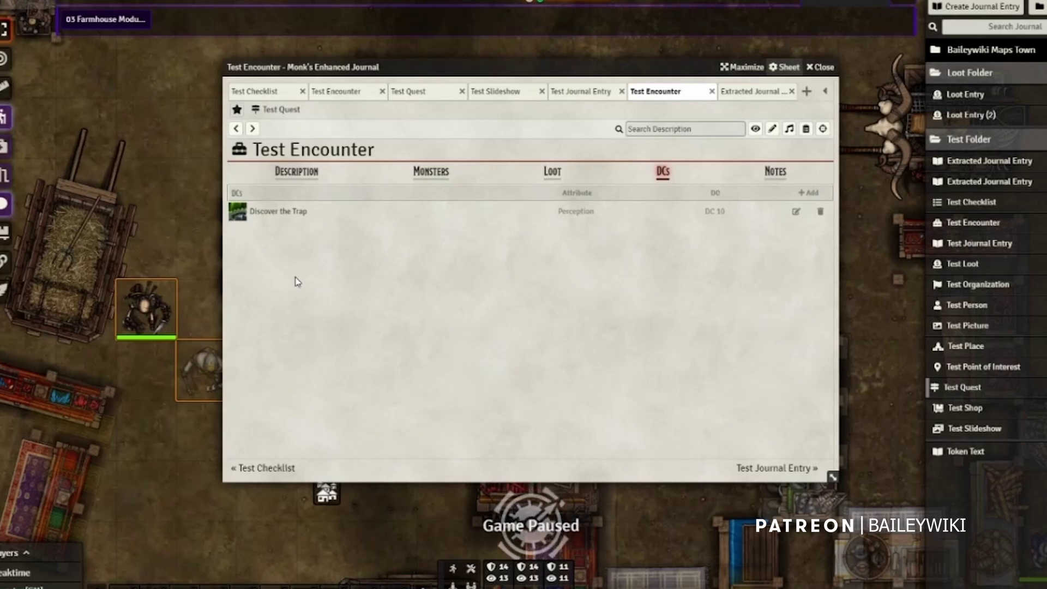
{"action": "left_click", "coordinate": [776, 174]}
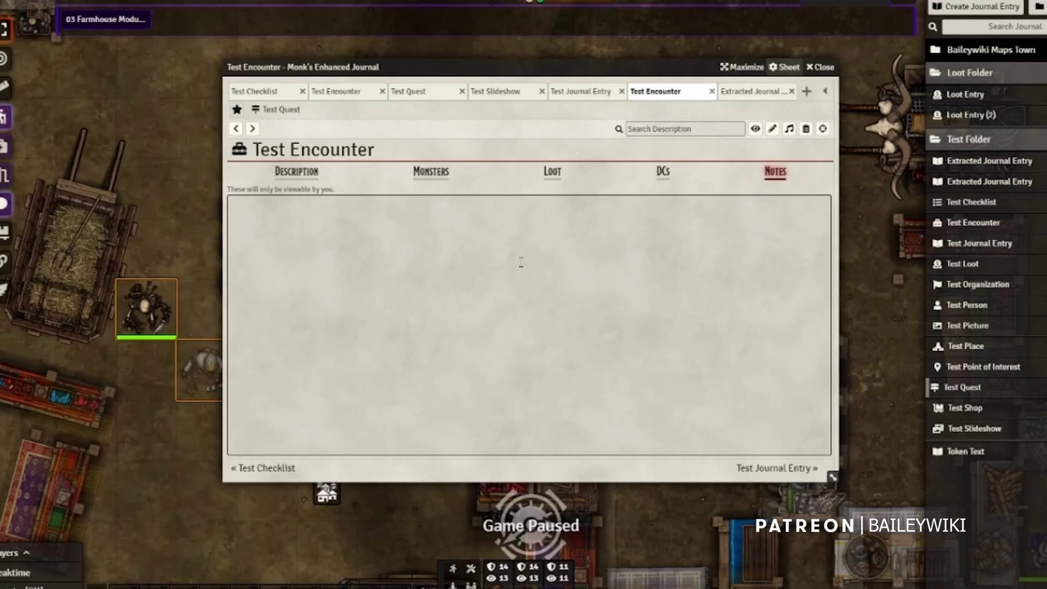
- Review the Player Receiving options in Test Loot and transfer 1 Potion of Climbing to Zanna (Gnome Wizard)
{"action": "left_click", "coordinate": [503, 179]}
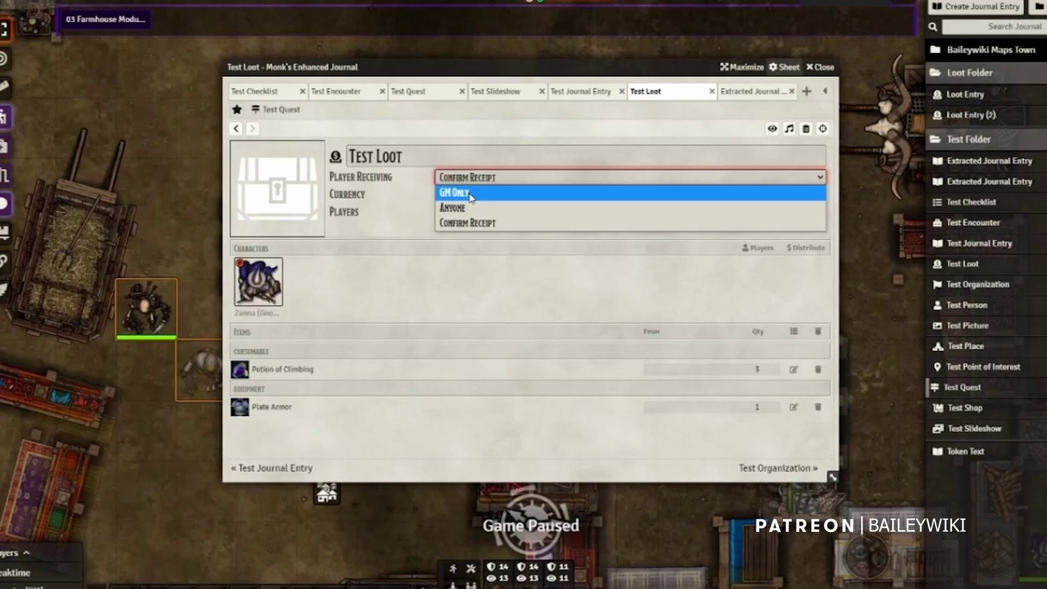
{"action": "left_click", "coordinate": [342, 443]}
{"action": "left_click_drag", "start_coordinate": [247, 371], "coordinate": [261, 293]}
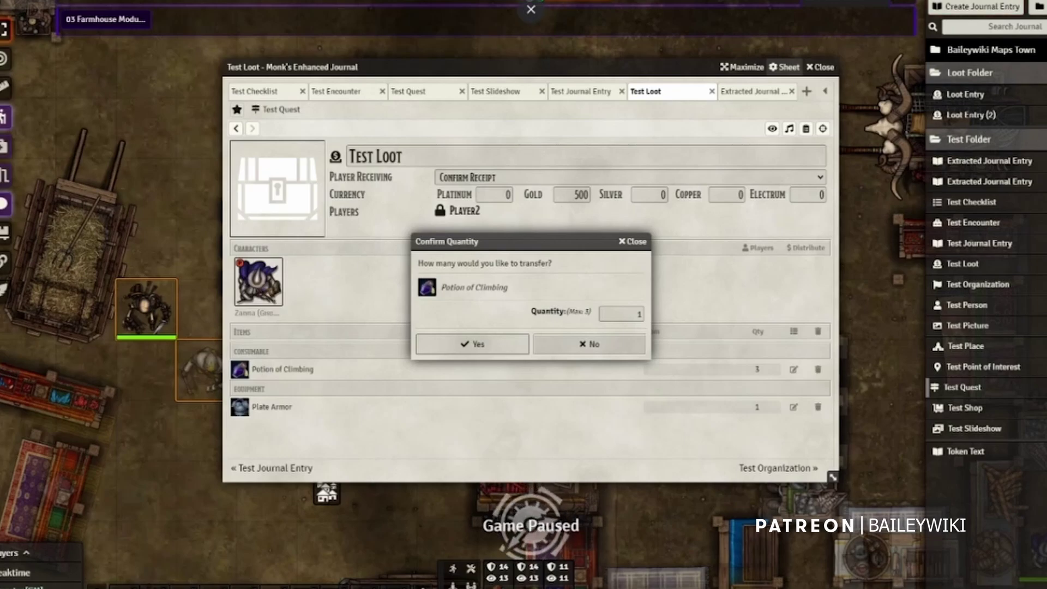
- Open the Zanna (Gnome Wizard) character sheet and check its inventory for the Potion of Climbing
{"action": "left_click", "coordinate": [981, 1]}
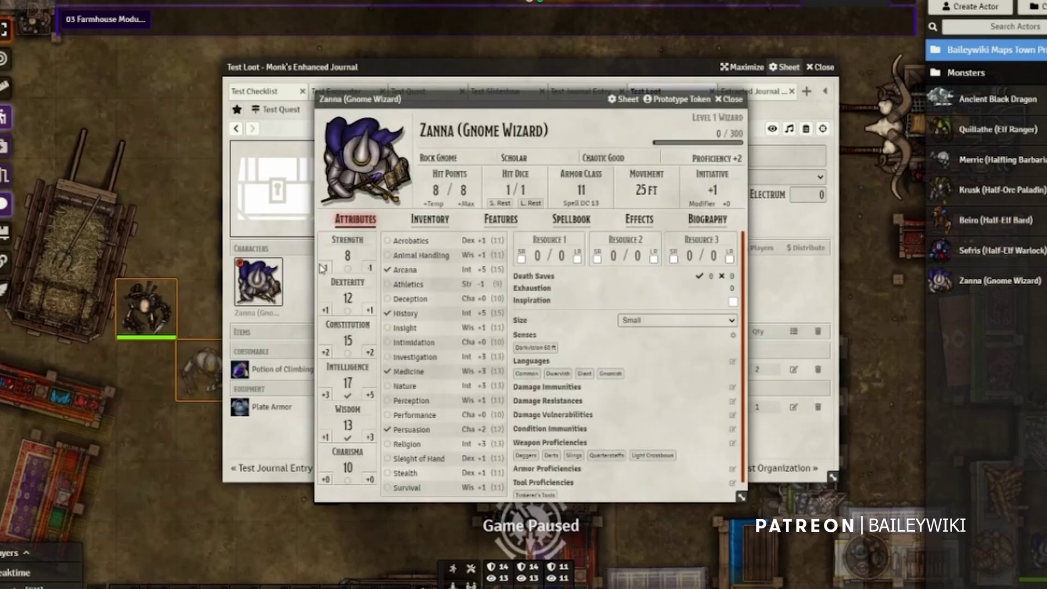
{"action": "left_click", "coordinate": [430, 220]}
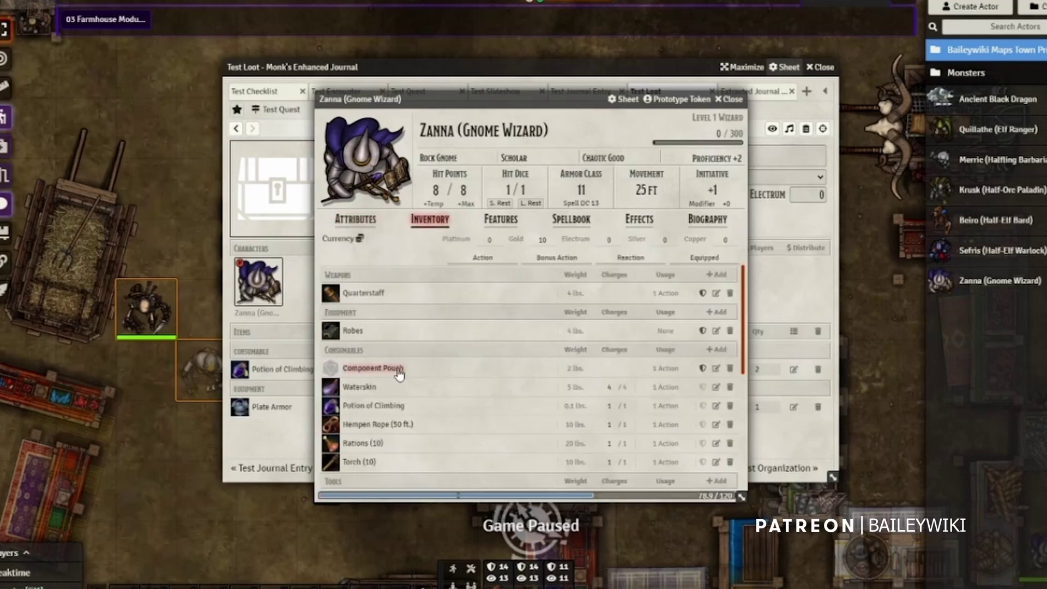
{"action": "scroll", "coordinate": [400, 374], "scroll_direction": "down", "scroll_amount": 3}
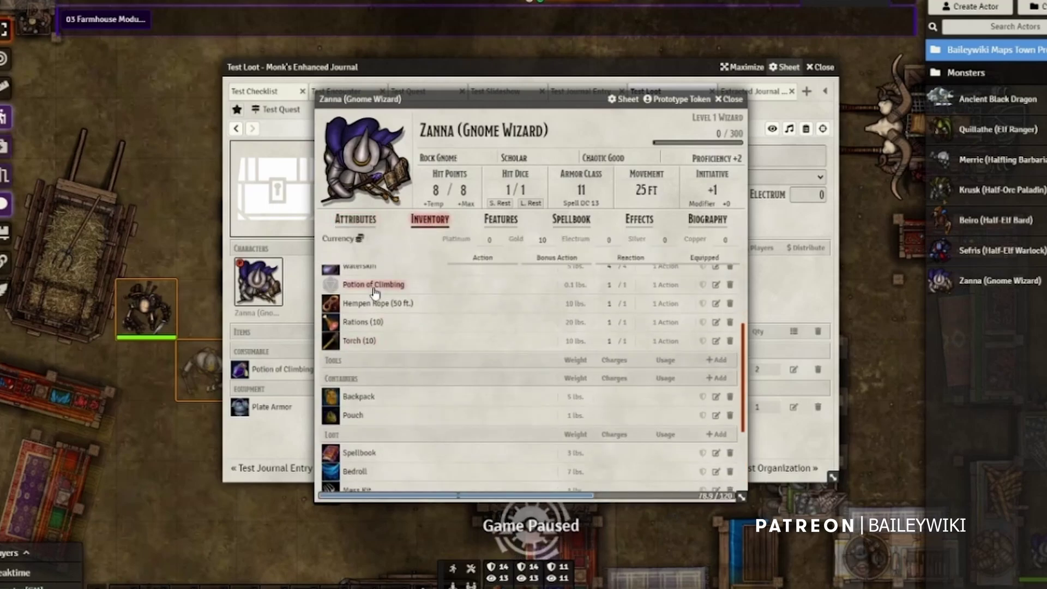
- Request the Abacus from Loot Entry (2) in the player's view and reject the request as gamemaster
{"action": "left_click", "coordinate": [502, 178]}
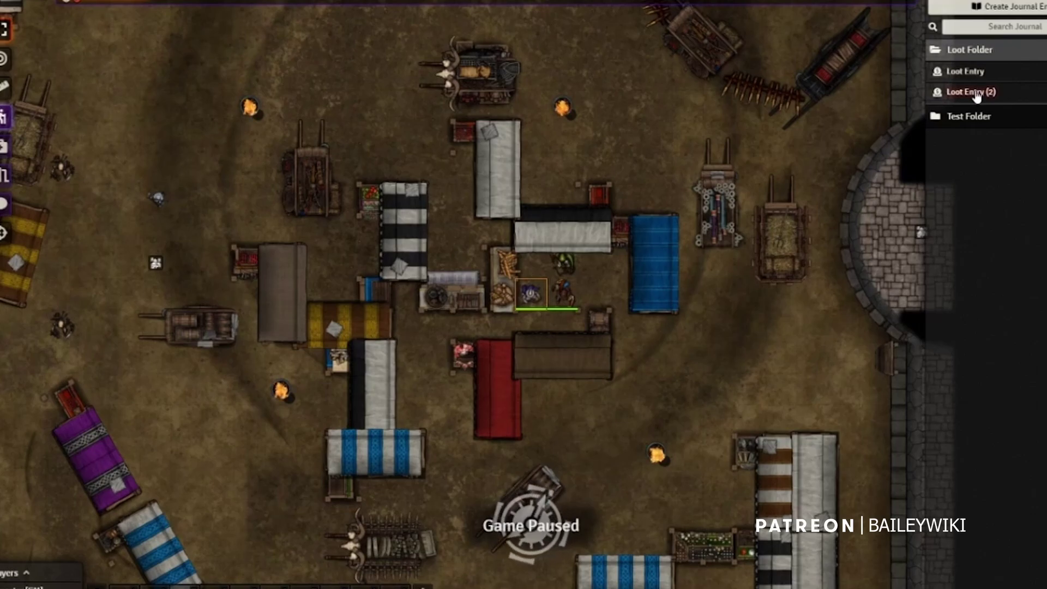
{"action": "left_click", "coordinate": [976, 93]}
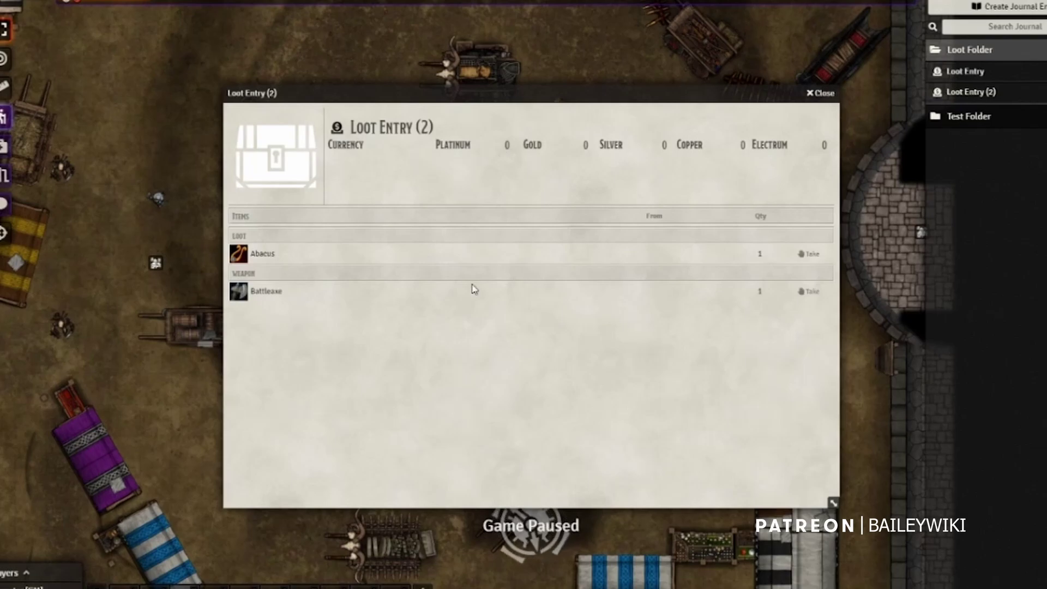
{"action": "left_click", "coordinate": [806, 255]}
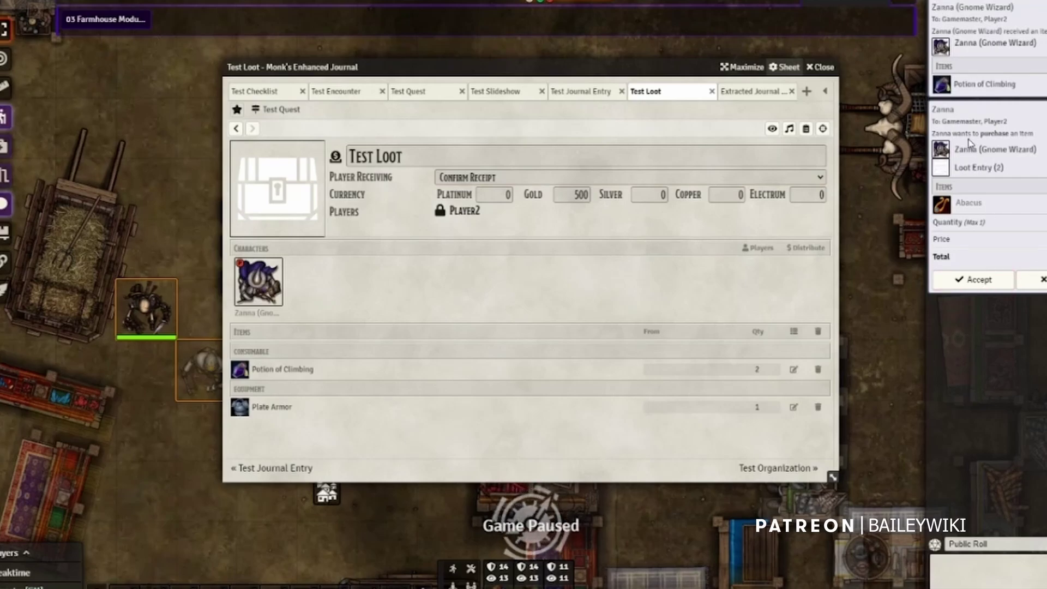
{"action": "left_click", "coordinate": [1043, 279]}
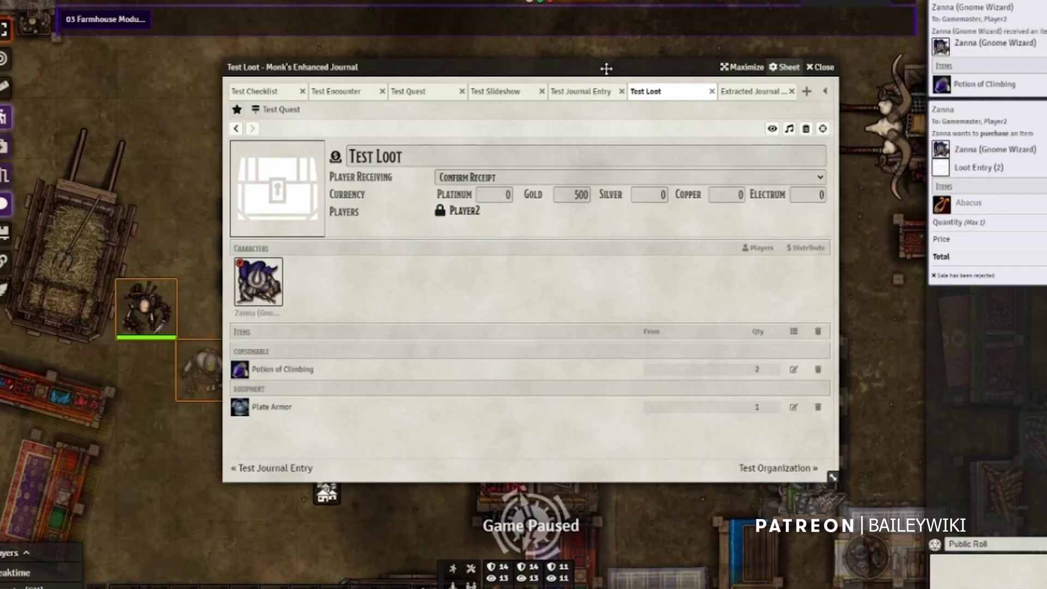
- Go back through the entries from Test Loot to Test Encounter and view its loot
{"action": "left_click", "coordinate": [264, 471]}
{"action": "left_click", "coordinate": [264, 471]}
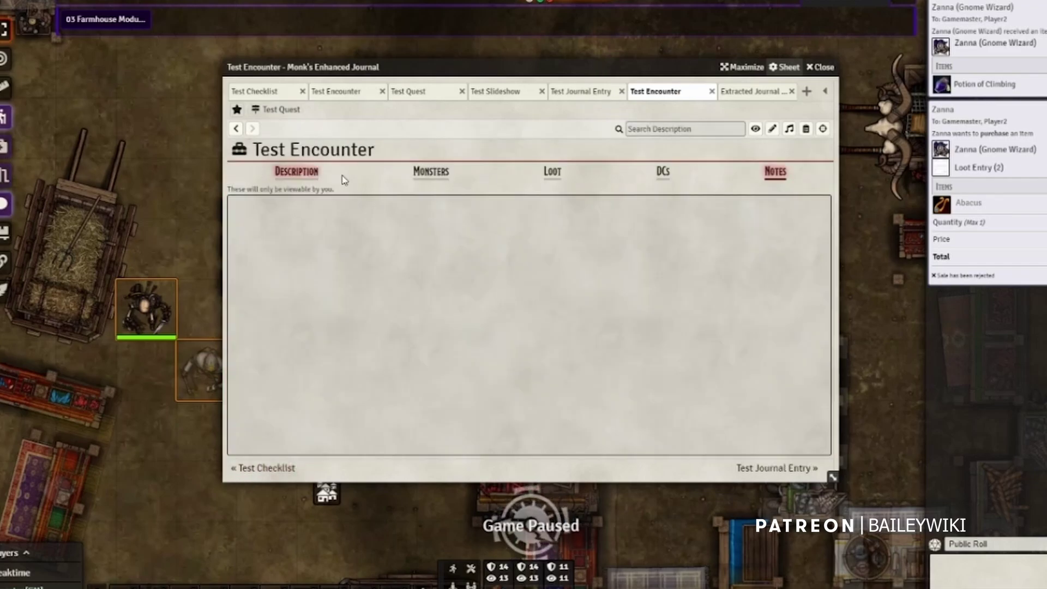
{"action": "left_click", "coordinate": [555, 174]}
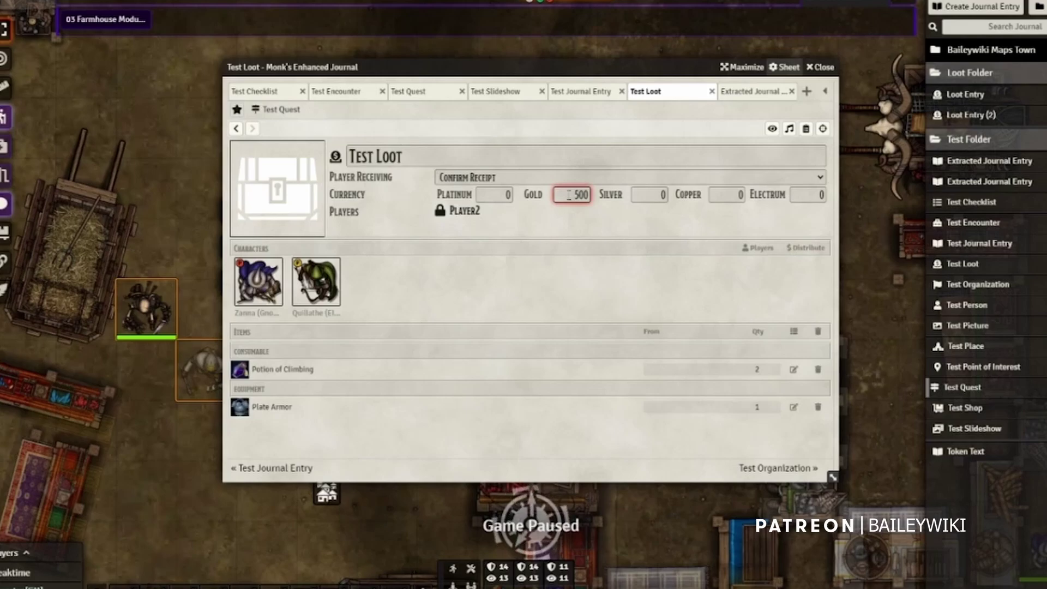
- Split Test Loot's 500 gold evenly between Zanna and Quillathe for distribution, and close the dialog without distributing it
{"action": "left_click", "coordinate": [799, 249]}
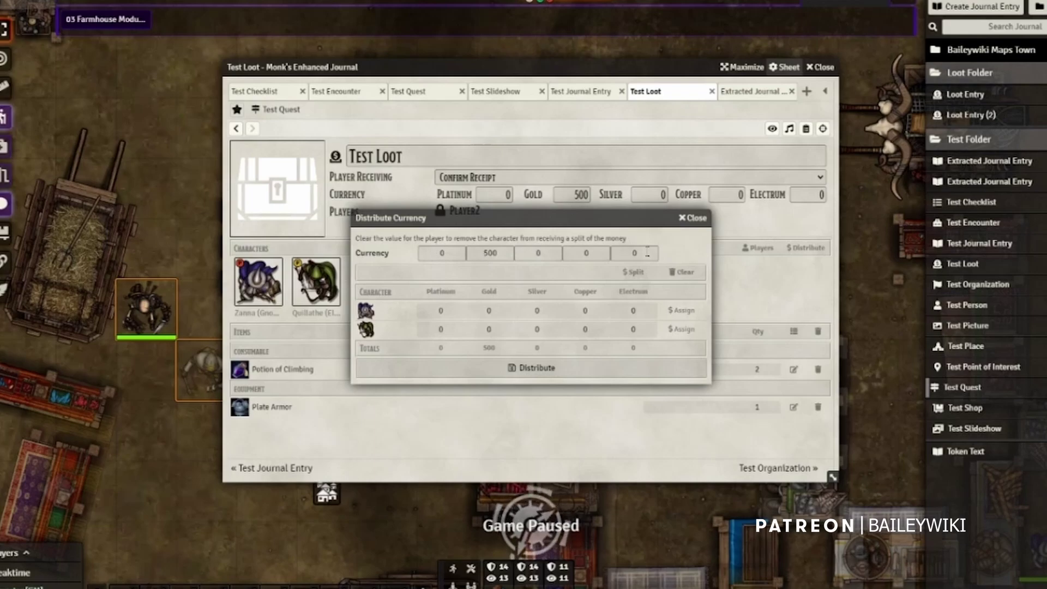
{"action": "left_click", "coordinate": [632, 272]}
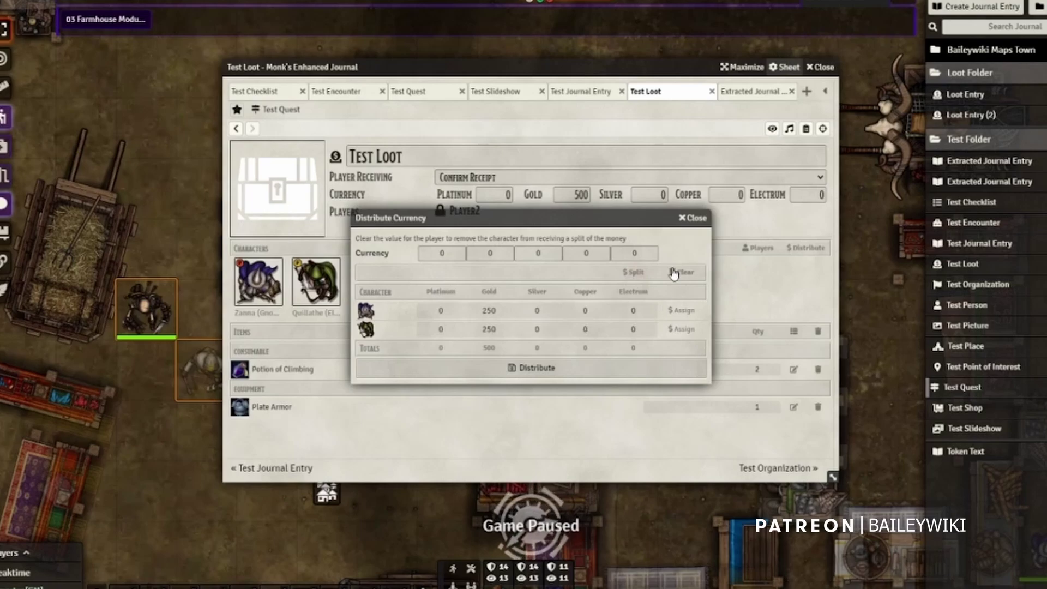
{"action": "left_click", "coordinate": [690, 219]}
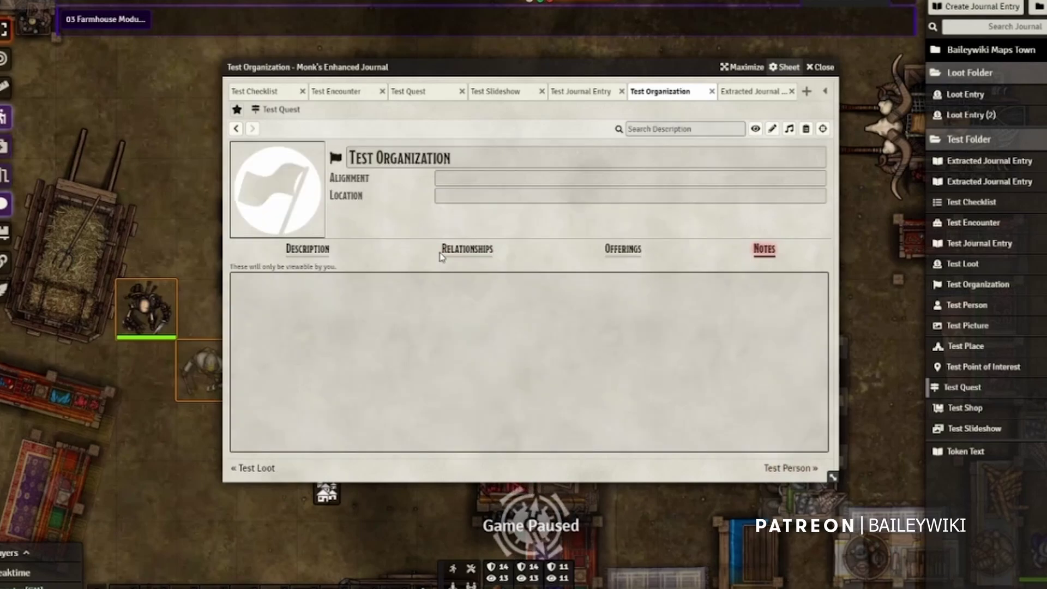
- View Test Organization's description and relationships, and set Test Person's relationship to Leader
{"action": "left_click", "coordinate": [304, 251]}
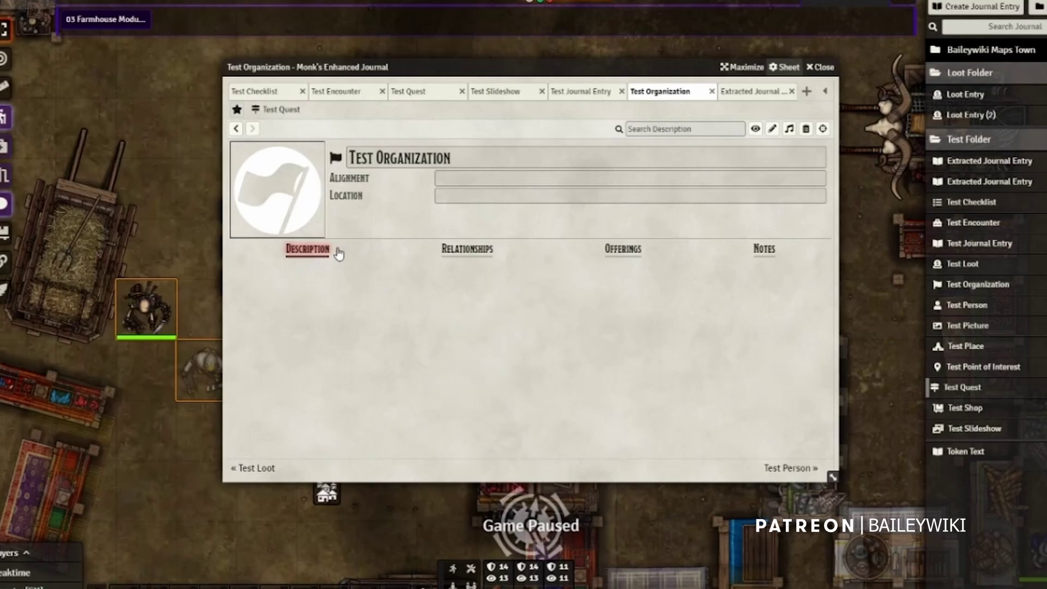
{"action": "left_click", "coordinate": [480, 260]}
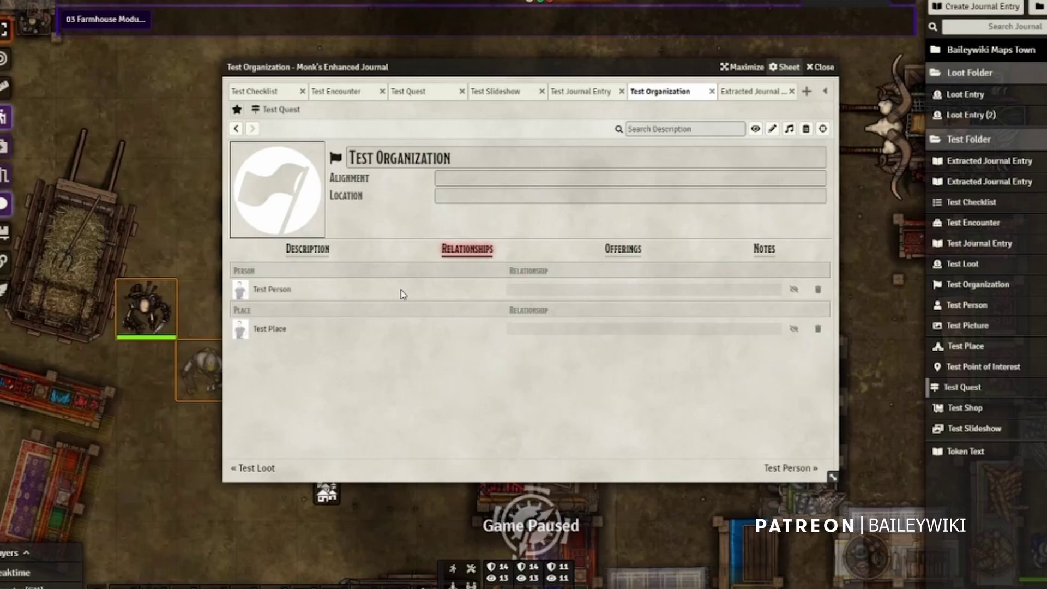
{"action": "left_click", "coordinate": [558, 289]}
{"action": "type", "text": "Leader"}
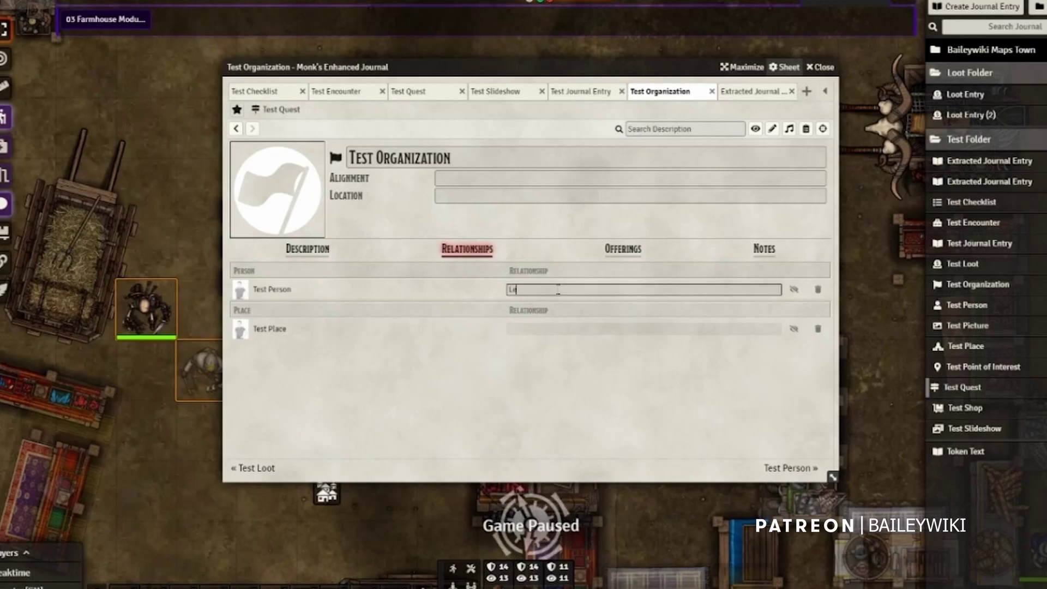
{"action": "key", "text": "Tab"}
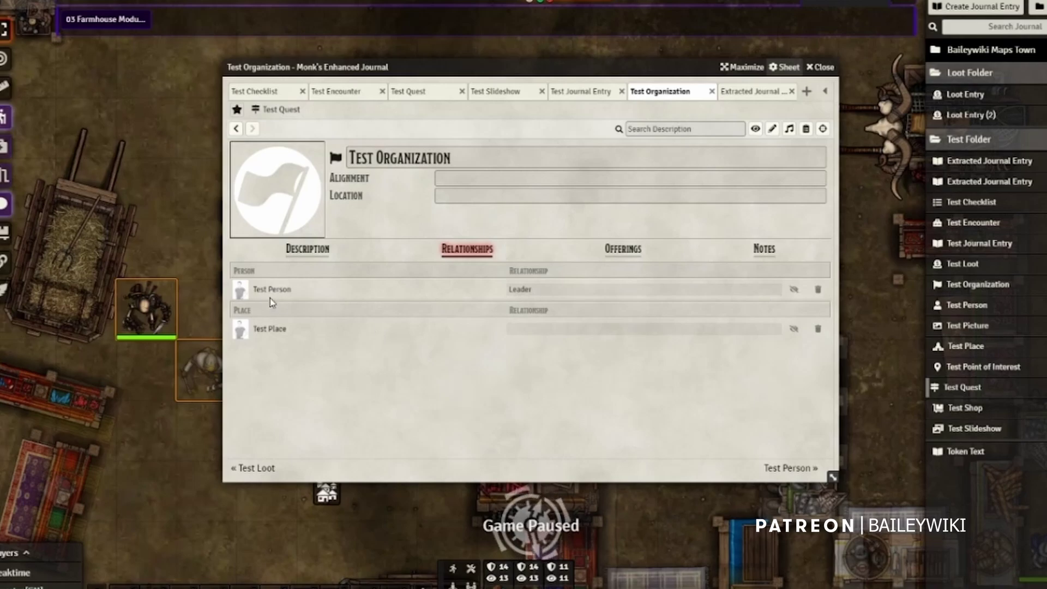
- Open the linked Test Person entry, return to Test Organization, and view its offerings
{"action": "left_click", "coordinate": [262, 294]}
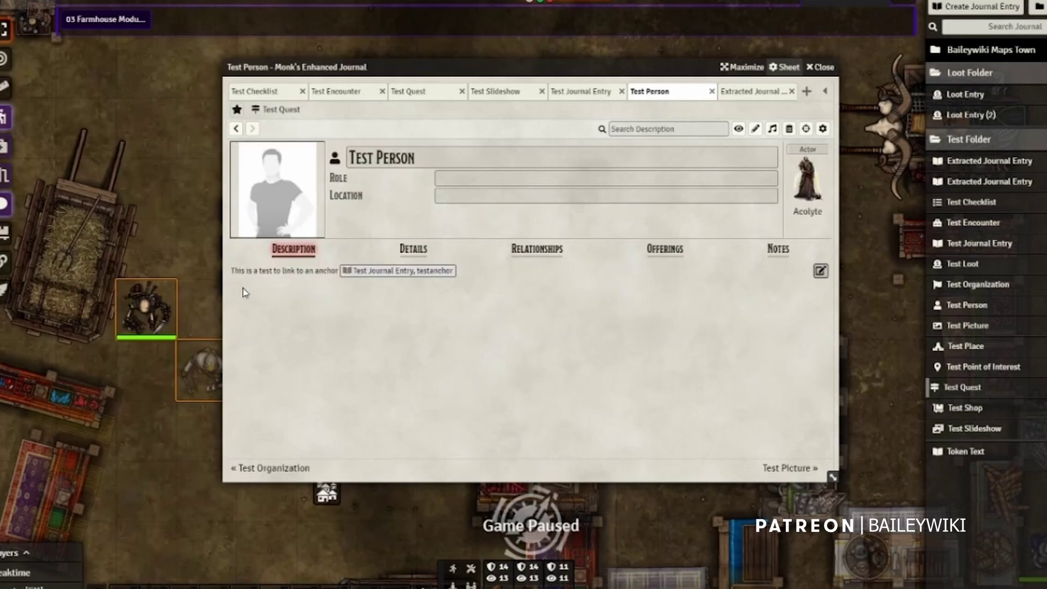
{"action": "left_click", "coordinate": [236, 128]}
{"action": "left_click", "coordinate": [623, 250]}
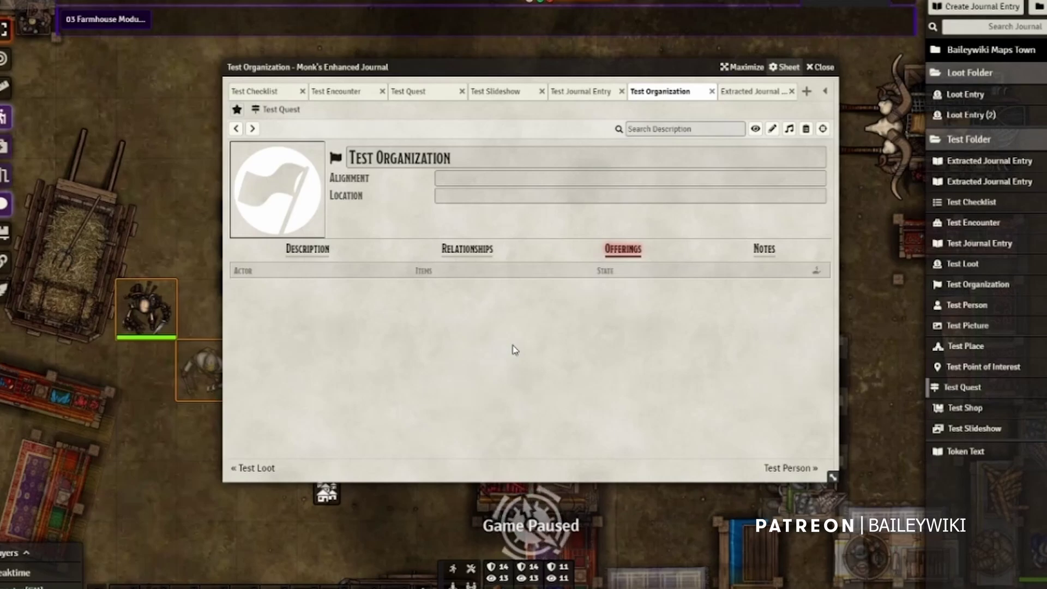
- Reopen Test Person from the organization's relationships and make an offering of a Shortsword and Waterskin from Quillathe (Elf Ranger)
{"action": "left_click", "coordinate": [467, 249]}
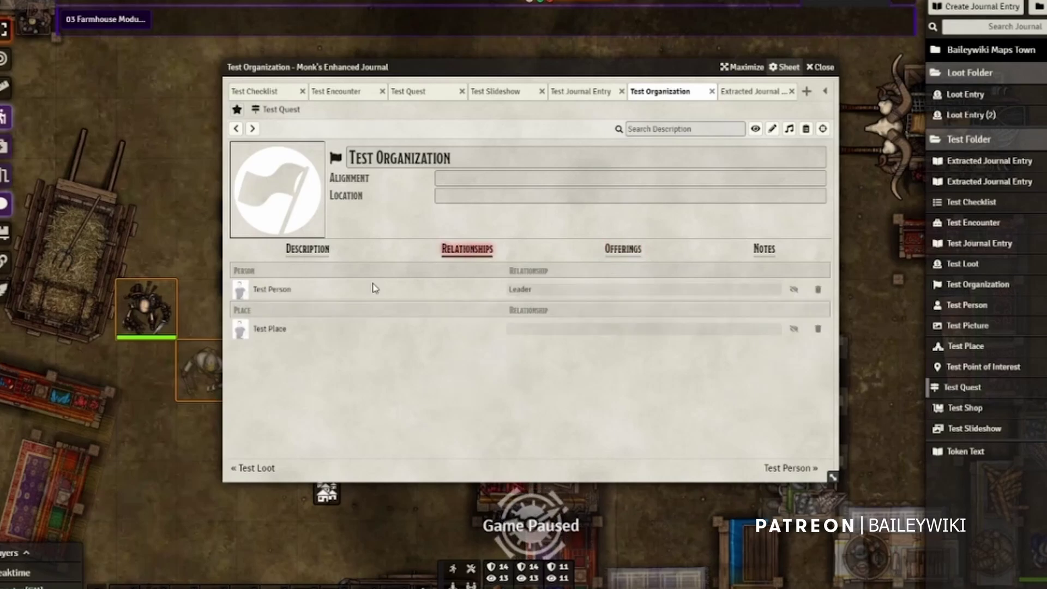
{"action": "left_click", "coordinate": [242, 295]}
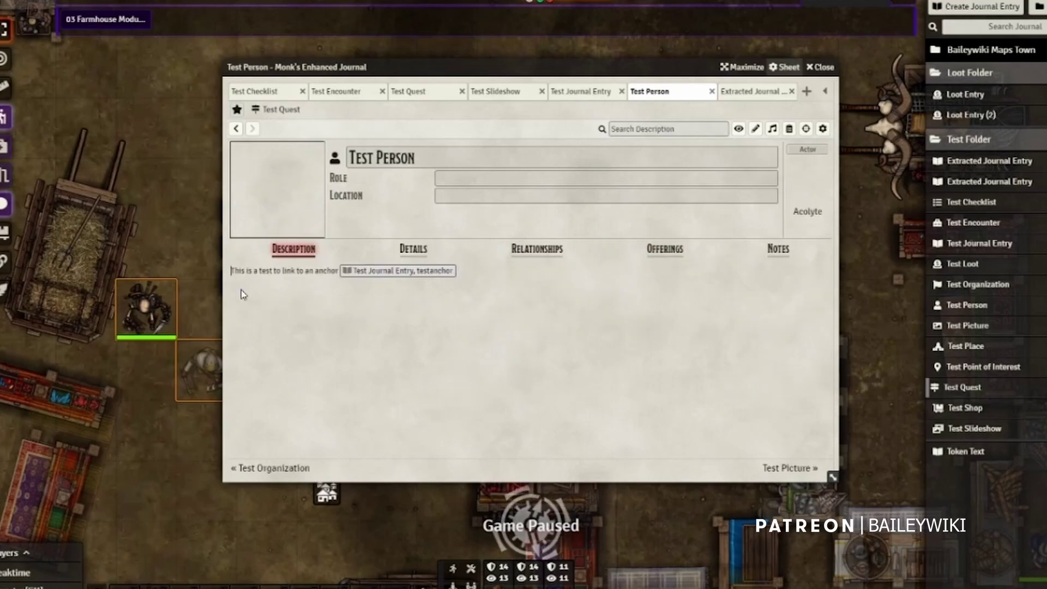
{"action": "left_click", "coordinate": [665, 252]}
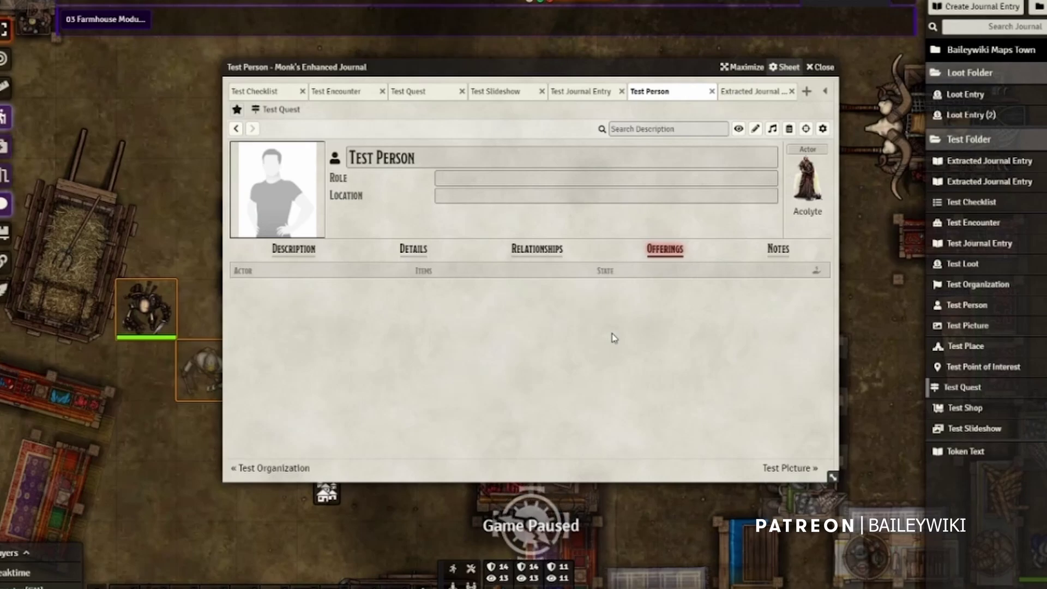
{"action": "left_click", "coordinate": [817, 273]}
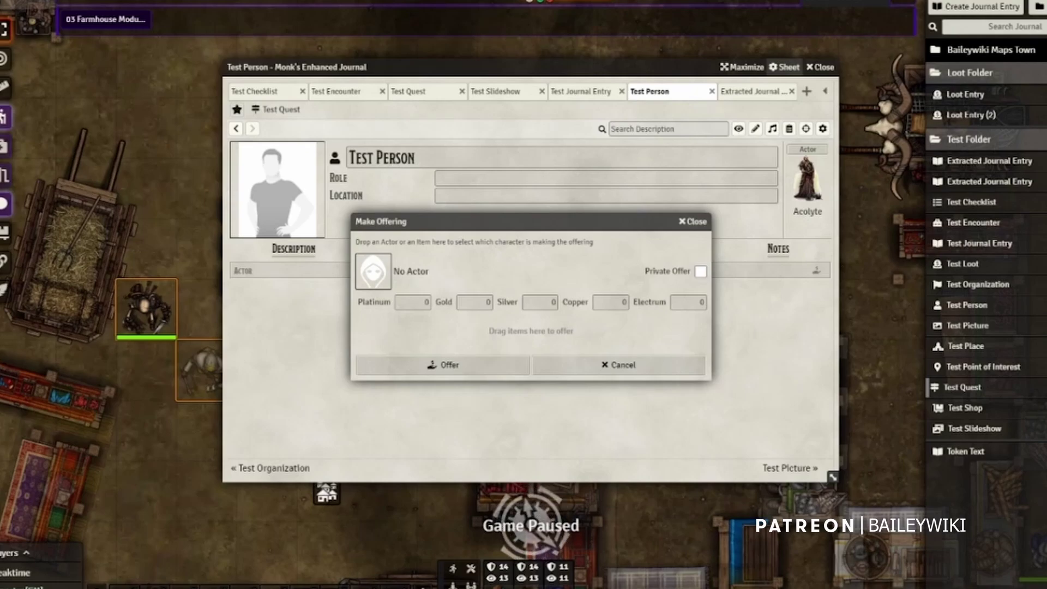
{"action": "left_click", "coordinate": [983, 1]}
{"action": "left_click_drag", "start_coordinate": [988, 134], "coordinate": [503, 273]}
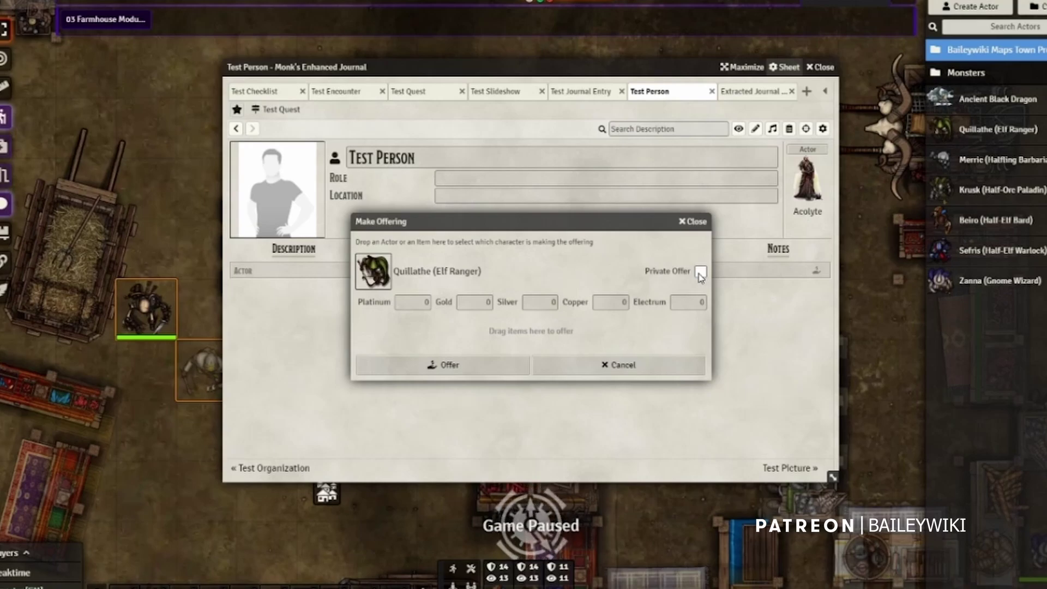
{"action": "left_click", "coordinate": [527, 371]}
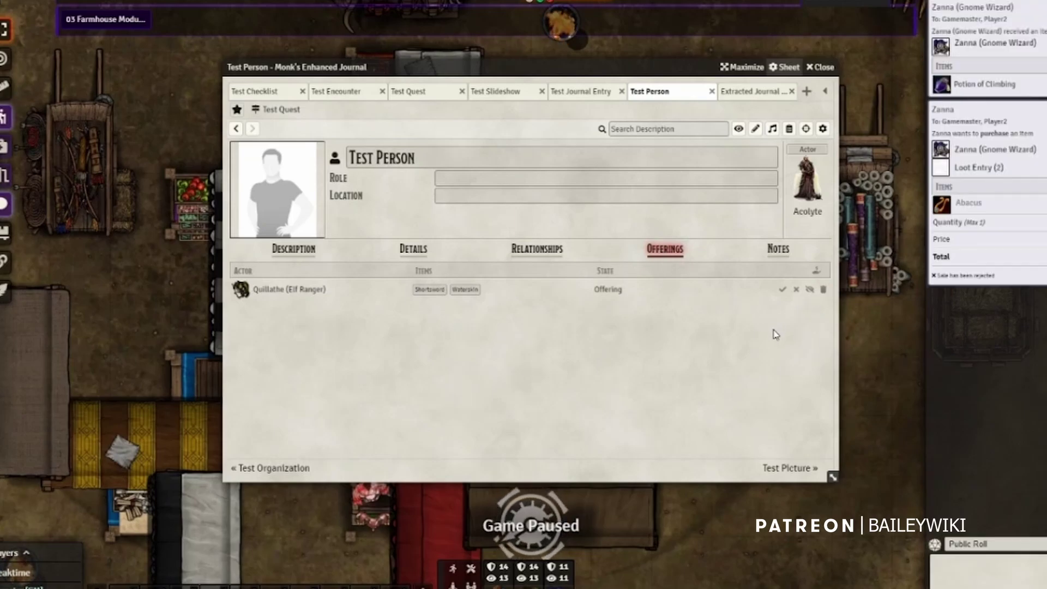
- View Test Person's details and linked Acolyte actor, return to the entry, and review its Edit Fields list
{"action": "left_click", "coordinate": [413, 252]}
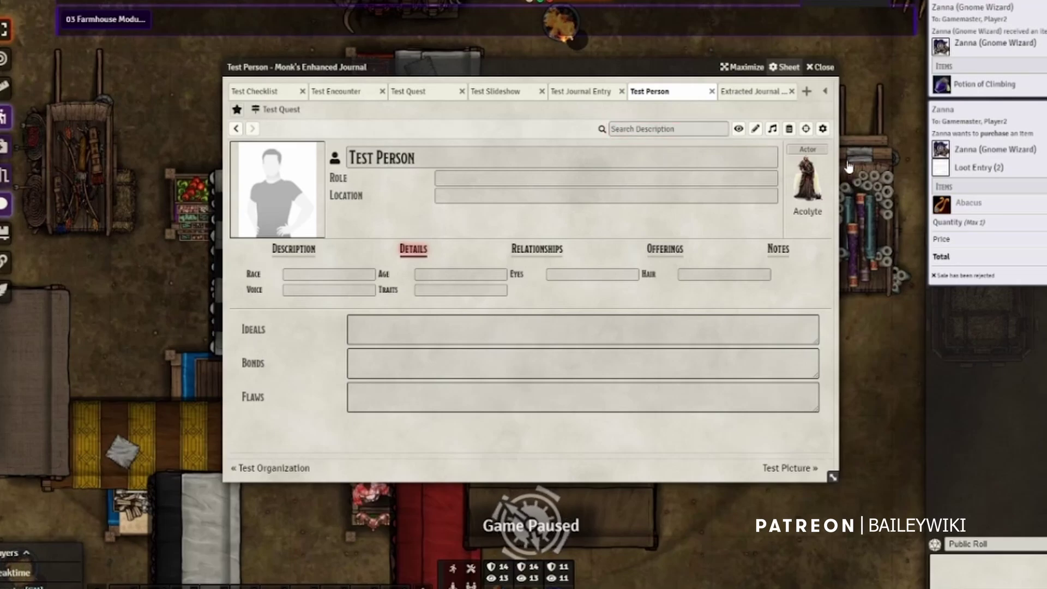
{"action": "left_click", "coordinate": [810, 186]}
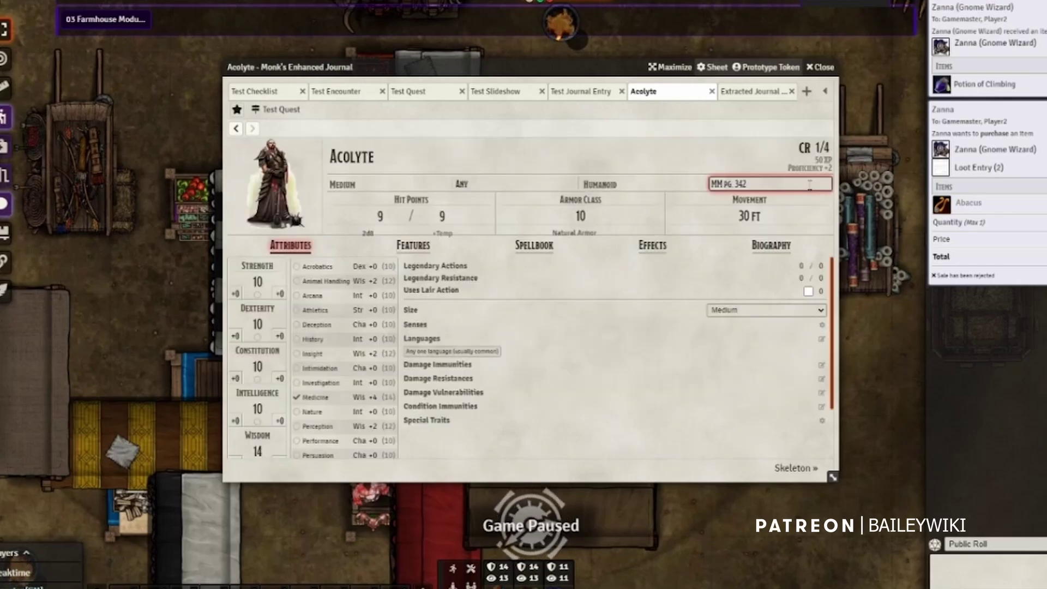
{"action": "left_click", "coordinate": [235, 129]}
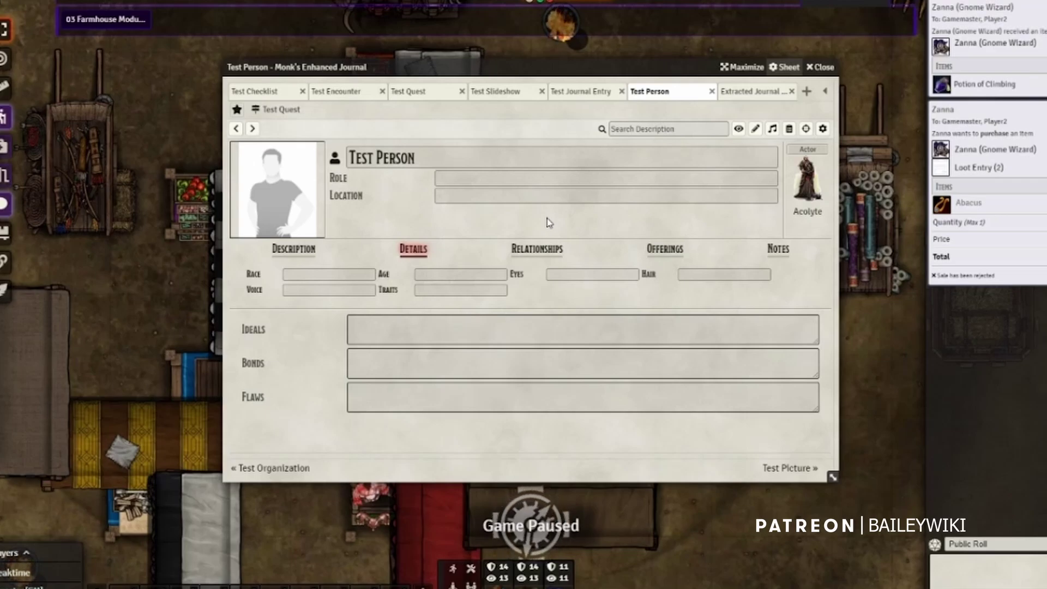
{"action": "left_click", "coordinate": [823, 129]}
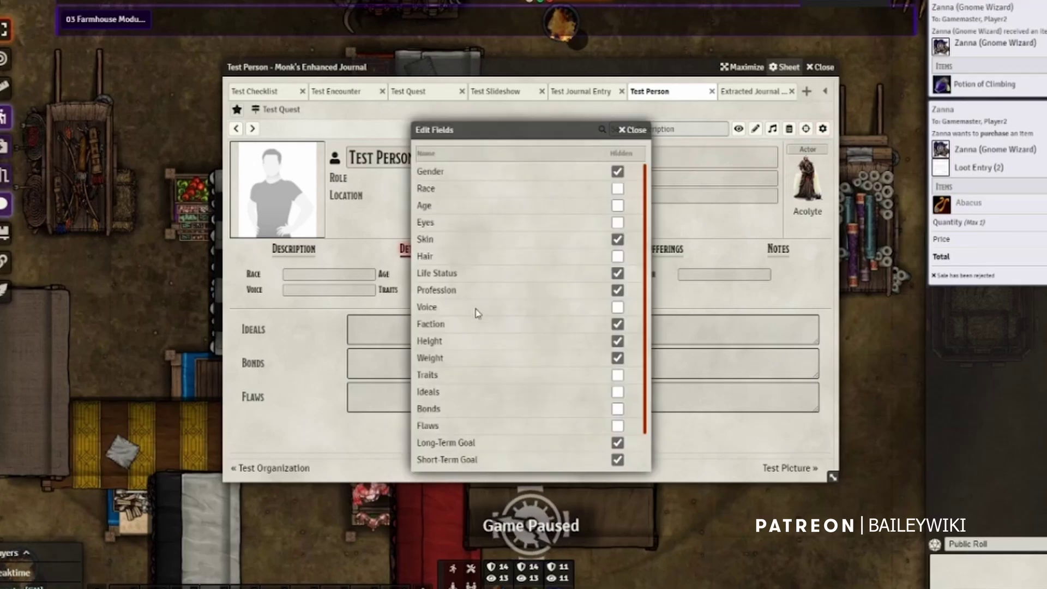
{"action": "scroll", "coordinate": [494, 249], "scroll_direction": "down", "scroll_amount": 1}
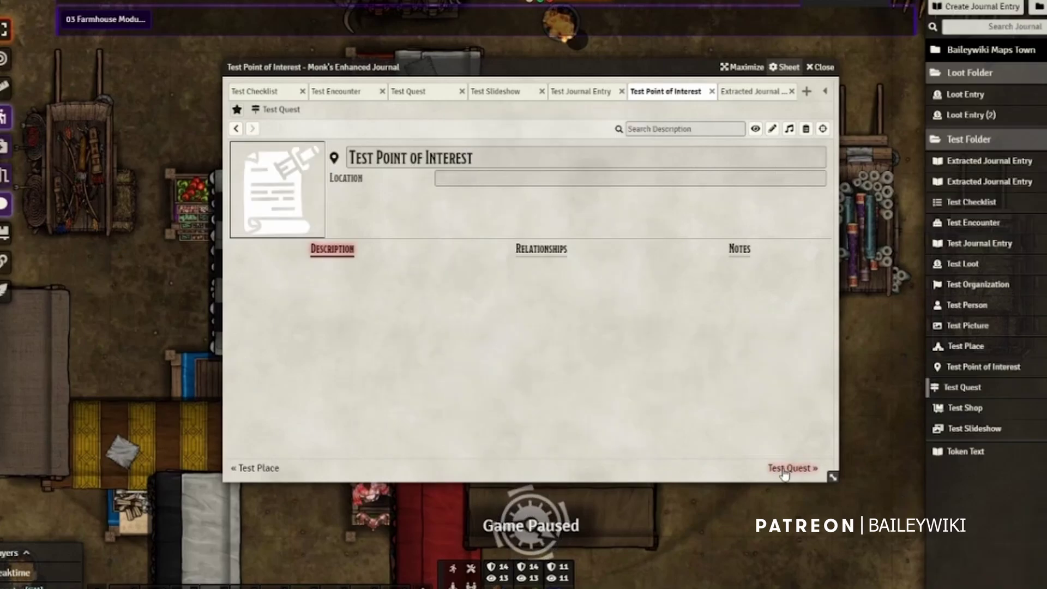
- Open Test Quest, mark its Test Objective as completed, and add a reward to the quest
{"action": "left_click", "coordinate": [788, 469]}
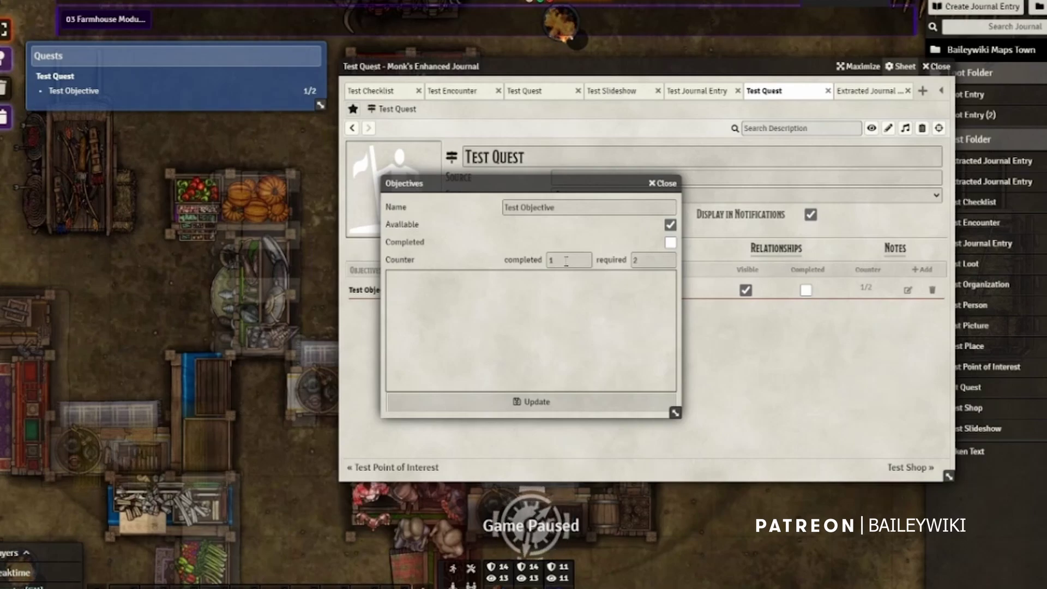
{"action": "key", "text": "Escape"}
{"action": "left_click", "coordinate": [48, 95]}
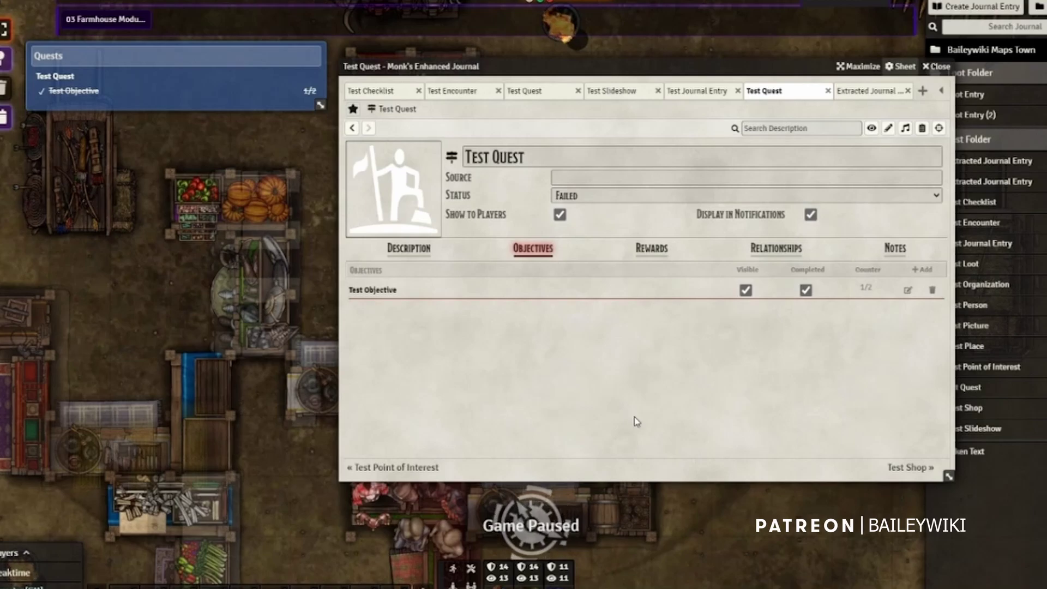
{"action": "left_click", "coordinate": [653, 249]}
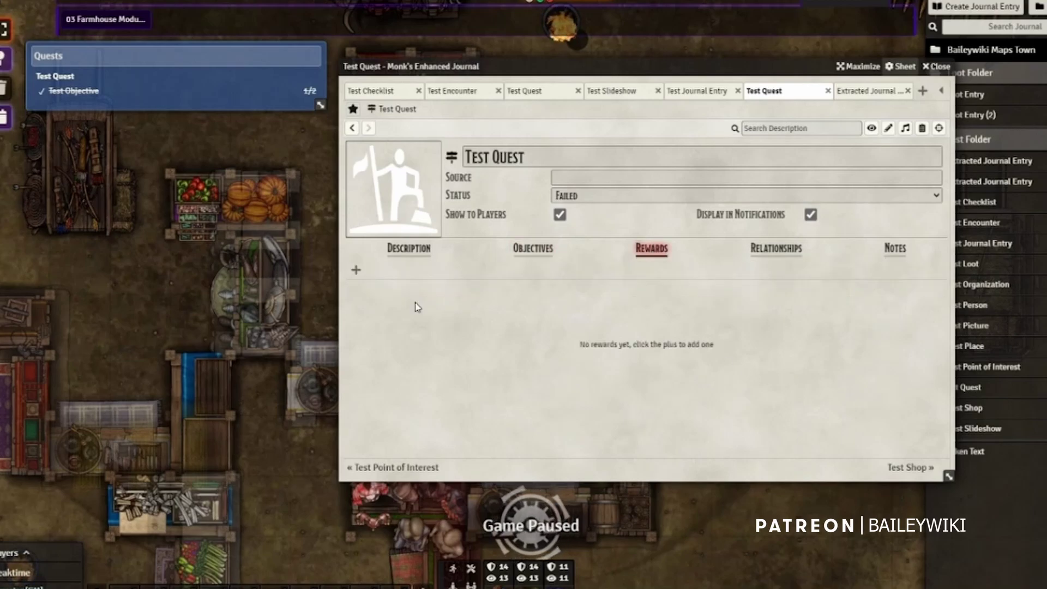
{"action": "left_click", "coordinate": [356, 270]}
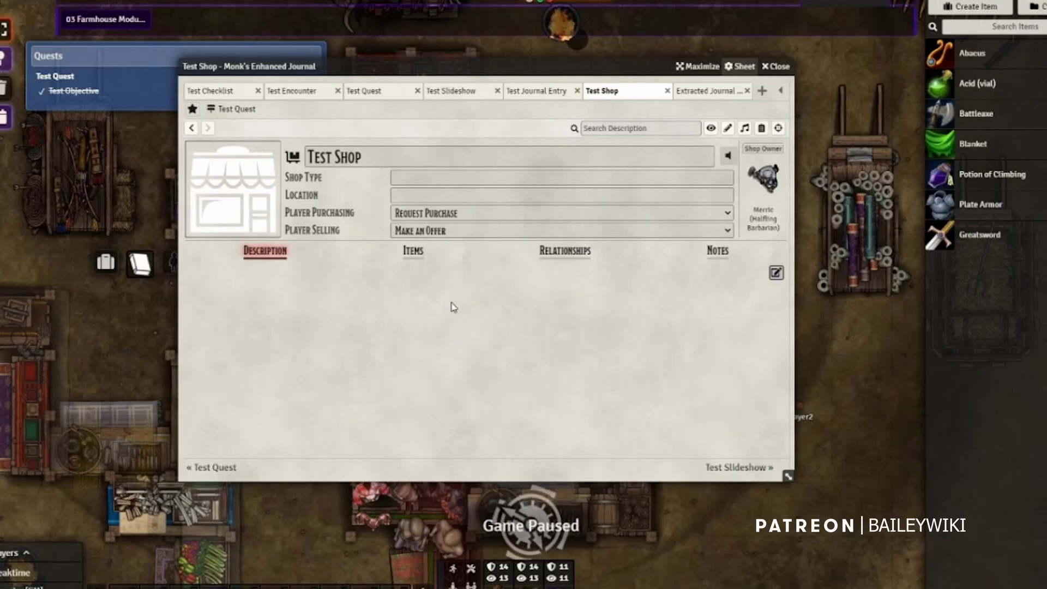
- Set Test Shop's shop type to Blacksmith
{"action": "left_click", "coordinate": [429, 179]}
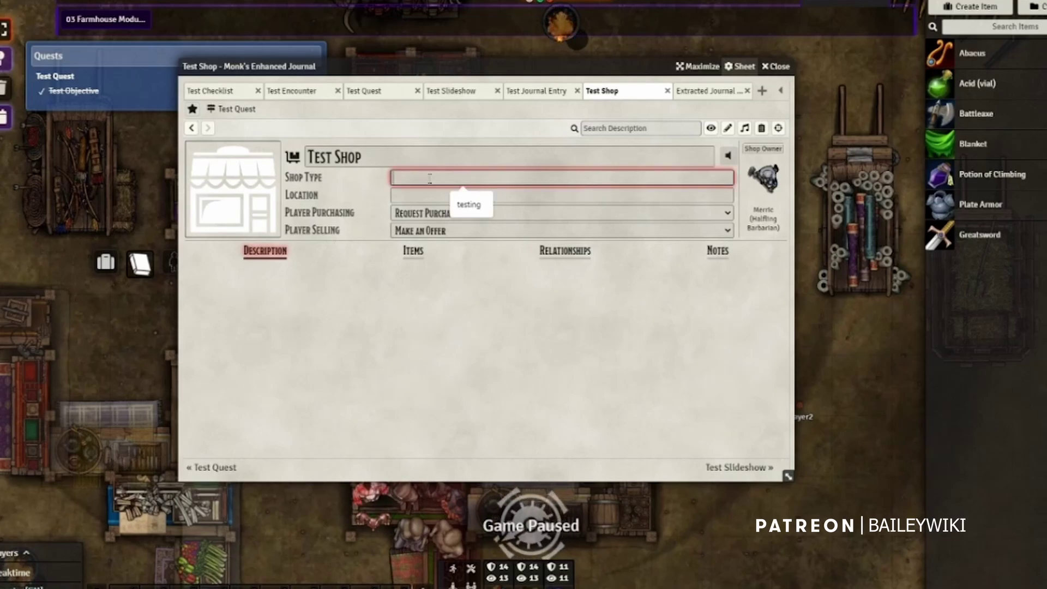
{"action": "type", "text": "Blacksmith"}
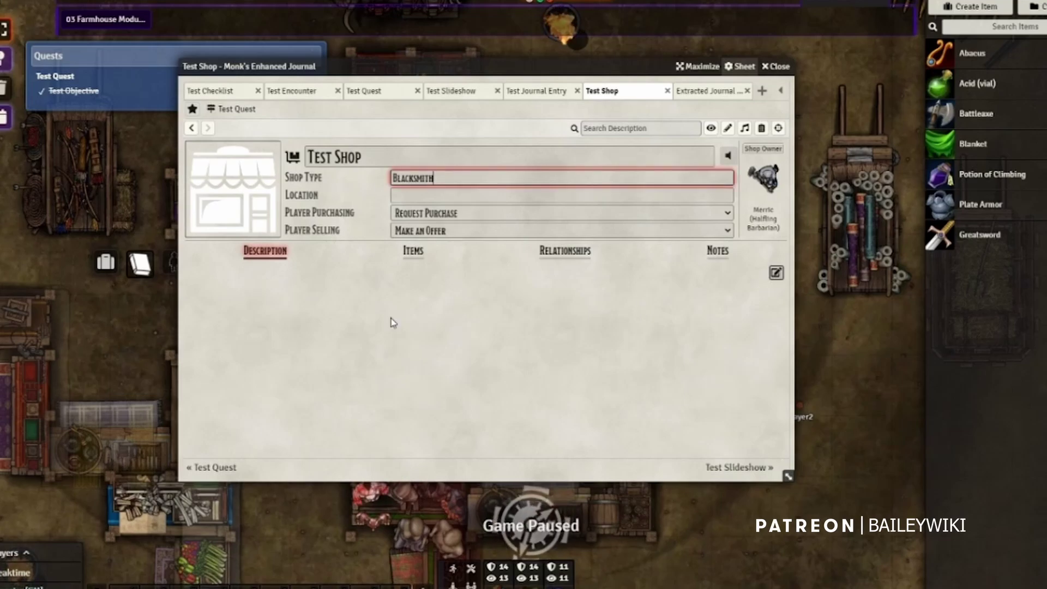
{"action": "left_click", "coordinate": [391, 323]}
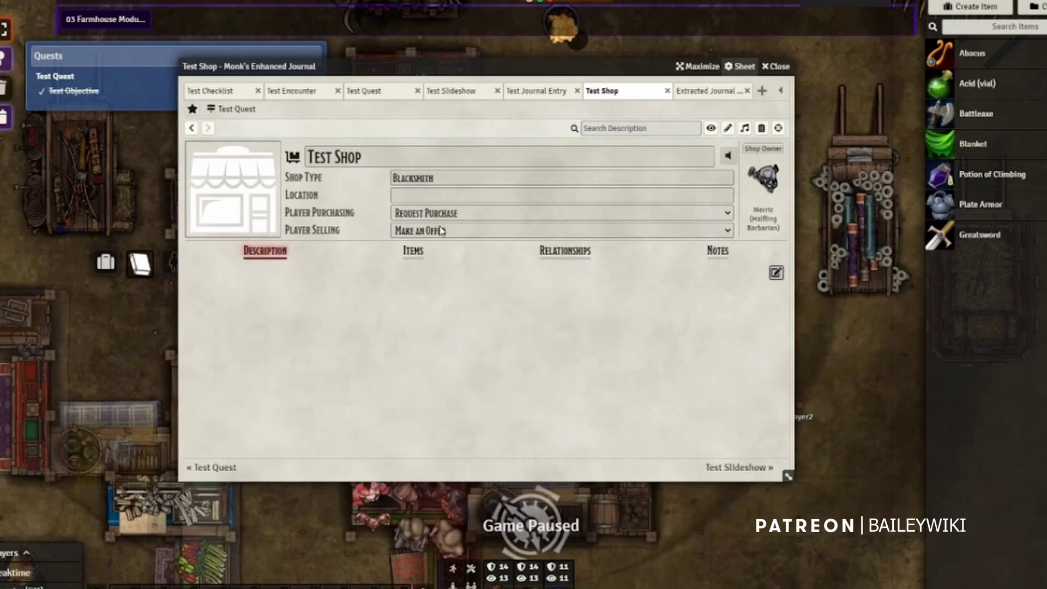
- Review Test Shop's Player Purchasing options, keeping Request Purchase selected
{"action": "left_click", "coordinate": [459, 215]}
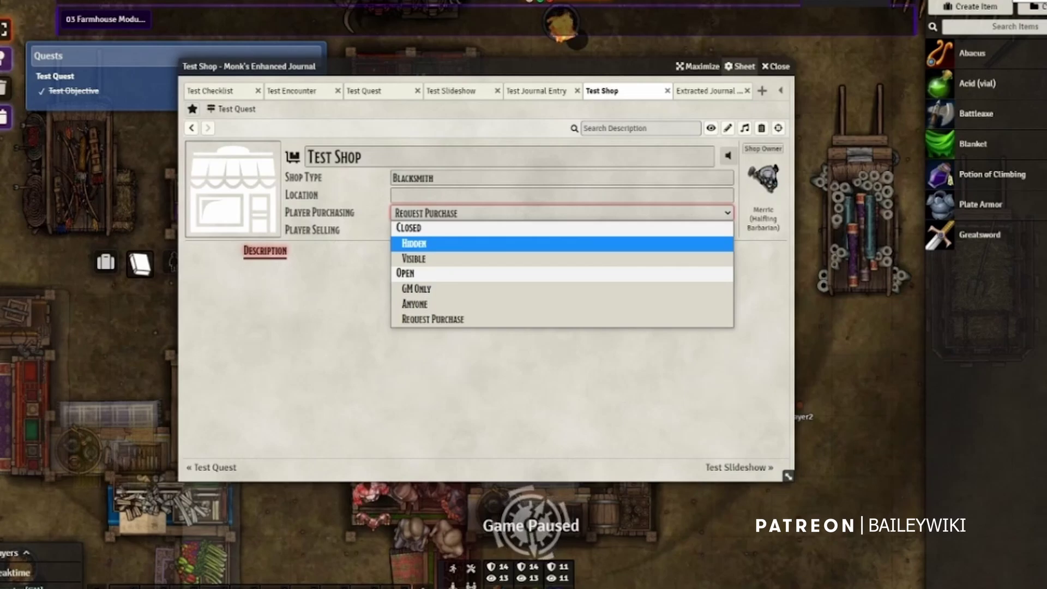
{"action": "left_click", "coordinate": [755, 274]}
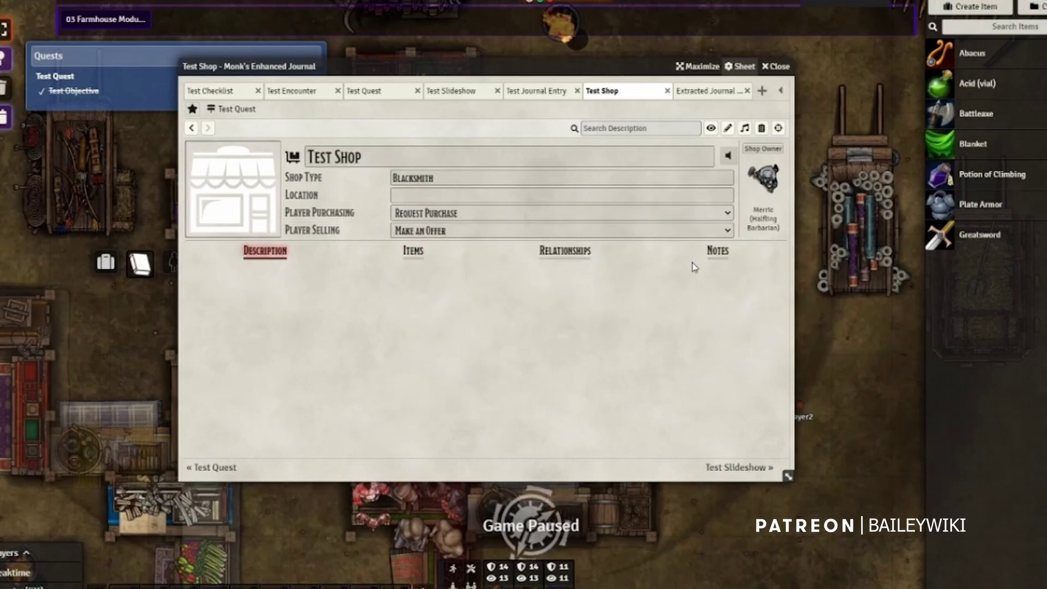
{"action": "left_click", "coordinate": [432, 220]}
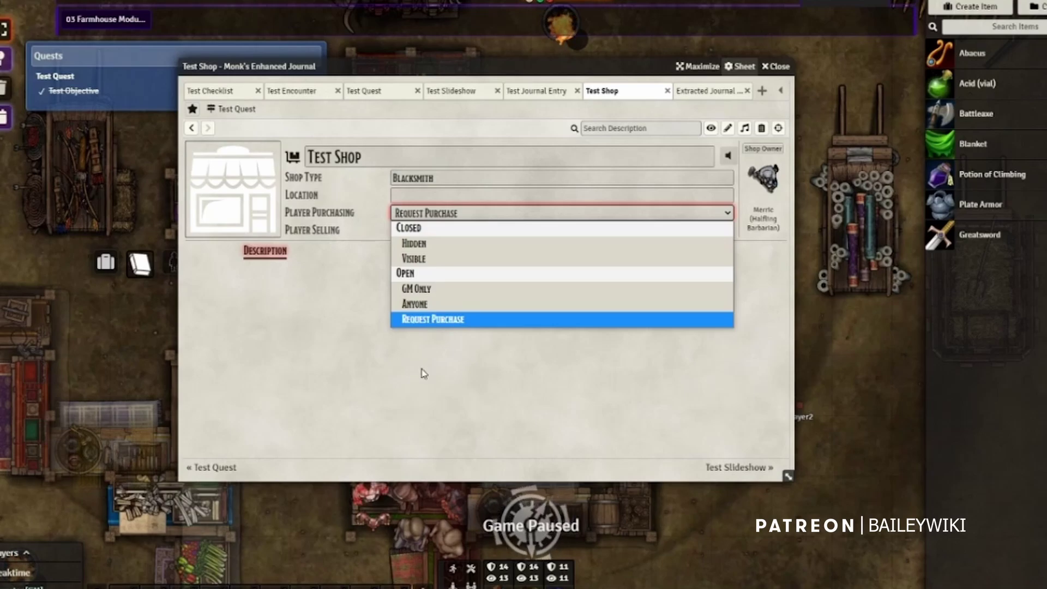
{"action": "left_click", "coordinate": [434, 323]}
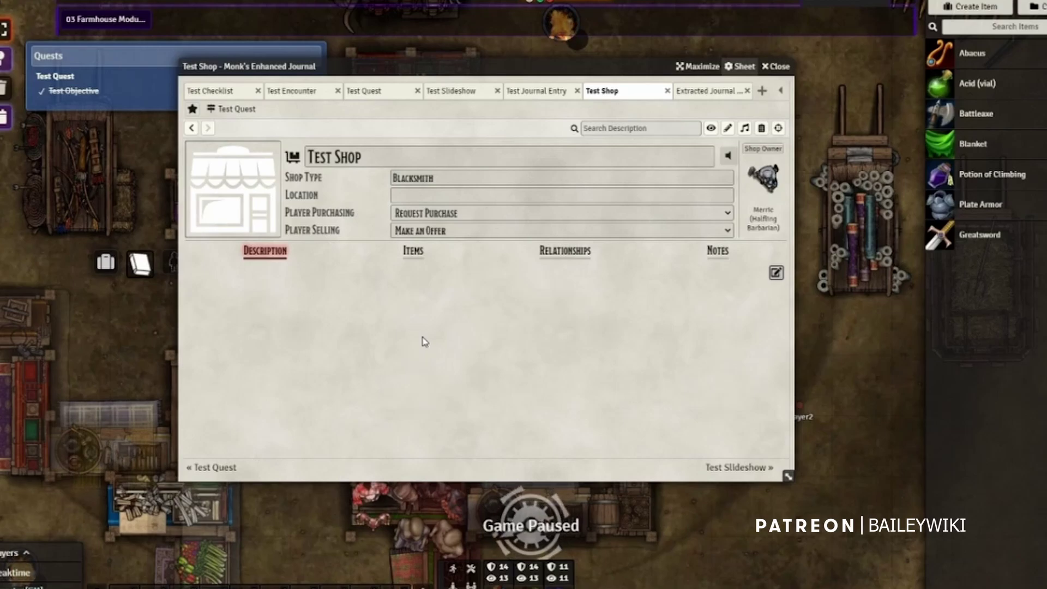
- Switch Player Purchasing to Anyone and back to Request Purchase, and open the Player Selling options
{"action": "left_click", "coordinate": [451, 214]}
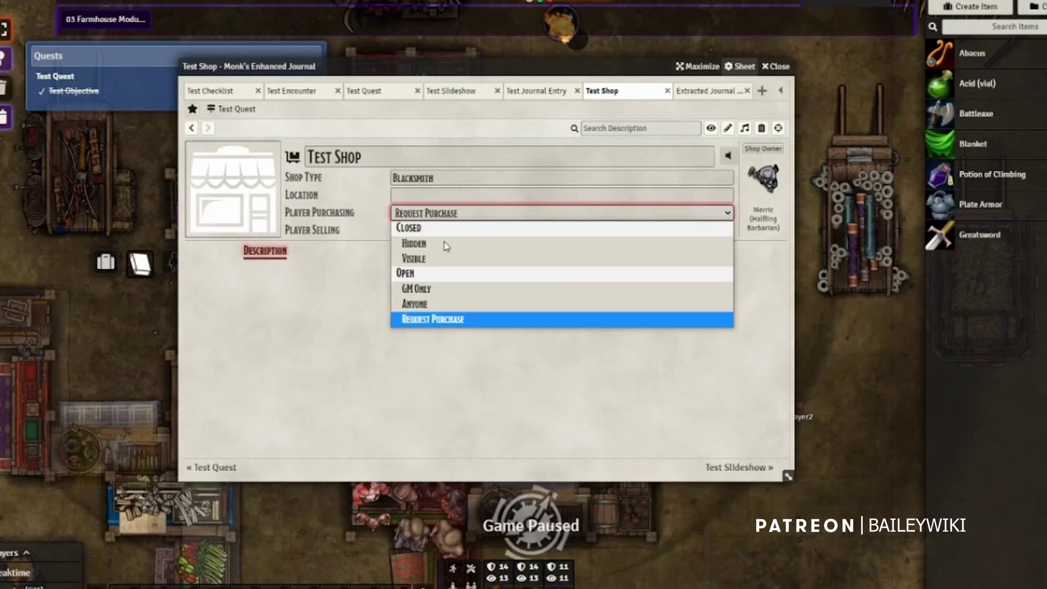
{"action": "left_click", "coordinate": [431, 304]}
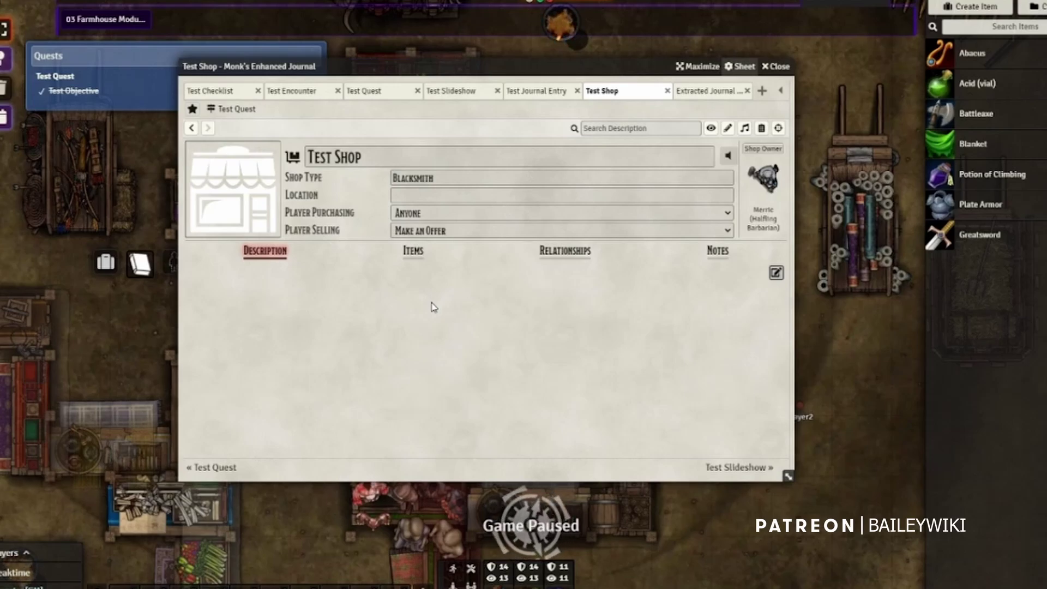
{"action": "left_click", "coordinate": [426, 213]}
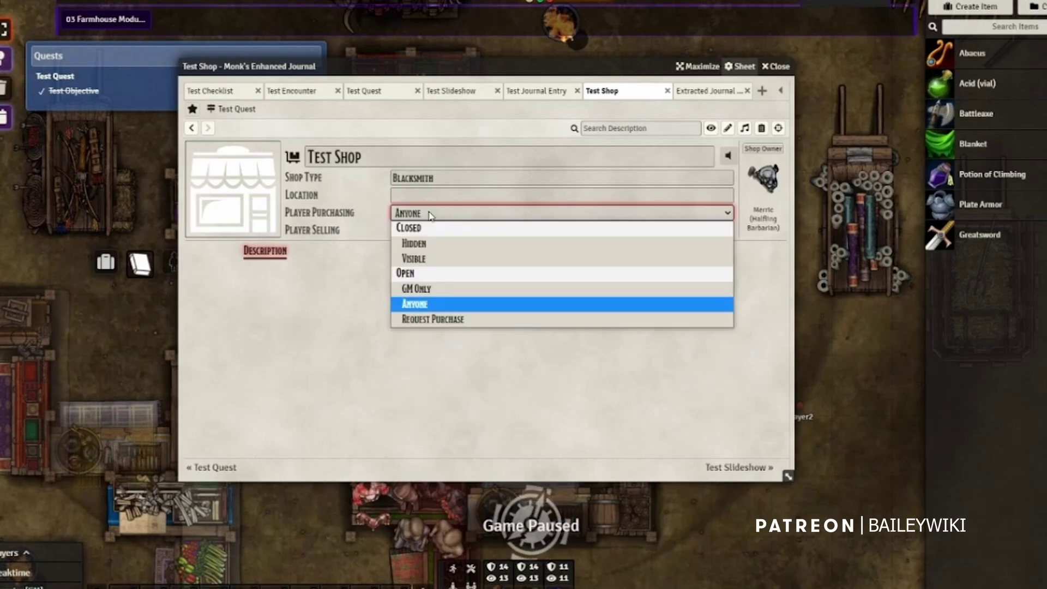
{"action": "left_click", "coordinate": [421, 325]}
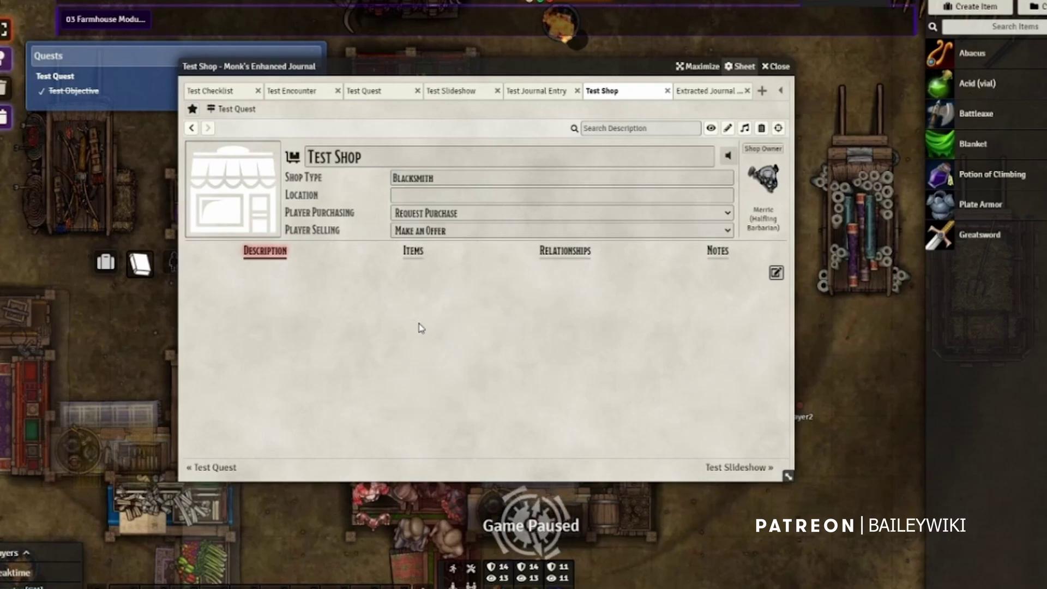
{"action": "left_click", "coordinate": [453, 233]}
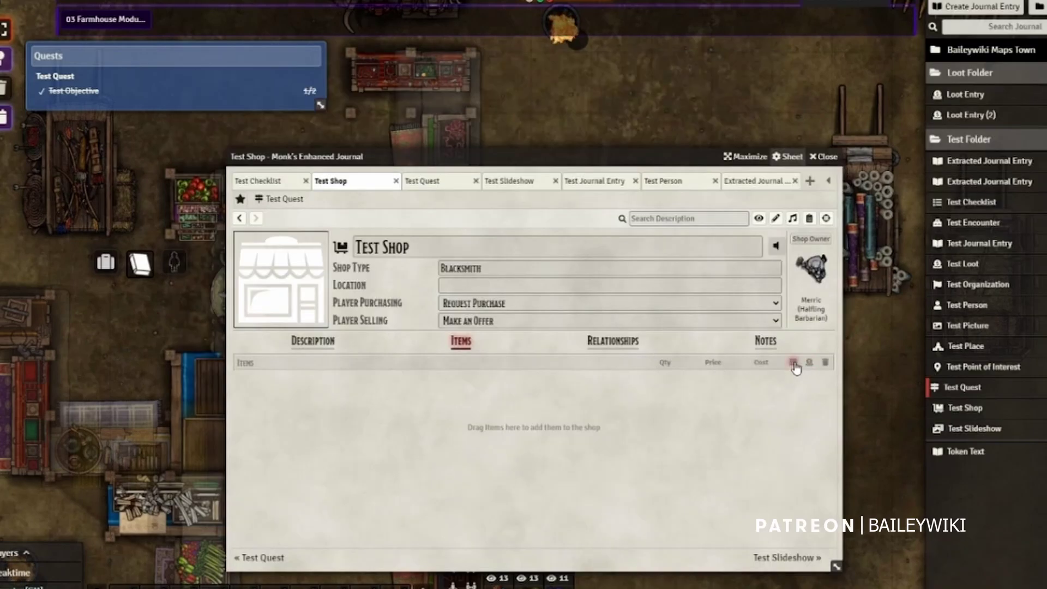
- Start populating Test Shop's items from the Test Items rollable table, with the number of items set to 5
{"action": "left_click", "coordinate": [794, 363]}
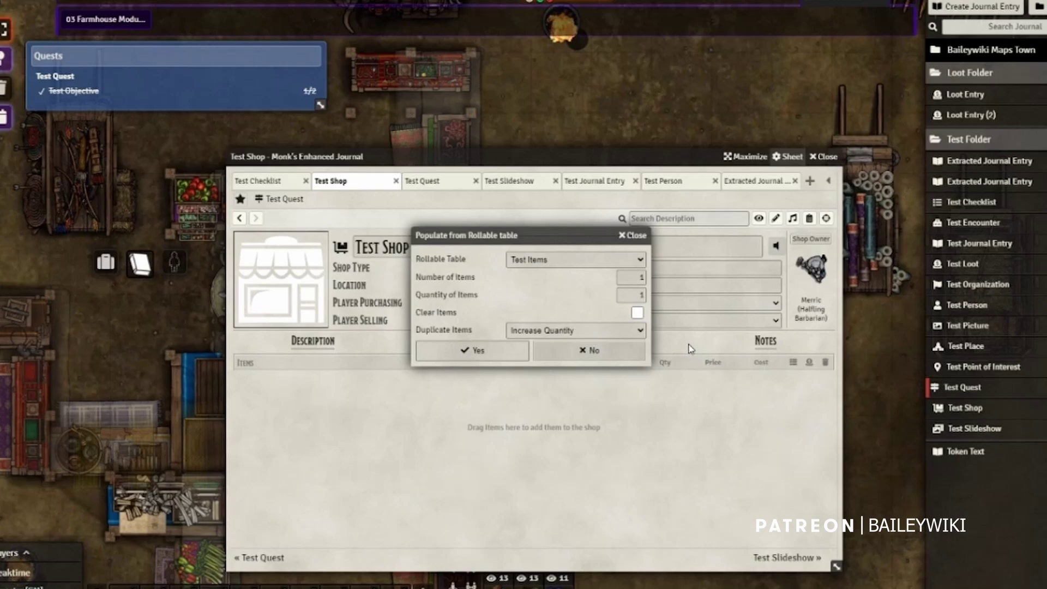
{"action": "left_click", "coordinate": [552, 263]}
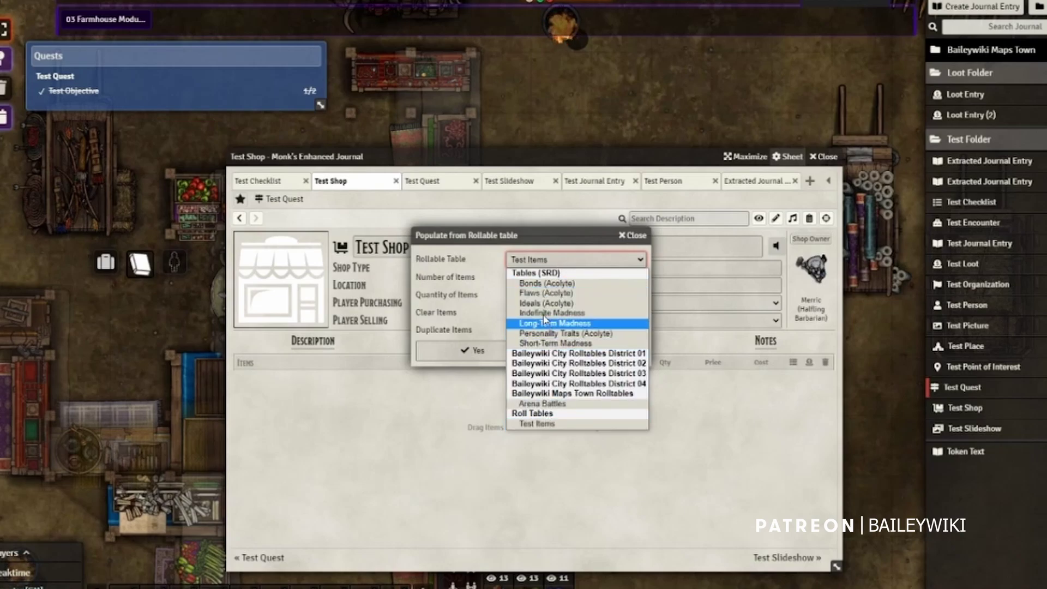
{"action": "left_click", "coordinate": [542, 425]}
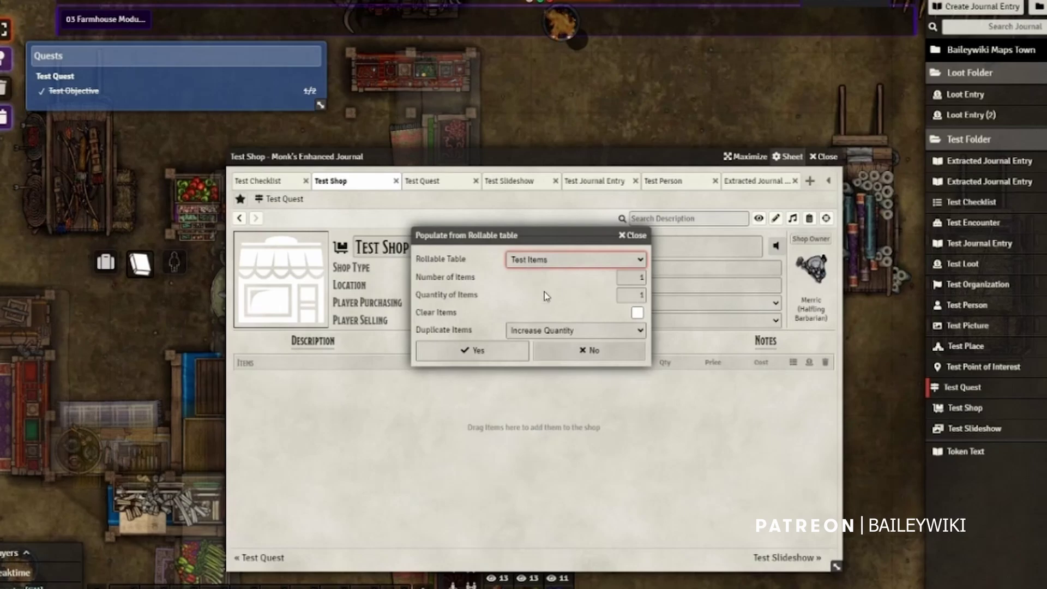
{"action": "left_click", "coordinate": [636, 278]}
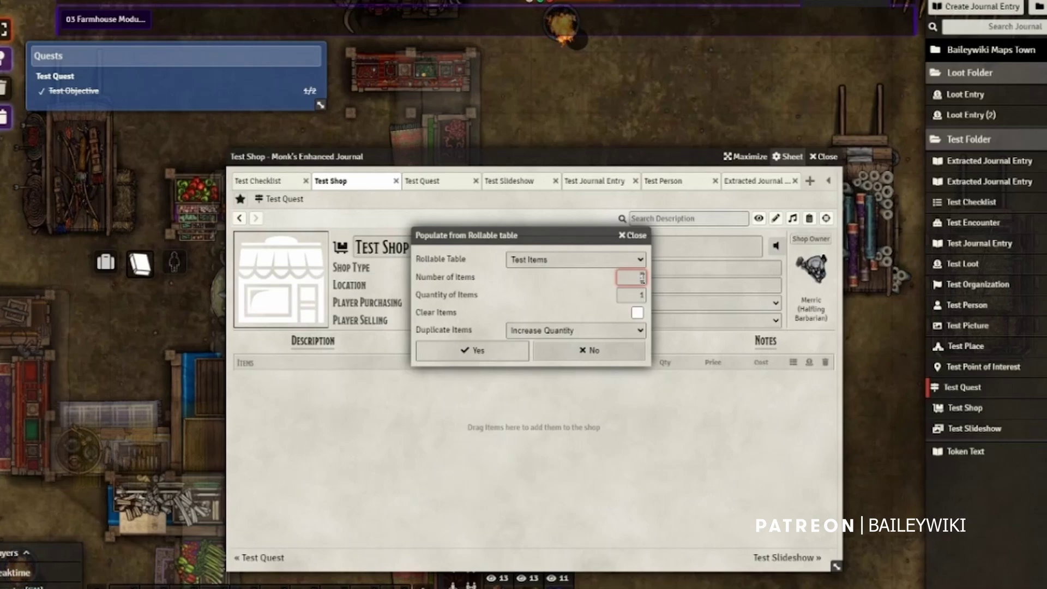
{"action": "type", "text": "5"}
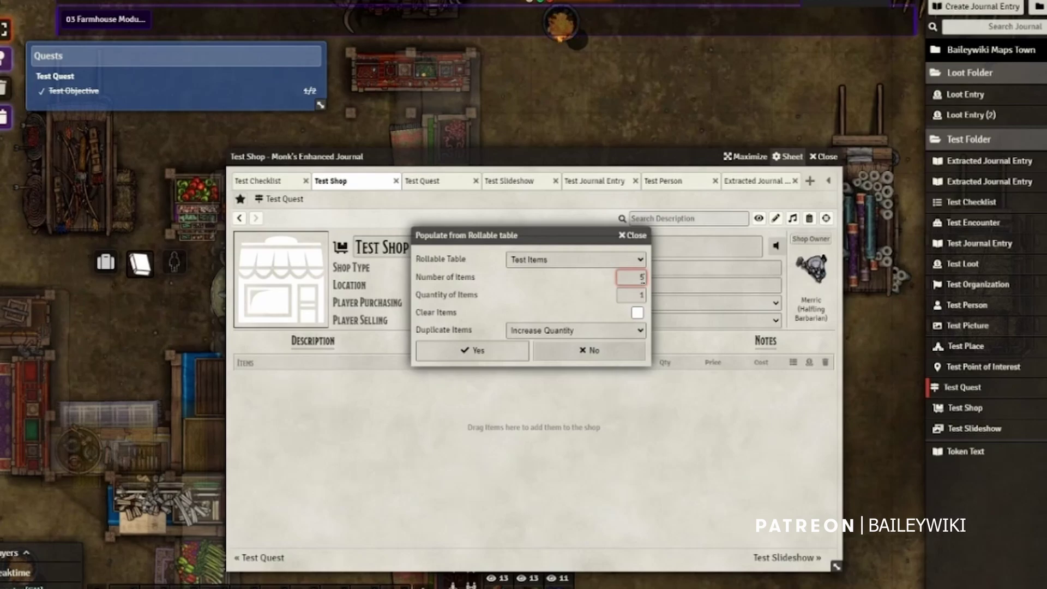
{"action": "type", "text": "d4"}
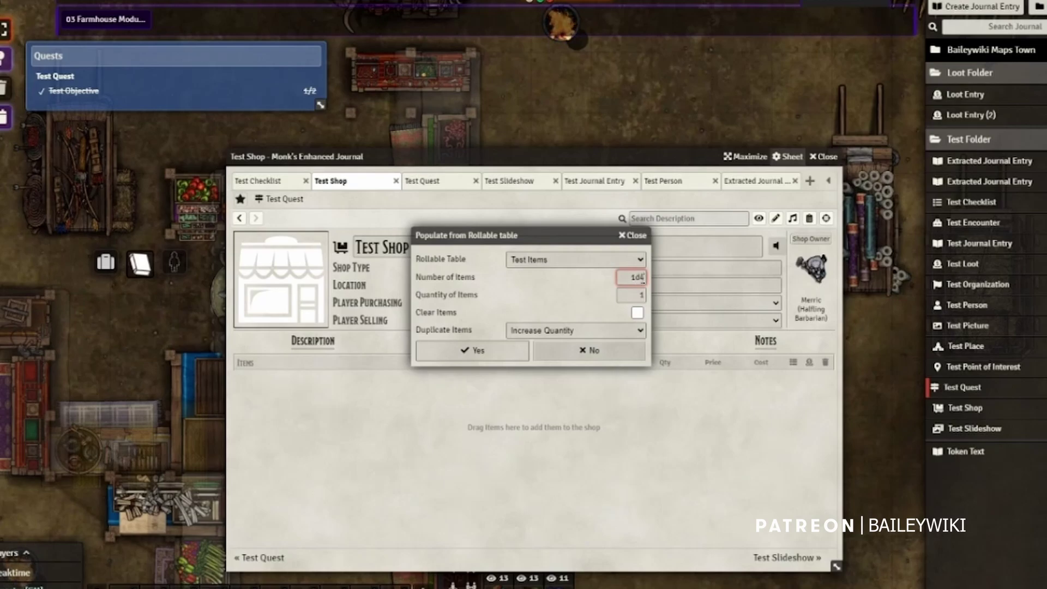
{"action": "key", "text": "BackSpace"}
{"action": "key", "text": "BackSpace"}
{"action": "key", "text": "BackSpace"}
{"action": "type", "text": "5"}
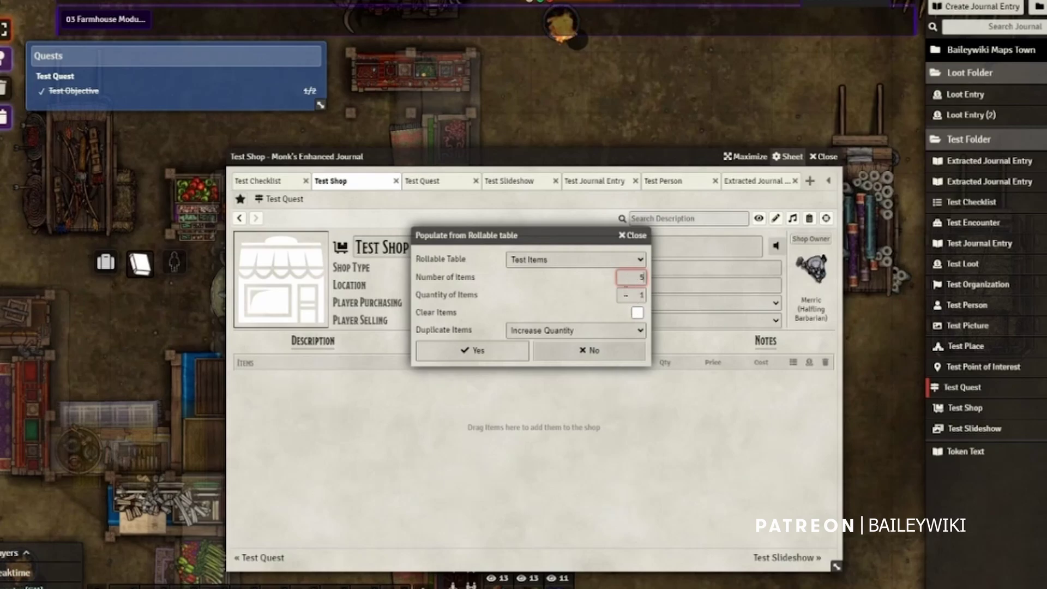
- Try 1d4 as the quantity of items, restore 1, and close the dialog without populating the shop after reviewing the Duplicate Items options
{"action": "left_click", "coordinate": [641, 295]}
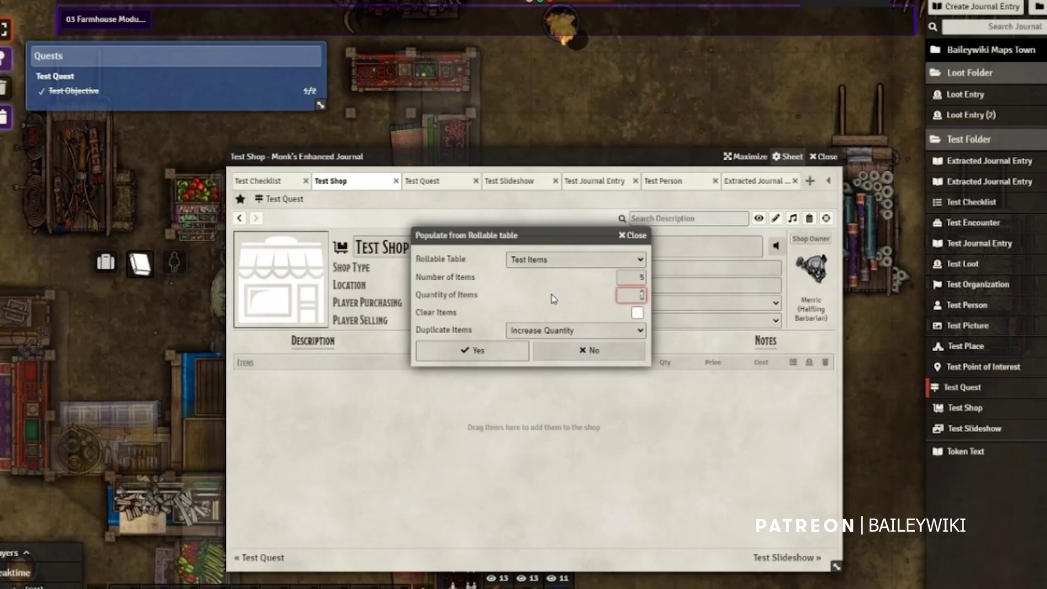
{"action": "type", "text": "1d4"}
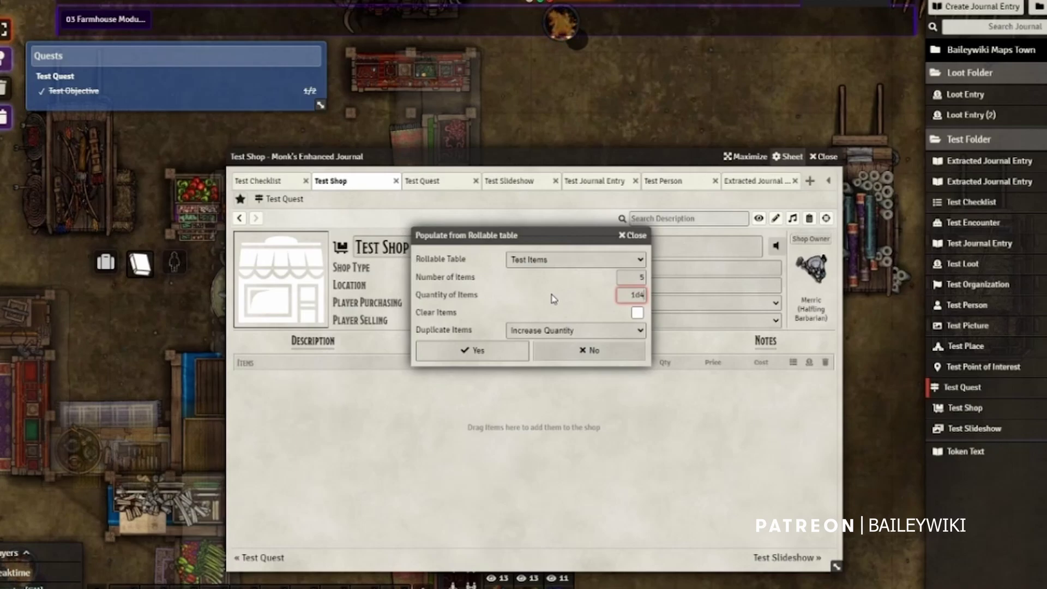
{"action": "key", "text": "BackSpace"}
{"action": "key", "text": "BackSpace"}
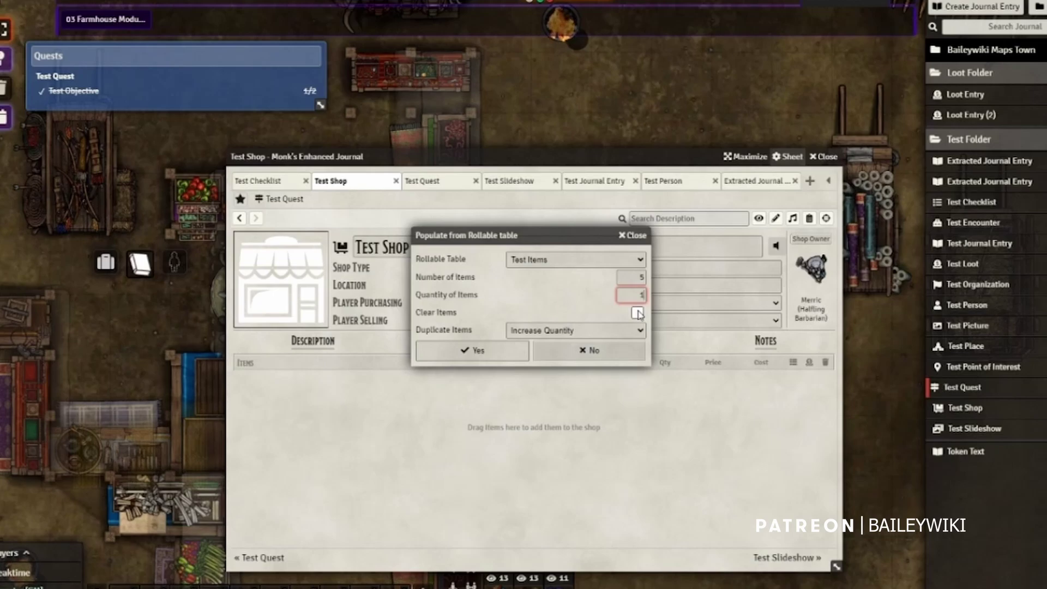
{"action": "left_click", "coordinate": [559, 331]}
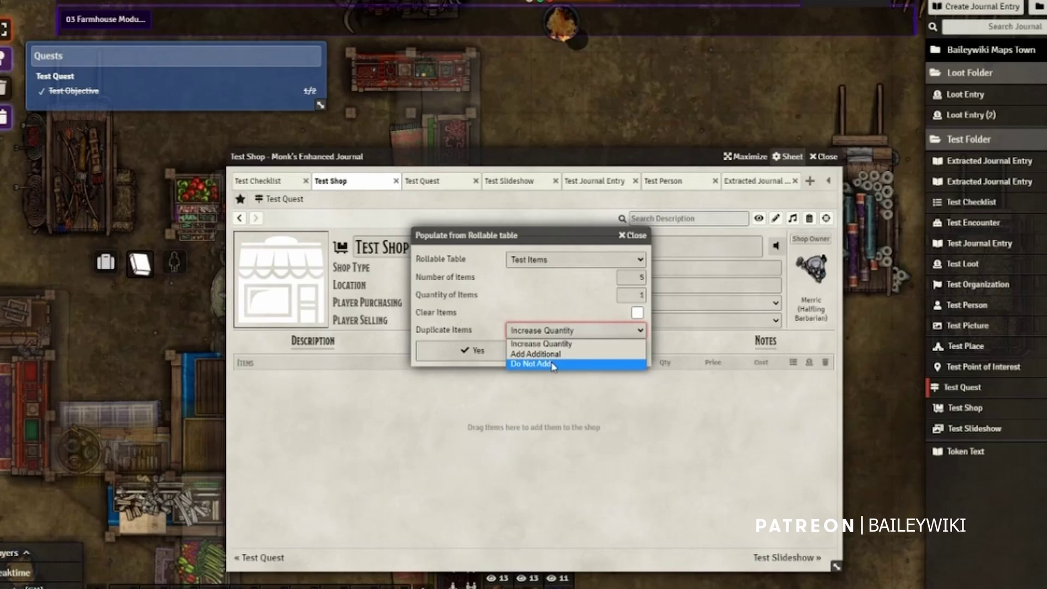
{"action": "left_click", "coordinate": [635, 238]}
{"action": "left_click", "coordinate": [636, 238]}
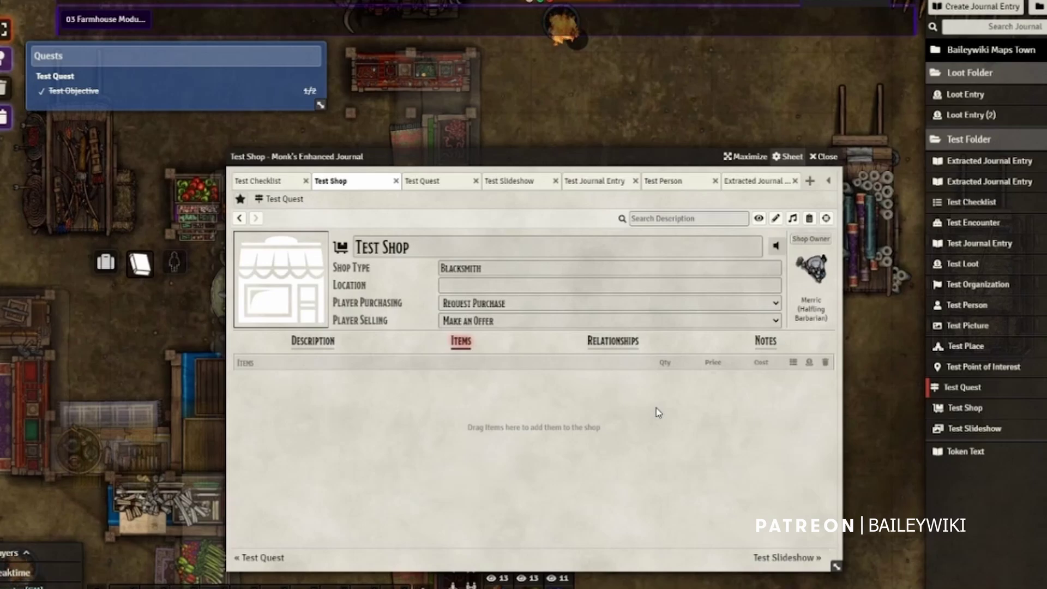
- Add a Flail to Test Shop's items, lock it, and toggle its visibility
{"action": "left_click", "coordinate": [790, 401]}
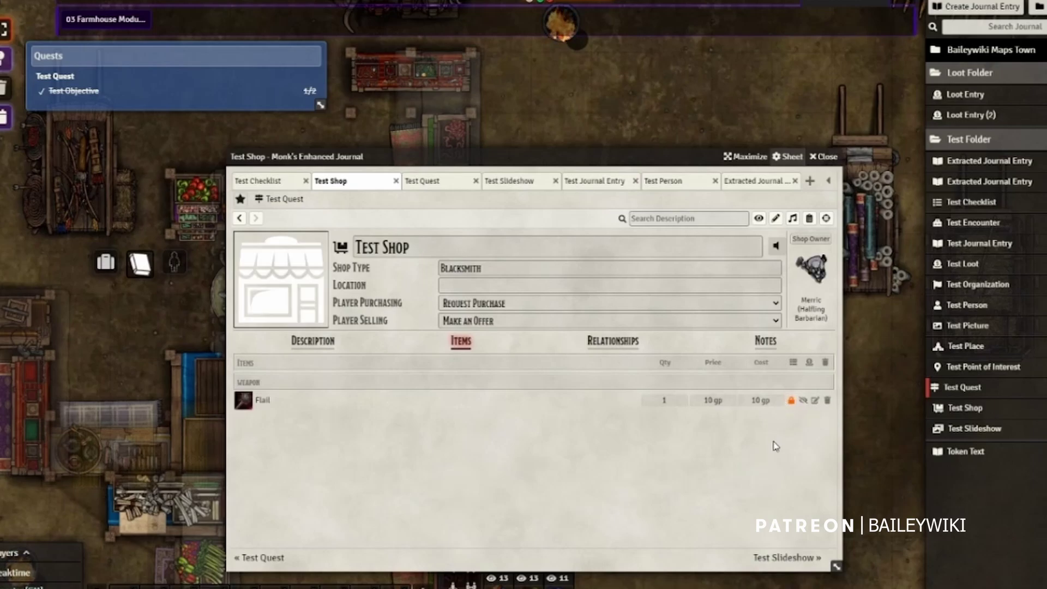
{"action": "left_click", "coordinate": [802, 403]}
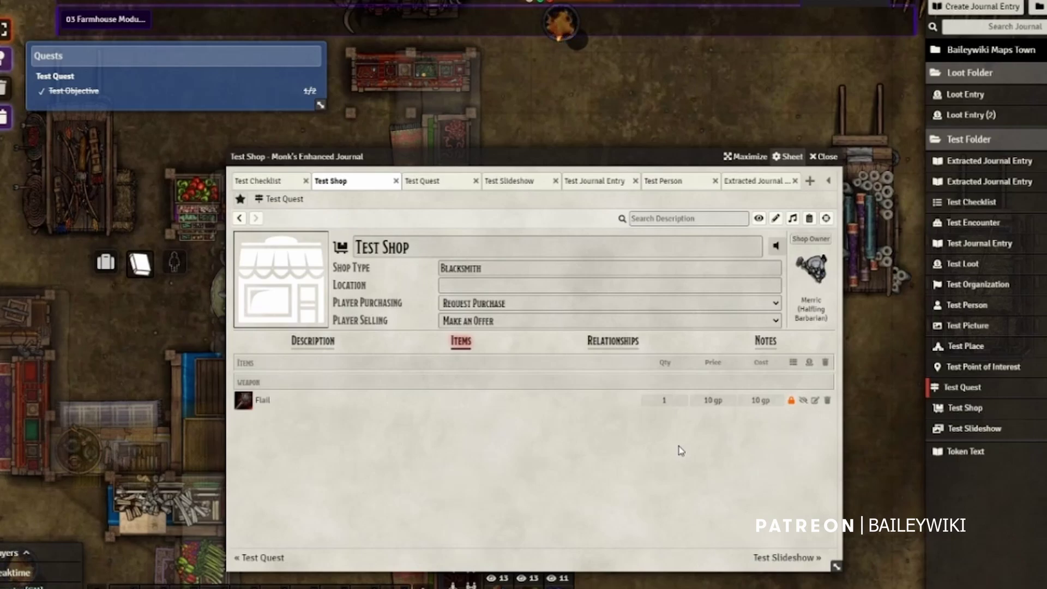
- Set Test Shop's sell price multiplier to 2, convert the existing shop items to that rate, and close the price adjustment
{"action": "left_click", "coordinate": [809, 362]}
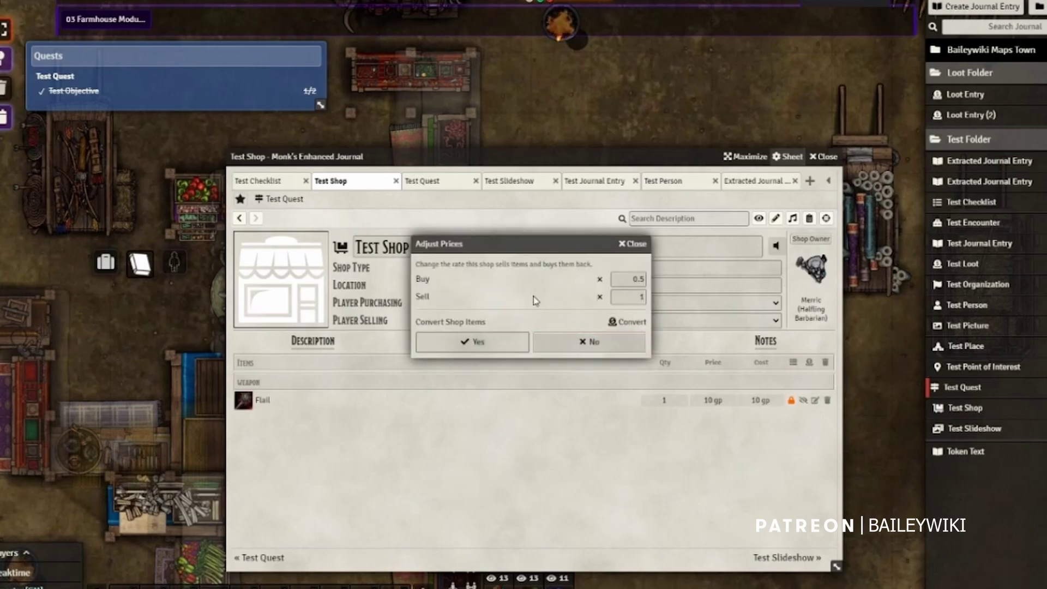
{"action": "double_click", "coordinate": [638, 297]}
{"action": "type", "text": "2"}
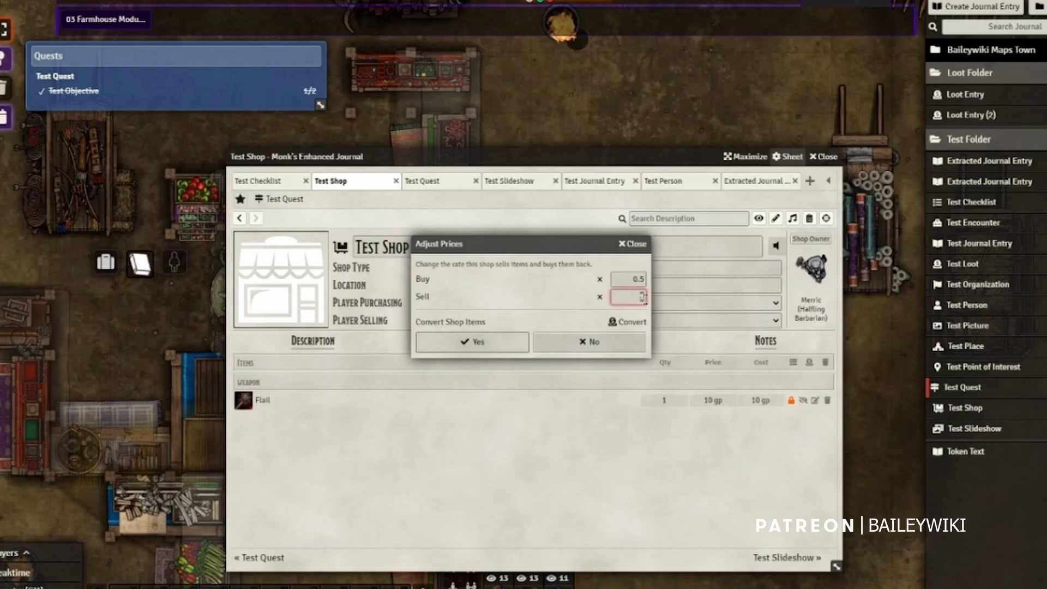
{"action": "left_click", "coordinate": [626, 322]}
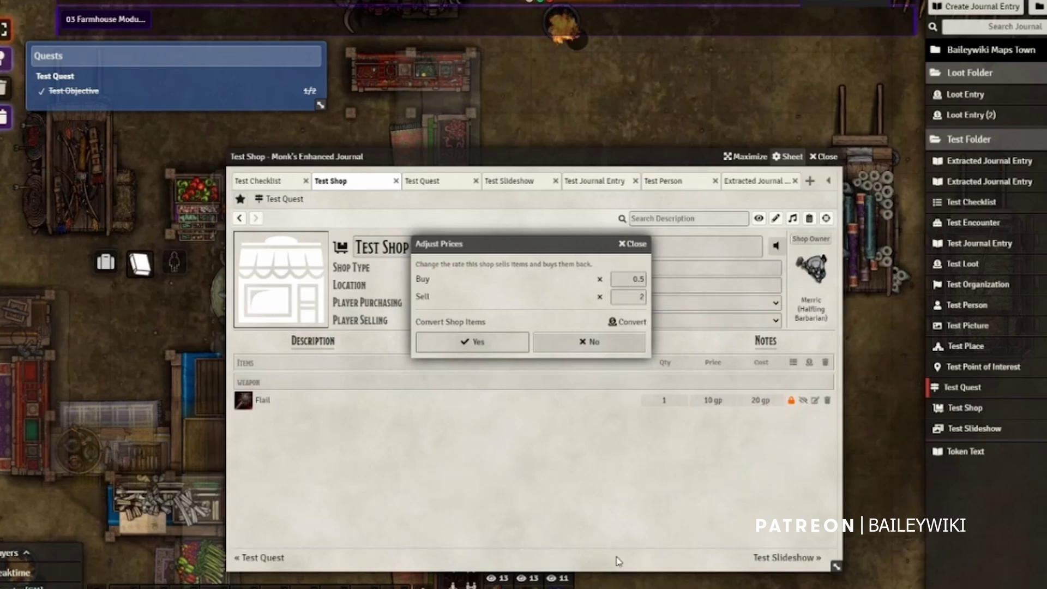
{"action": "key", "text": "Escape"}
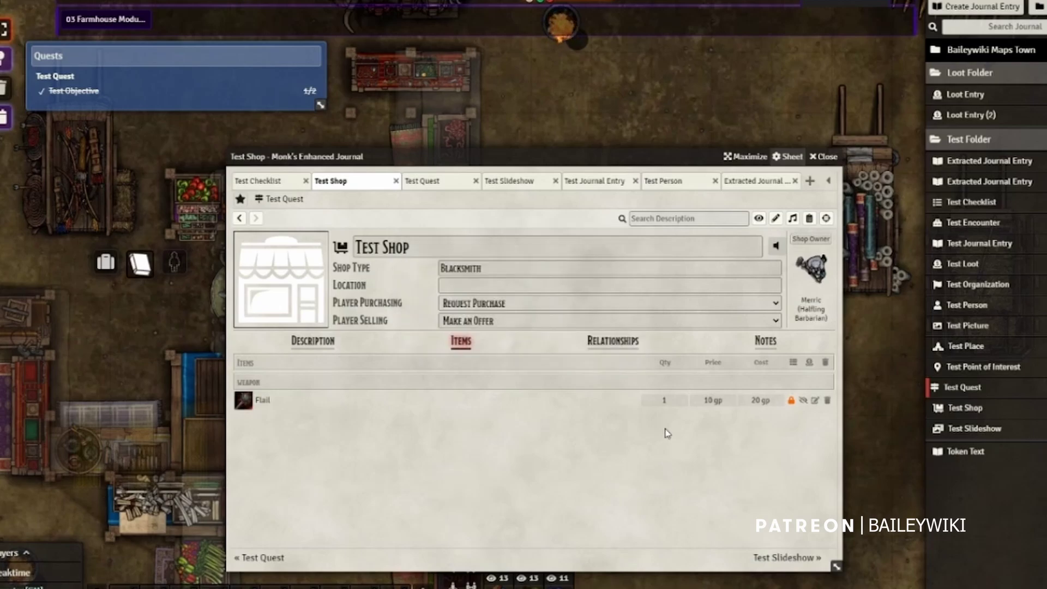
- Set the quantity of the Flail in Test Shop's items to 5
{"action": "left_click", "coordinate": [671, 401]}
{"action": "double_click", "coordinate": [671, 401]}
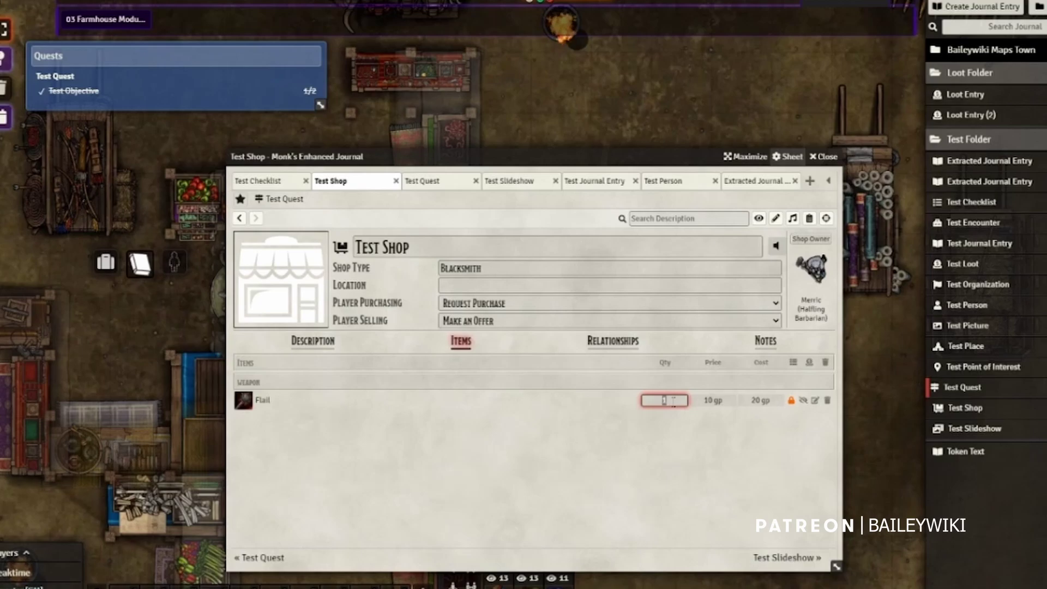
{"action": "type", "text": "5"}
{"action": "left_click", "coordinate": [666, 439]}
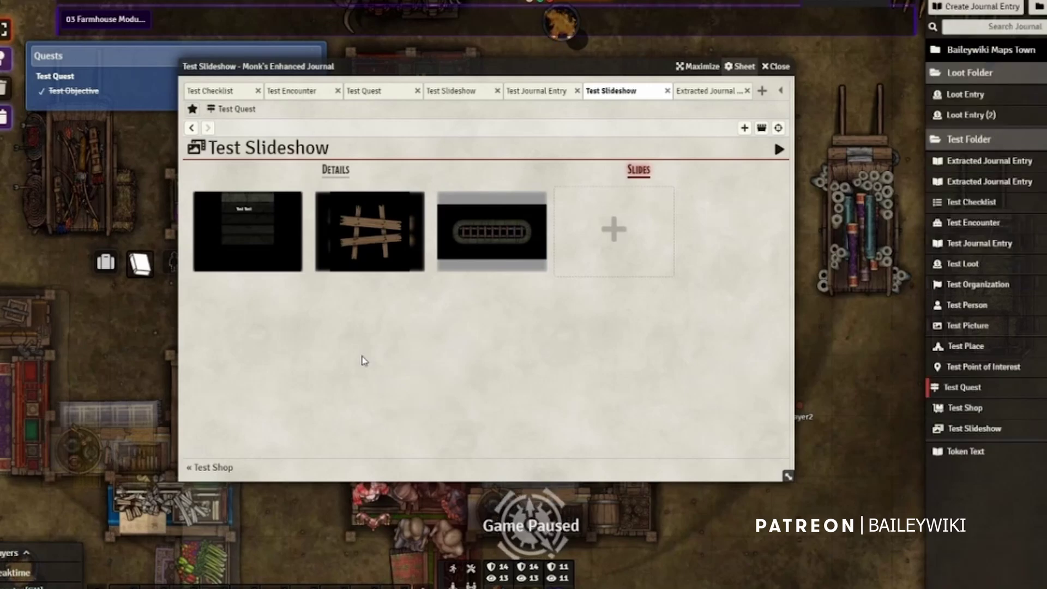
- Examine Test Slideshow's details, including the Show As modes, canvas colour, audio file field and transition effects, without changing them
{"action": "left_click", "coordinate": [336, 169]}
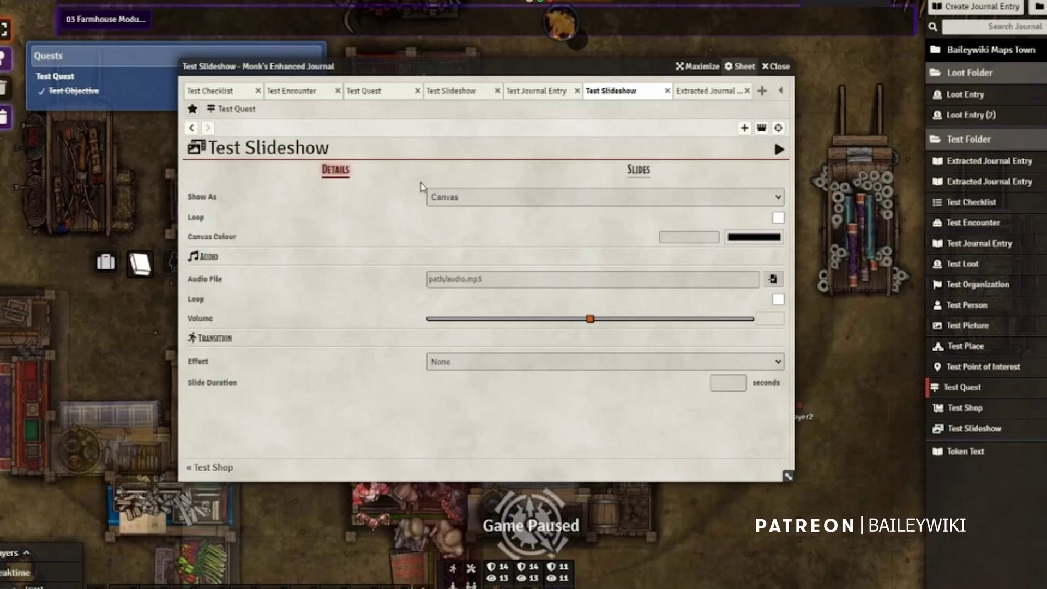
{"action": "left_click", "coordinate": [462, 197]}
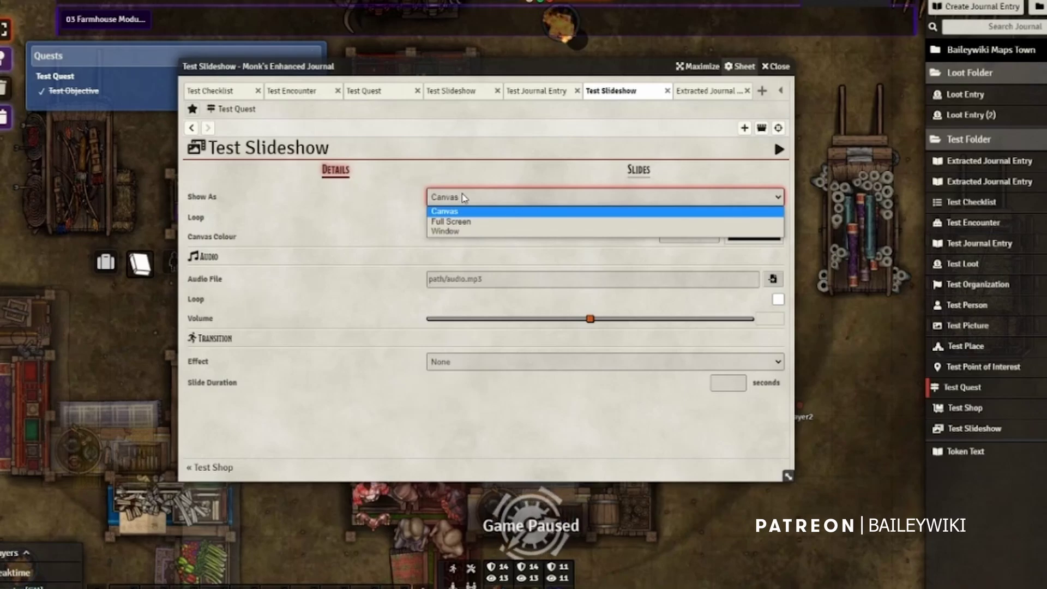
{"action": "left_click", "coordinate": [457, 232]}
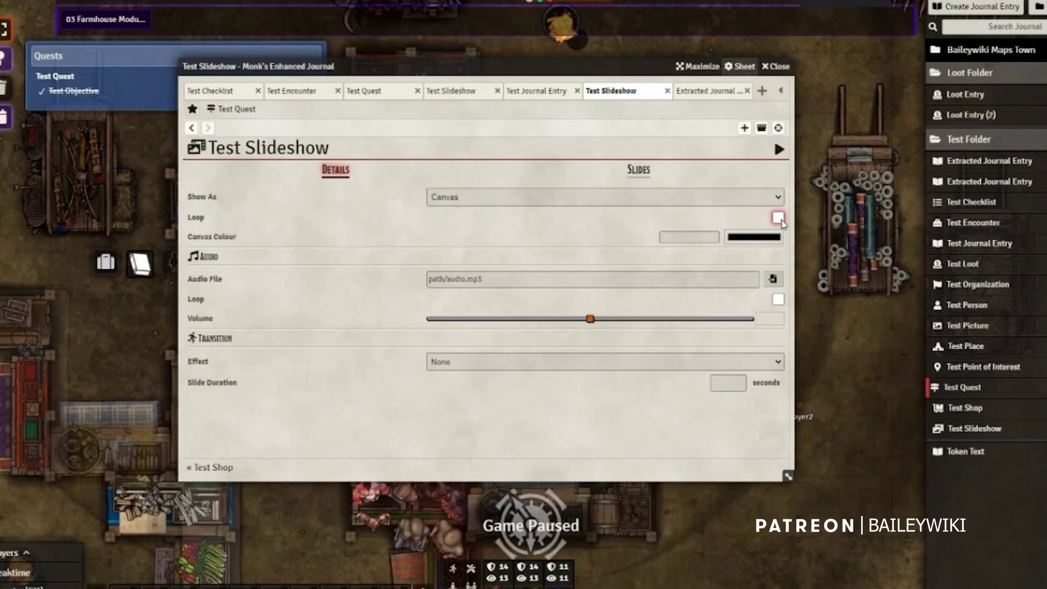
{"action": "left_click", "coordinate": [682, 202]}
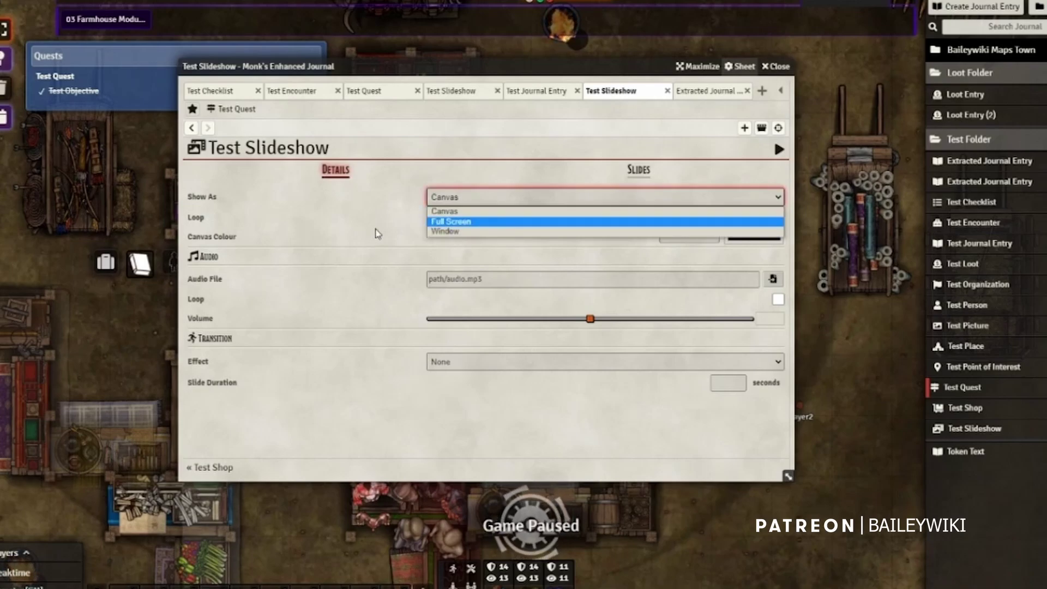
{"action": "left_click", "coordinate": [341, 246]}
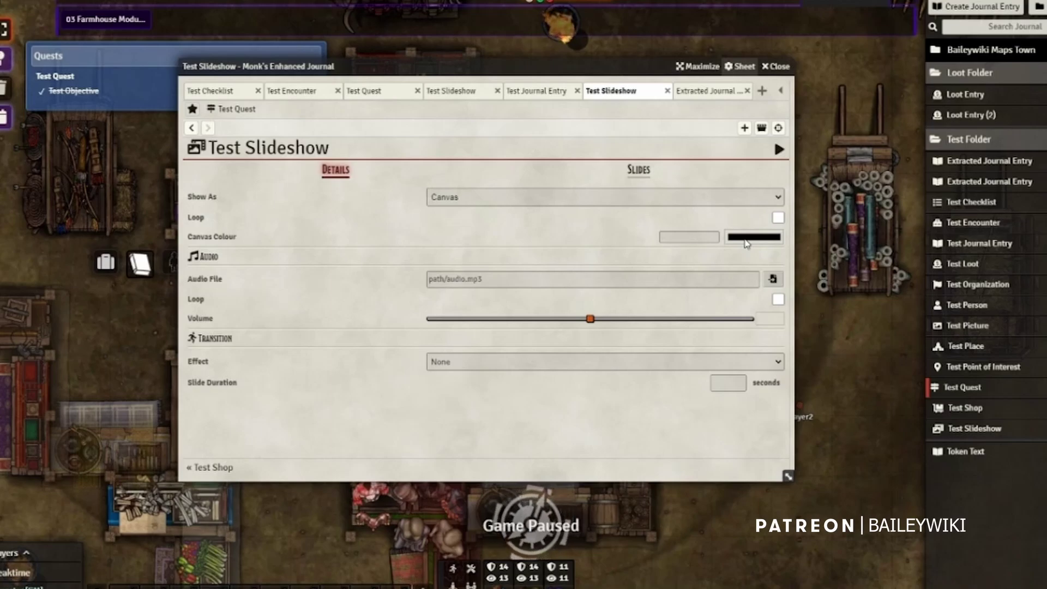
{"action": "left_click", "coordinate": [723, 279]}
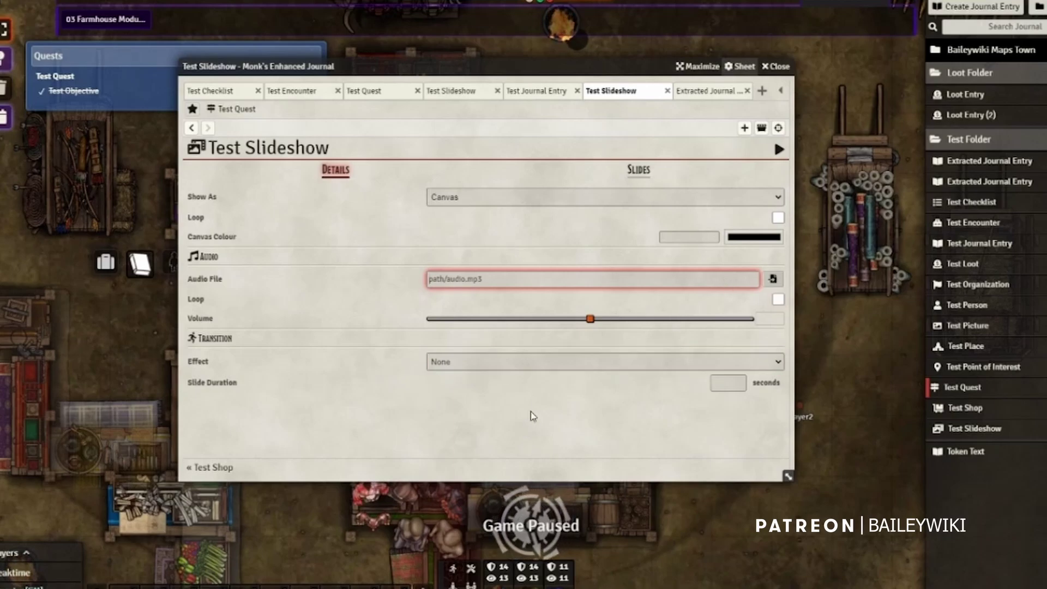
{"action": "left_click", "coordinate": [509, 364]}
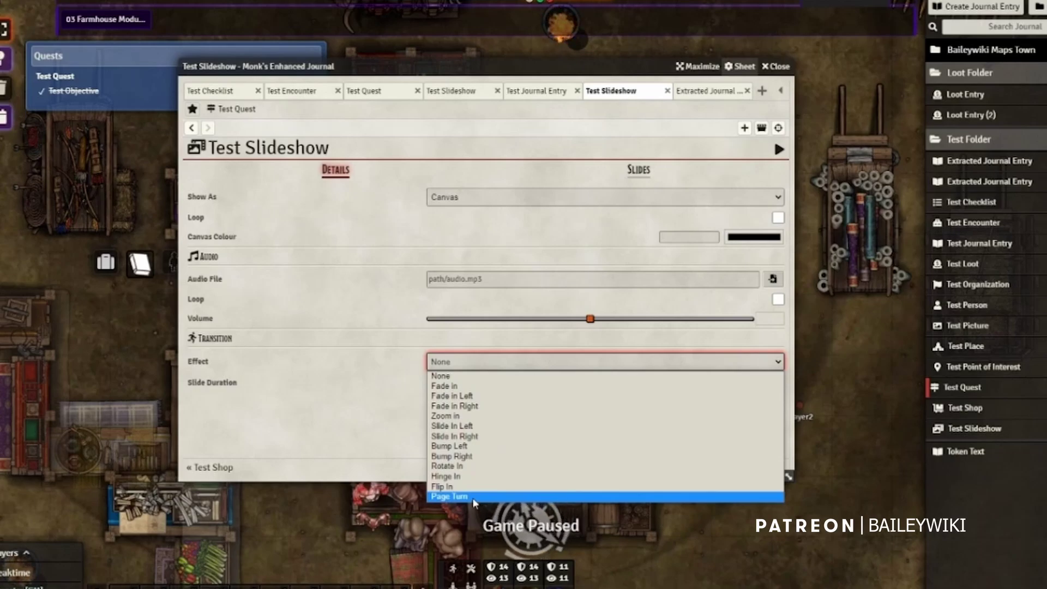
{"action": "left_click", "coordinate": [359, 356]}
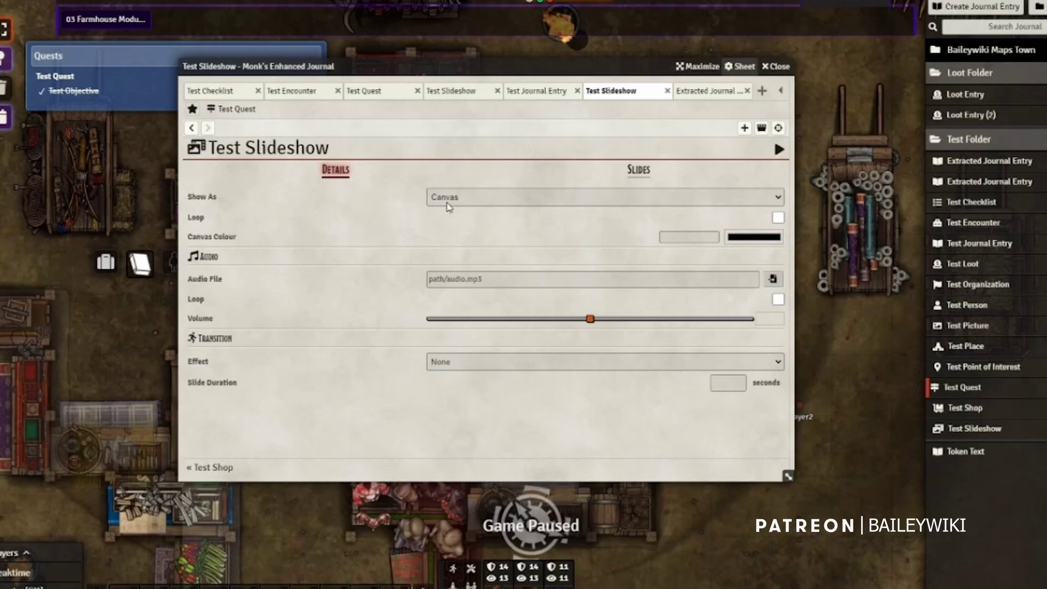
- Open the configuration of Test Slideshow's first slide and examine its sizing choices and transition effects
{"action": "left_click", "coordinate": [636, 170]}
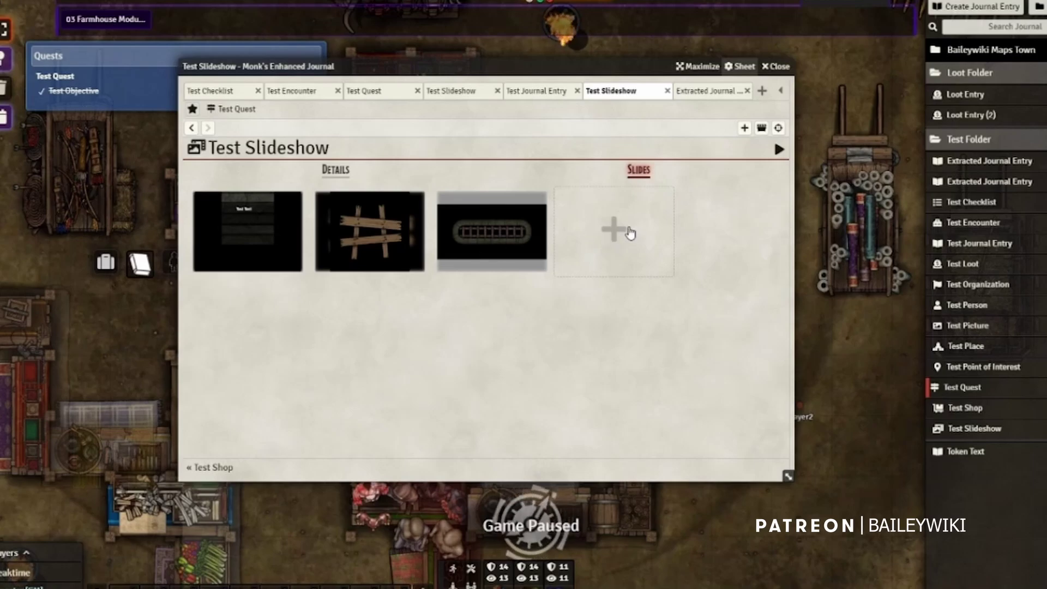
{"action": "left_click", "coordinate": [274, 229]}
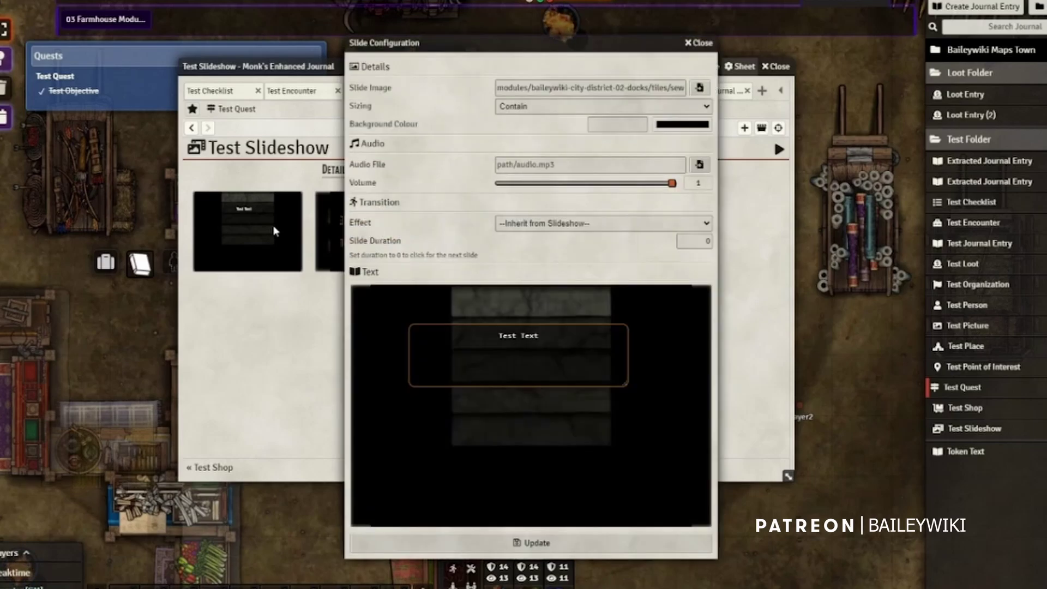
{"action": "left_click", "coordinate": [538, 109]}
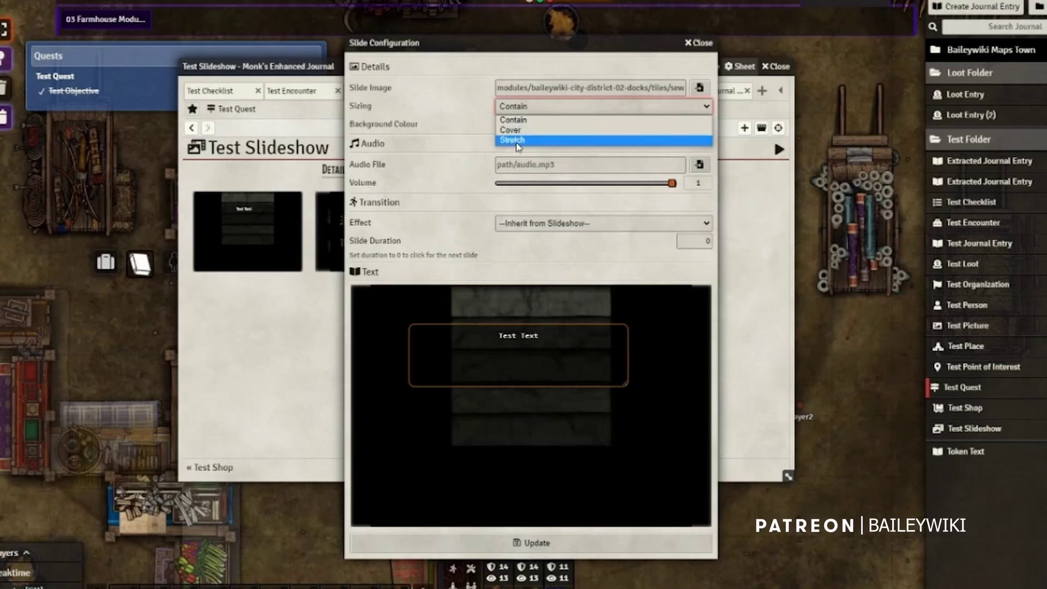
{"action": "left_click", "coordinate": [463, 163]}
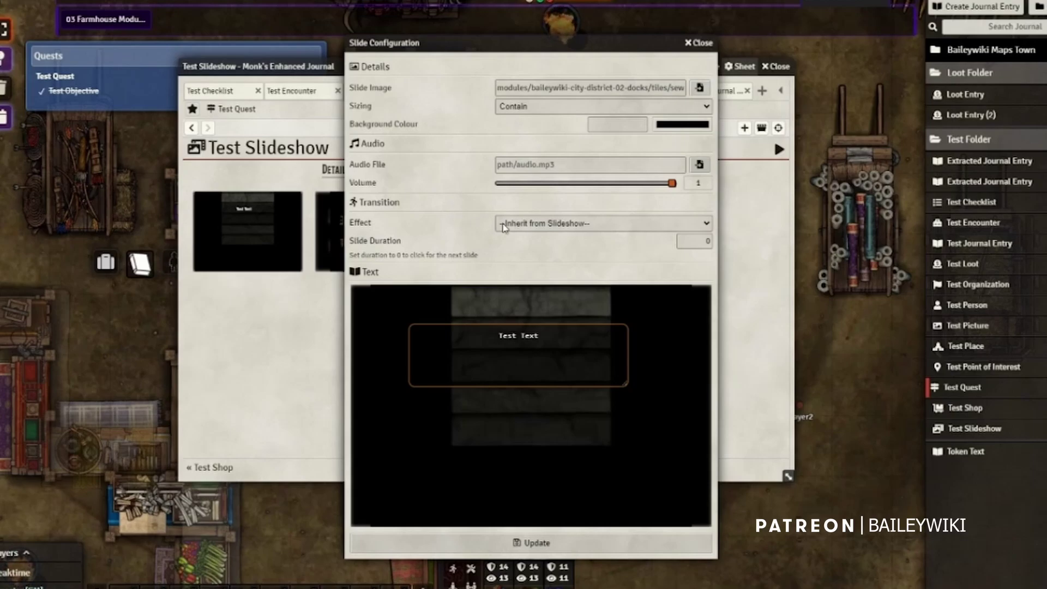
{"action": "left_click", "coordinate": [541, 225]}
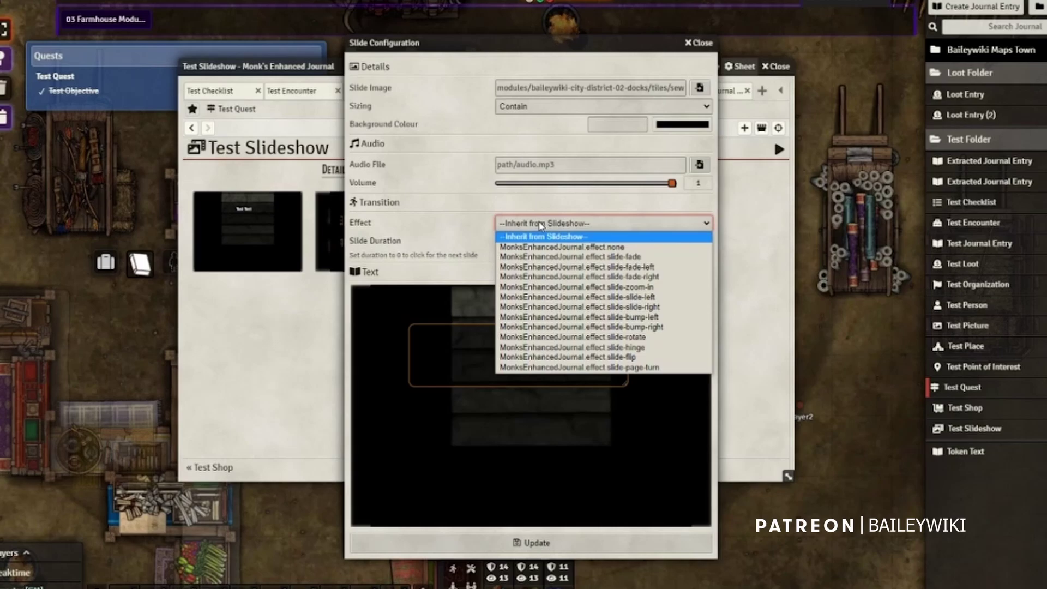
{"action": "left_click", "coordinate": [462, 224]}
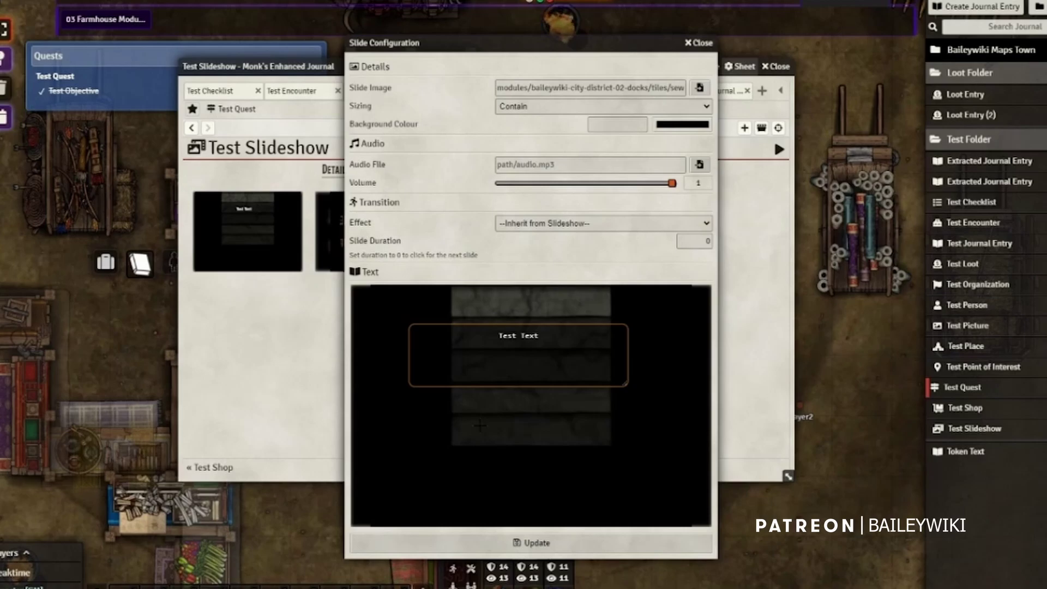
- Draw a second text box below Test Text on the slide and enter "Another text" in it
{"action": "left_click_drag", "start_coordinate": [451, 409], "coordinate": [592, 451]}
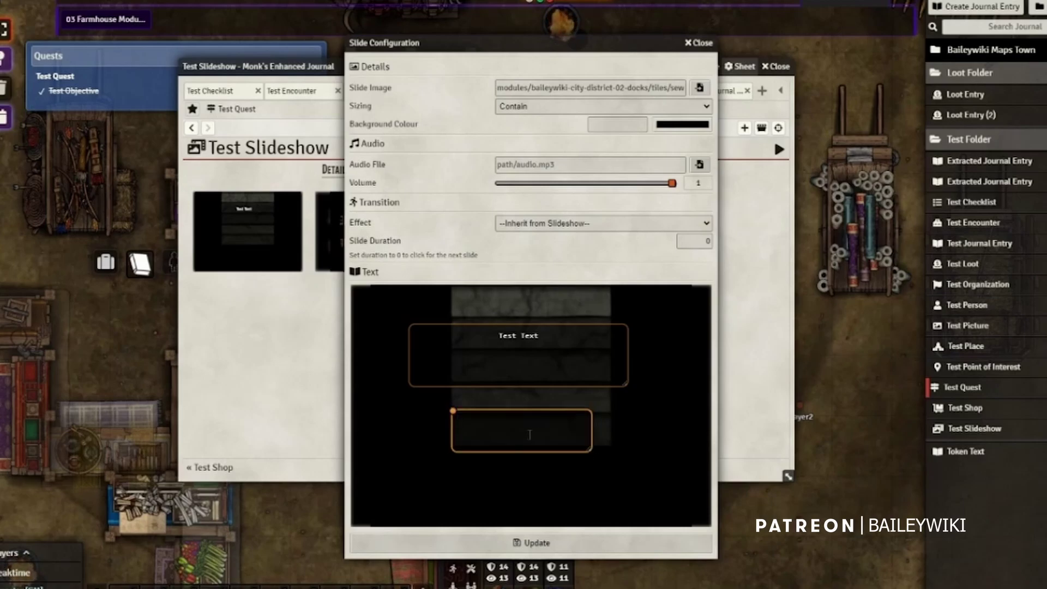
{"action": "type", "text": "Another textr"}
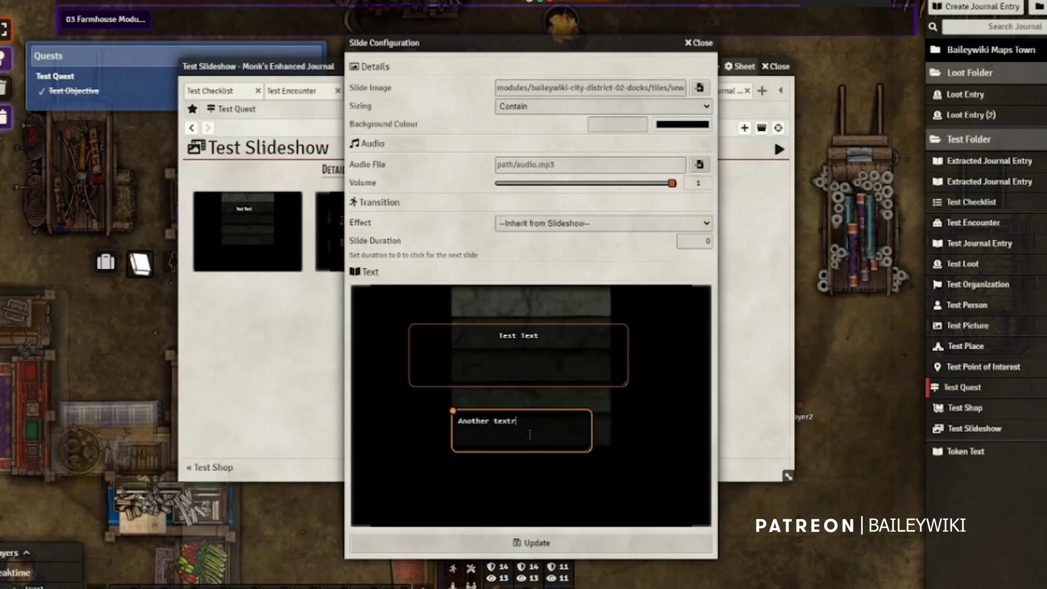
{"action": "key", "text": "BackSpace"}
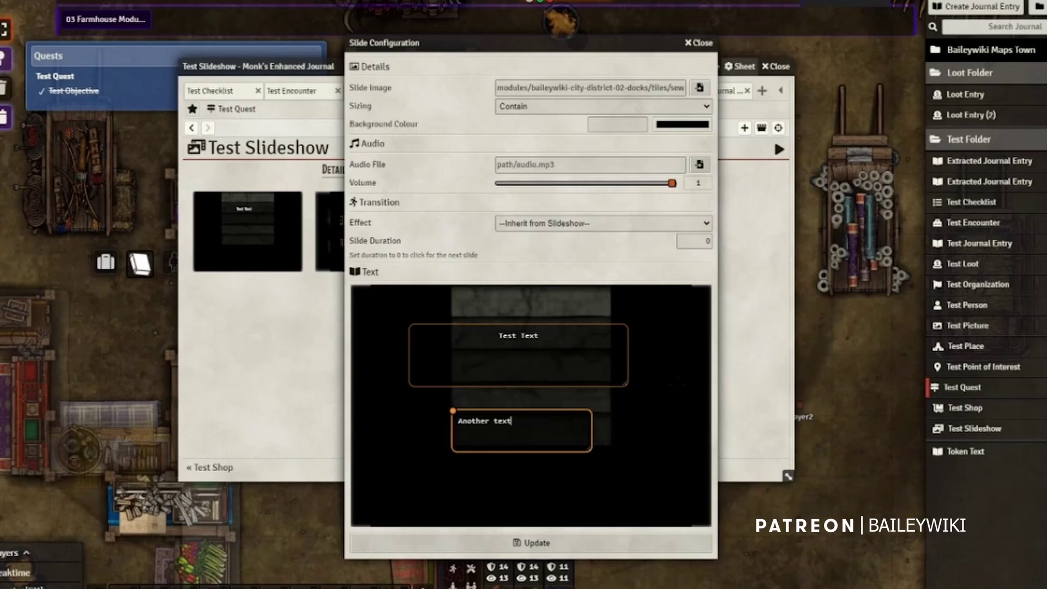
- Centre the second text box's text, check its fade-in and duration fields, and close the slide configuration without updating
{"action": "double_click", "coordinate": [524, 425]}
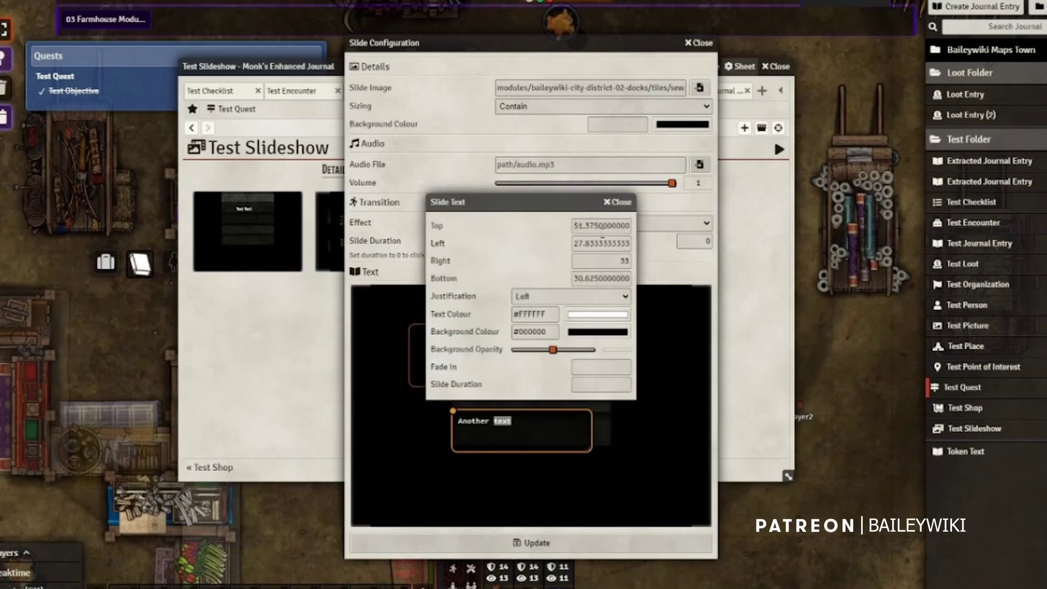
{"action": "left_click", "coordinate": [593, 367]}
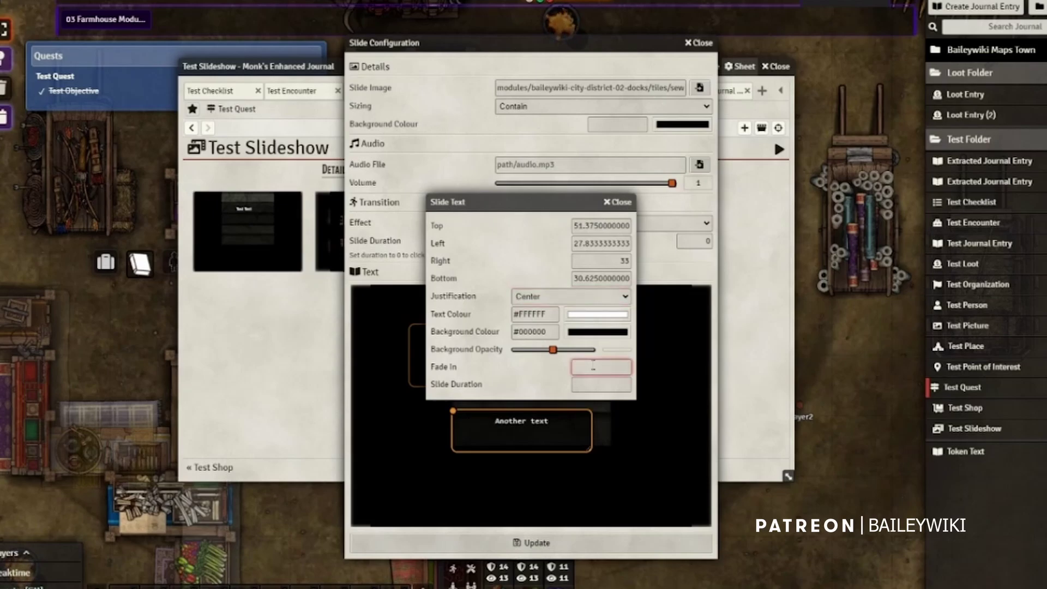
{"action": "left_click", "coordinate": [605, 384]}
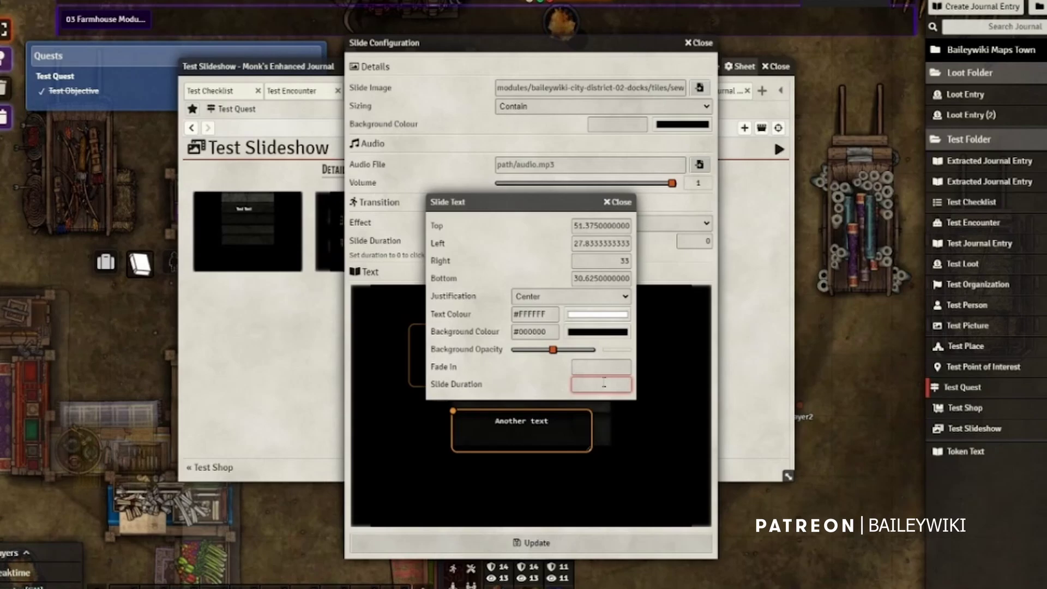
{"action": "left_click", "coordinate": [619, 205]}
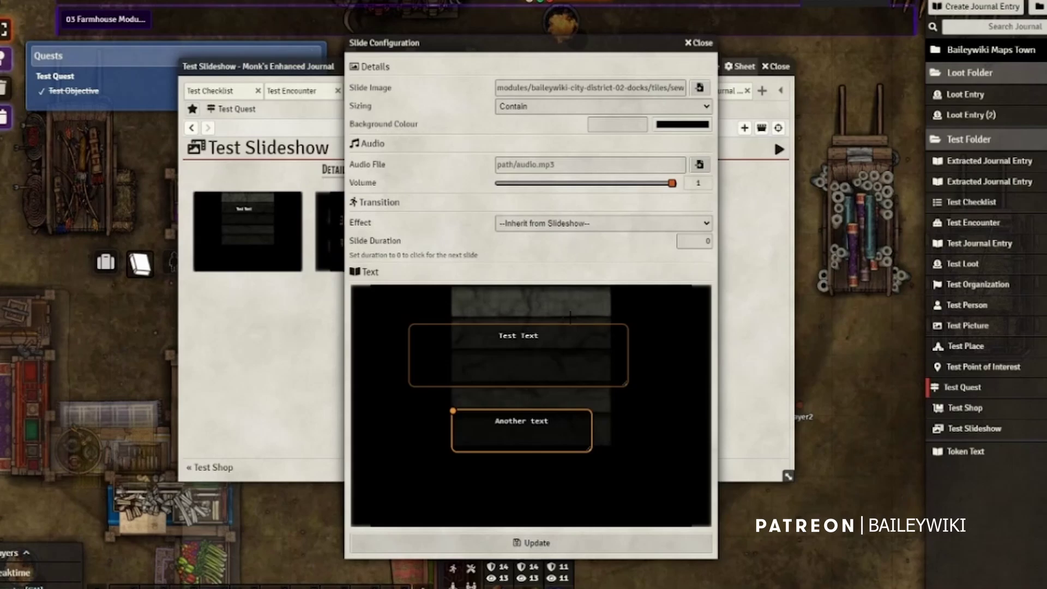
{"action": "left_click", "coordinate": [699, 43]}
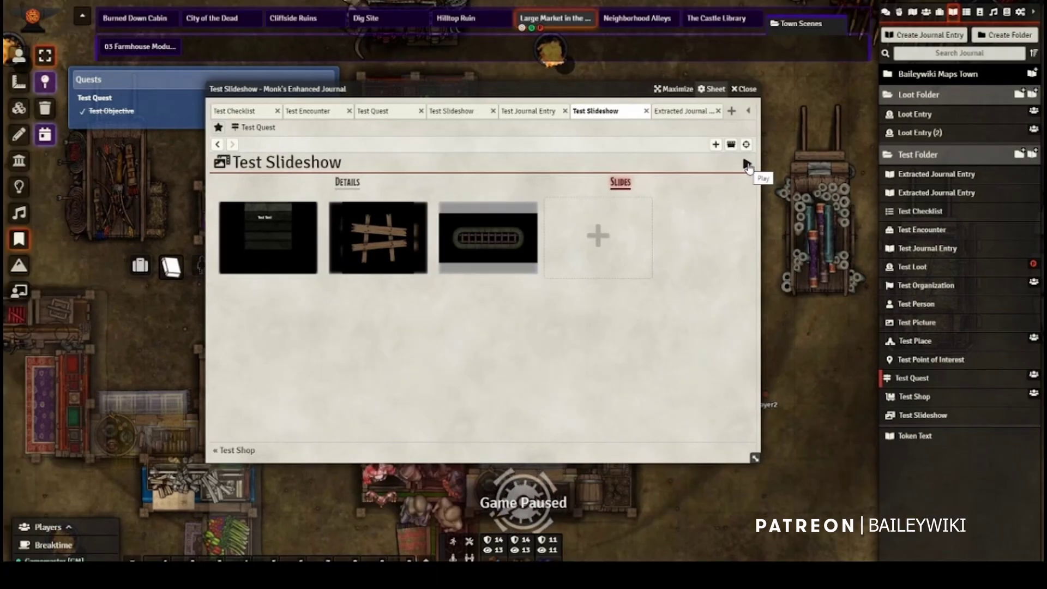
- Play Test Slideshow and close the Test Quest sheet covering it in the player's view
{"action": "left_click", "coordinate": [747, 164]}
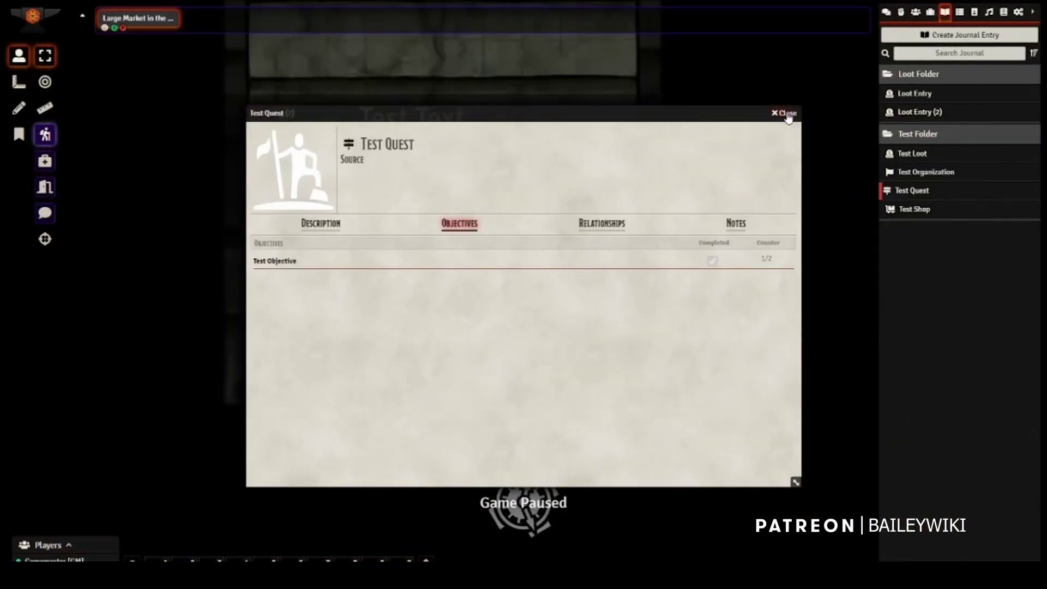
{"action": "left_click", "coordinate": [786, 113]}
{"action": "left_click", "coordinate": [786, 114]}
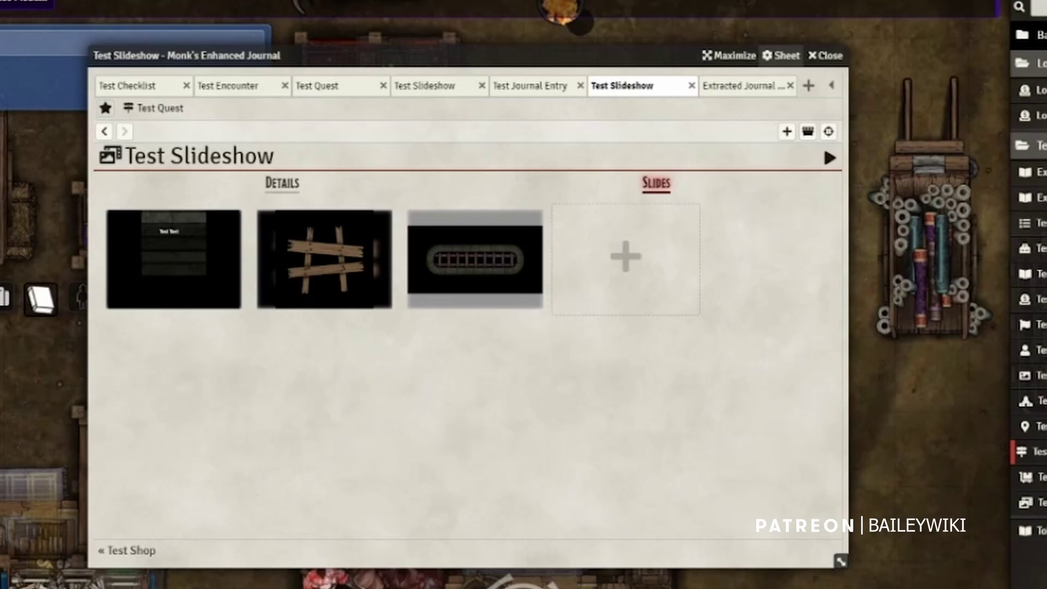
- Set Test Slideshow as The Castle Library scene's linked journal entry, save the scene configuration, and close the journal window
{"action": "right_click", "coordinate": [795, 2]}
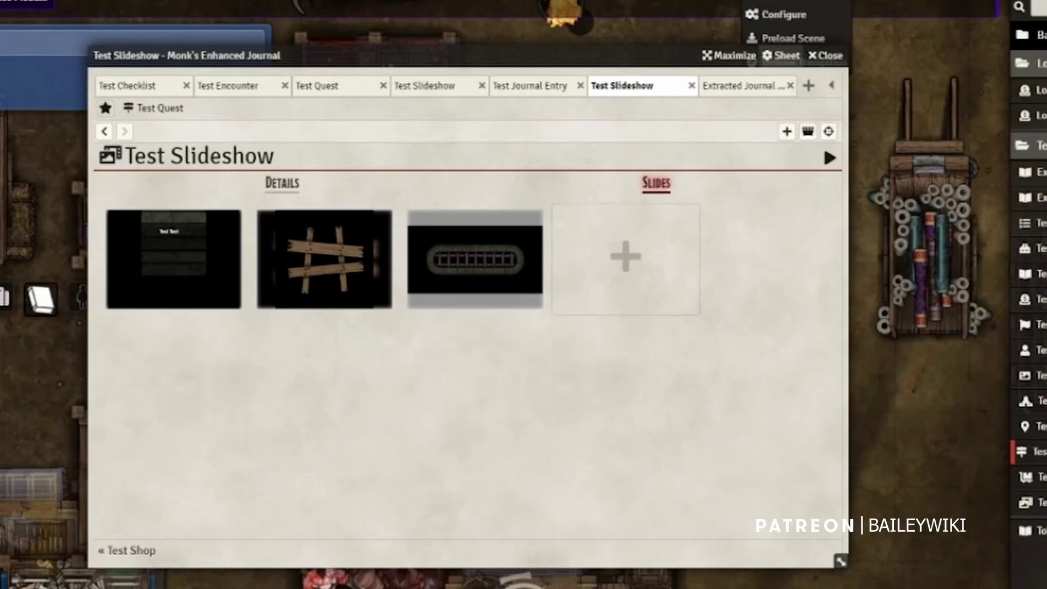
{"action": "left_click", "coordinate": [777, 16]}
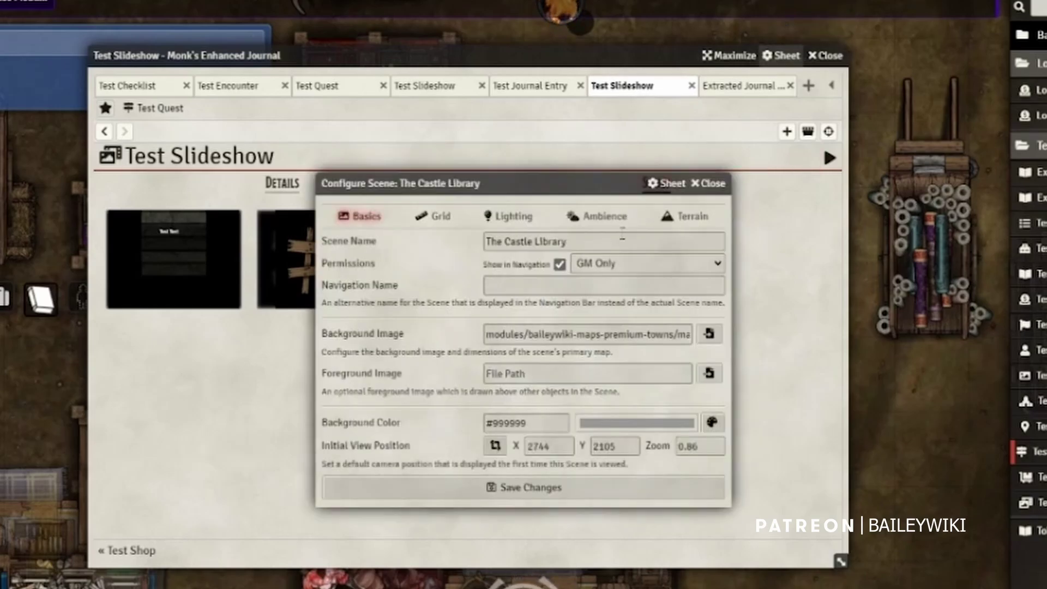
{"action": "left_click", "coordinate": [596, 218]}
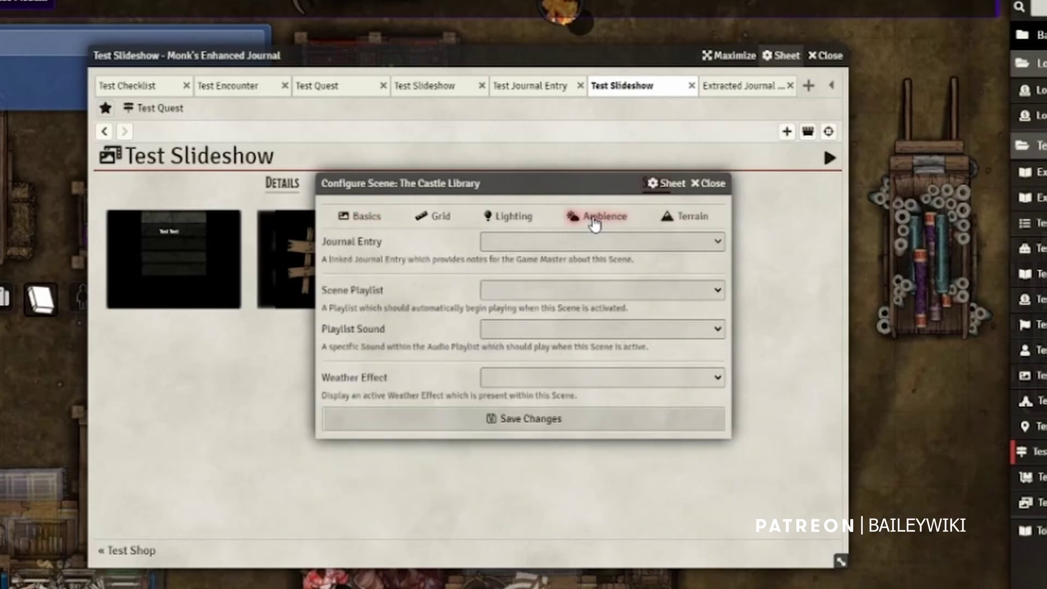
{"action": "left_click", "coordinate": [574, 242]}
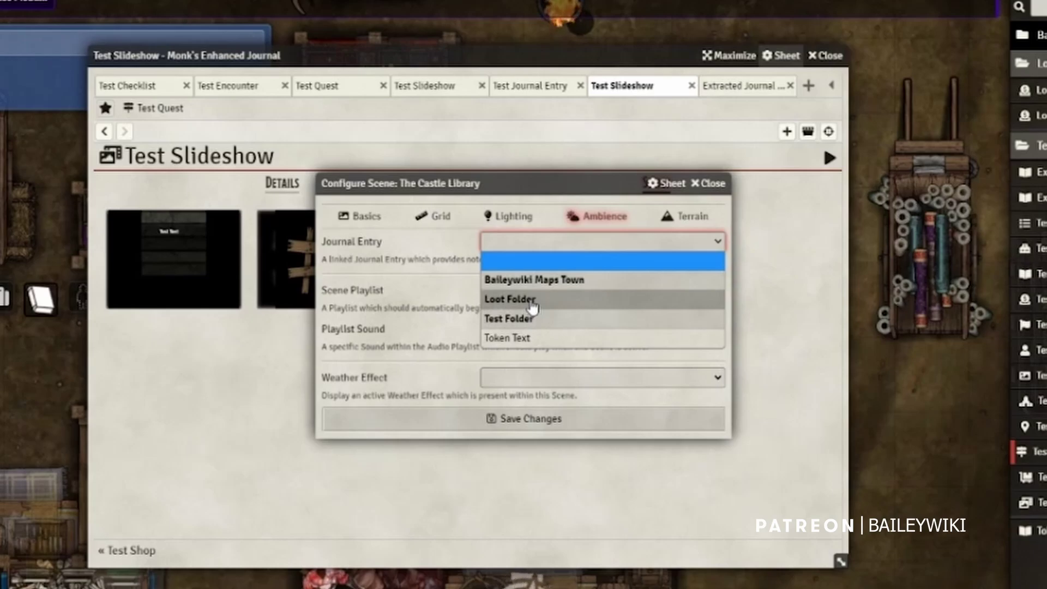
{"action": "left_click", "coordinate": [529, 322]}
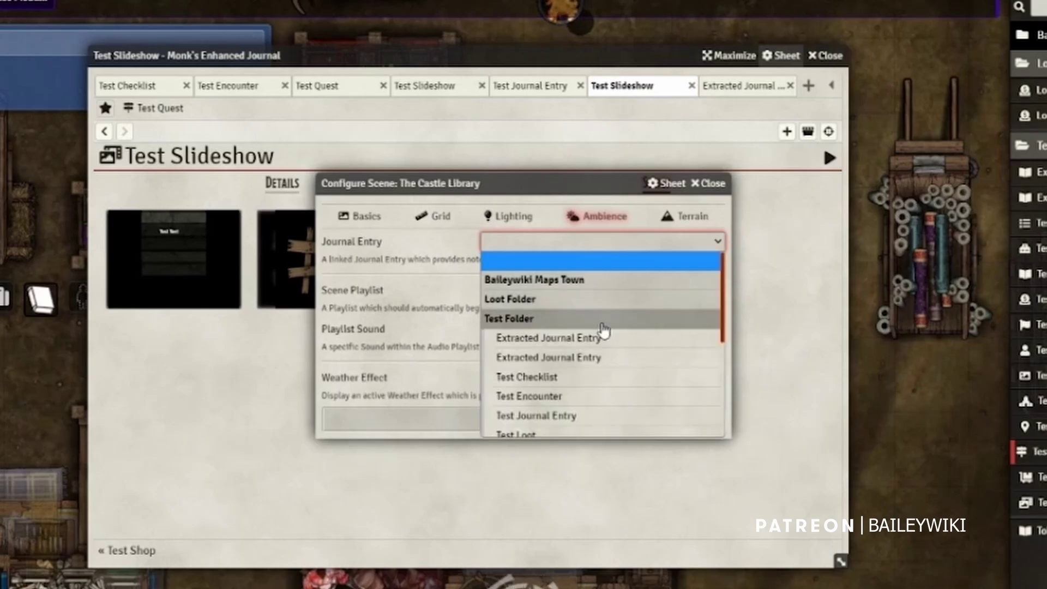
{"action": "scroll", "coordinate": [596, 327], "scroll_direction": "down", "scroll_amount": 5}
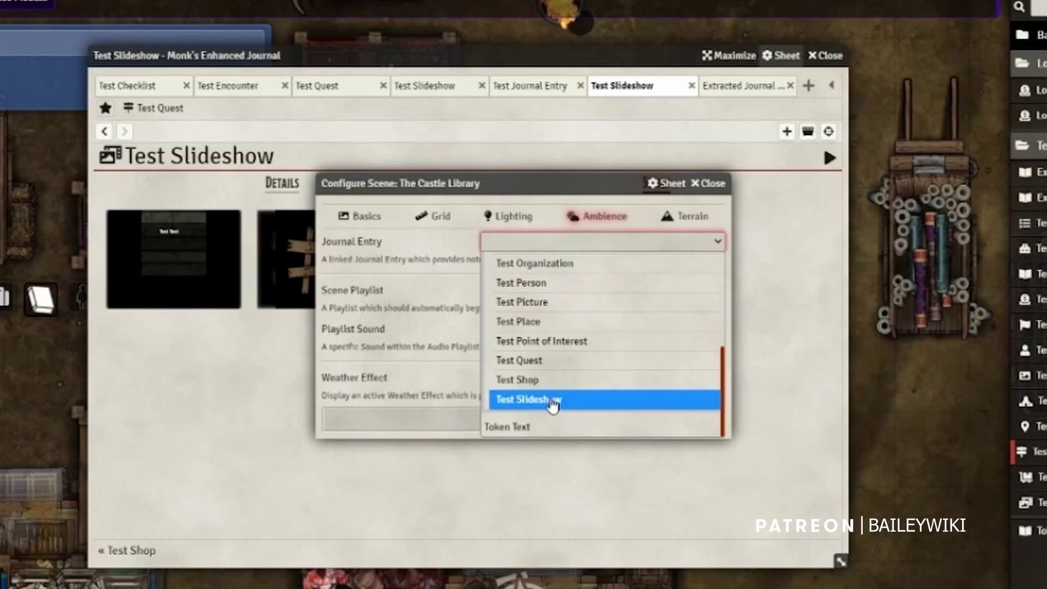
{"action": "left_click", "coordinate": [554, 405]}
{"action": "left_click", "coordinate": [532, 422]}
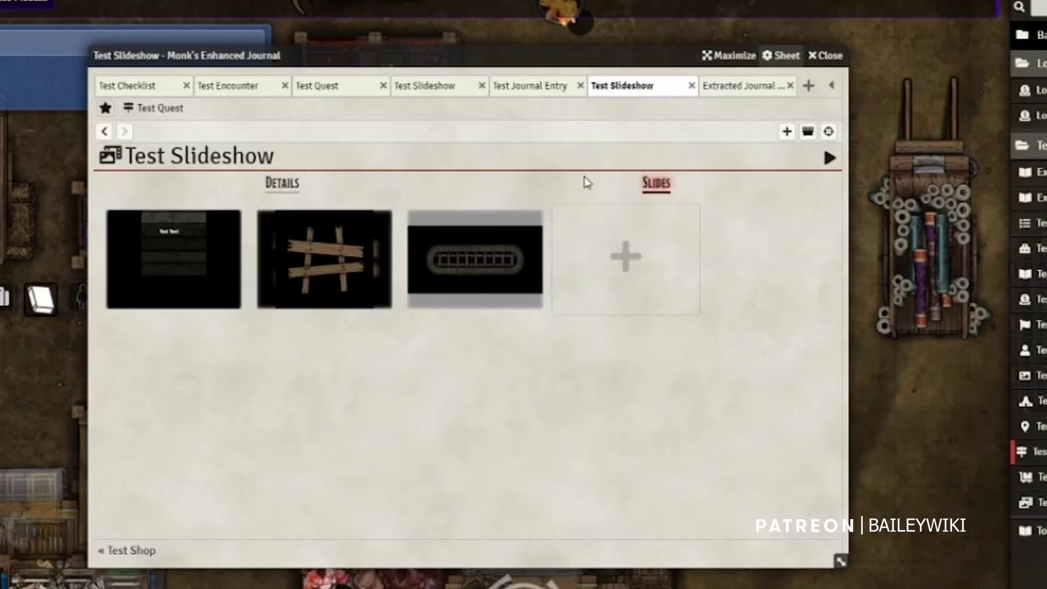
{"action": "left_click", "coordinate": [825, 56]}
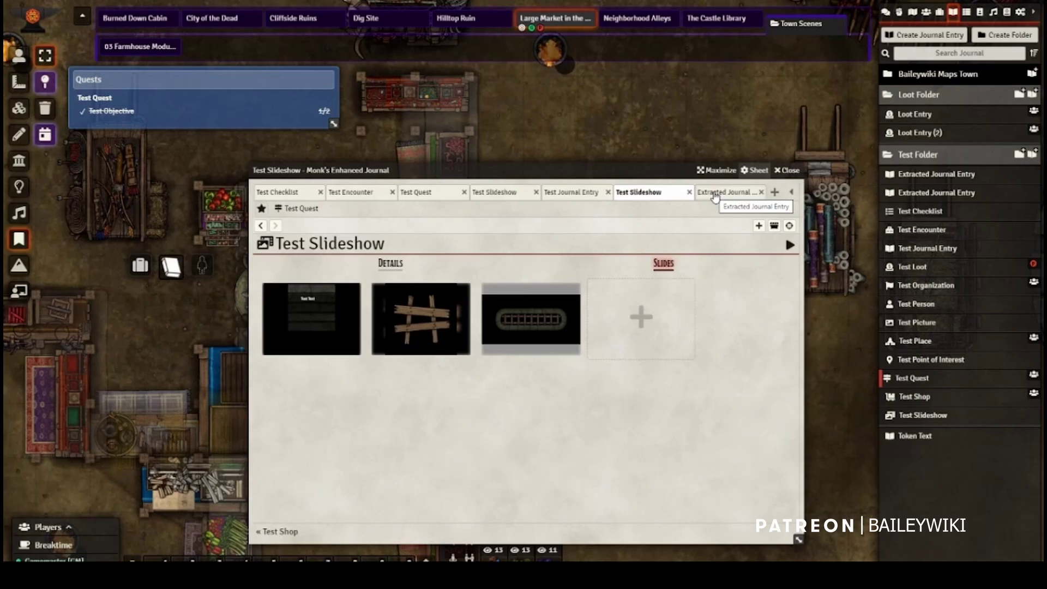
- Follow the testanchor link in Test Person's description to Test Journal Entry and close the linked entry
{"action": "left_click_drag", "start_coordinate": [716, 197], "coordinate": [597, 127]}
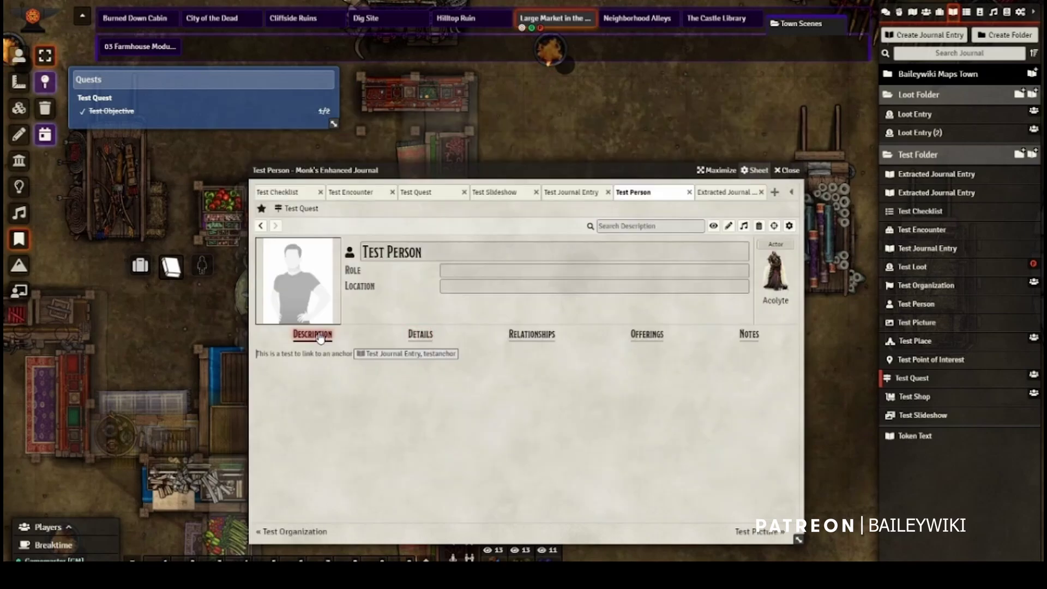
{"action": "left_click", "coordinate": [379, 354]}
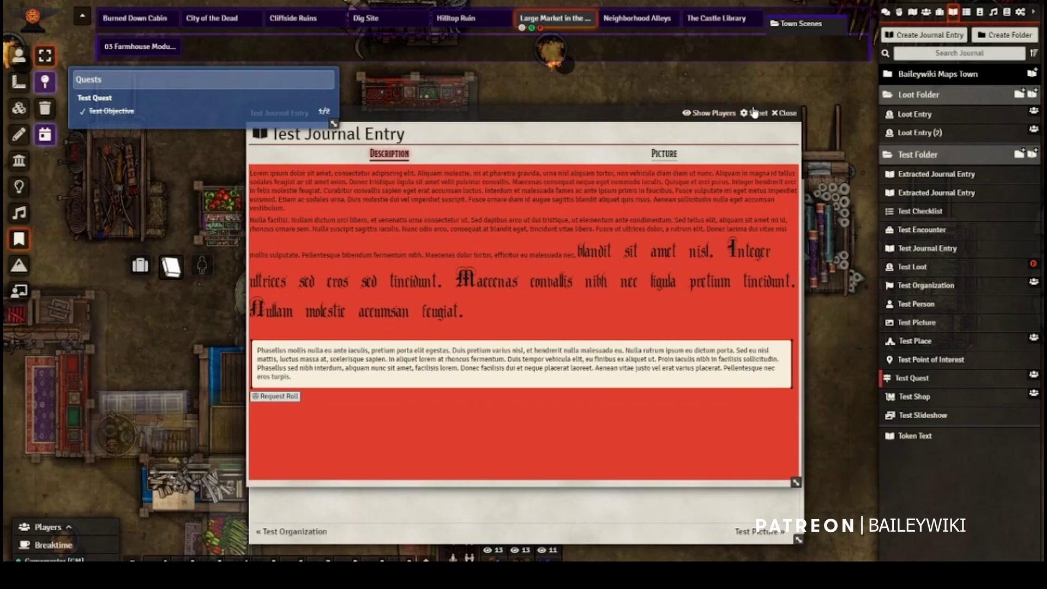
{"action": "left_click", "coordinate": [783, 113]}
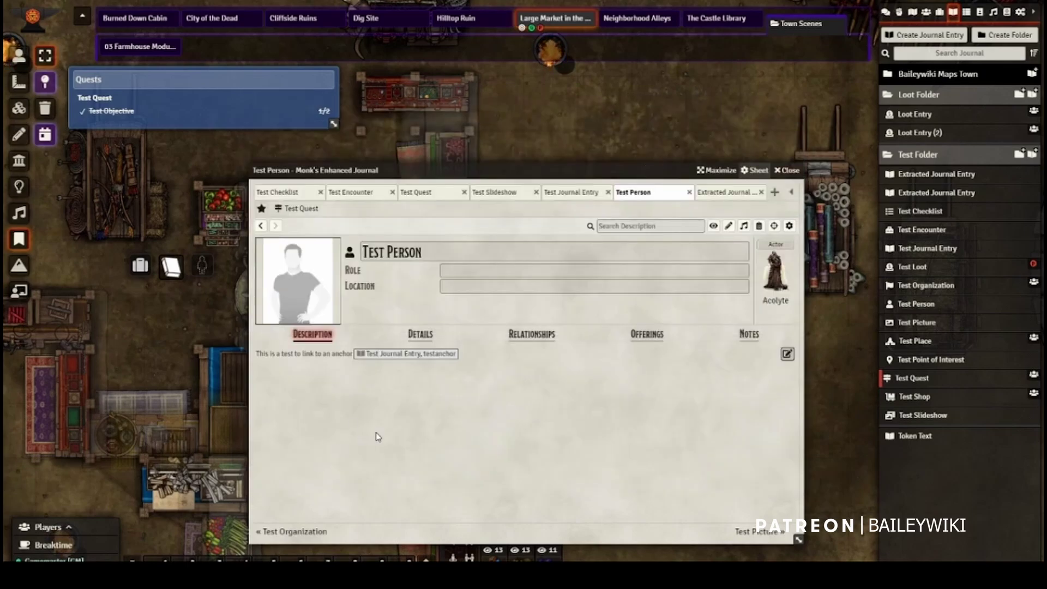
{"action": "left_click", "coordinate": [418, 355]}
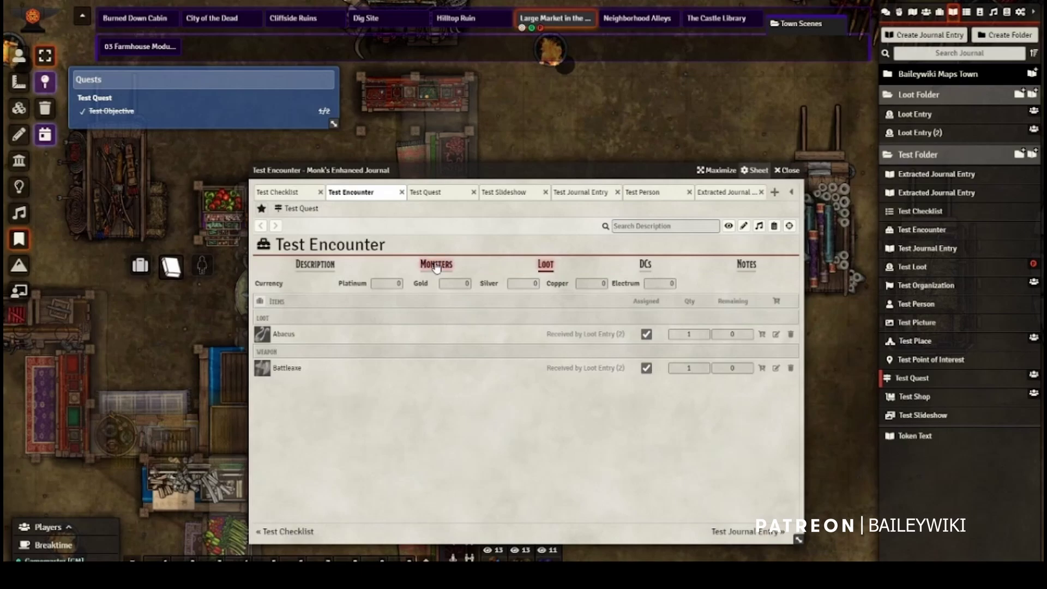
- Look over Test Encounter's monsters and Test Shop's items
{"action": "left_click", "coordinate": [436, 265]}
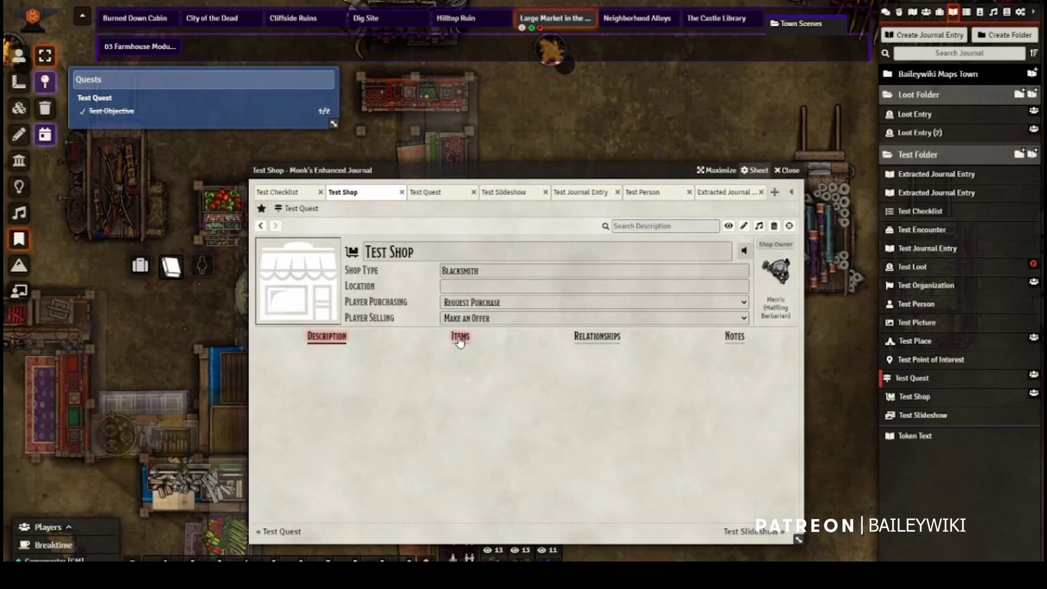
{"action": "left_click", "coordinate": [460, 339]}
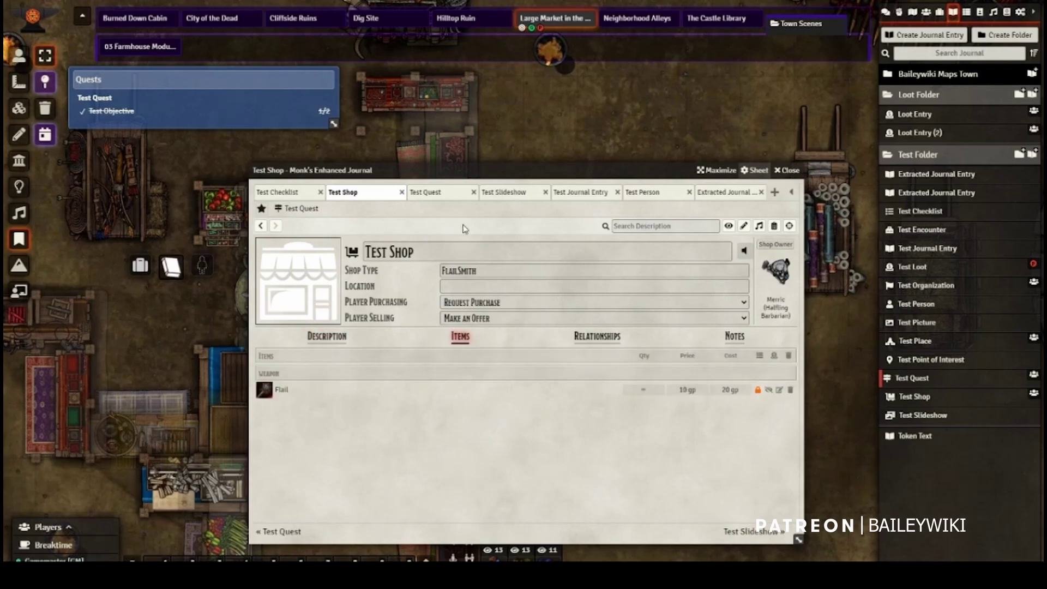
{"action": "left_click", "coordinate": [913, 304]}
{"action": "left_click", "coordinate": [787, 355]}
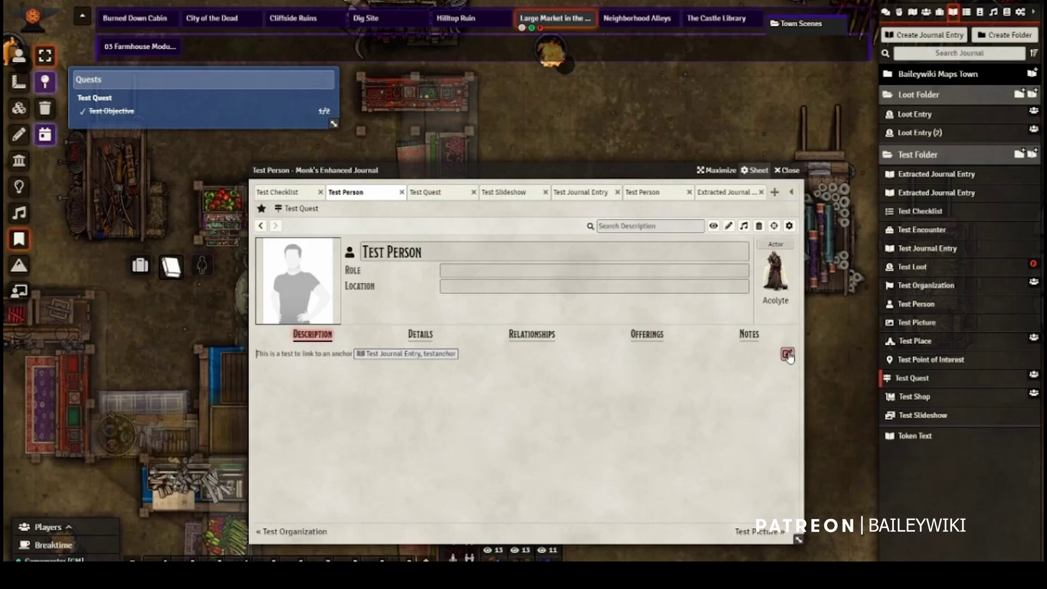
{"action": "left_click_drag", "start_coordinate": [307, 409], "coordinate": [263, 413]}
{"action": "type", "text": "Picture"}
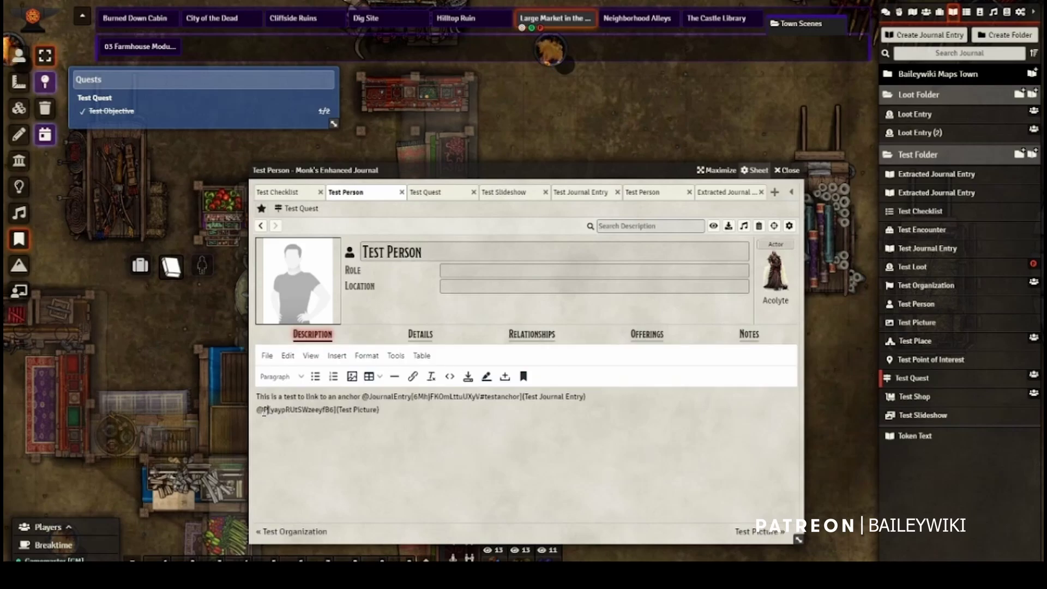
{"action": "left_click", "coordinate": [461, 471]}
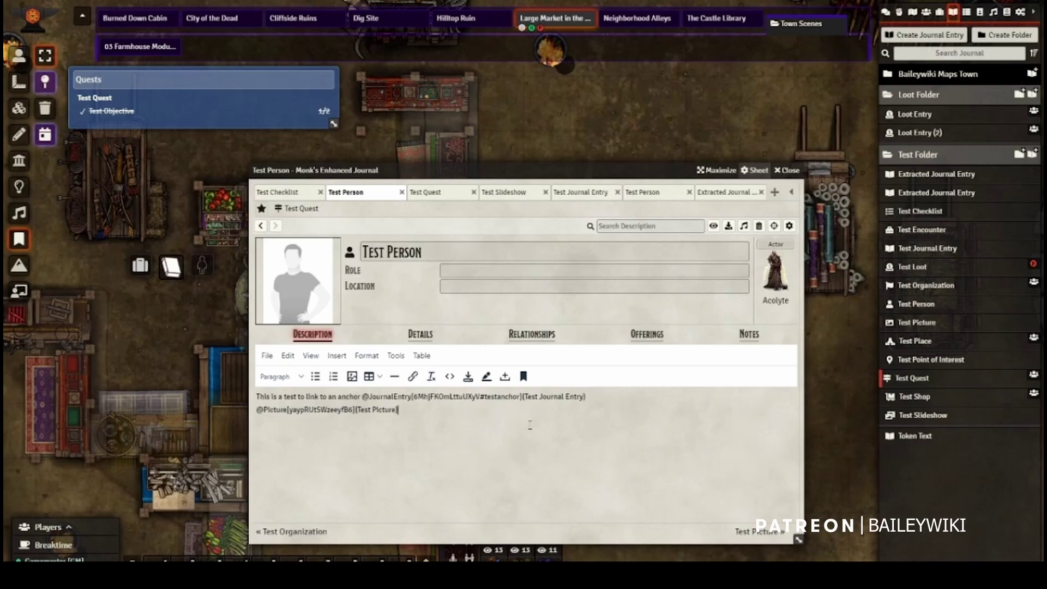
{"action": "left_click", "coordinate": [467, 376]}
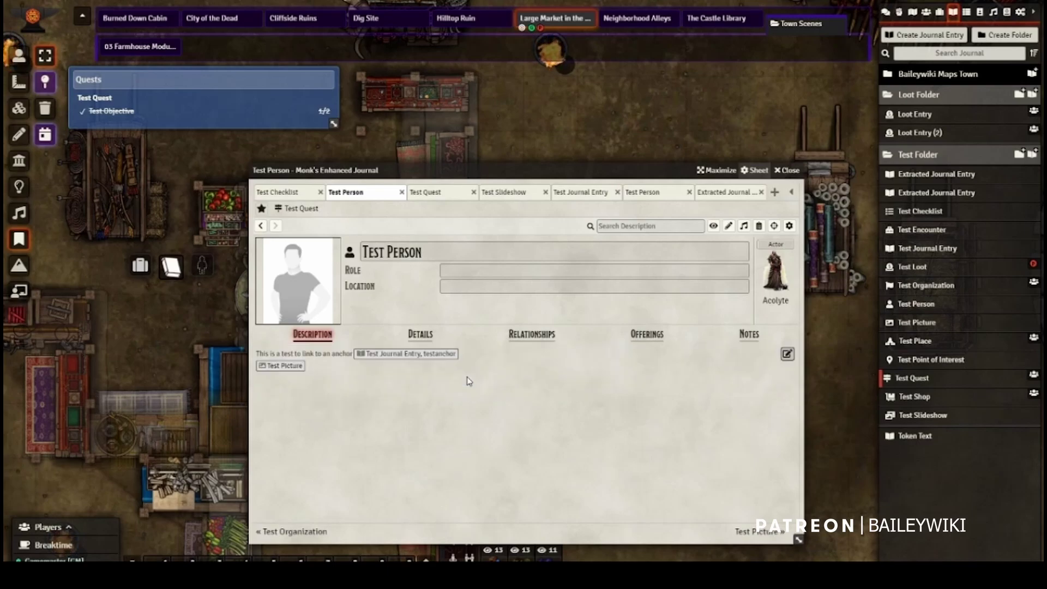
{"action": "left_click", "coordinate": [280, 366]}
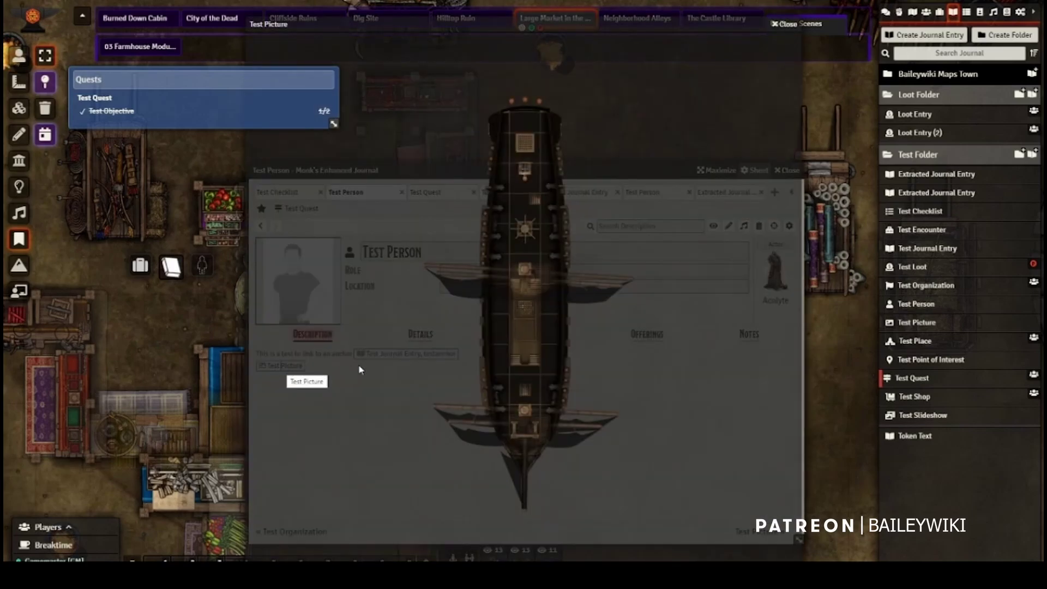
{"action": "left_click", "coordinate": [781, 24]}
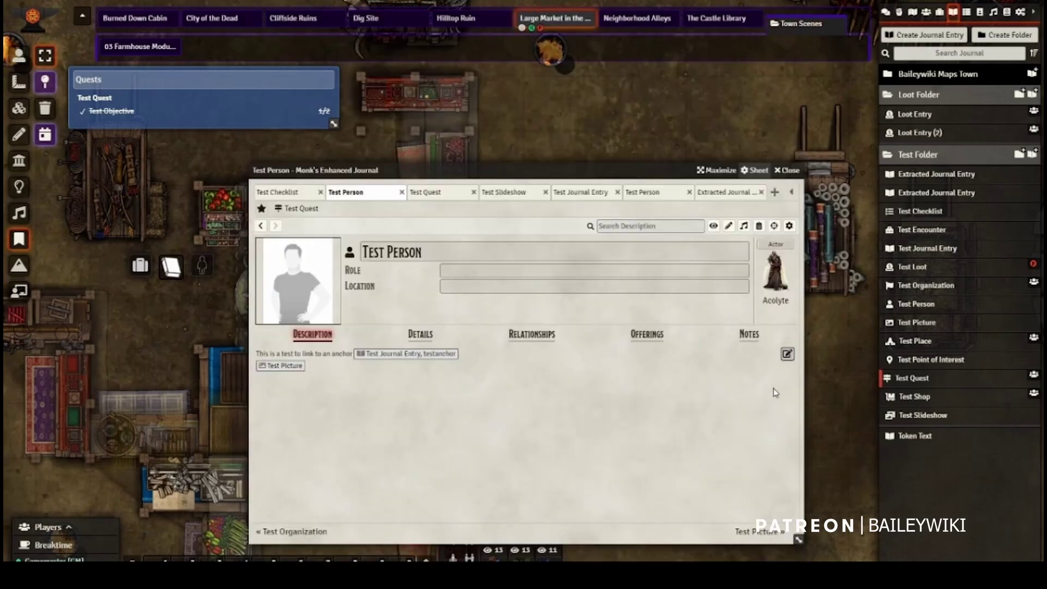
- Add a picture link for Test Place to Test Person's description and browse the images folder for Test Place's picture
{"action": "left_click", "coordinate": [787, 354]}
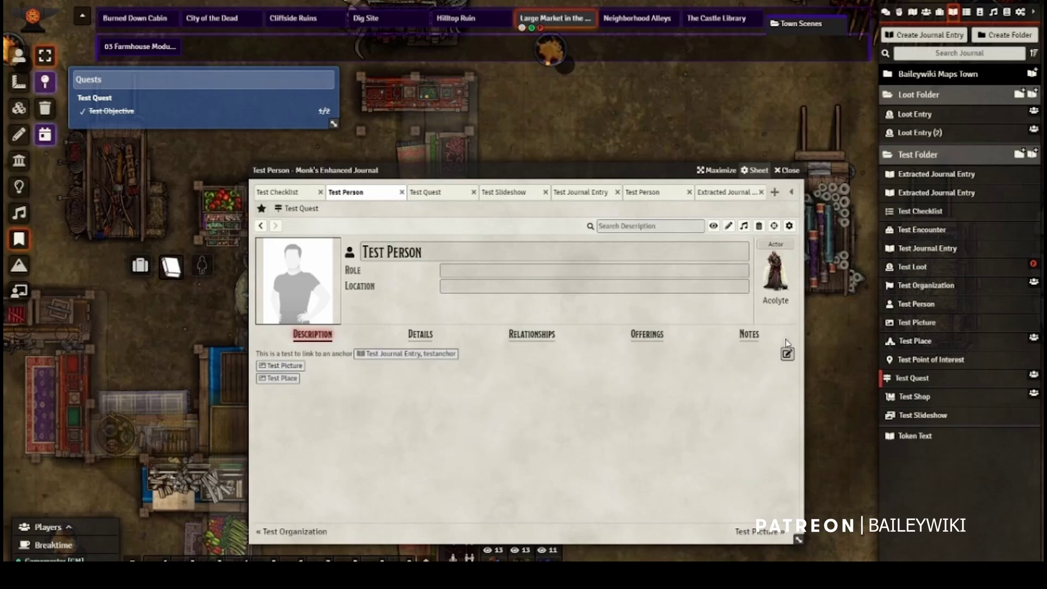
{"action": "left_click", "coordinate": [912, 342]}
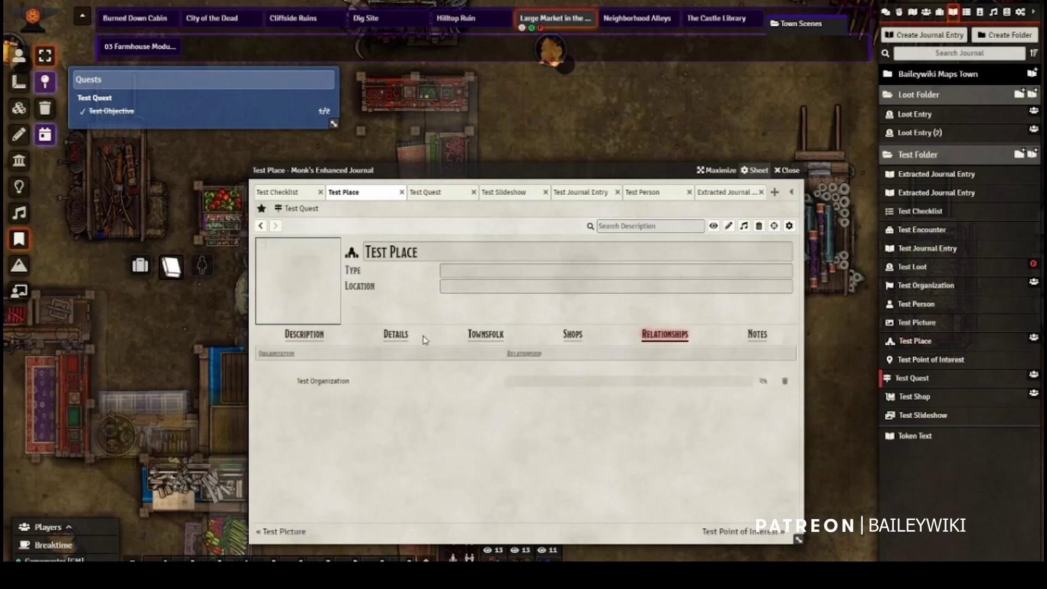
{"action": "left_click", "coordinate": [295, 279]}
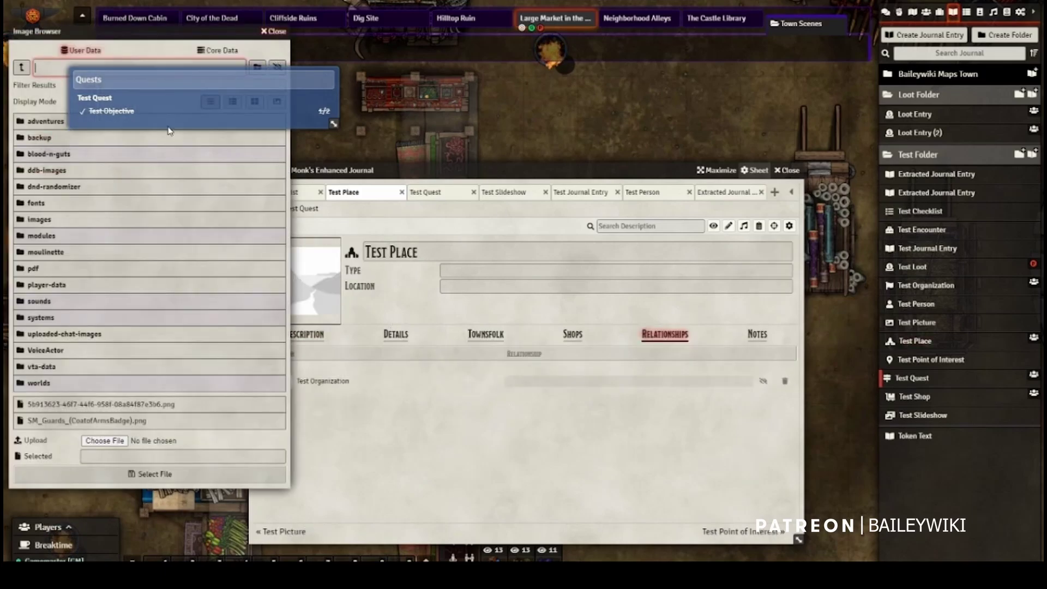
{"action": "left_click", "coordinate": [47, 218]}
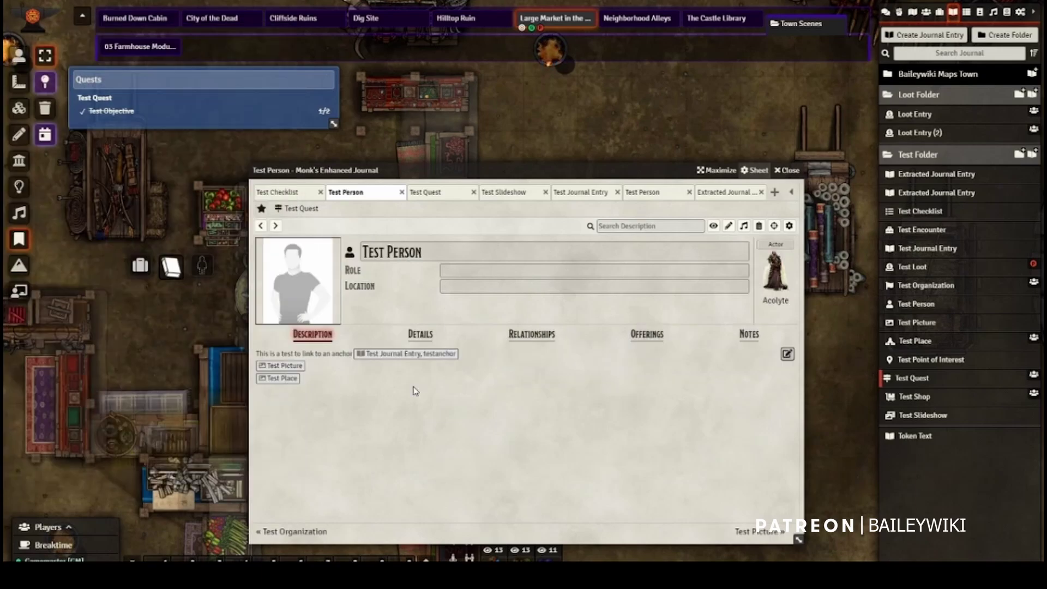